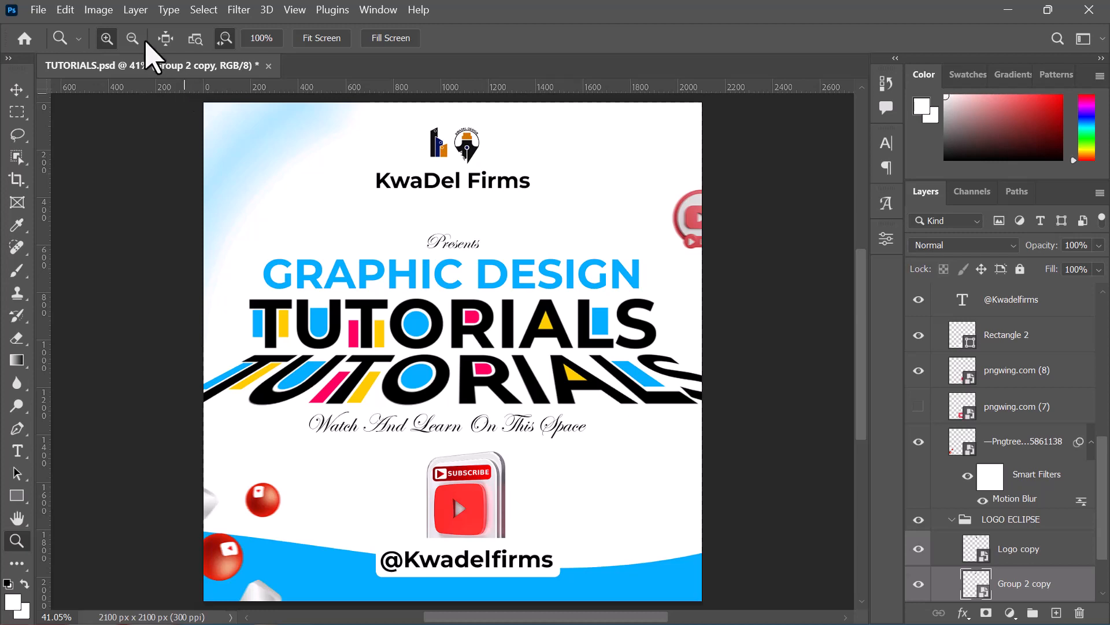
# - Start a new document and examine the saved, photo, print, art and illustration, web, mobile, film and video, and recent presets
pyautogui.click(25, 40)
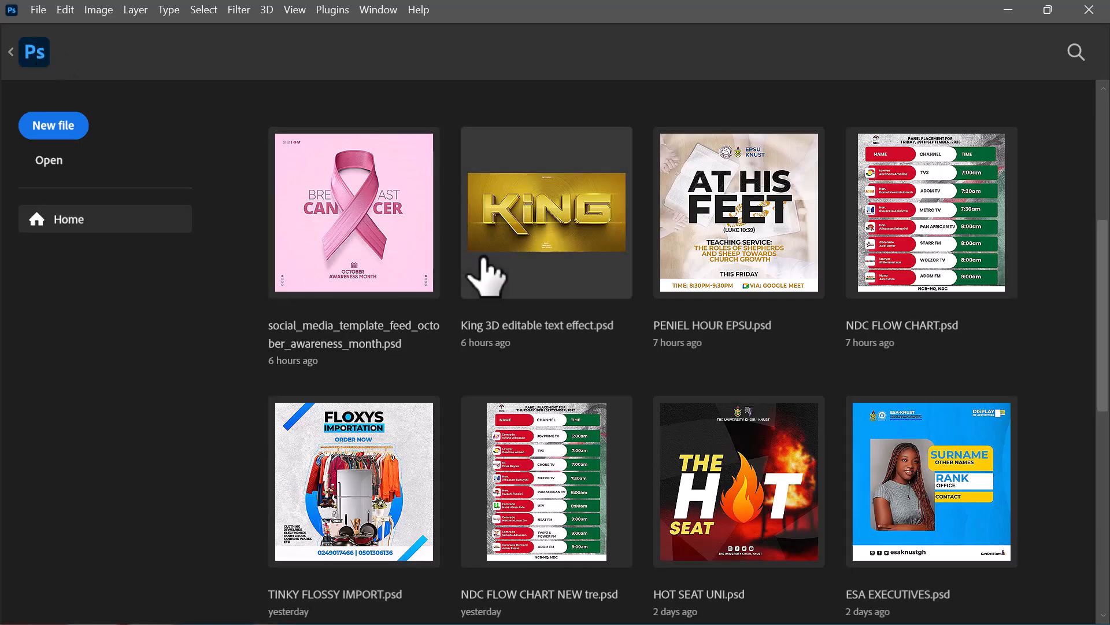
pyautogui.hotkey('ctrl', 'n')
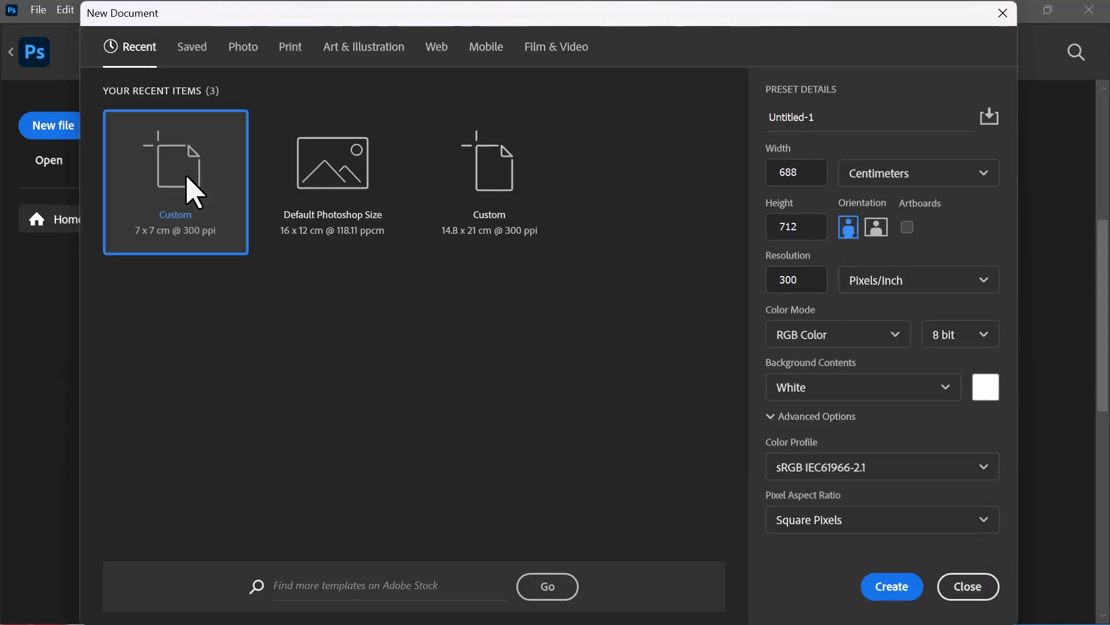
pyautogui.click(202, 46)
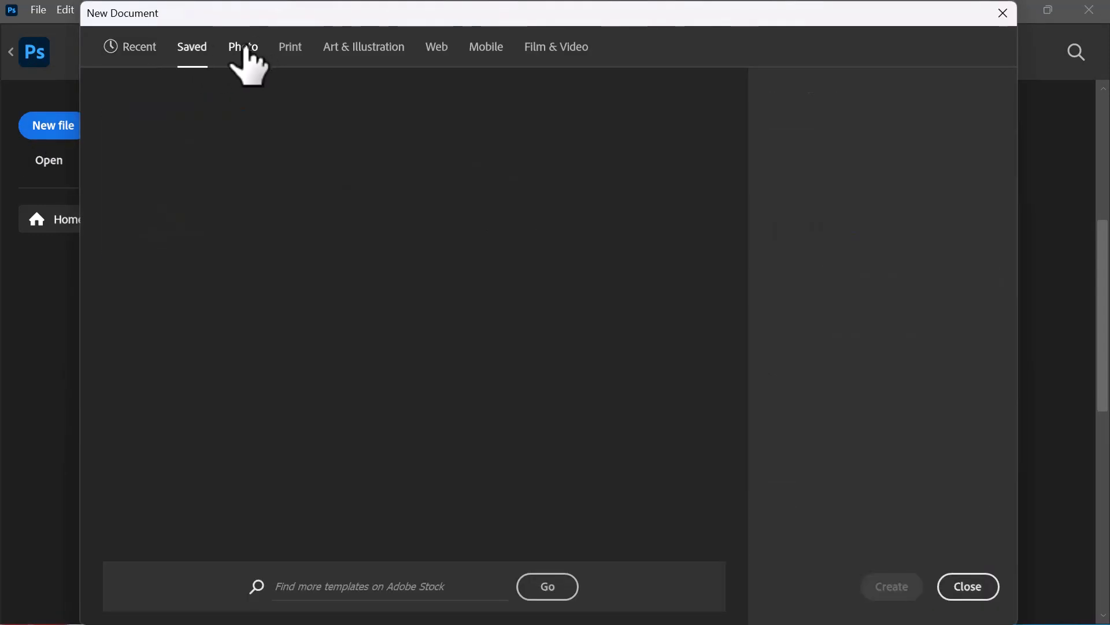
pyautogui.click(248, 63)
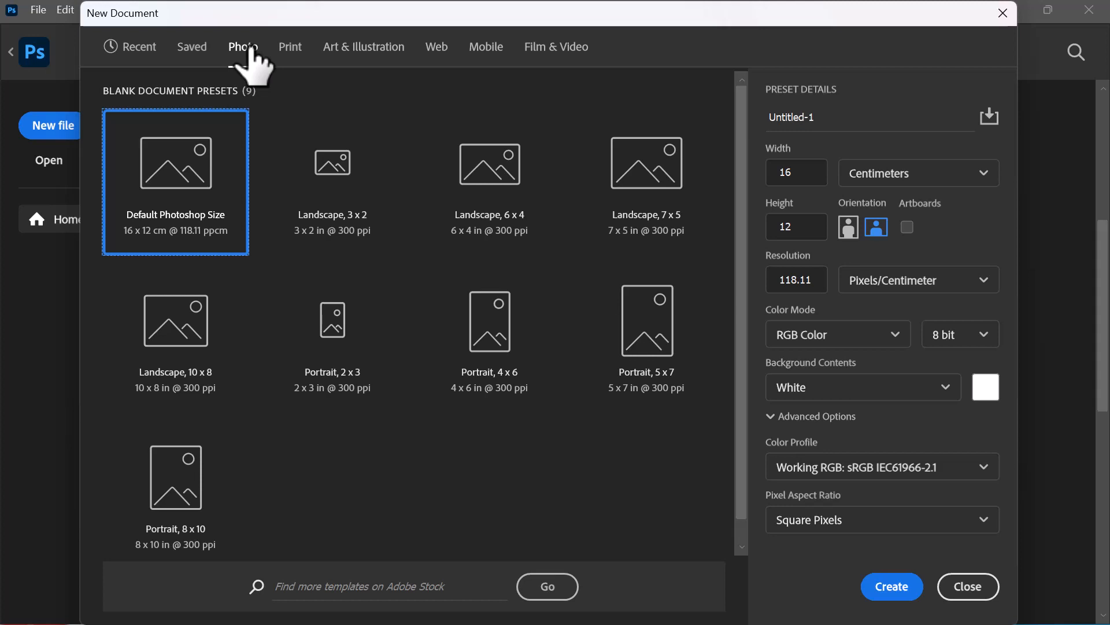
pyautogui.click(291, 52)
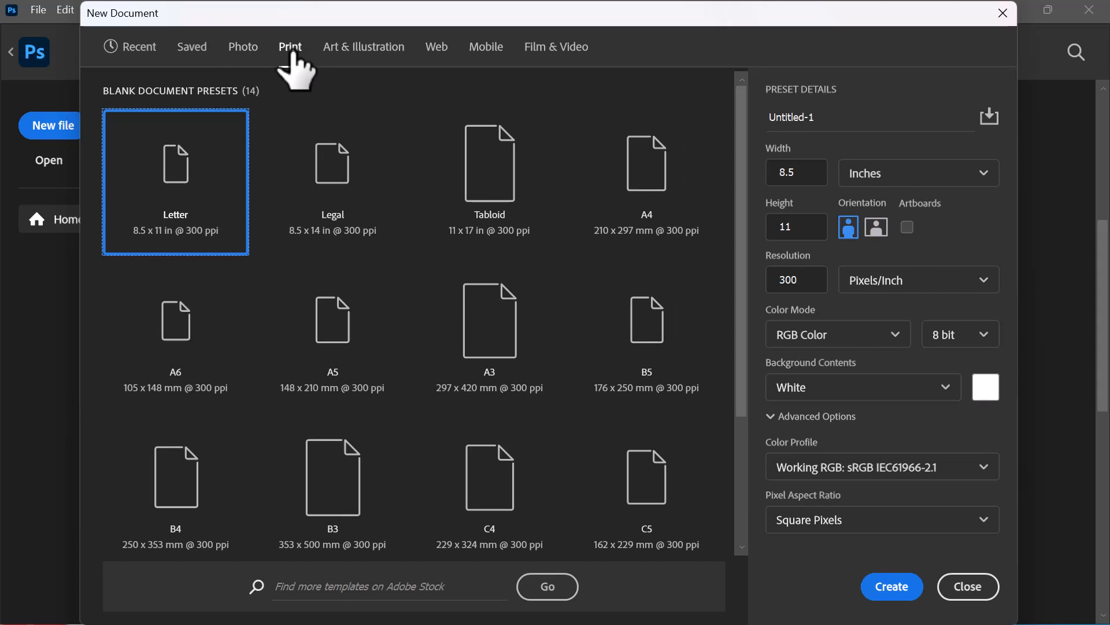
pyautogui.click(358, 47)
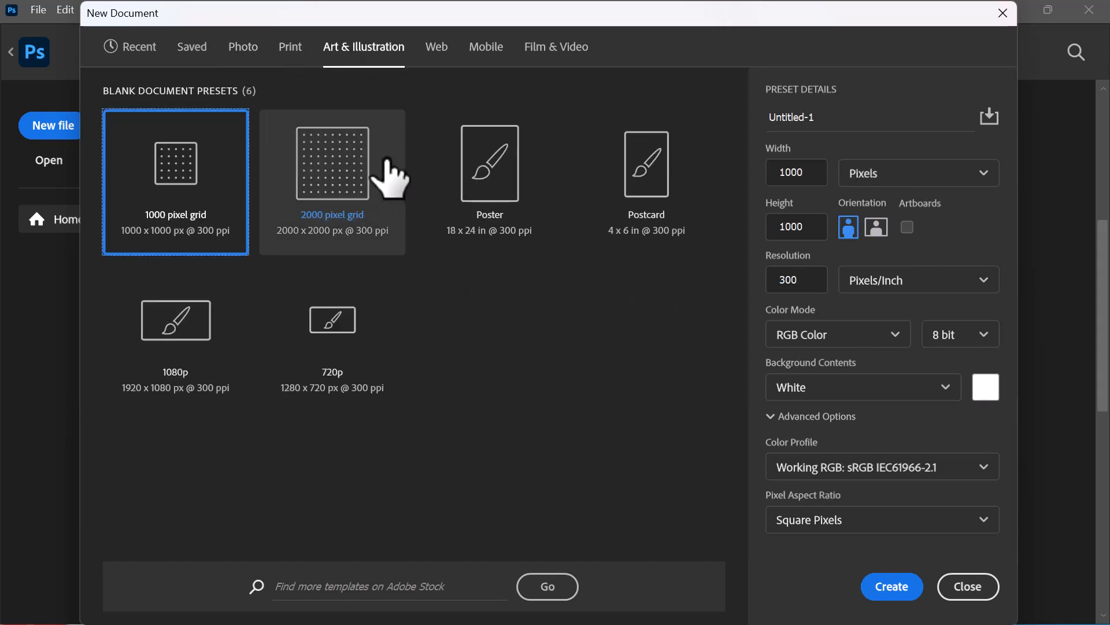
pyautogui.click(437, 47)
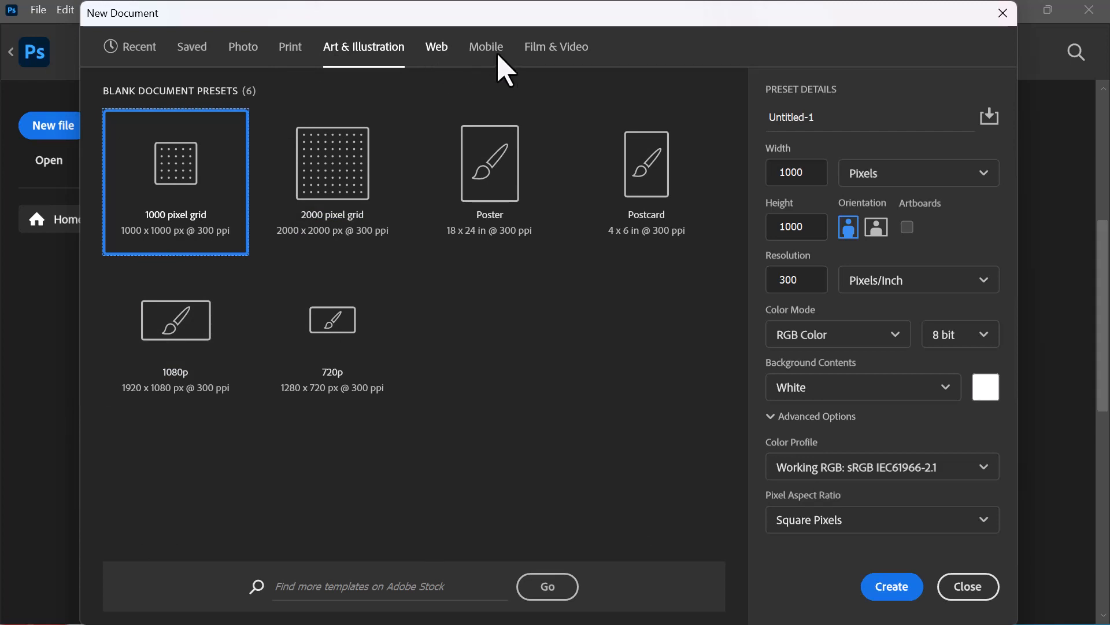
pyautogui.click(488, 52)
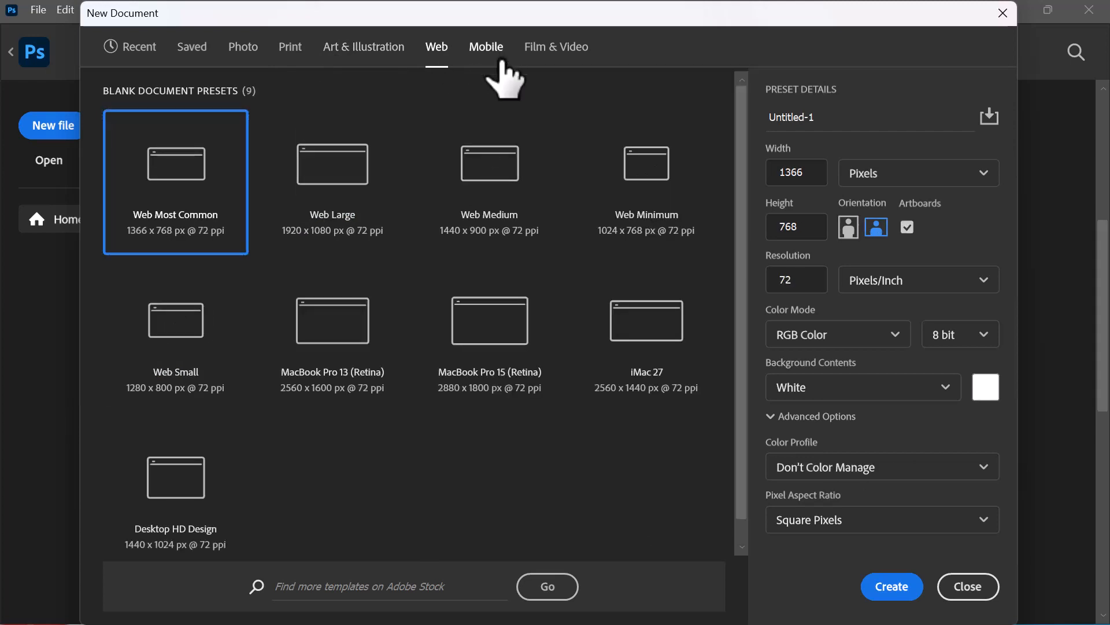
pyautogui.click(570, 46)
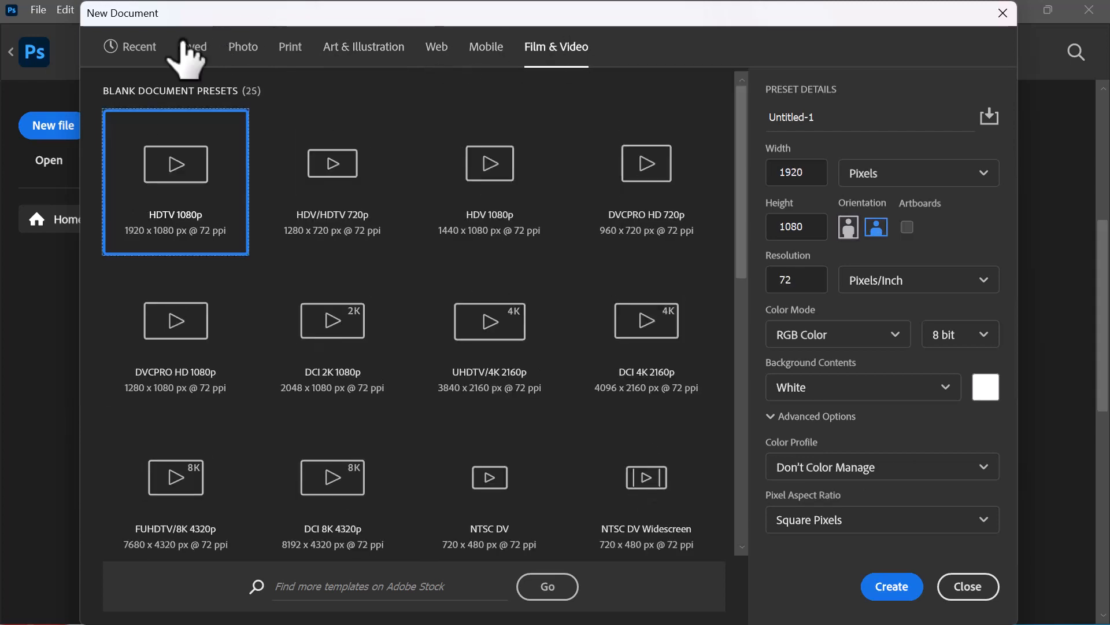
pyautogui.click(134, 50)
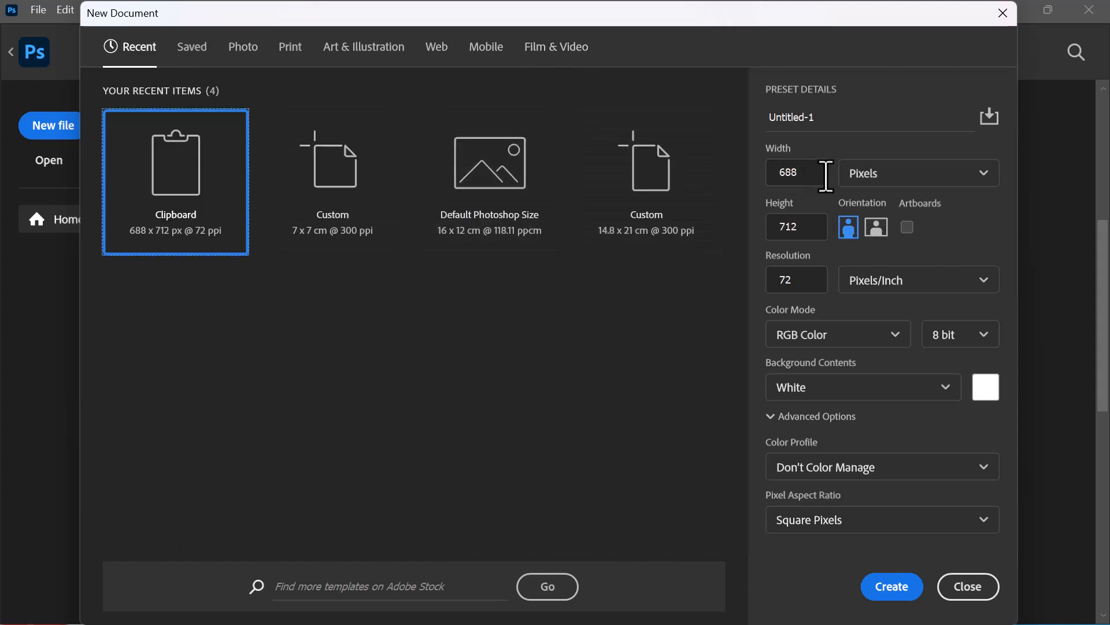
# - Create a blank document 7 inches wide and 7 inches high at a resolution of 300 pixels per inch
pyautogui.click(876, 174)
pyautogui.click(873, 234)
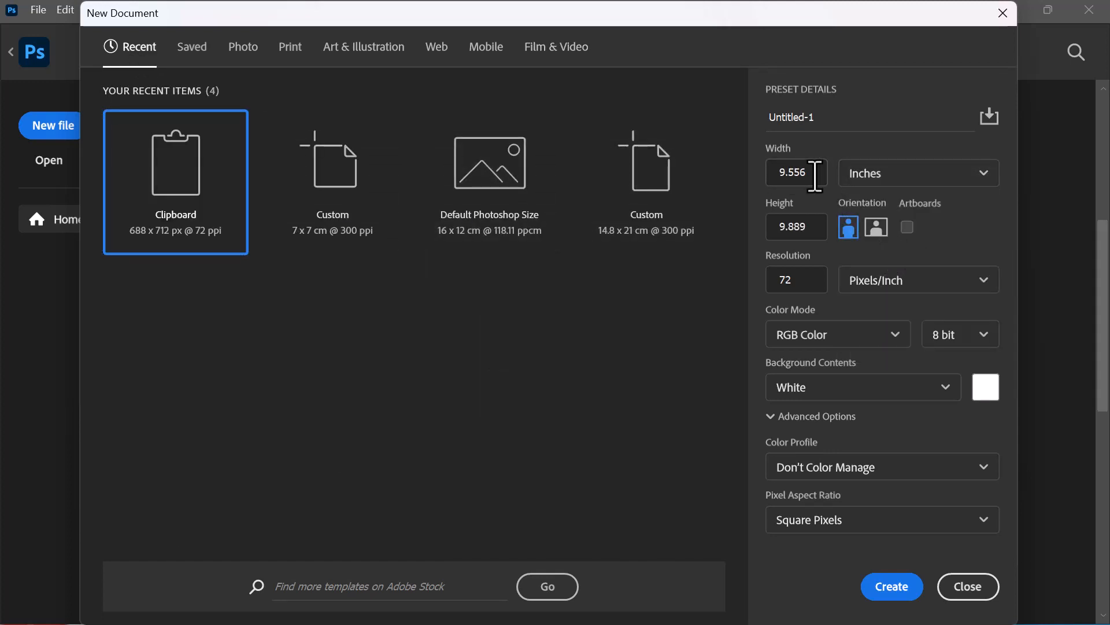
pyautogui.moveTo(813, 172); pyautogui.dragTo(762, 197)
pyautogui.write('7')
pyautogui.moveTo(812, 227); pyautogui.dragTo(777, 225)
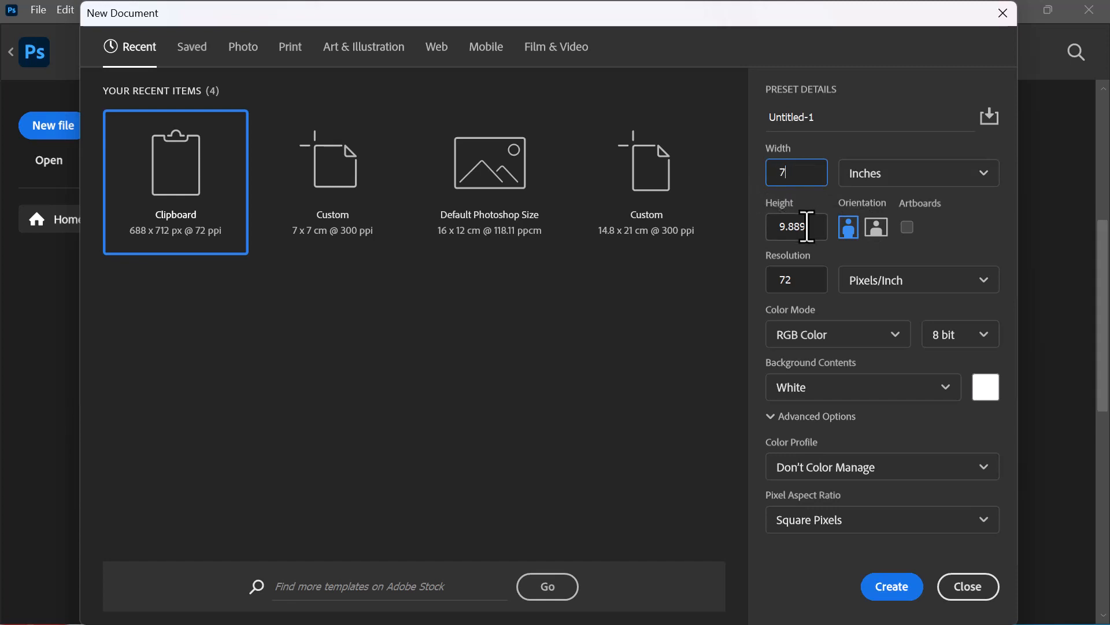
pyautogui.write('7')
pyautogui.moveTo(803, 280); pyautogui.dragTo(733, 277)
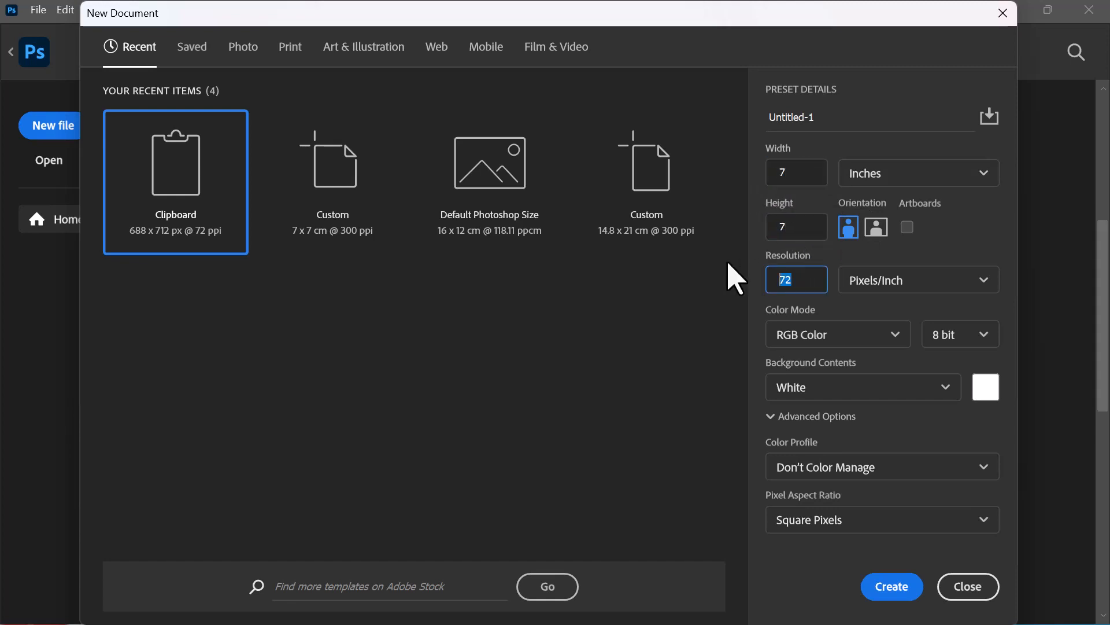
pyautogui.write('300')
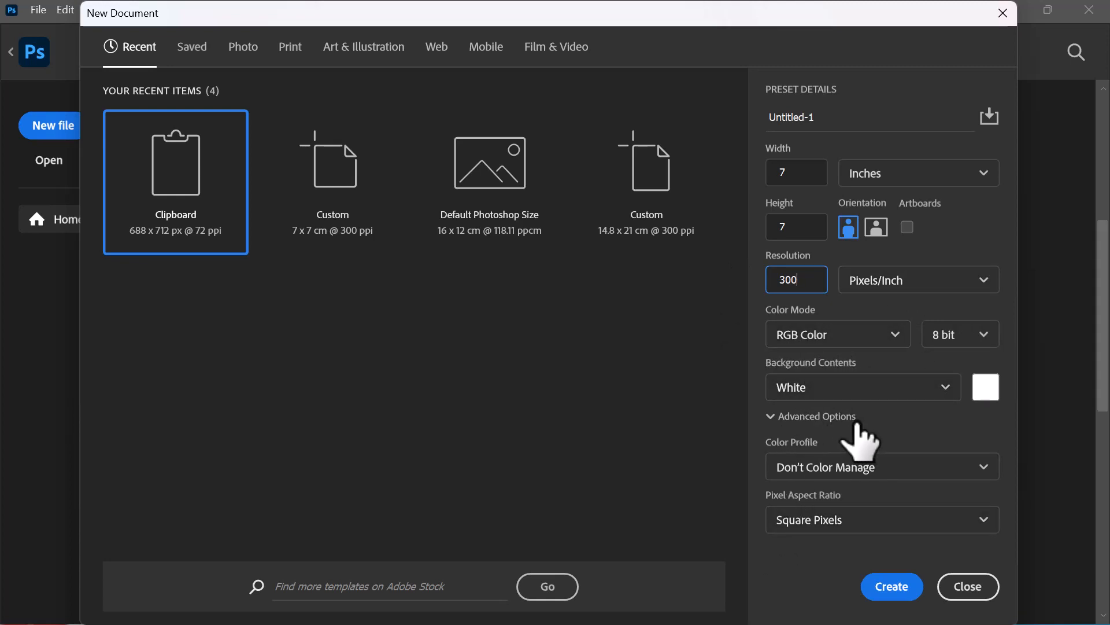
pyautogui.click(896, 586)
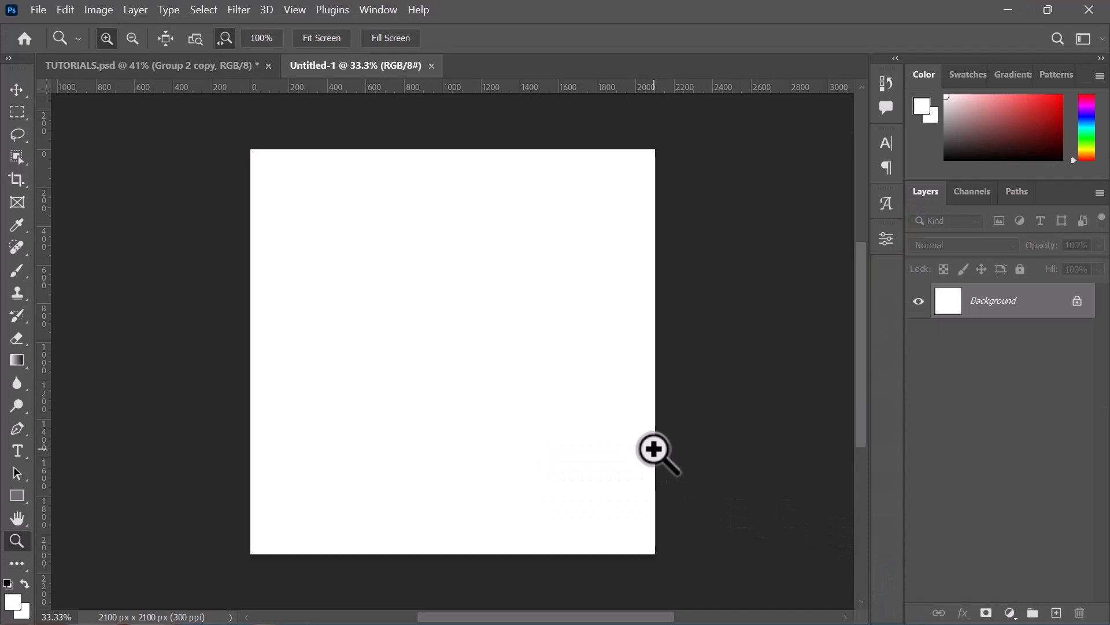
# - Save the document as YOUTUBE TUTORIAL in Photoshop format in the PSD folder
pyautogui.press('v')
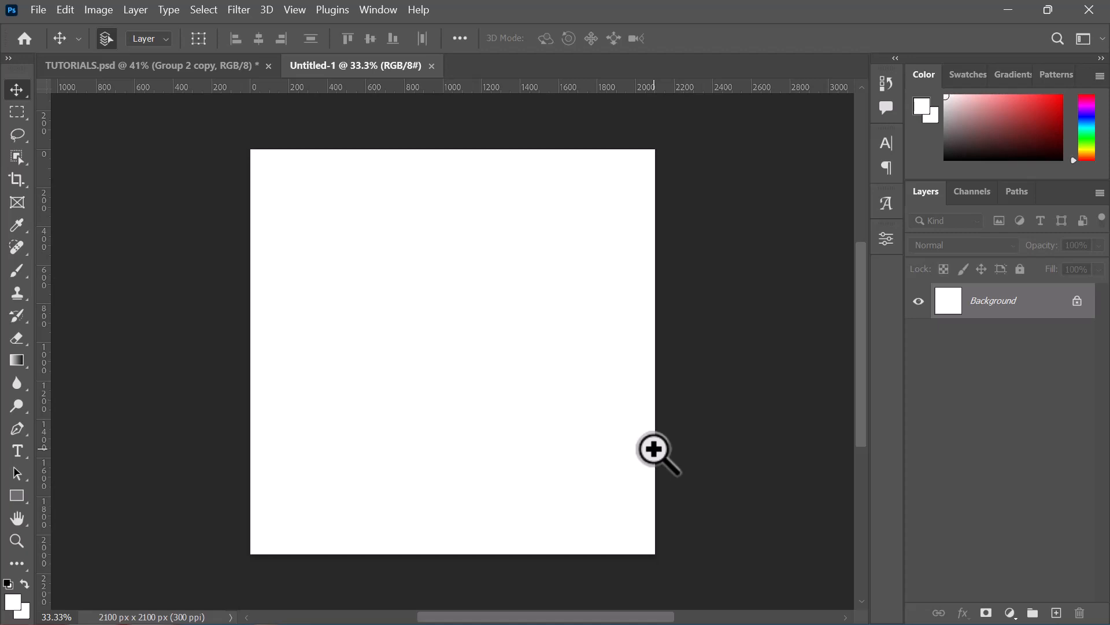
pyautogui.click(38, 9)
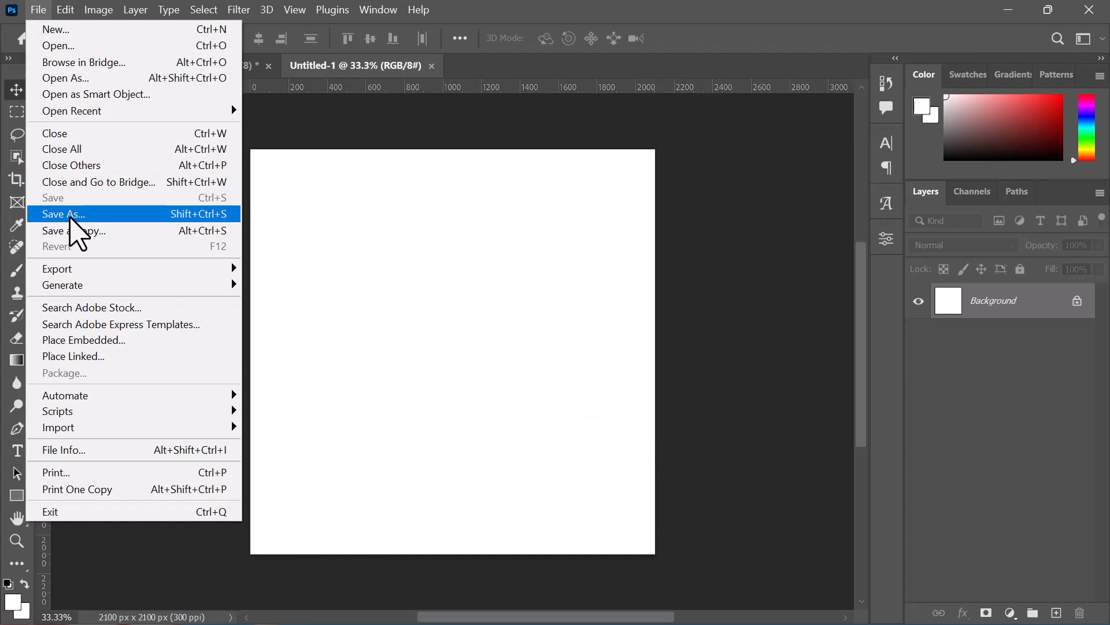
pyautogui.click(70, 219)
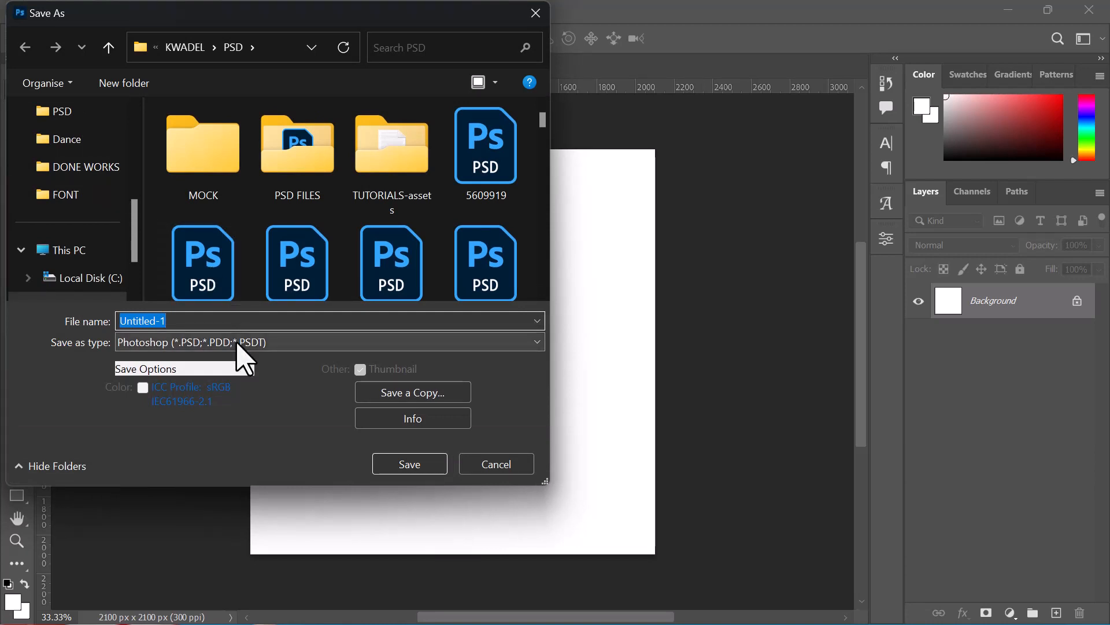
pyautogui.write('TUT')
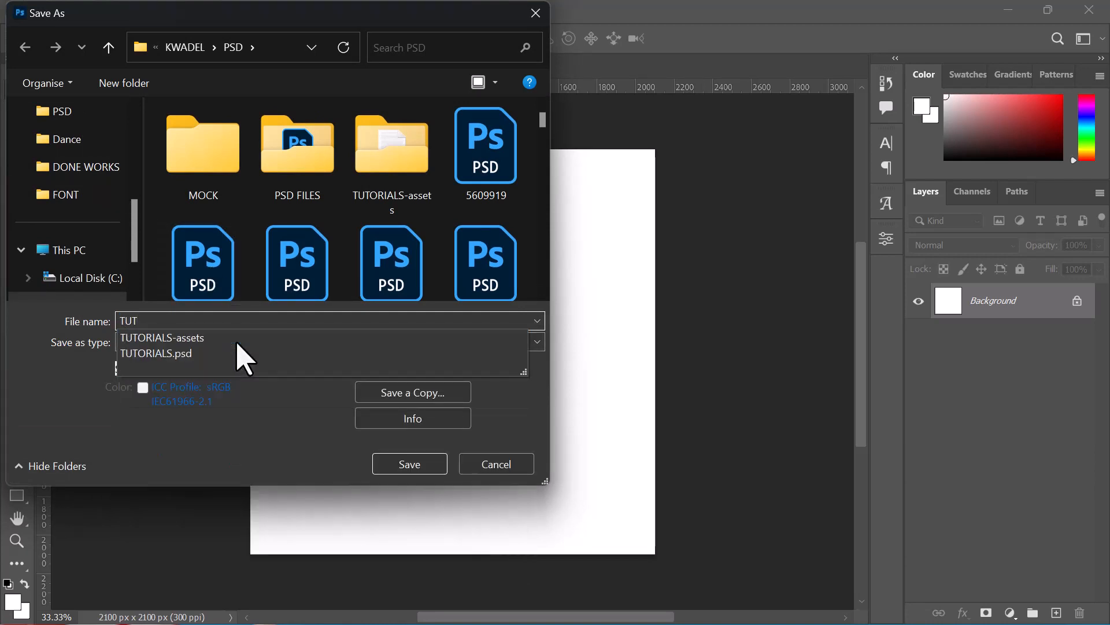
pyautogui.press('BackSpace')
pyautogui.press('BackSpace')
pyautogui.press('BackSpace')
pyautogui.write('YO')
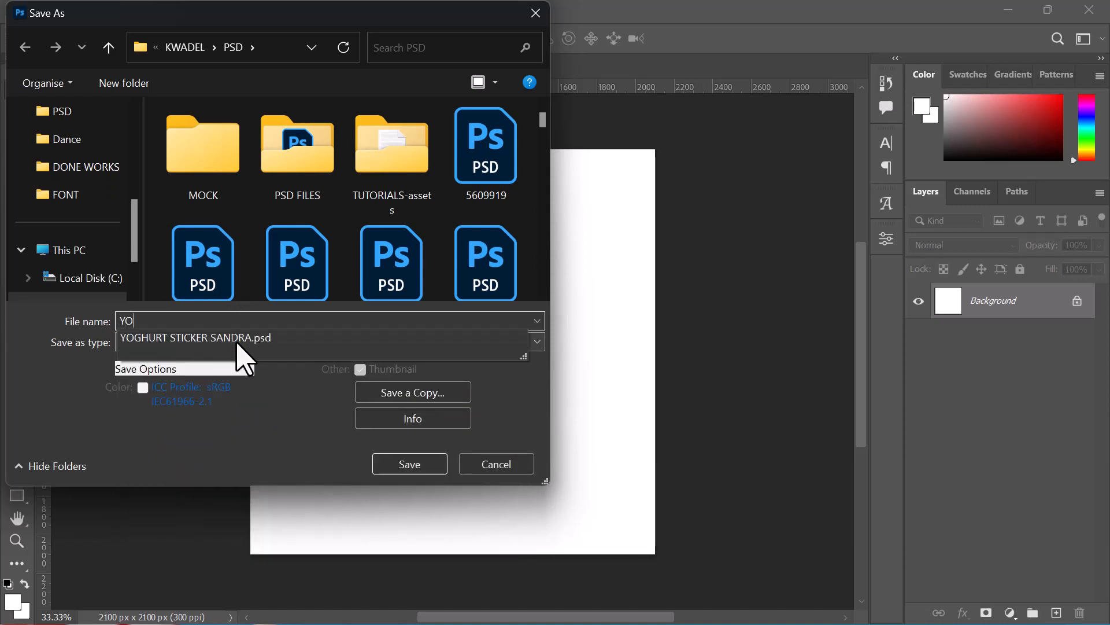
pyautogui.write('UTUBE TUR')
pyautogui.press('BackSpace')
pyautogui.write('TORIAL')
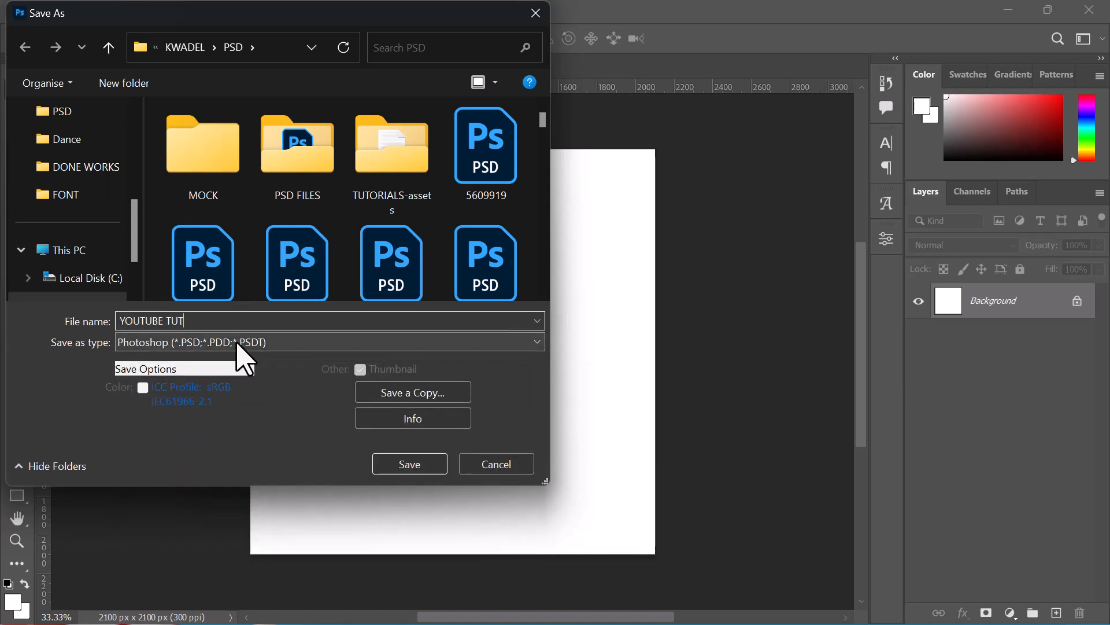
pyautogui.click(397, 463)
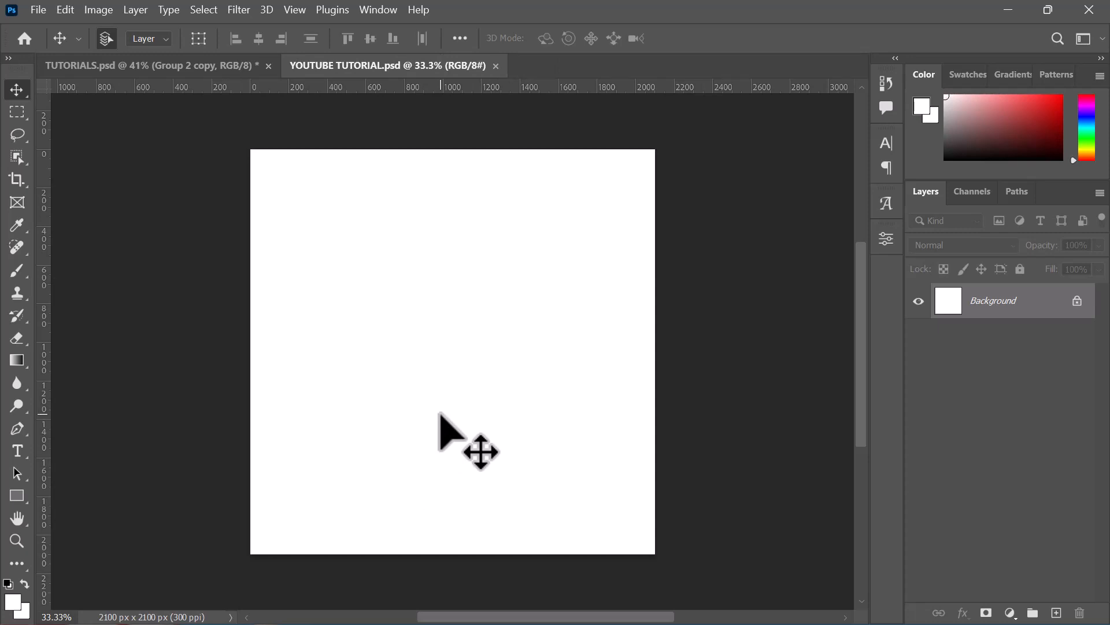
# - Unlock the Background layer into a regular layer and accept the default layer style settings
pyautogui.click(1076, 300)
pyautogui.press('h')
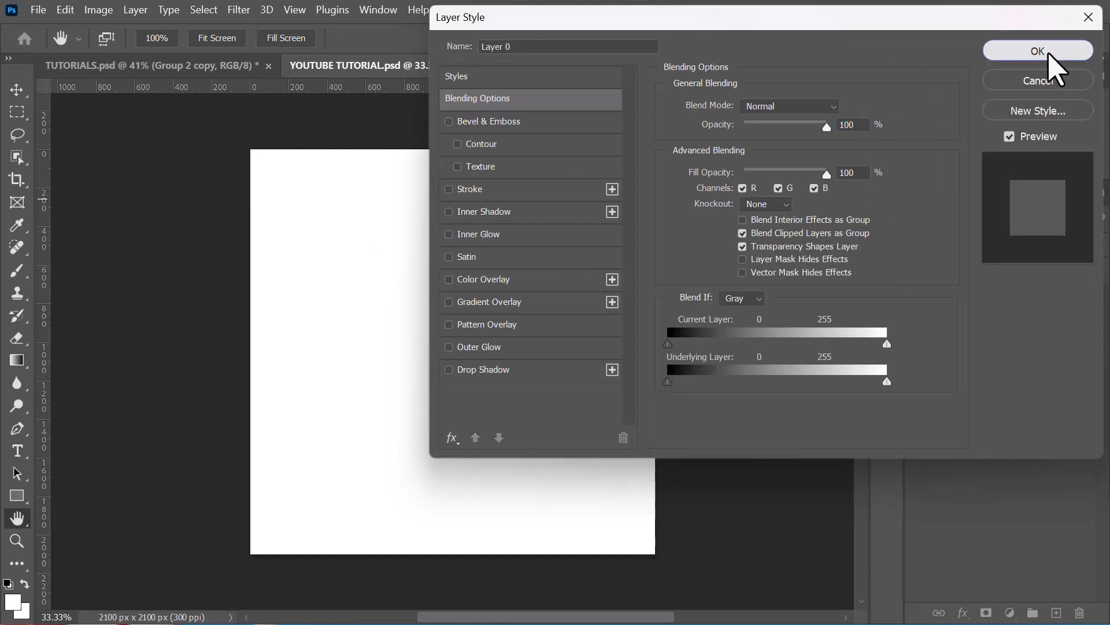
pyautogui.click(1049, 52)
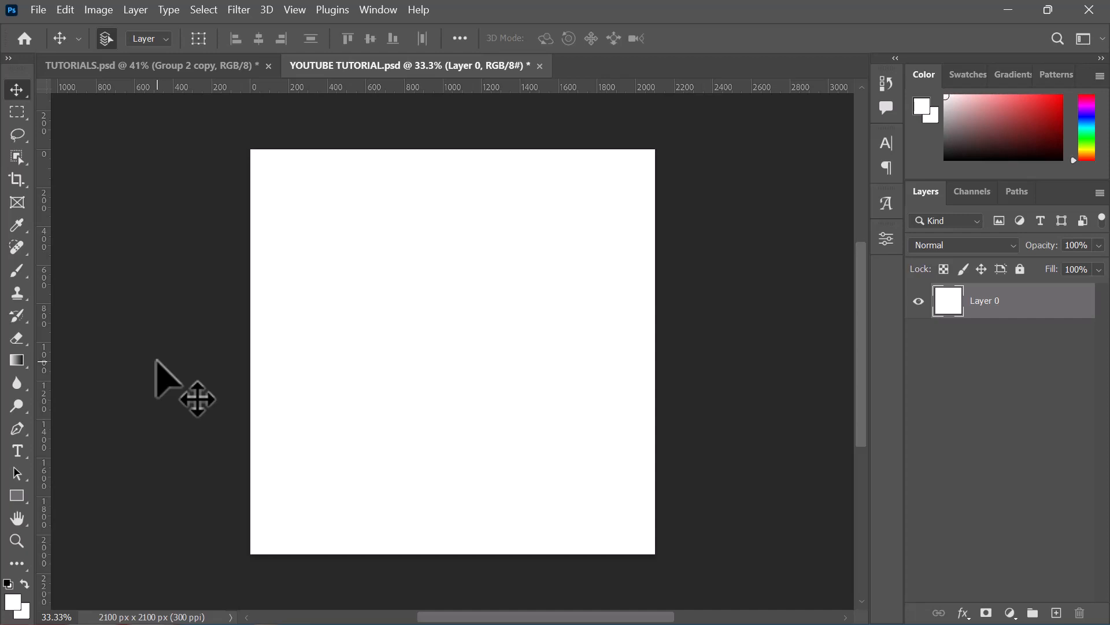
# - Draw a rectangle about 663 by 1050 px on the canvas with a bright green fill and a black stroke
pyautogui.click(14, 496)
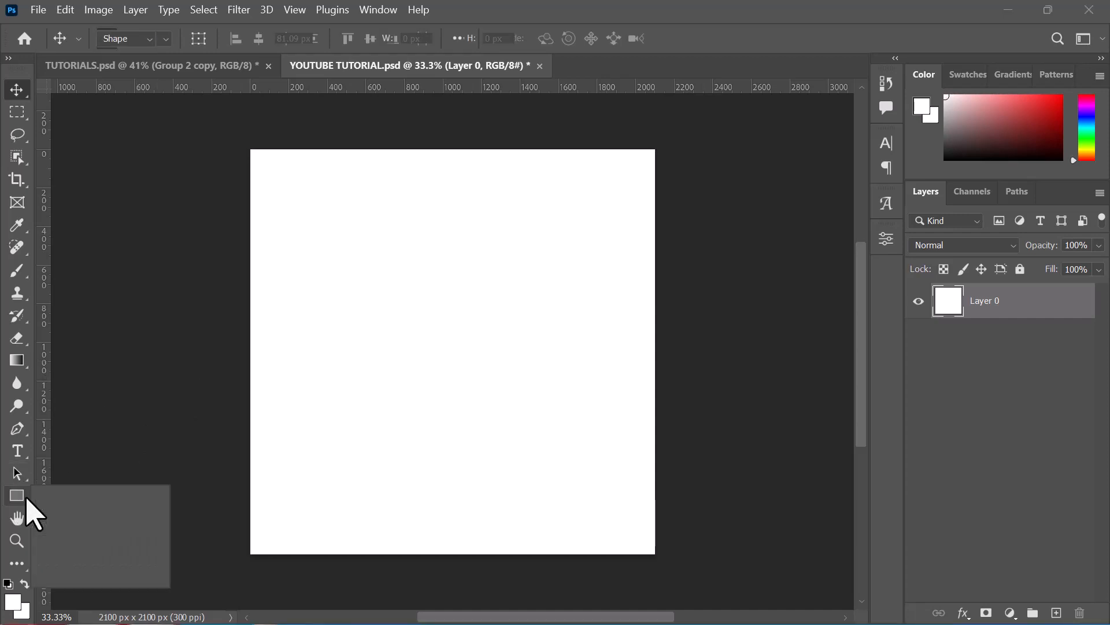
pyautogui.rightClick(26, 499)
pyautogui.click(46, 495)
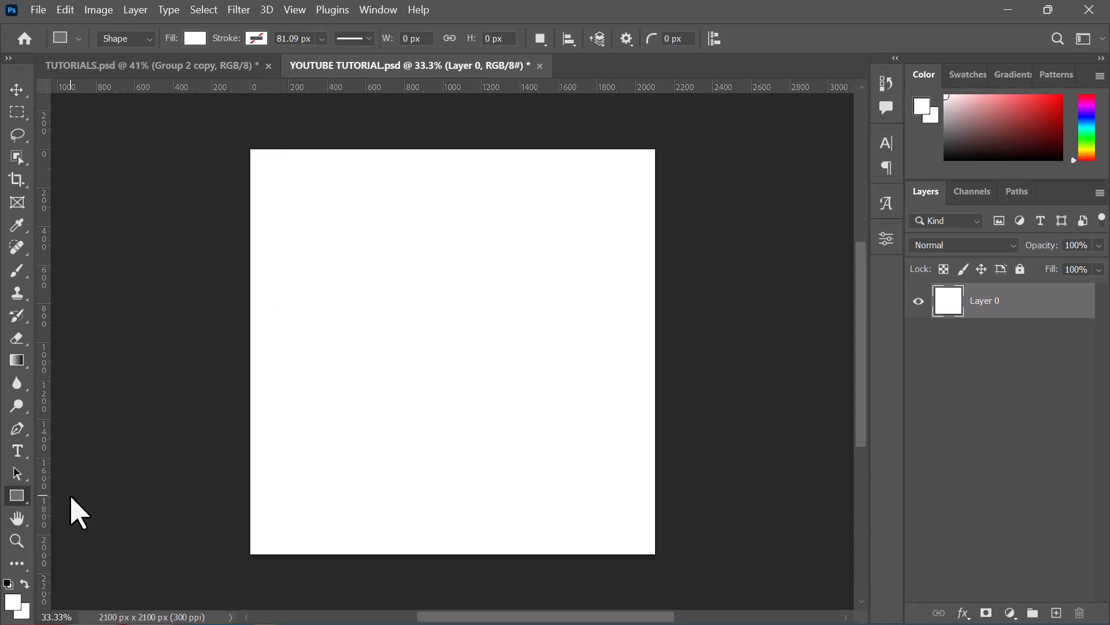
pyautogui.click(195, 39)
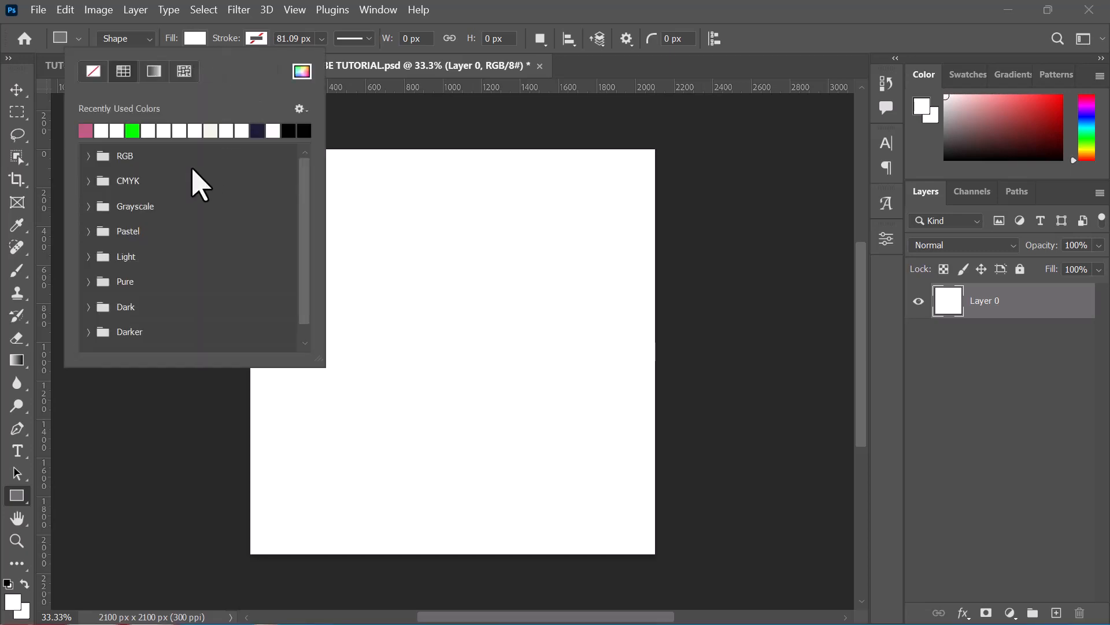
pyautogui.click(101, 130)
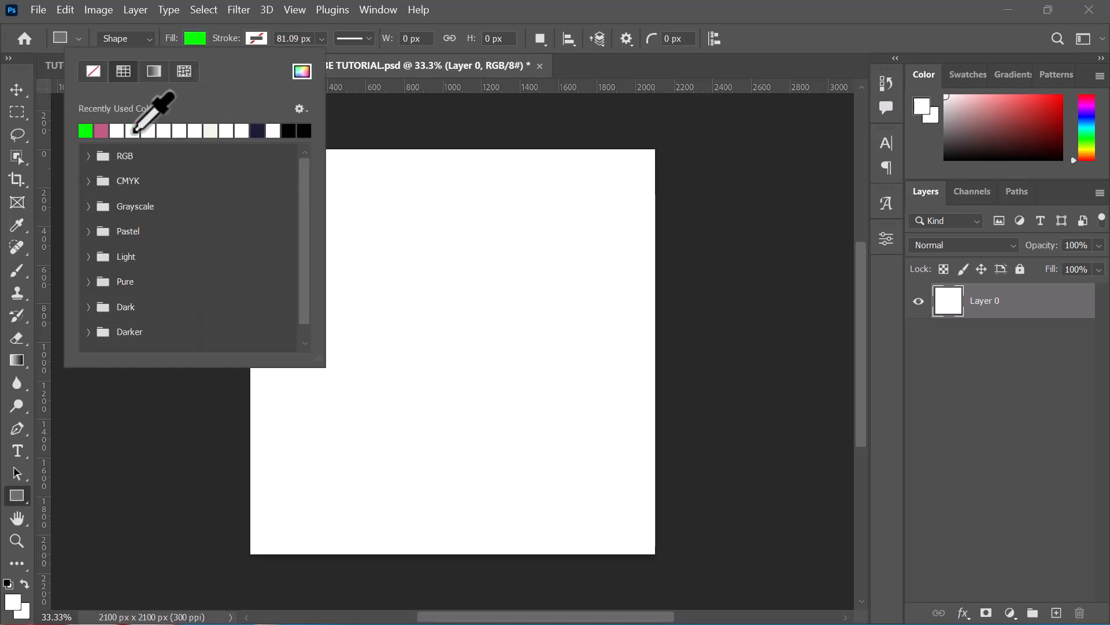
pyautogui.click(250, 41)
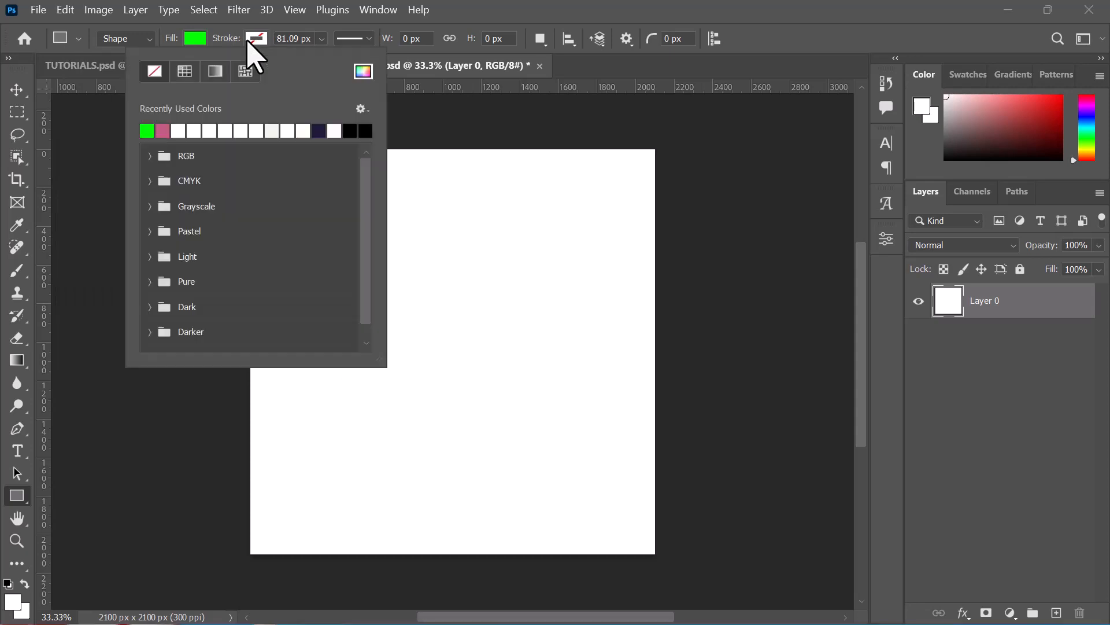
pyautogui.click(351, 131)
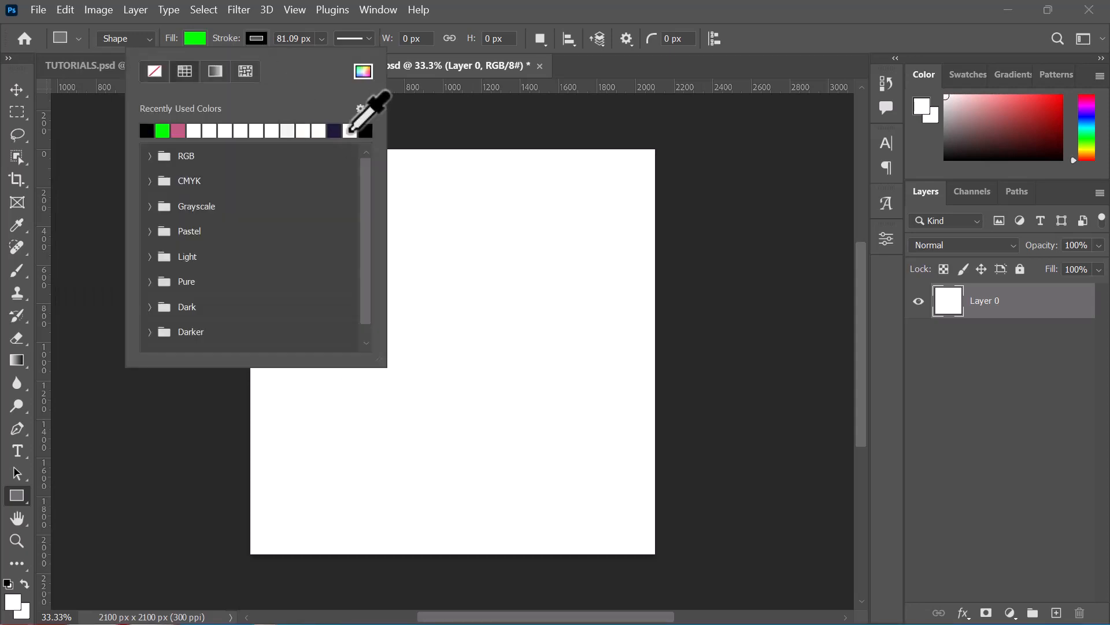
pyautogui.click(258, 39)
pyautogui.moveTo(334, 226); pyautogui.dragTo(460, 429)
# - Move the green rectangle to the right across the canvas, and delete it
pyautogui.press('v')
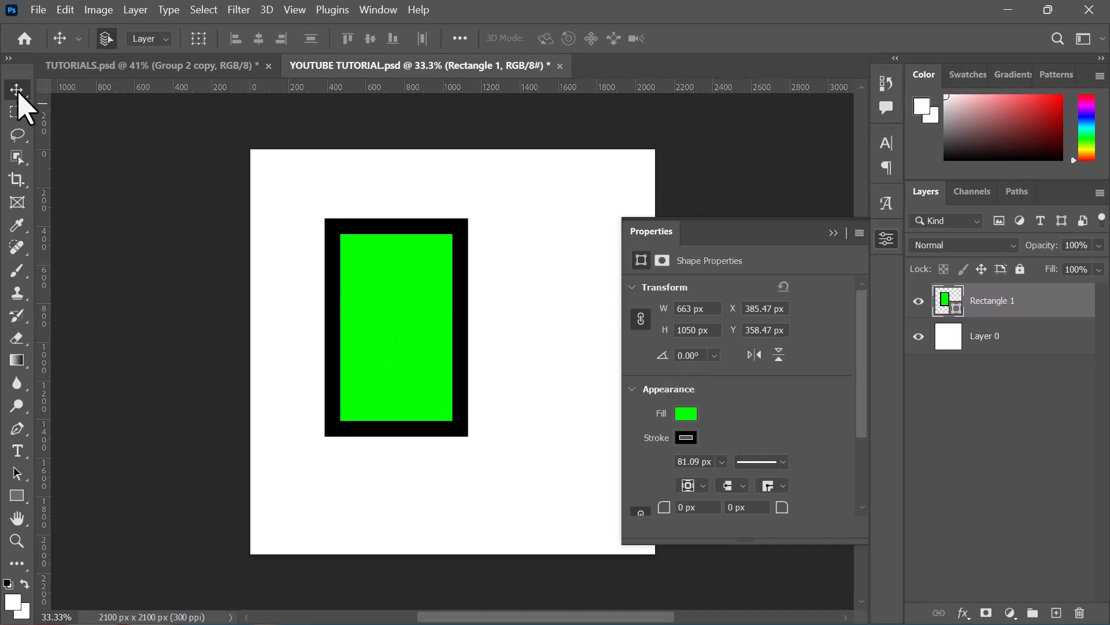
pyautogui.moveTo(411, 305); pyautogui.dragTo(496, 317)
pyautogui.press('Delete')
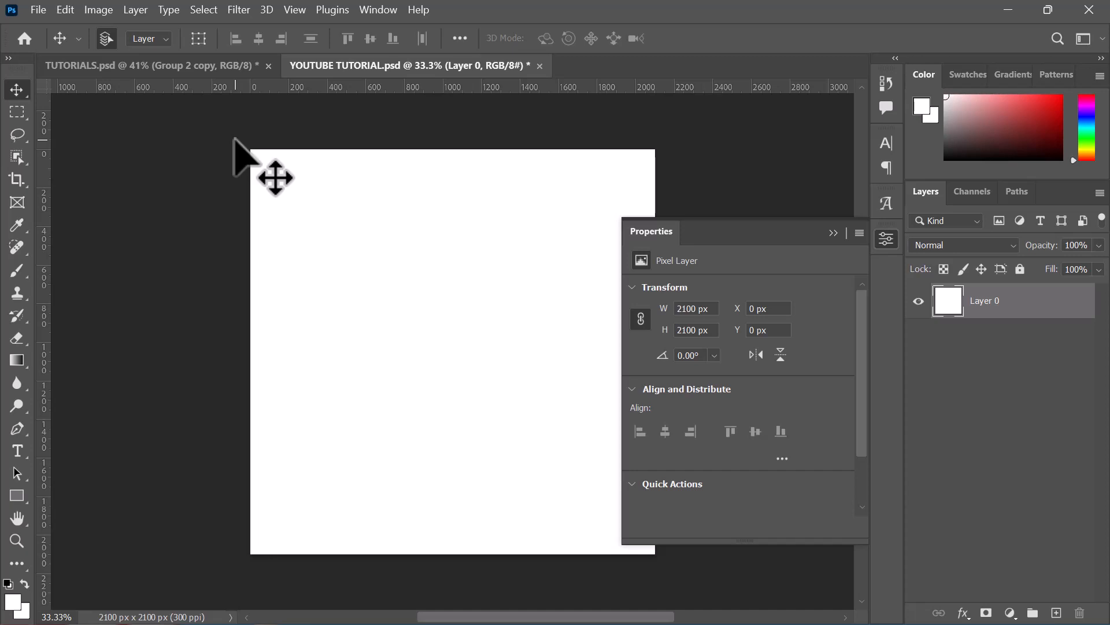
# - Hide the rulers around the canvas and show them again
pyautogui.hotkey('ctrl', 'r')
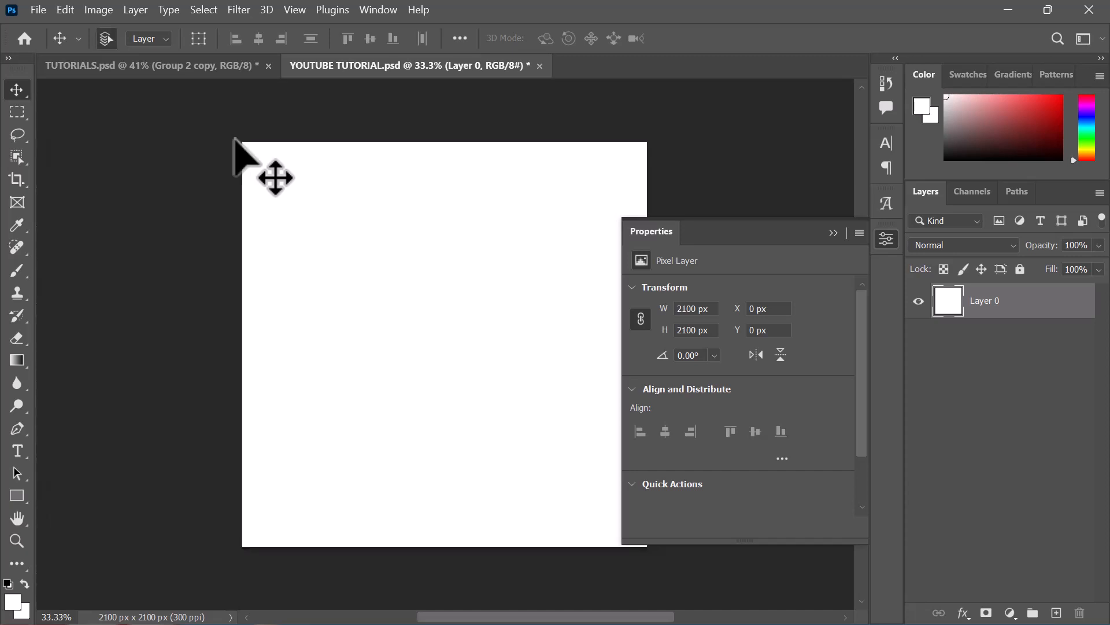
pyautogui.hotkey('ctrl', 'r')
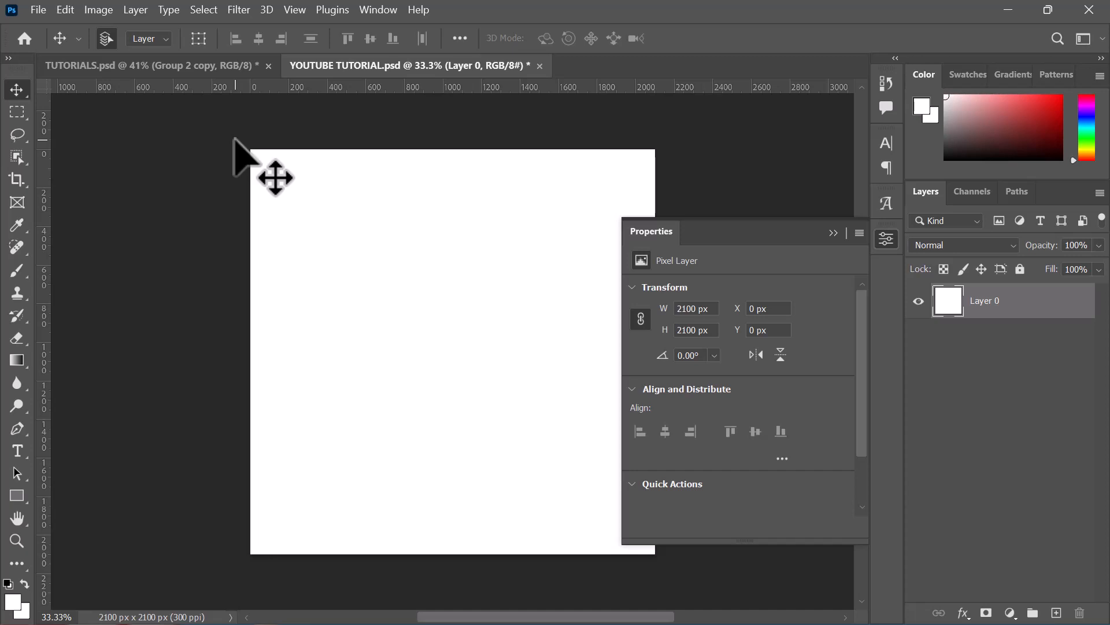
# - Open the Measurement Log panel
pyautogui.click(379, 11)
pyautogui.moveTo(379, 10)
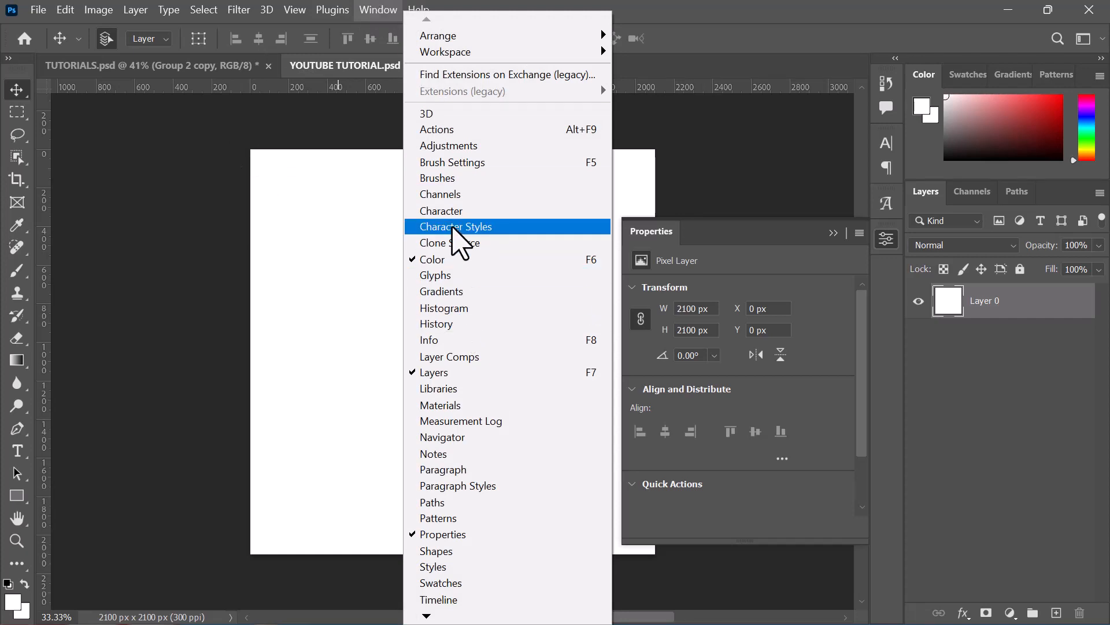
pyautogui.moveTo(427, 617)
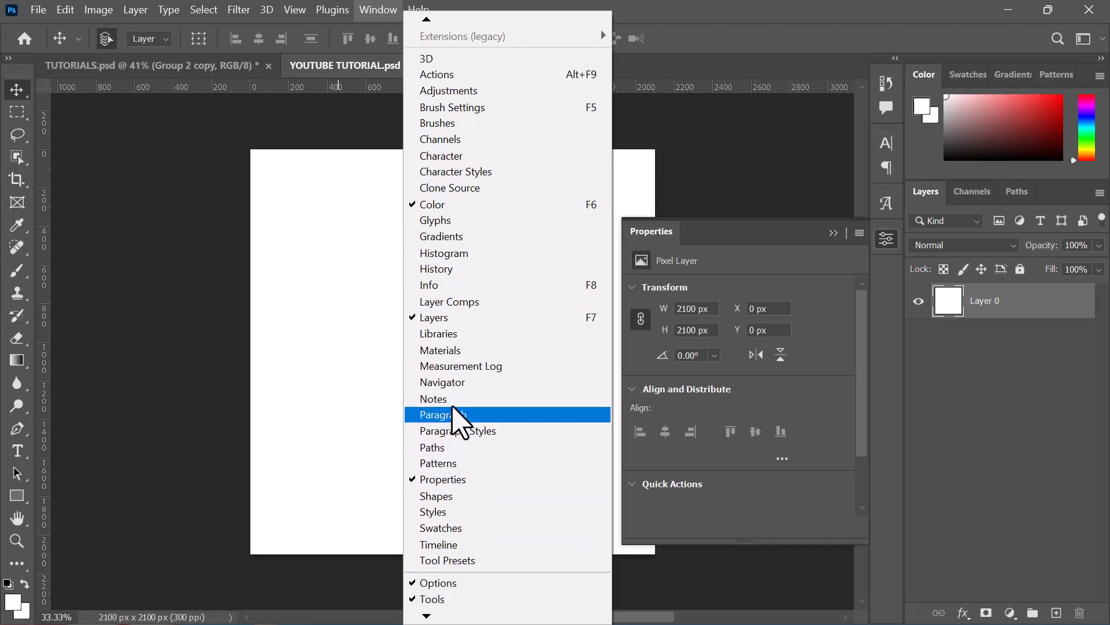
pyautogui.click(473, 371)
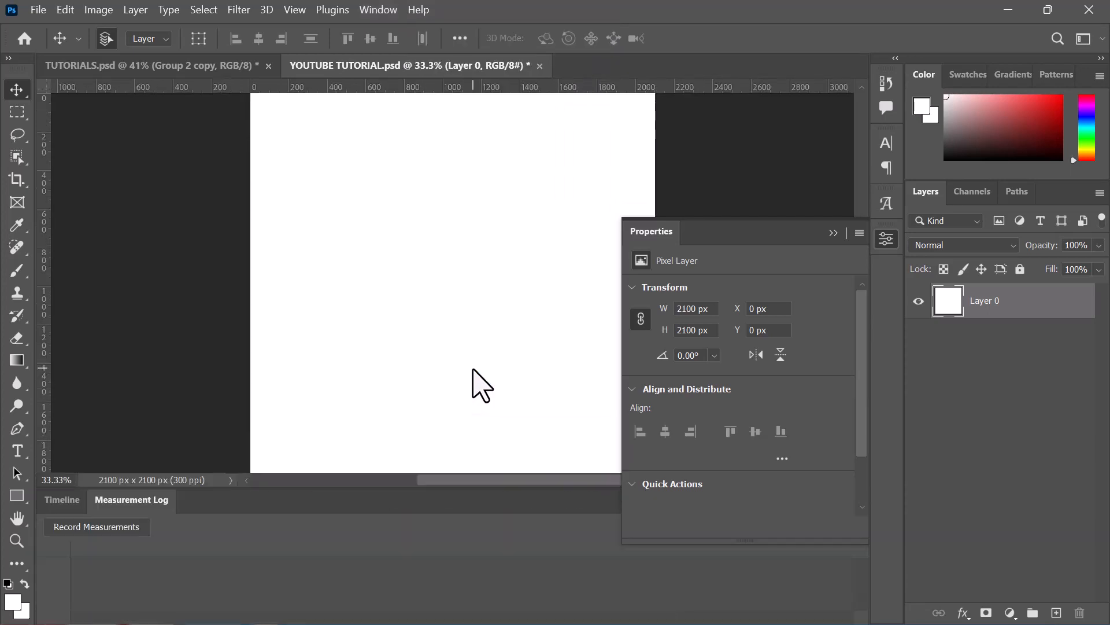
# - Collapse the Properties panel and close the Measurement Log and Timeline panel group
pyautogui.click(834, 232)
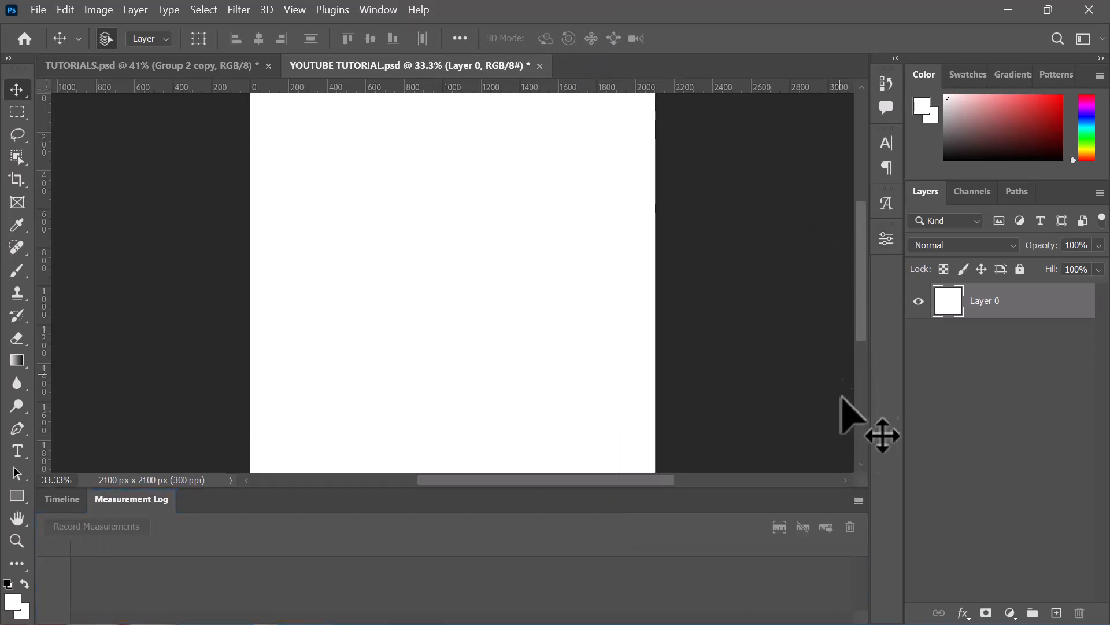
pyautogui.click(859, 501)
pyautogui.click(885, 486)
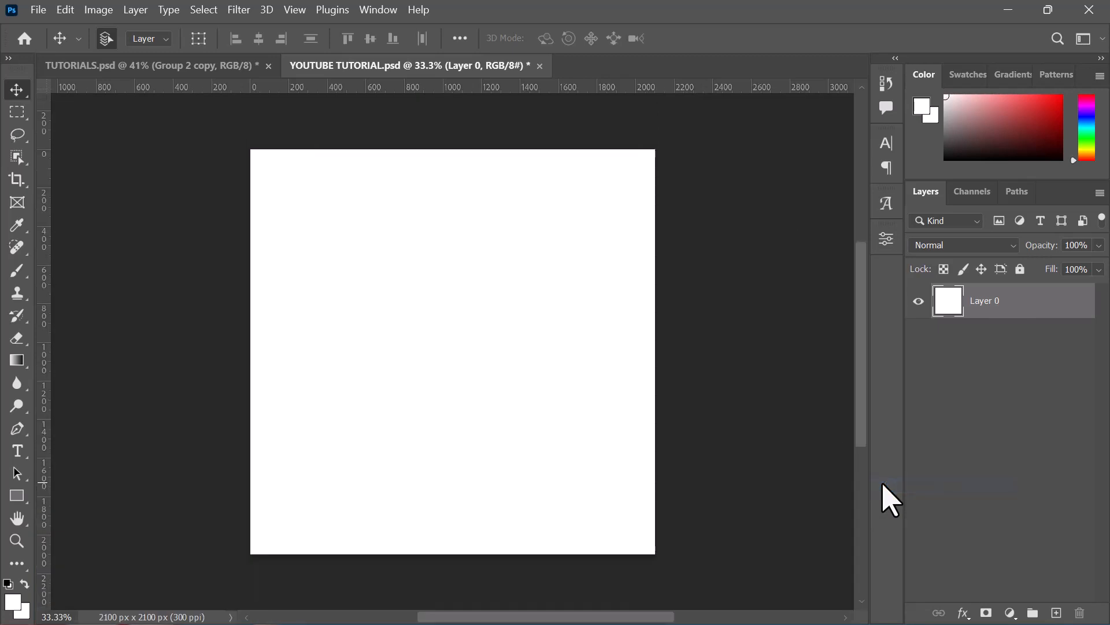
# - Place guides about 50 px inside each of the four canvas edges, plus a vertical and a horizontal guide through the canvas centre
pyautogui.scroll(1, 732, 414)
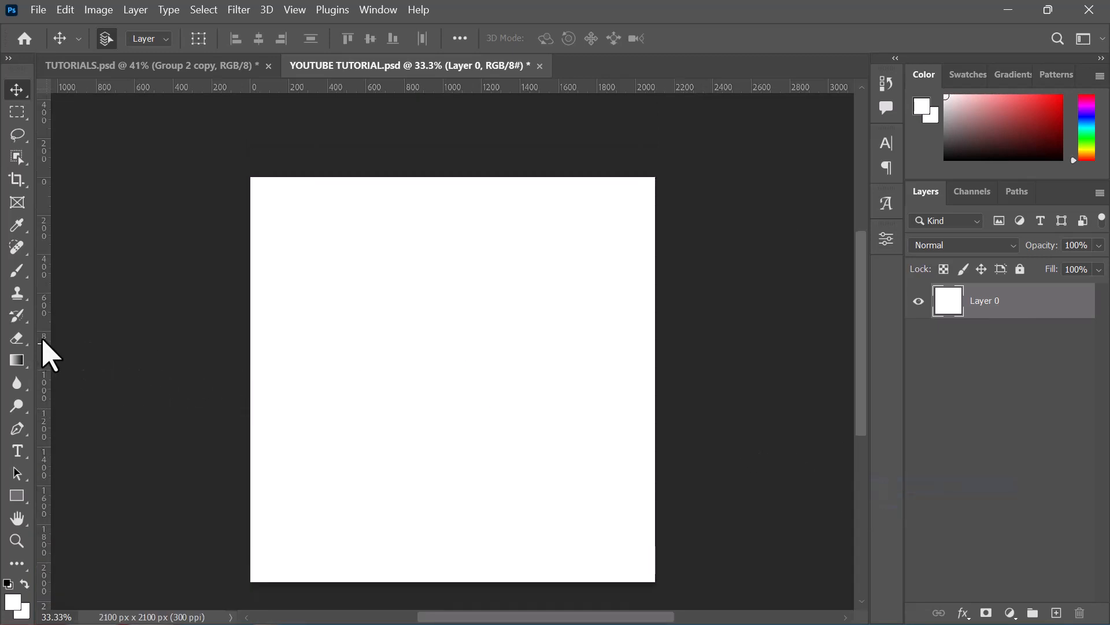
pyautogui.moveTo(43, 342); pyautogui.dragTo(173, 317)
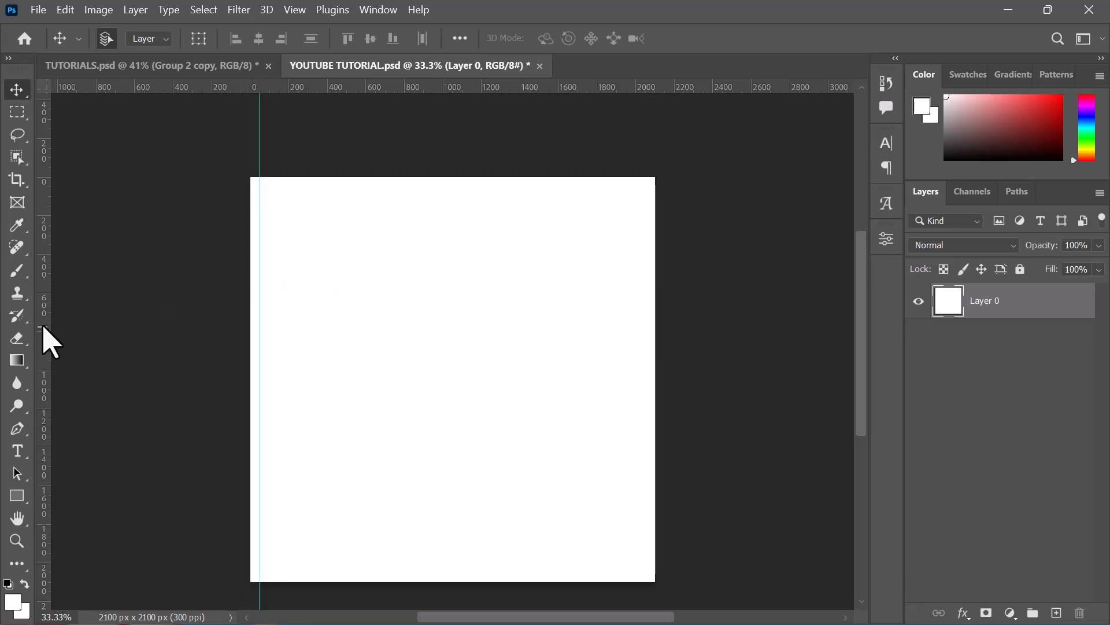
pyautogui.moveTo(44, 333); pyautogui.dragTo(646, 295)
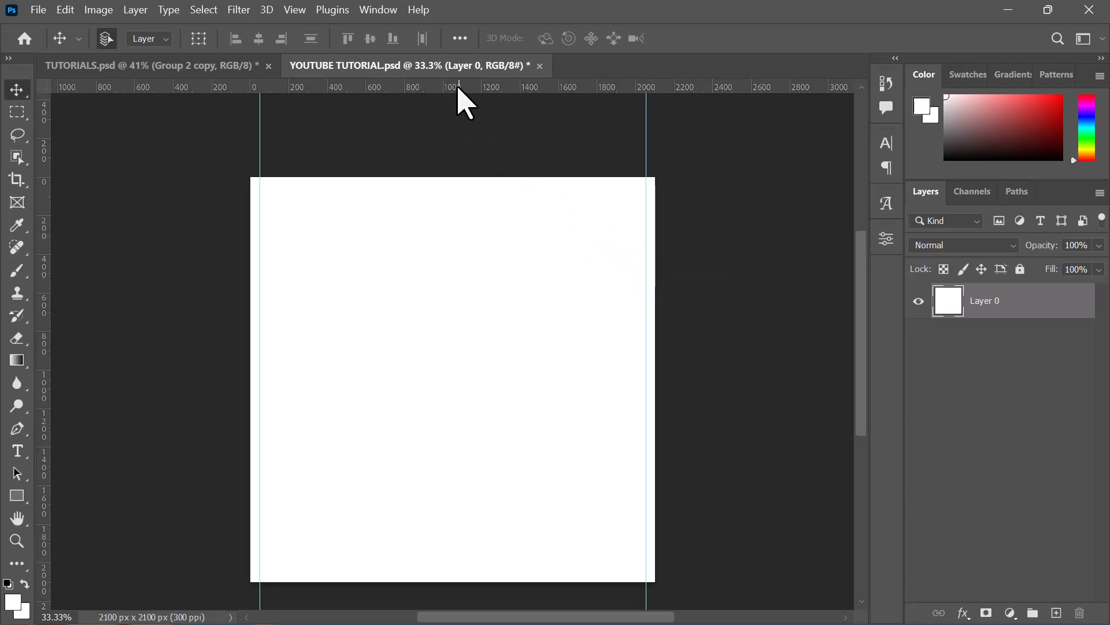
pyautogui.moveTo(459, 87); pyautogui.dragTo(451, 187)
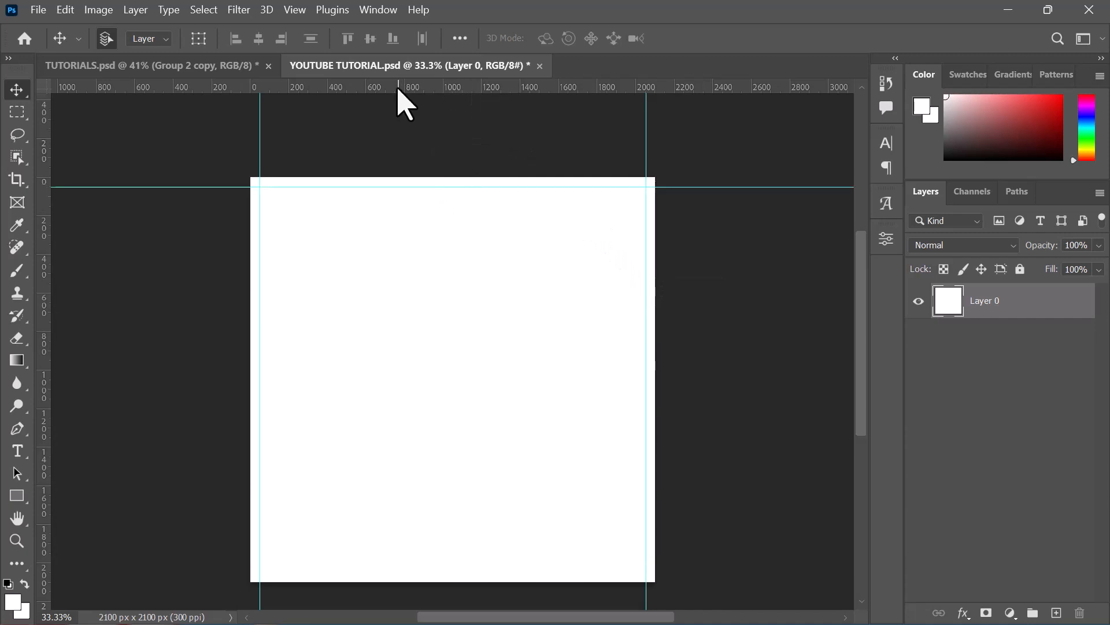
pyautogui.moveTo(399, 88); pyautogui.dragTo(432, 573)
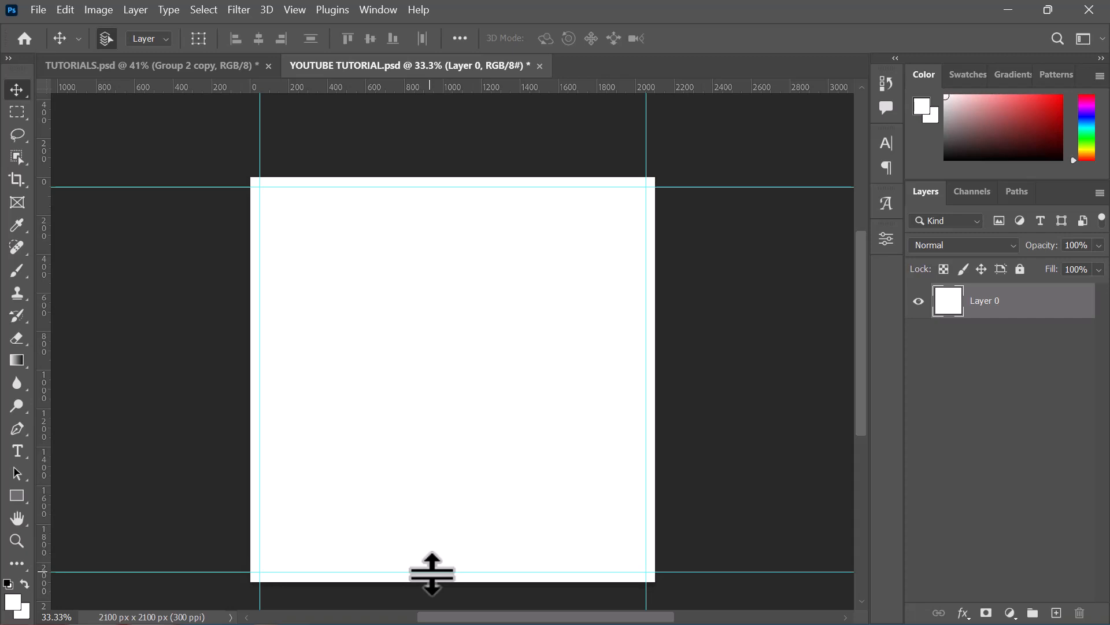
pyautogui.moveTo(44, 409); pyautogui.dragTo(454, 372)
pyautogui.moveTo(397, 90); pyautogui.dragTo(434, 382)
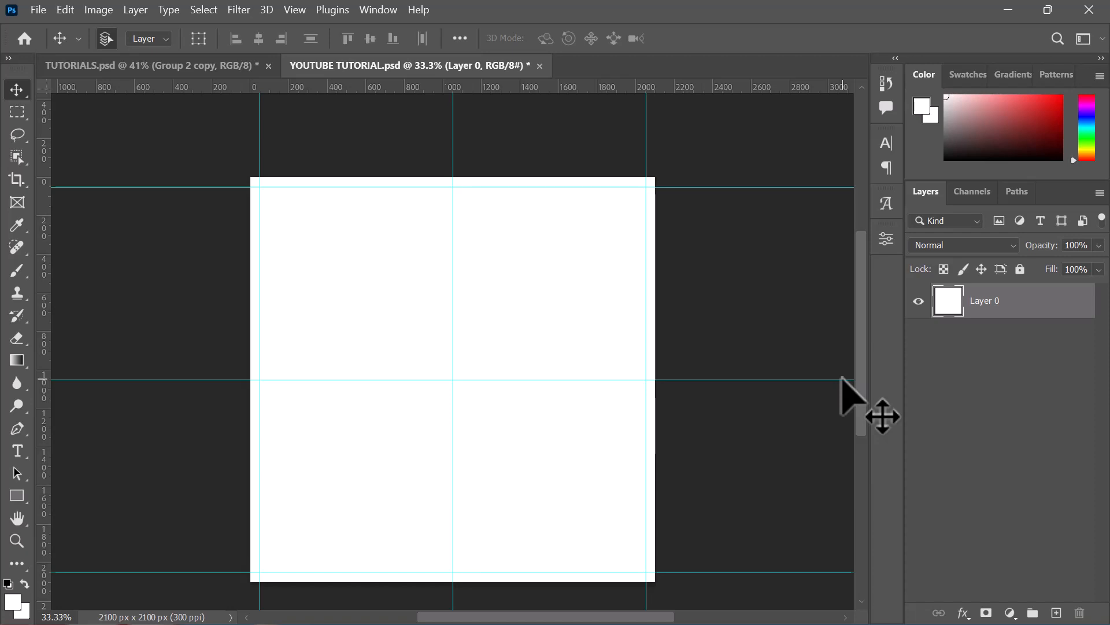
# - Show the grid over the canvas and hide it again
pyautogui.click(371, 10)
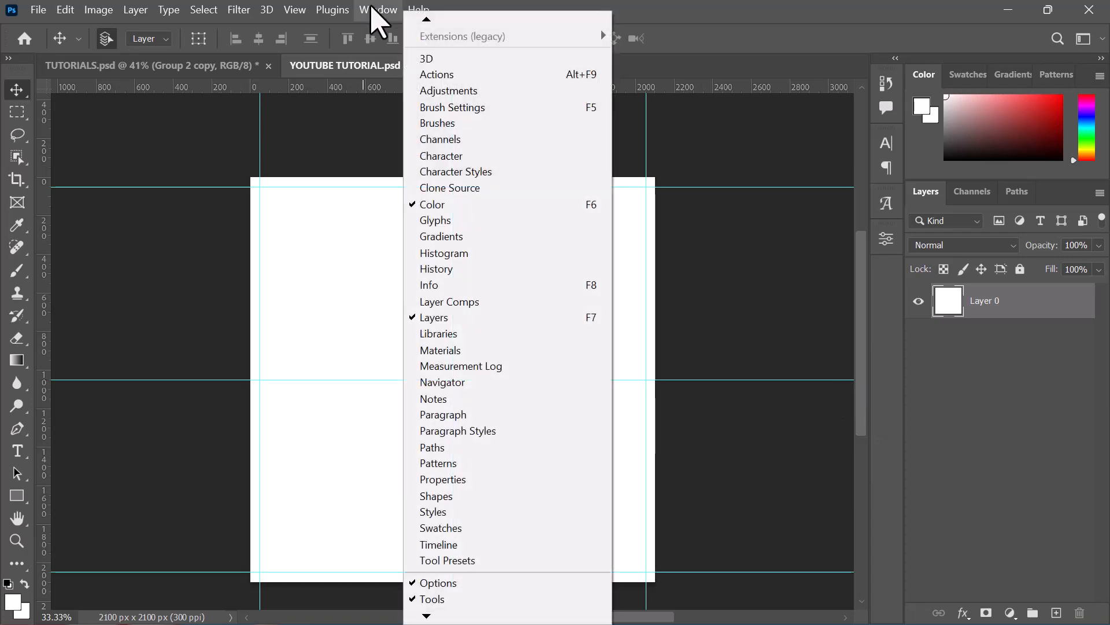
pyautogui.click(414, 202)
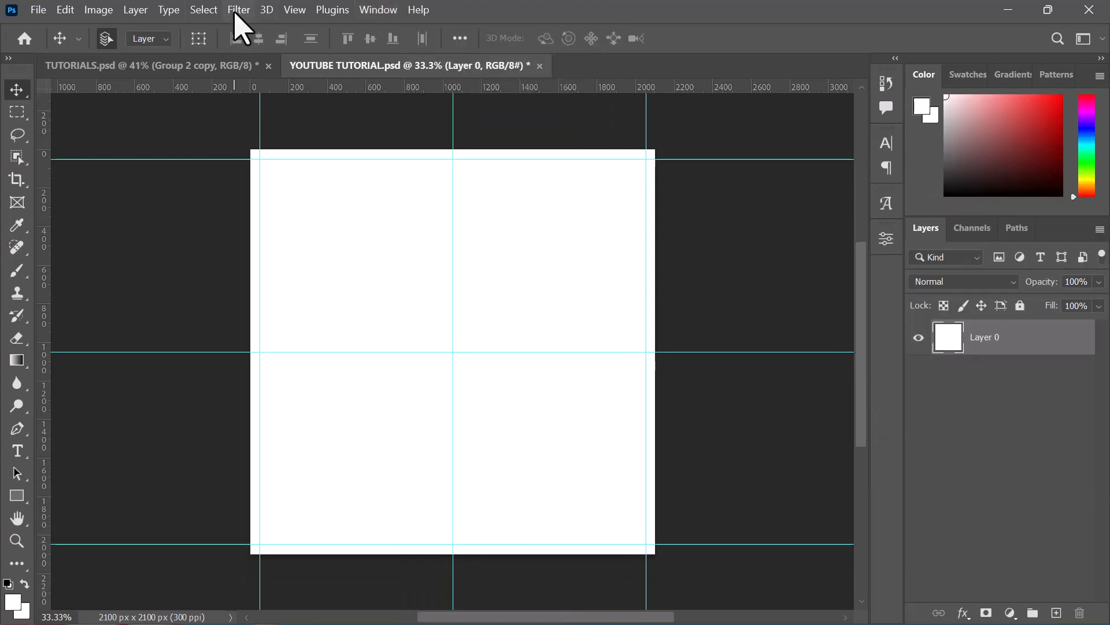
pyautogui.click(295, 10)
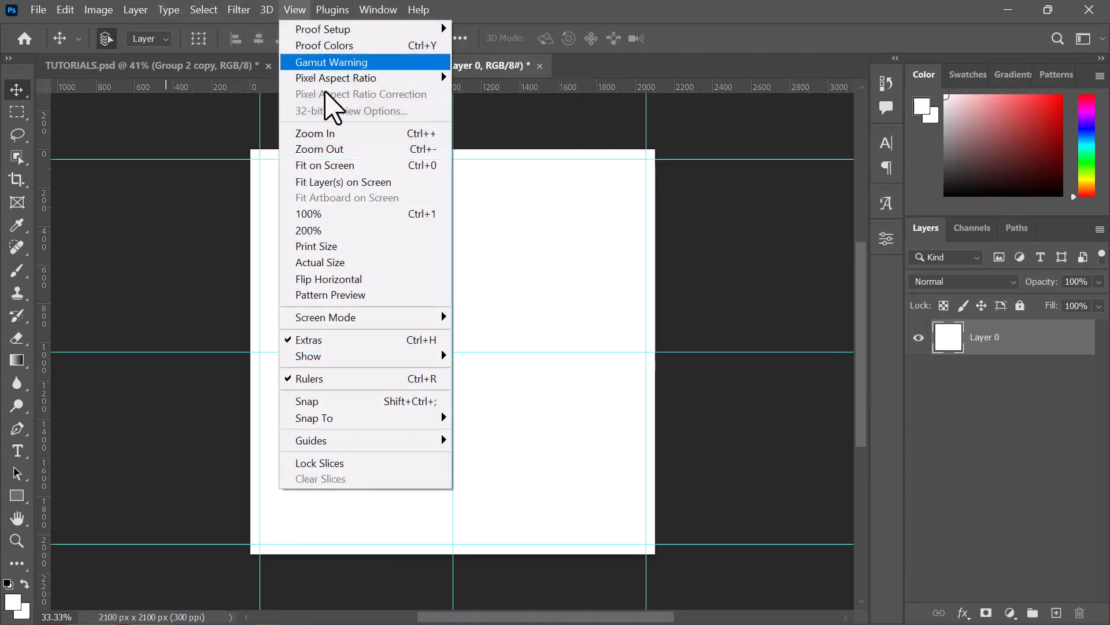
pyautogui.moveTo(421, 367)
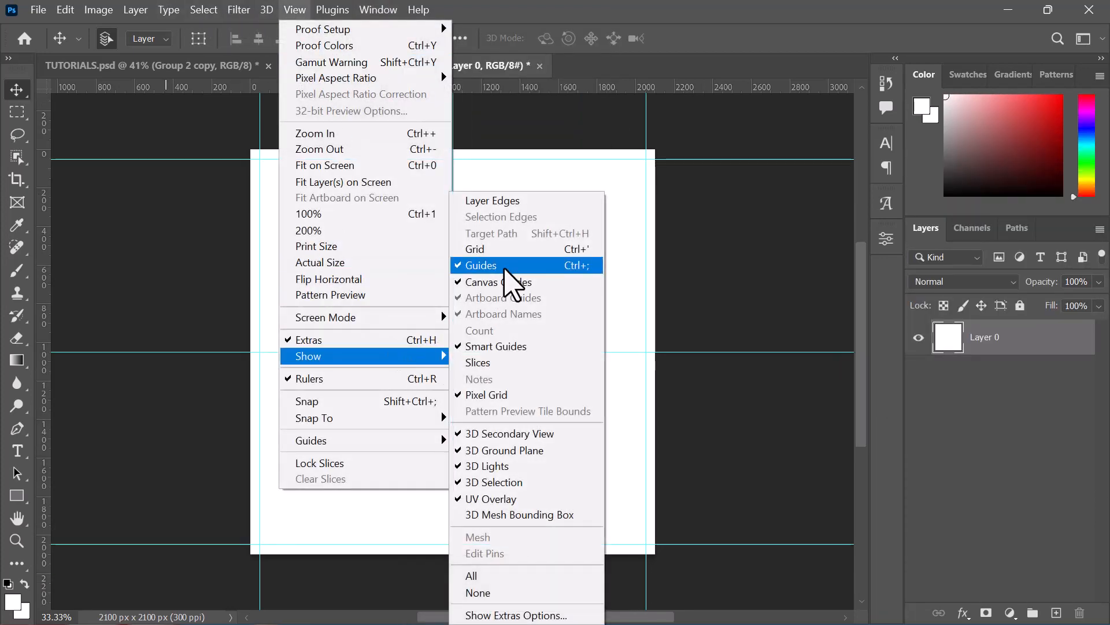
pyautogui.click(514, 249)
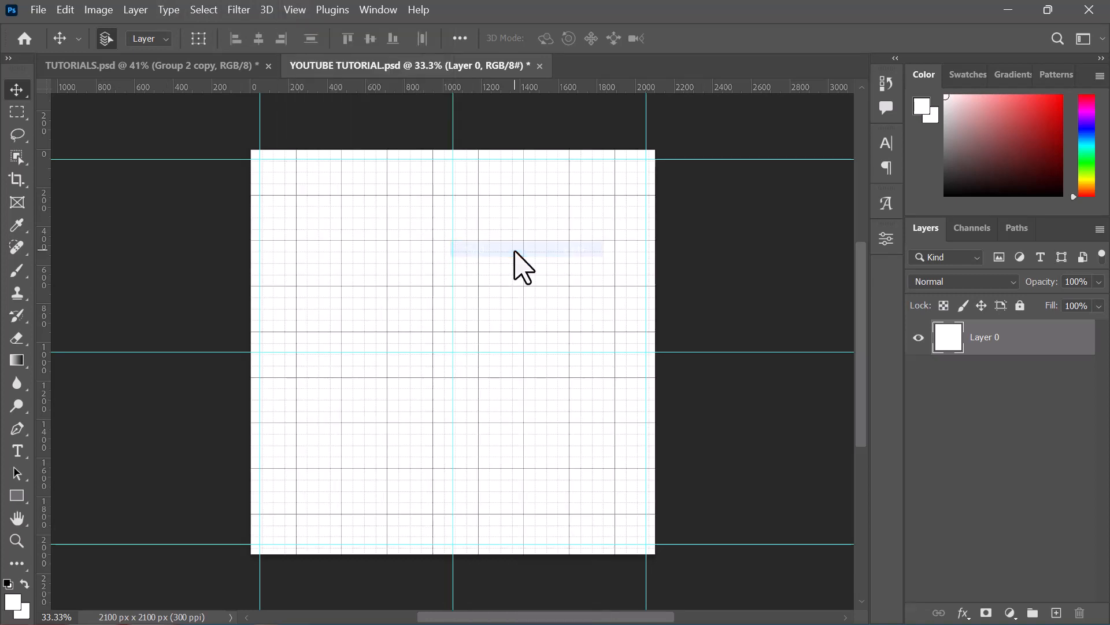
pyautogui.click(297, 11)
pyautogui.moveTo(445, 356)
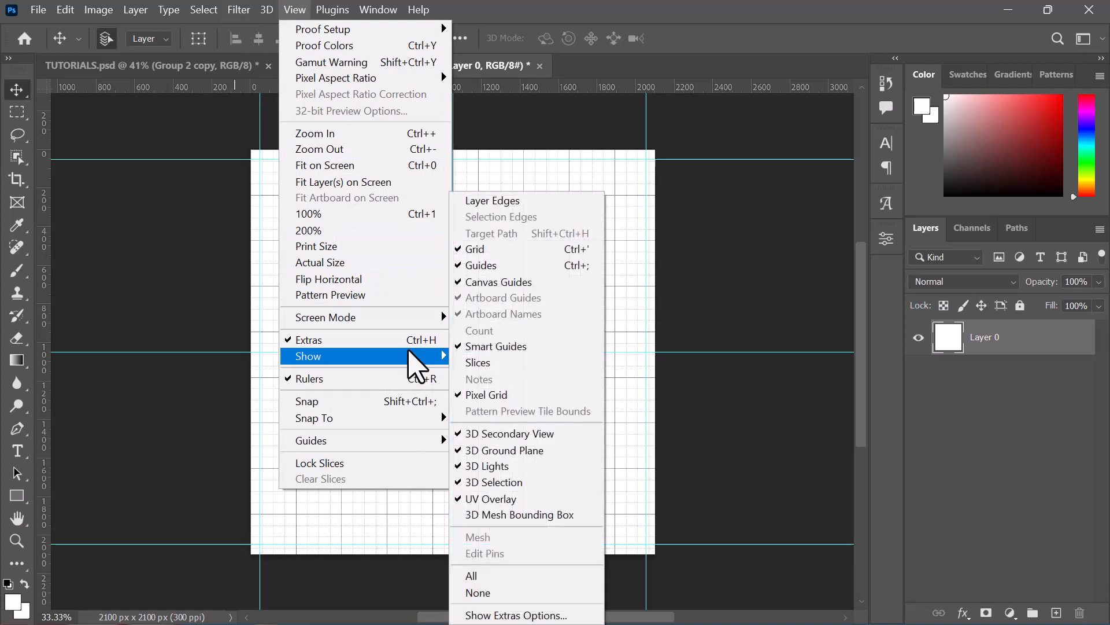
pyautogui.click(517, 249)
# - Turn the rulers off and back on, keeping the guides in place
pyautogui.click(295, 10)
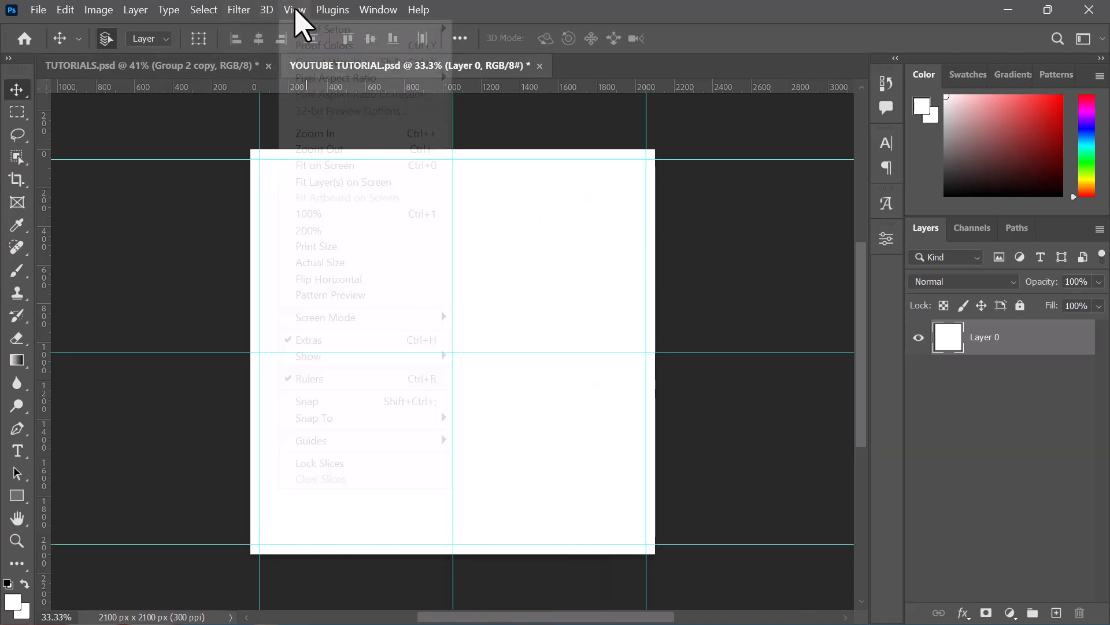
pyautogui.moveTo(408, 356)
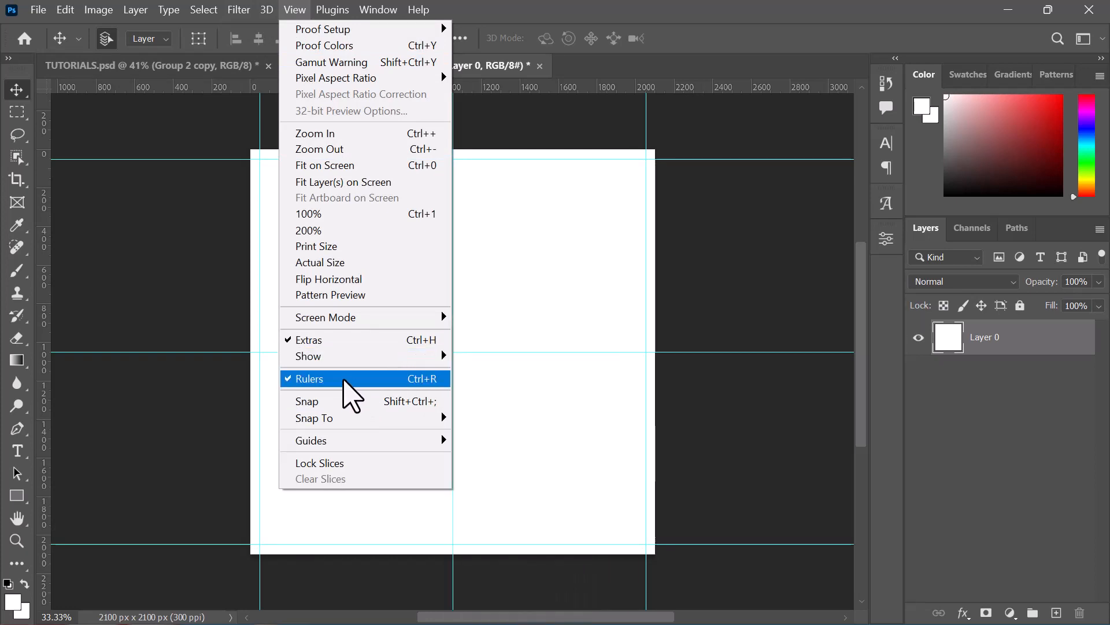
pyautogui.click(345, 381)
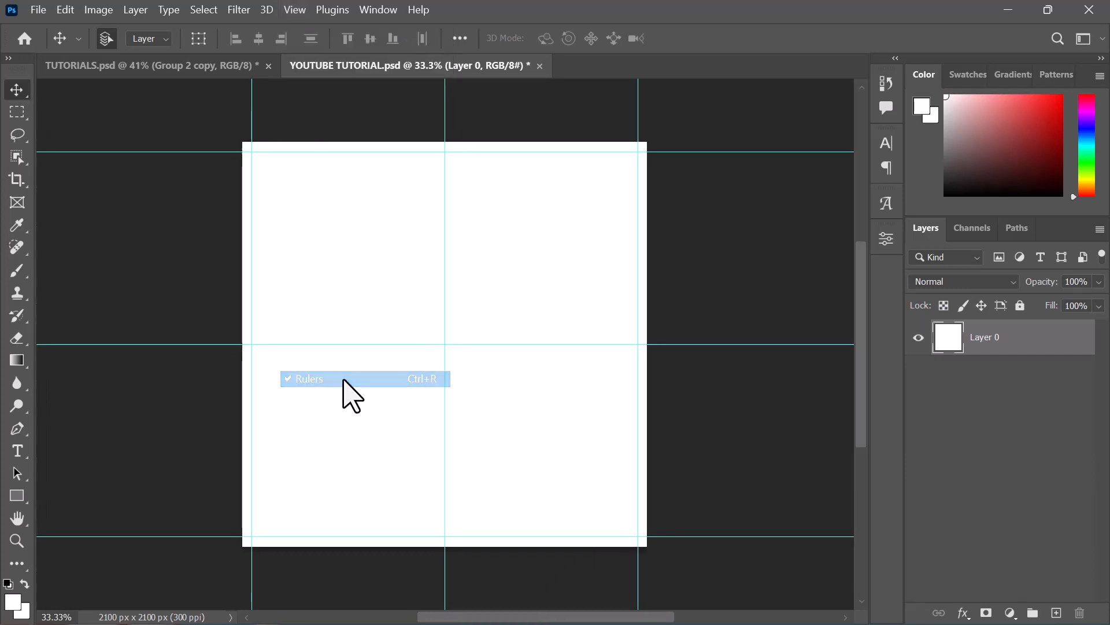
pyautogui.click(289, 9)
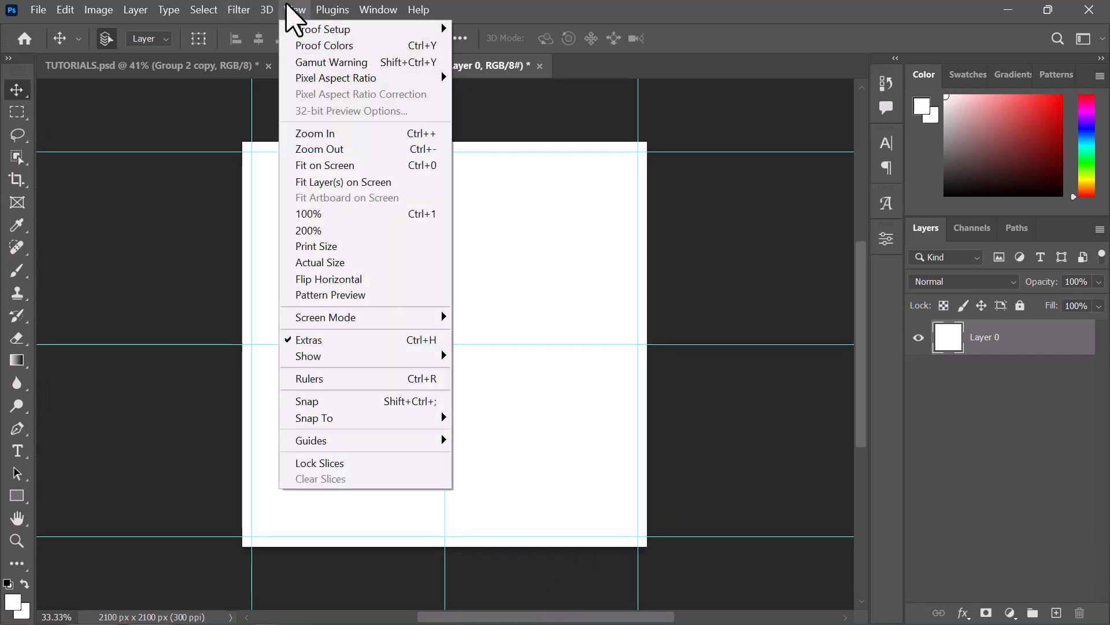
pyautogui.click(347, 380)
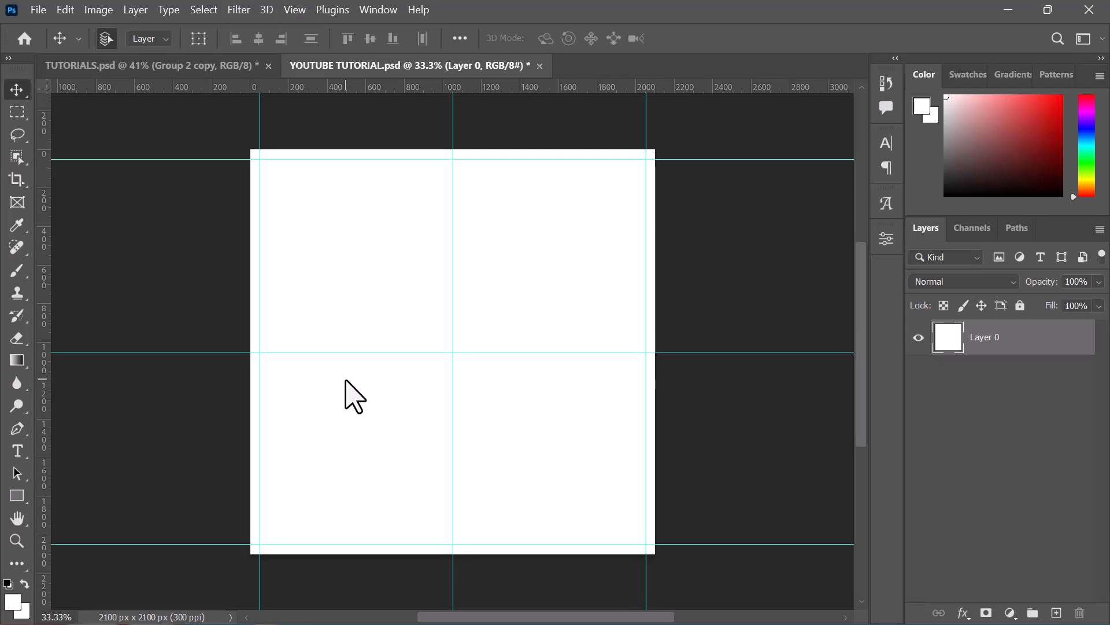
# - Review the TUTORIALS.psd design, and place the KDF and KwaDel Design images from the TUTORIAL 1 folder into YOUTUBE TUTORIAL.psd
pyautogui.click(184, 74)
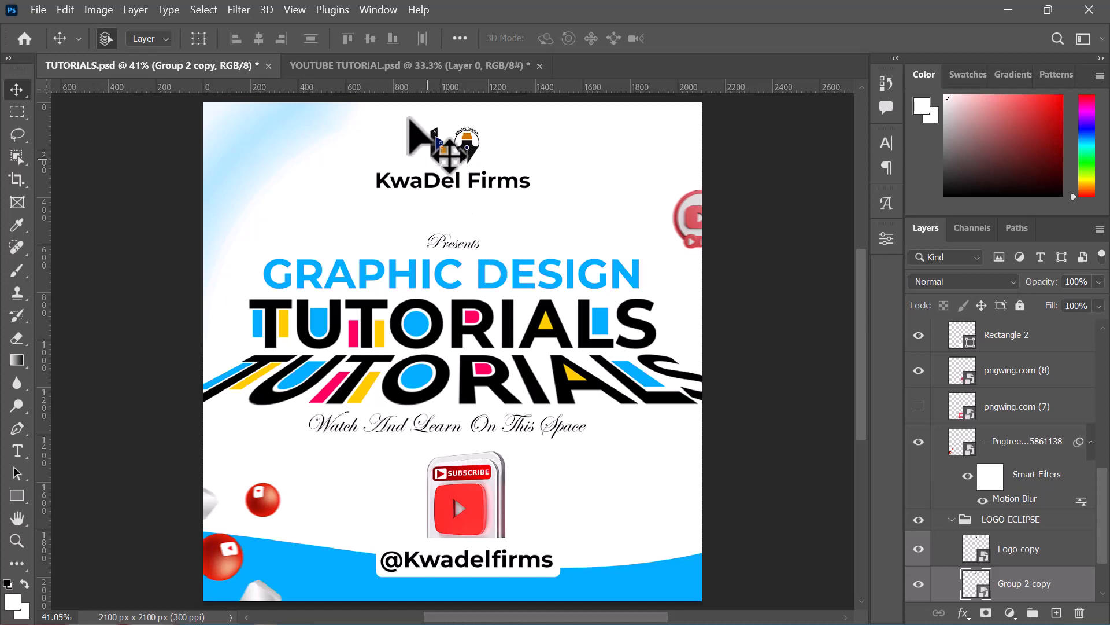
pyautogui.click(403, 66)
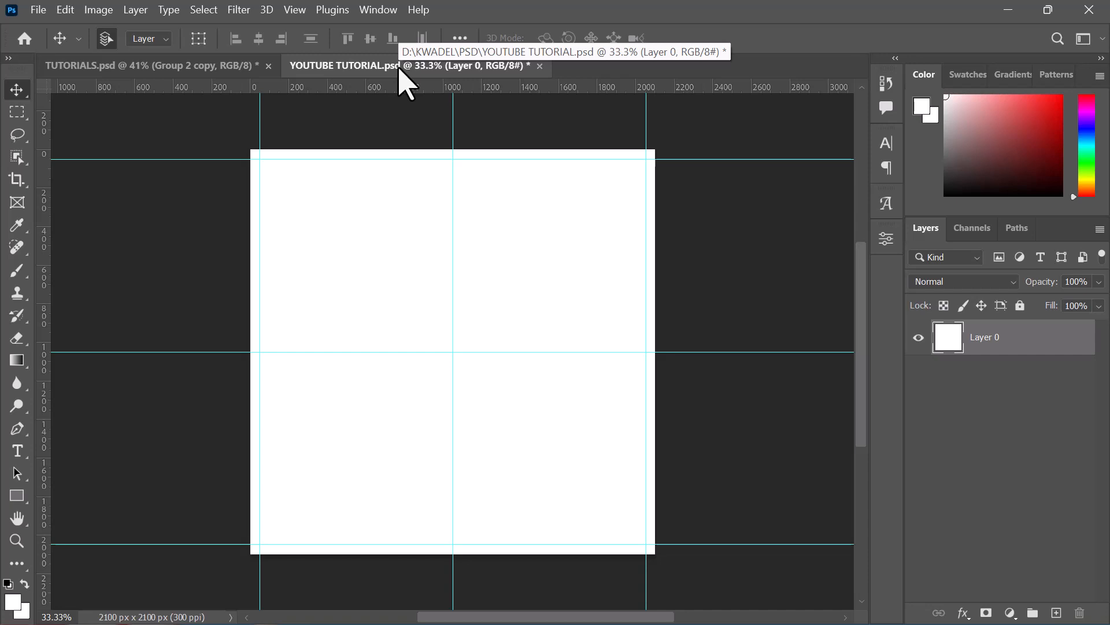
pyautogui.hotkey('alt', 'Tab')
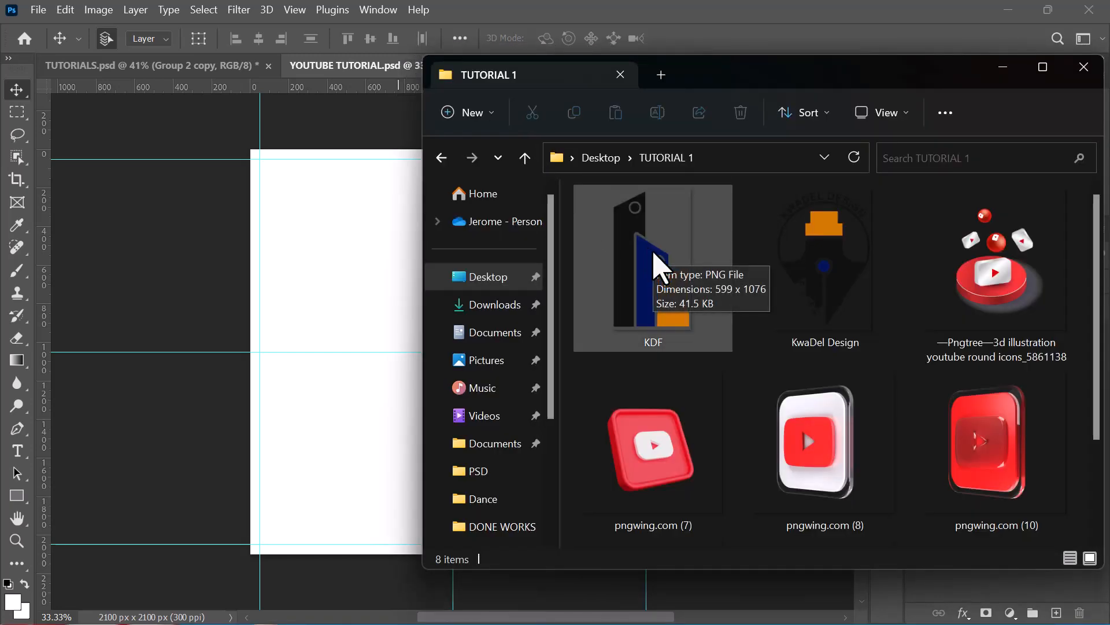
pyautogui.click(659, 266)
pyautogui.keyDown('ctrl'); pyautogui.click(798, 276); pyautogui.keyUp('ctrl')
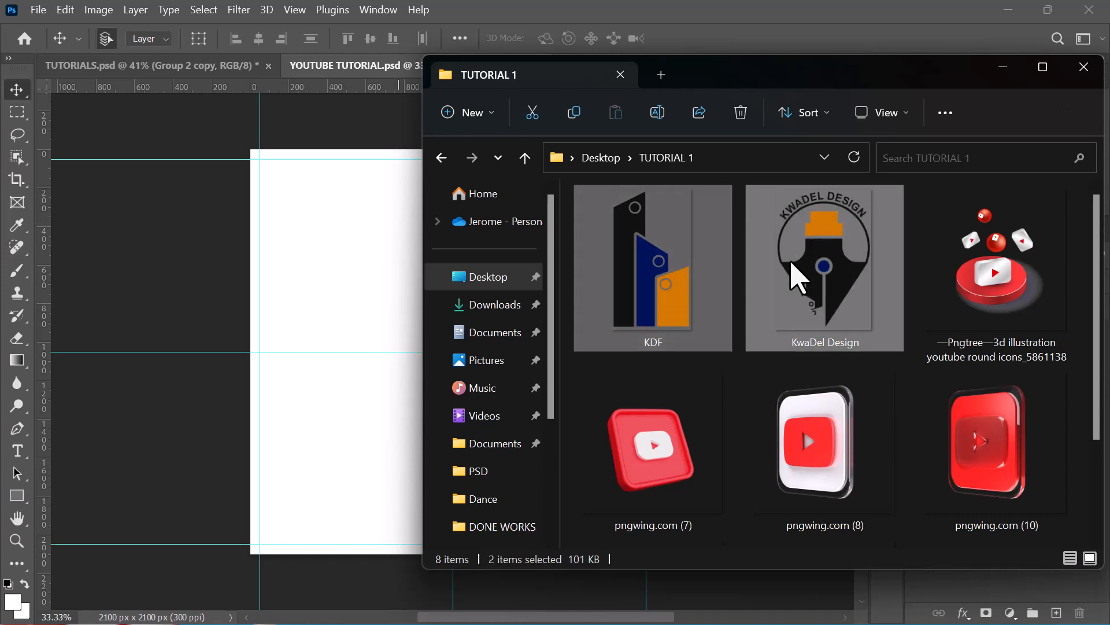
pyautogui.moveTo(798, 317); pyautogui.dragTo(367, 293)
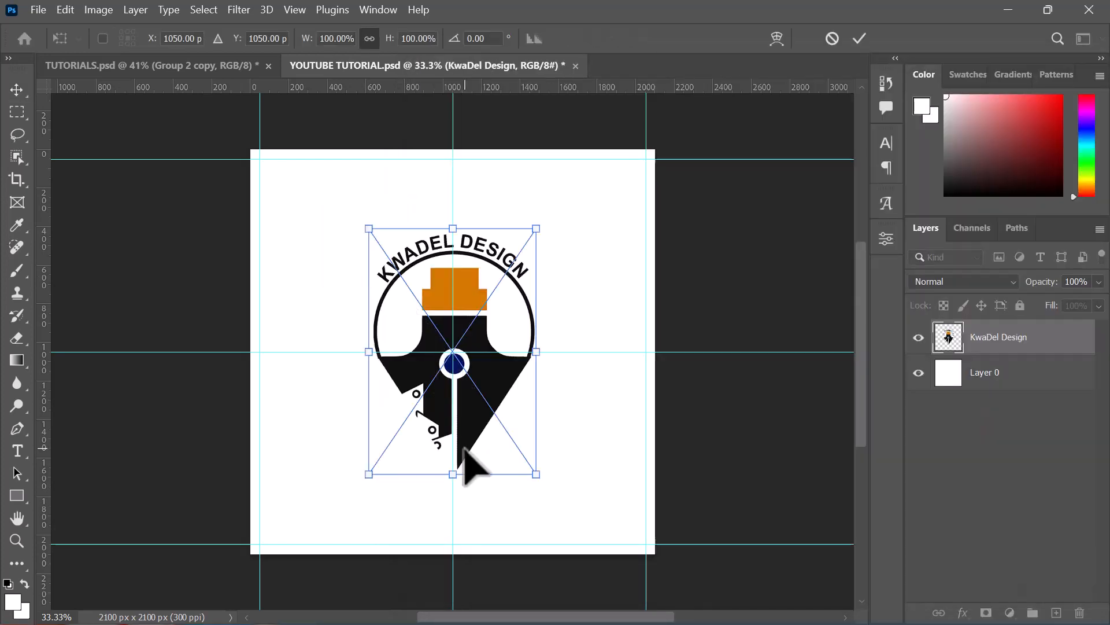
pyautogui.press('Return')
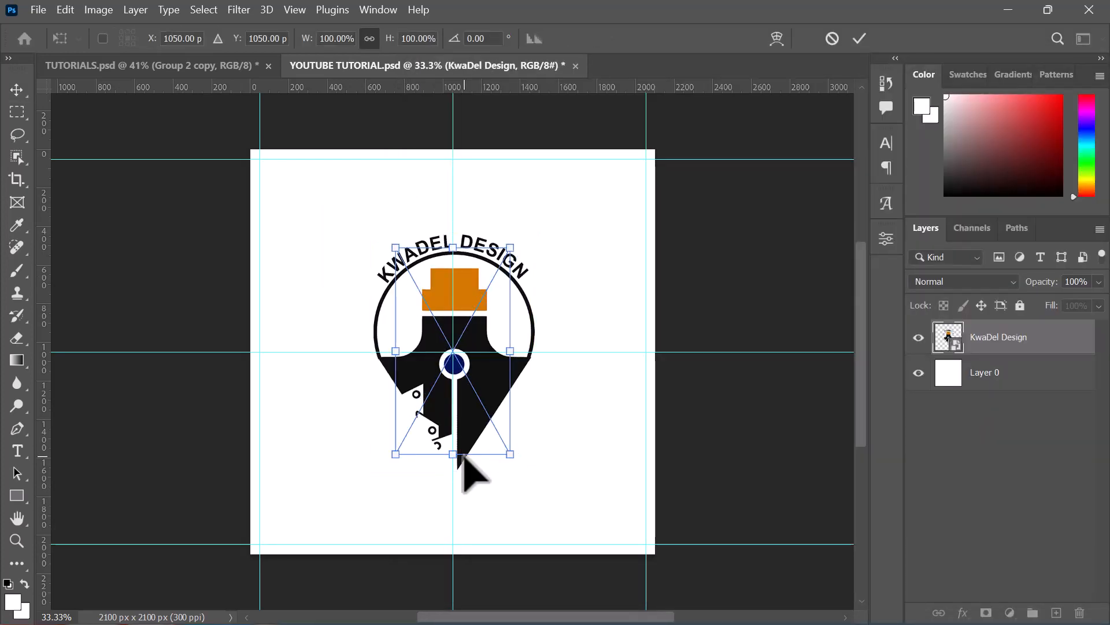
pyautogui.press('Return')
# - Move the KDF logo to the left of the KwaDel Design logo, and scale both down together at the canvas's top centre
pyautogui.moveTo(459, 452); pyautogui.dragTo(270, 369)
pyautogui.moveTo(260, 376); pyautogui.dragTo(260, 385)
pyautogui.keyDown('shift'); pyautogui.click(1012, 376); pyautogui.keyUp('shift')
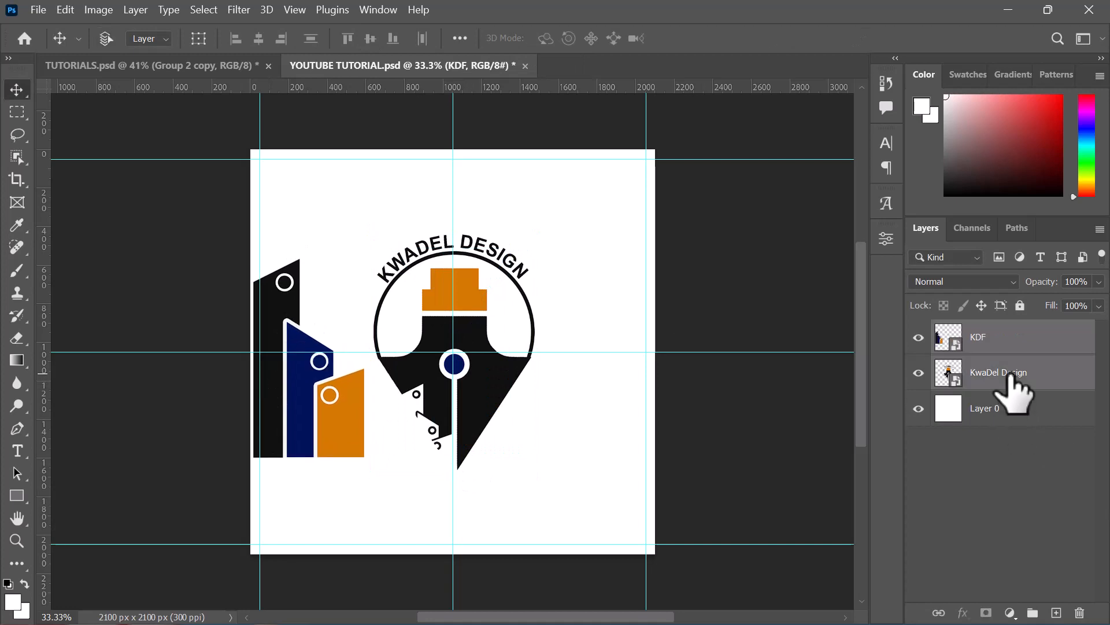
pyautogui.hotkey('ctrl', 't')
pyautogui.moveTo(393, 464); pyautogui.dragTo(461, 189)
pyautogui.press('Return')
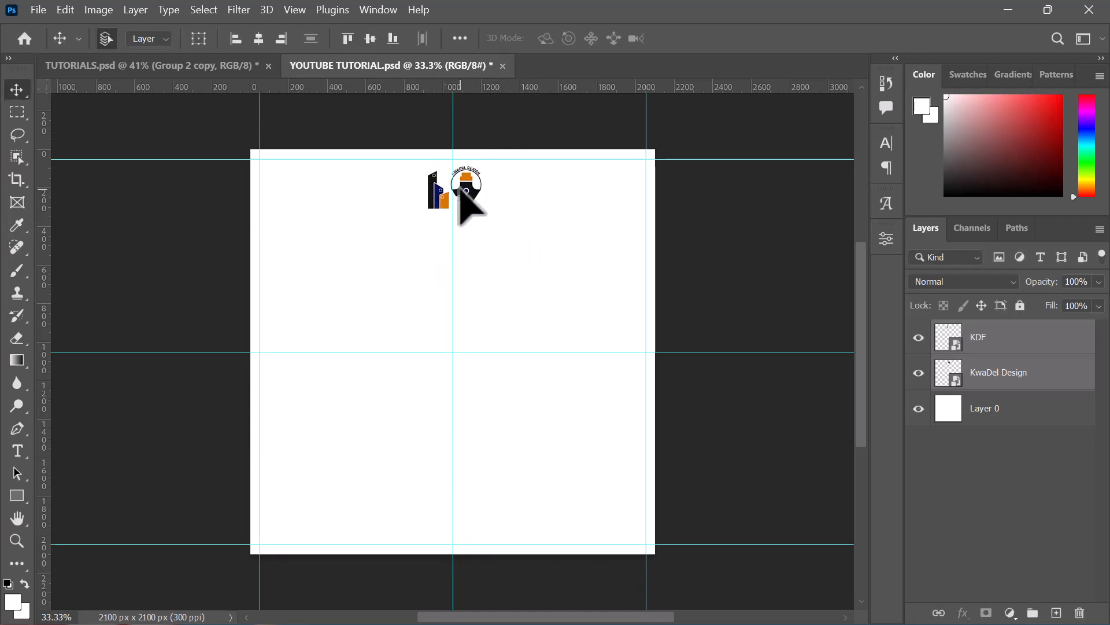
# - Shift the KDF and KwaDel Design logos slightly apart, one on each side of the vertical centre guide
pyautogui.click(474, 223)
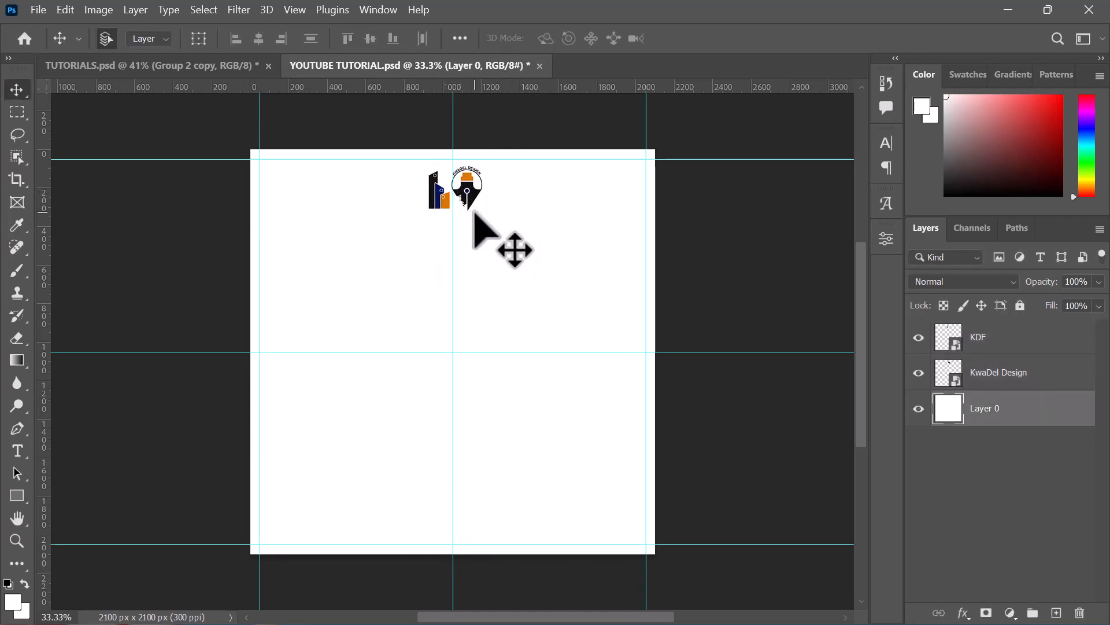
pyautogui.click(437, 201)
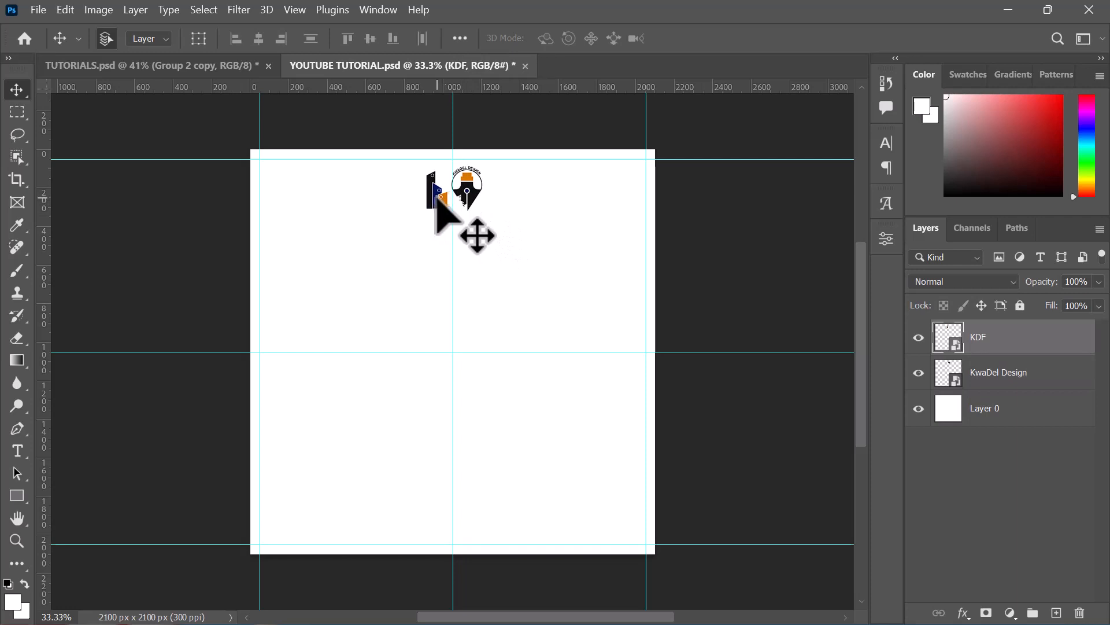
pyautogui.click(474, 196)
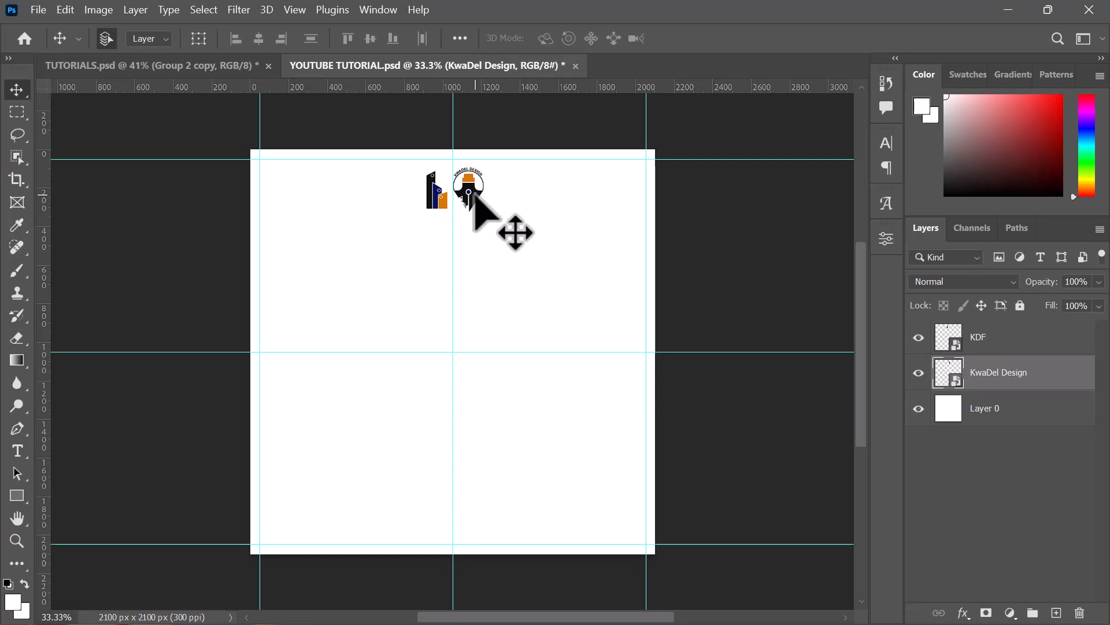
# - Nudge the KDF and KwaDel Design logos up together by about 18 px toward the upper margin guide
pyautogui.keyDown('shift'); pyautogui.click(976, 344); pyautogui.keyUp('shift')
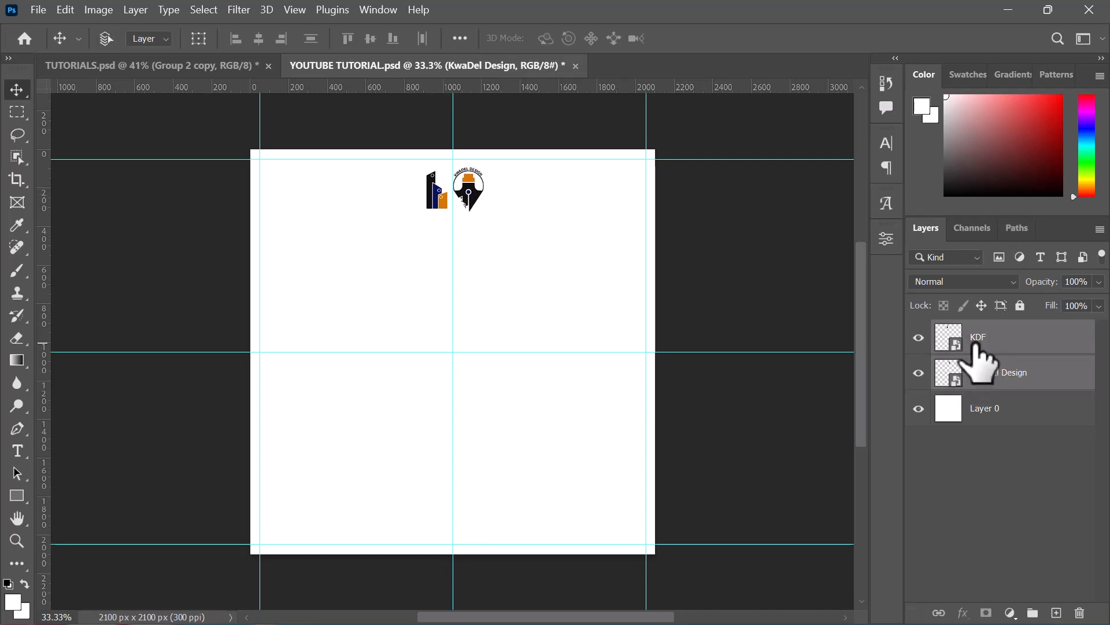
pyautogui.press('Up')
pyautogui.press('Up')
pyautogui.press('Up')
pyautogui.press('Up')
pyautogui.press('Up')
pyautogui.press('Up')
pyautogui.press('Up')
pyautogui.press('Up')
pyautogui.press('Up')
pyautogui.press('Up')
pyautogui.press('Up')
pyautogui.press('Up')
pyautogui.press('Up')
pyautogui.press('Up')
pyautogui.press('Up')
pyautogui.press('Up')
pyautogui.press('Up')
pyautogui.press('Up')
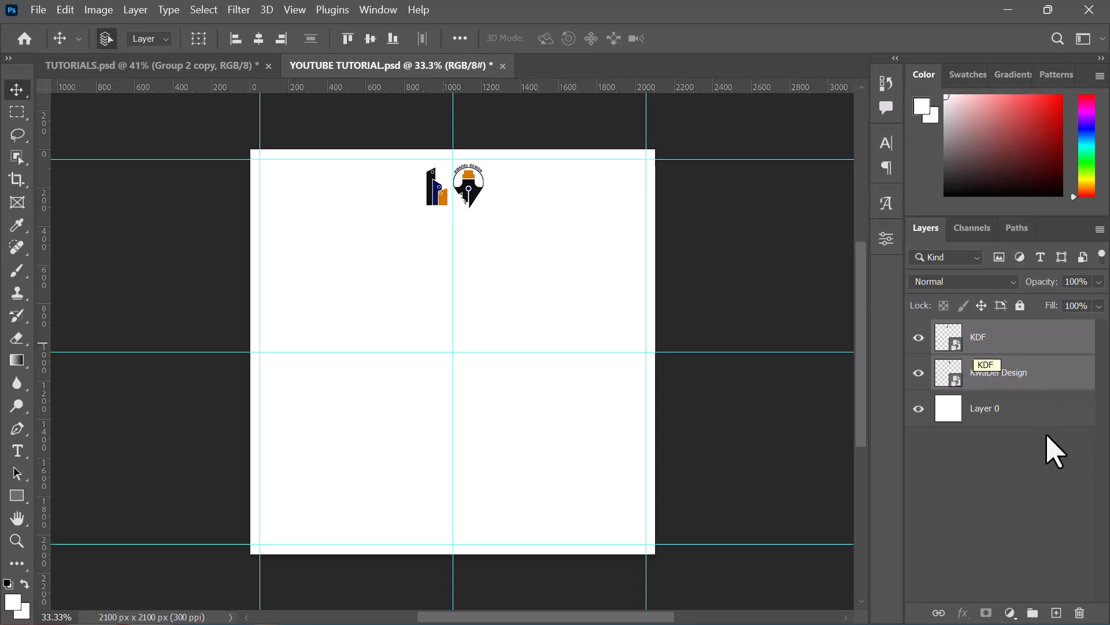
# - Group the KDF and KwaDel Design layers and name the group "logo"
pyautogui.click(1034, 613)
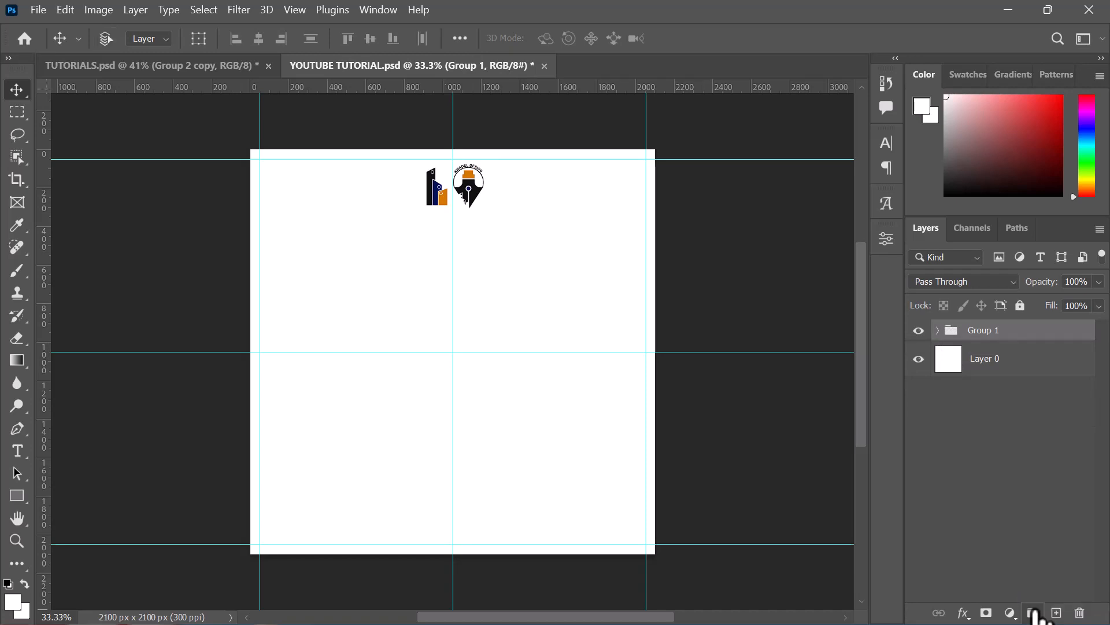
pyautogui.hotkey('ctrl', 'z')
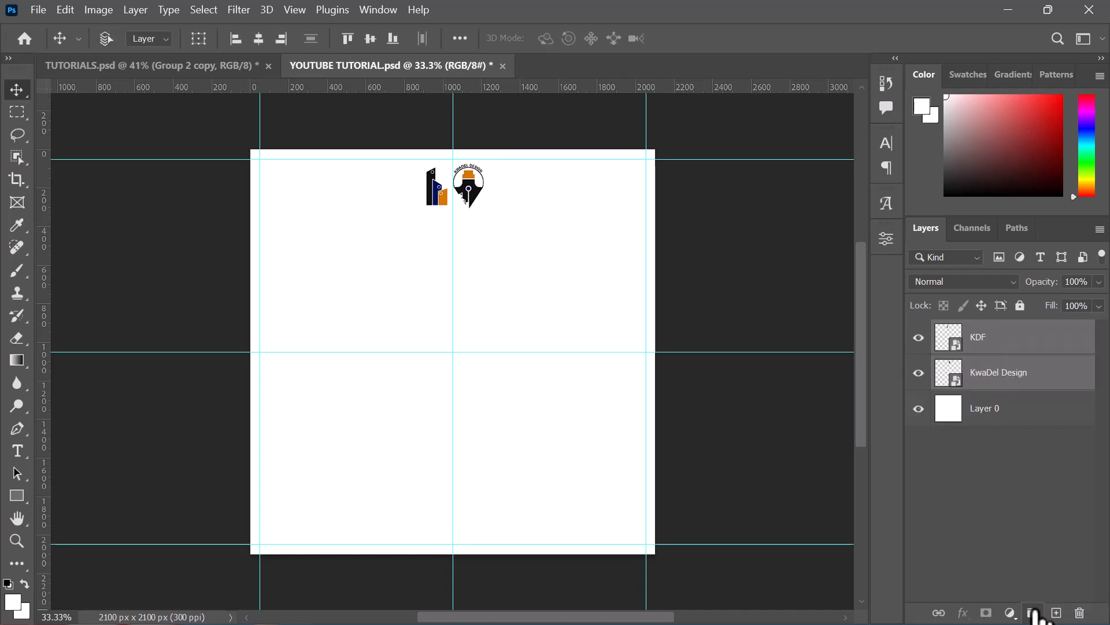
pyautogui.click(1034, 613)
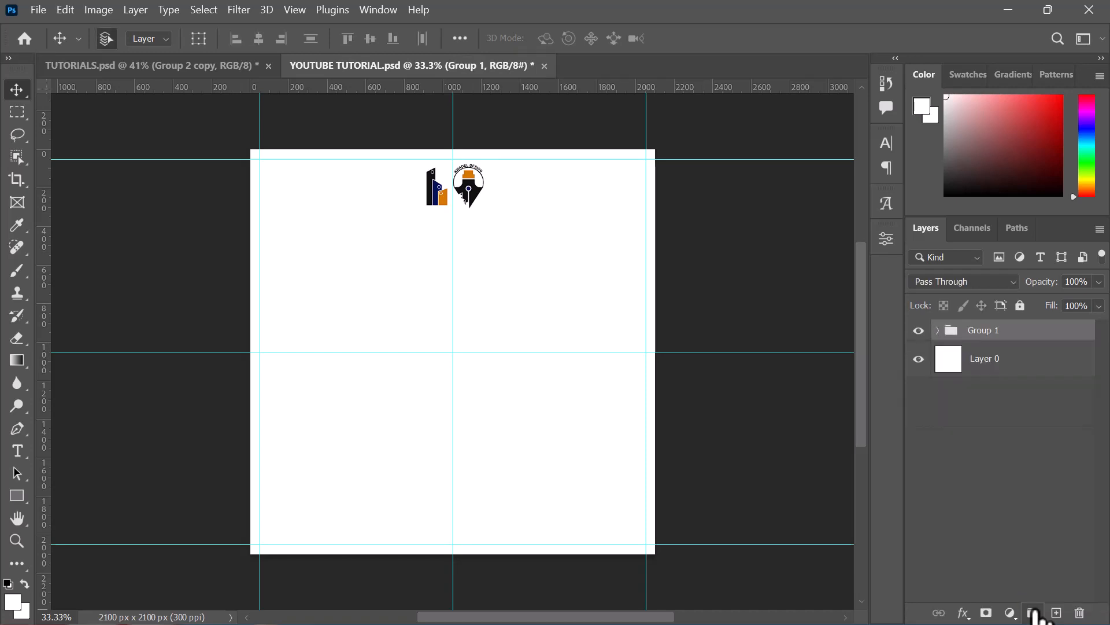
pyautogui.doubleClick(984, 331)
pyautogui.write('log')
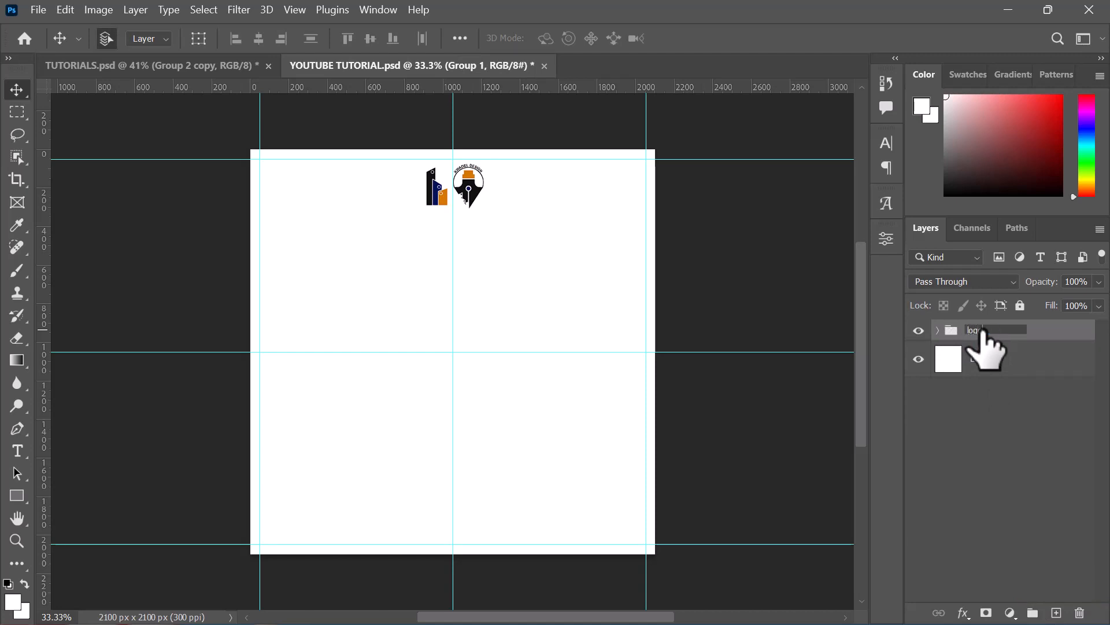
pyautogui.write('o')
pyautogui.press('Return')
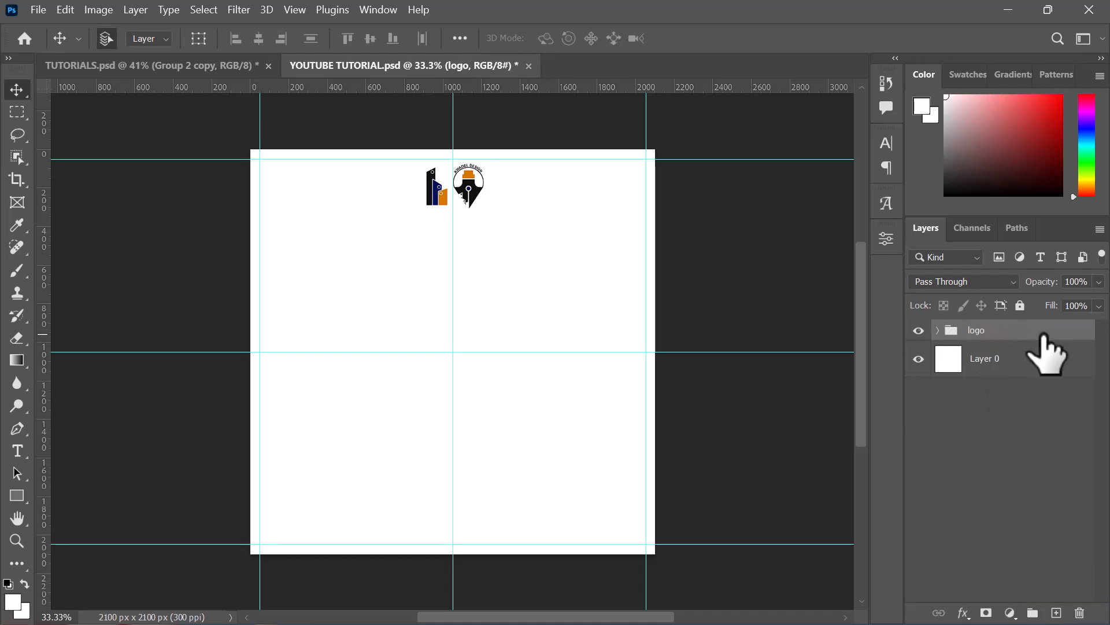
# - Add the text "KwaDel Firms" in Montserrat Bold, 36 pt, just below the logos, inside the logo group
pyautogui.click(470, 193)
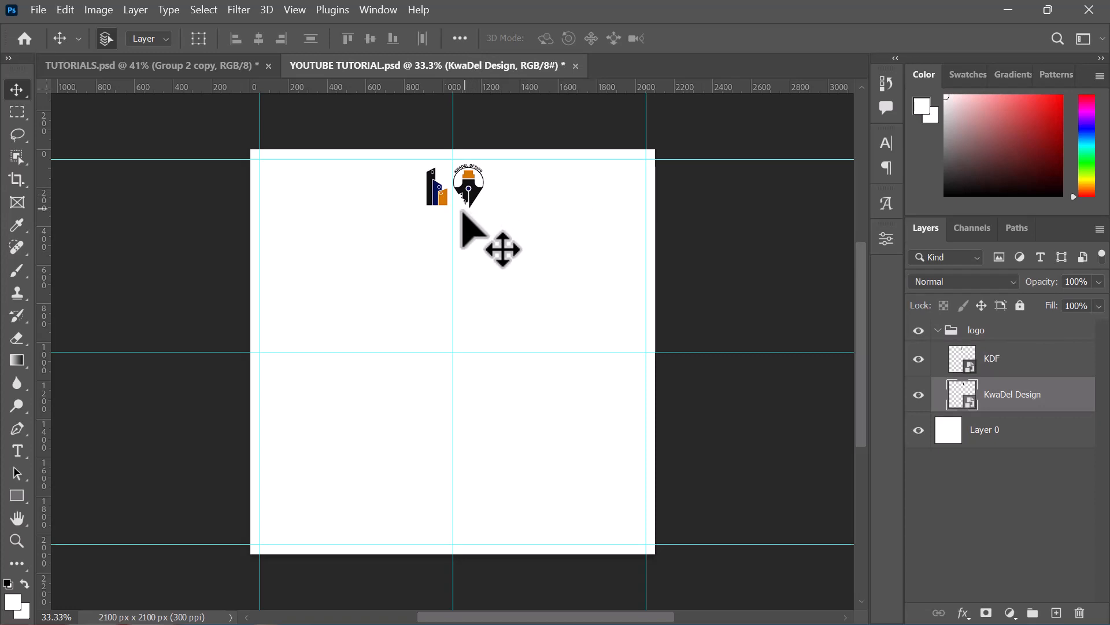
pyautogui.press('t')
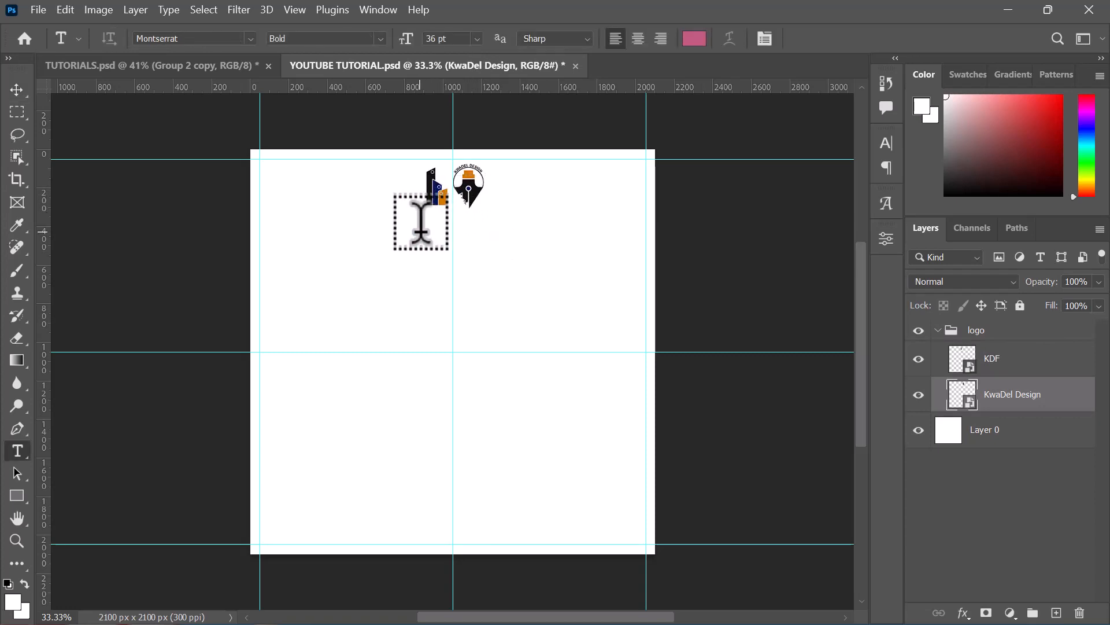
pyautogui.click(421, 223)
pyautogui.write('Kw')
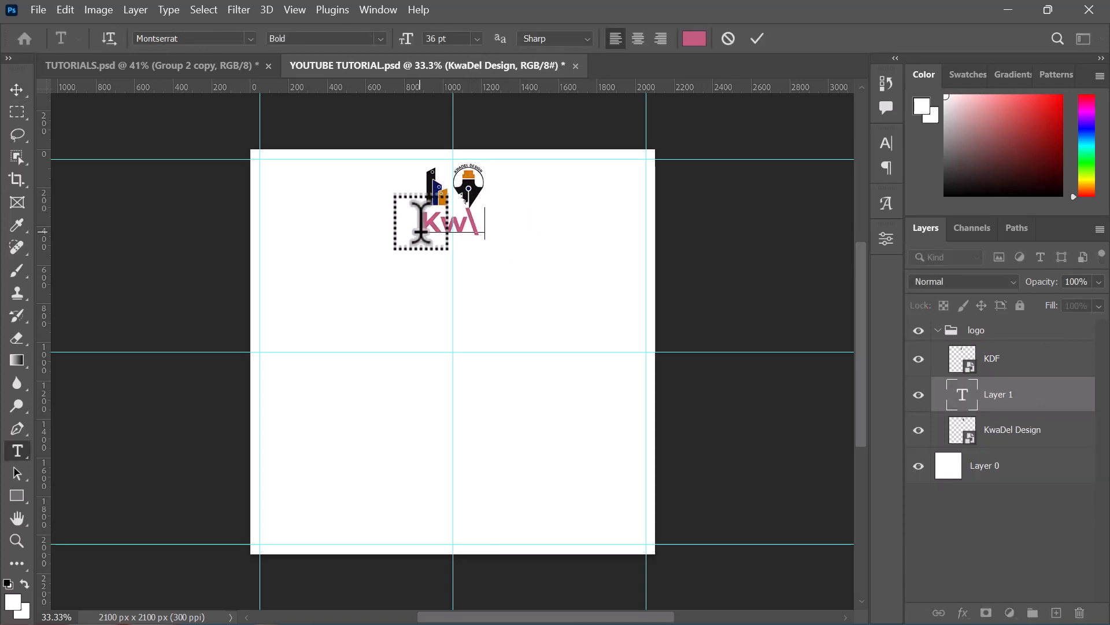
pyautogui.write('aDel Fi')
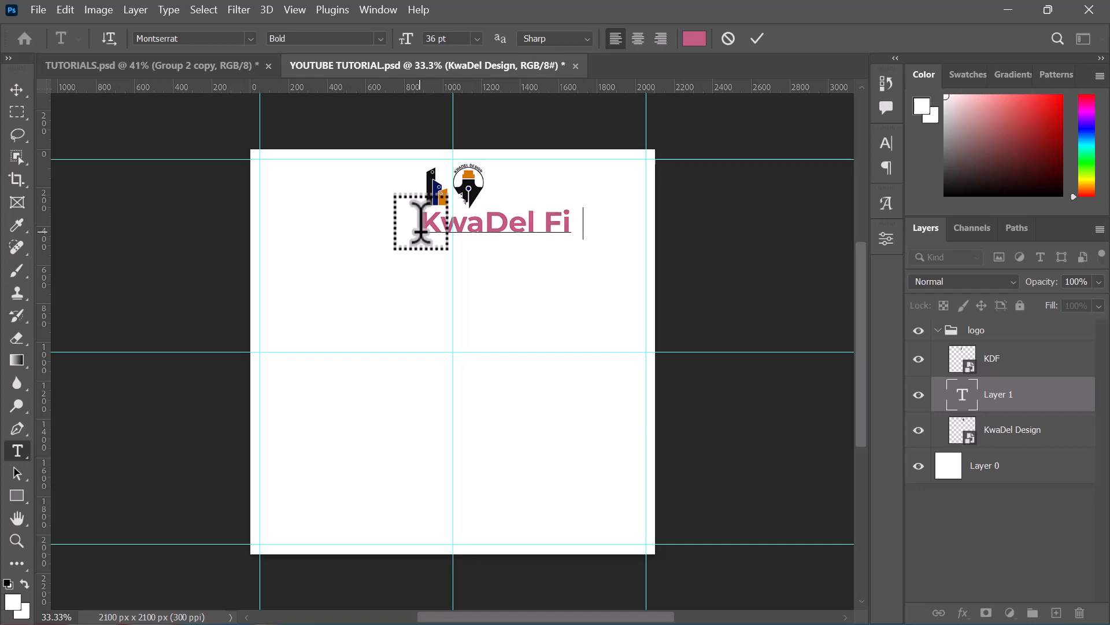
pyautogui.write('rms')
# - Change the colour of the whole KwaDel Firms text to black (000000) and commit the text
pyautogui.hotkey('ctrl', 'a')
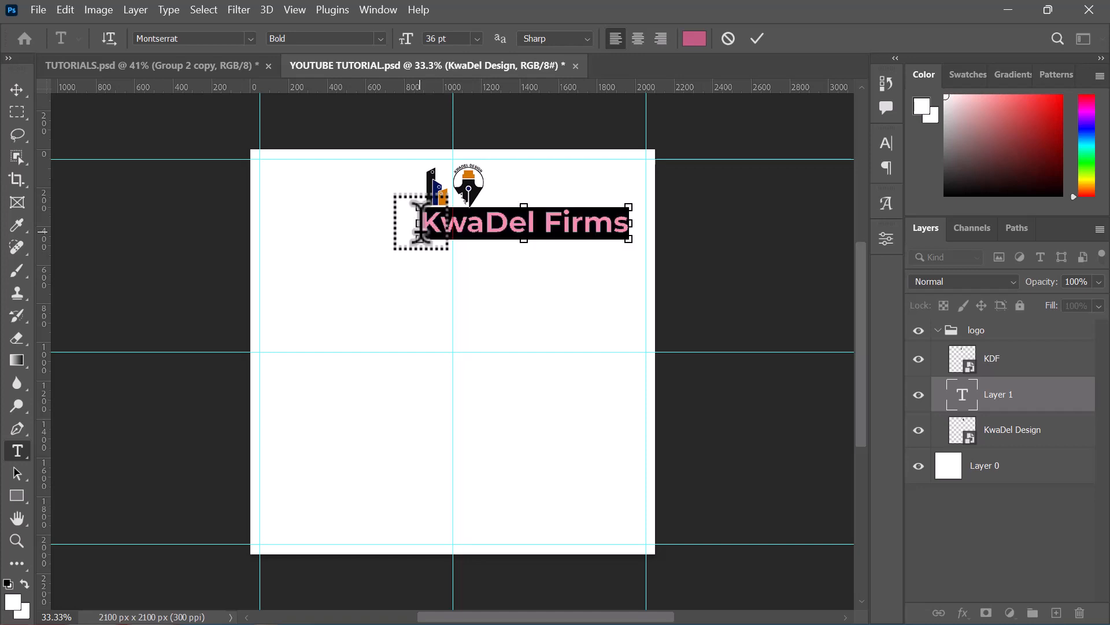
pyautogui.click(947, 195)
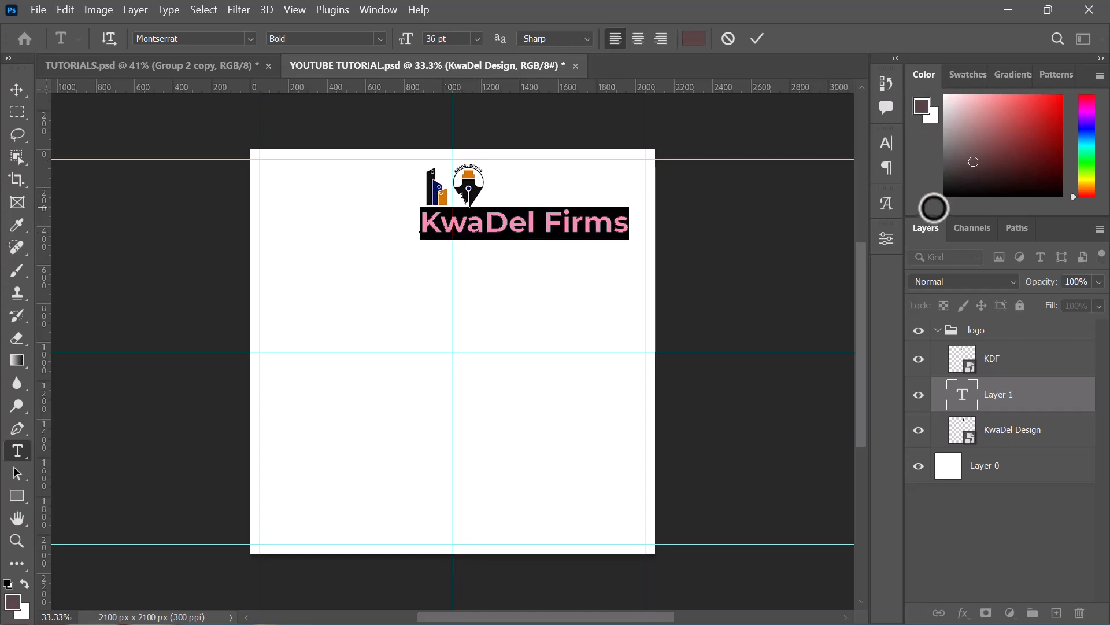
pyautogui.click(694, 38)
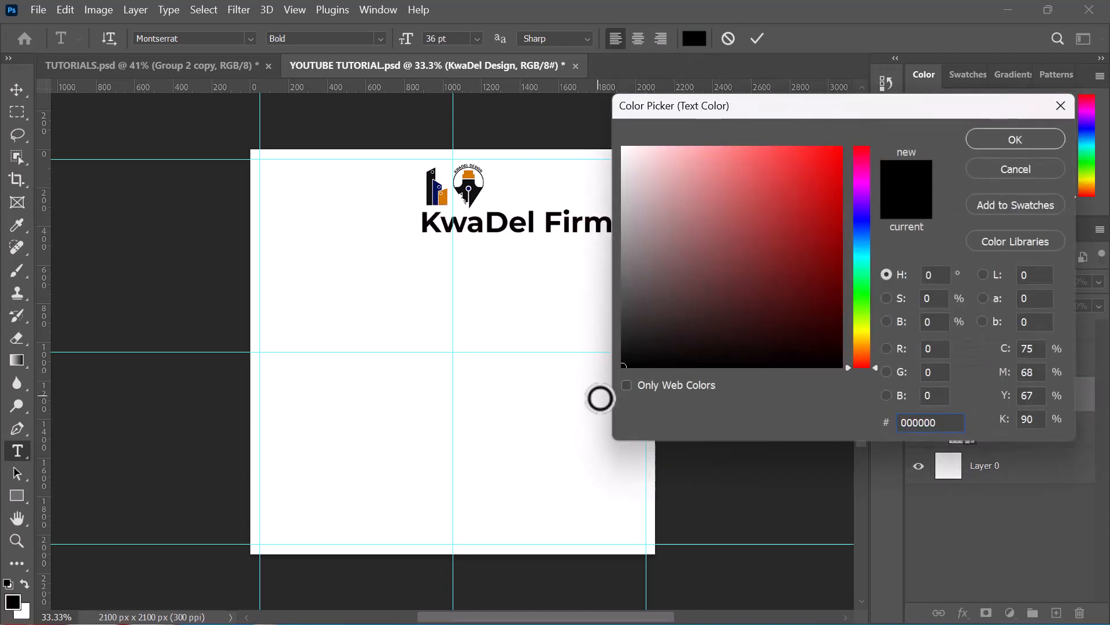
pyautogui.click(1006, 143)
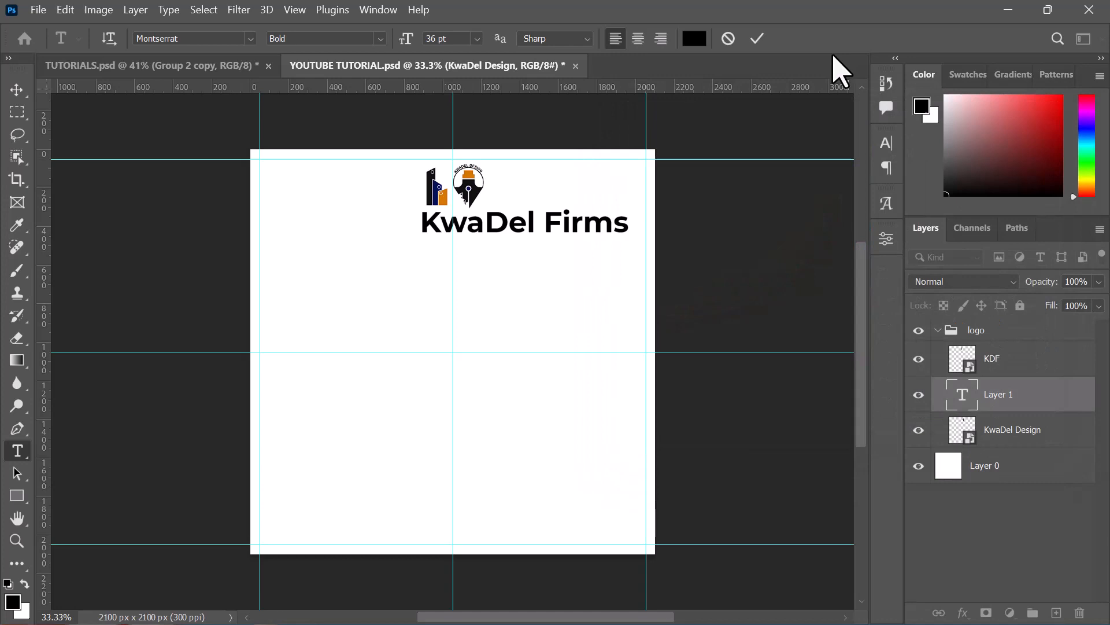
pyautogui.click(758, 39)
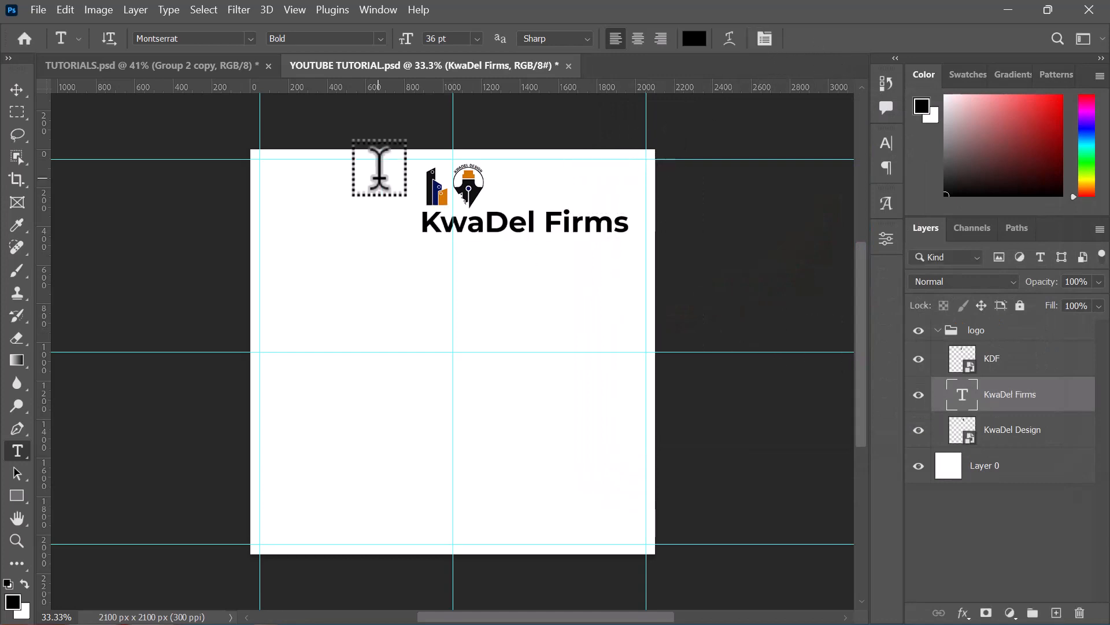
# - Scale down the KwaDel Firms text and centre it beneath the two logos on the vertical centre guide
pyautogui.press('v')
pyautogui.hotkey('ctrl', 't')
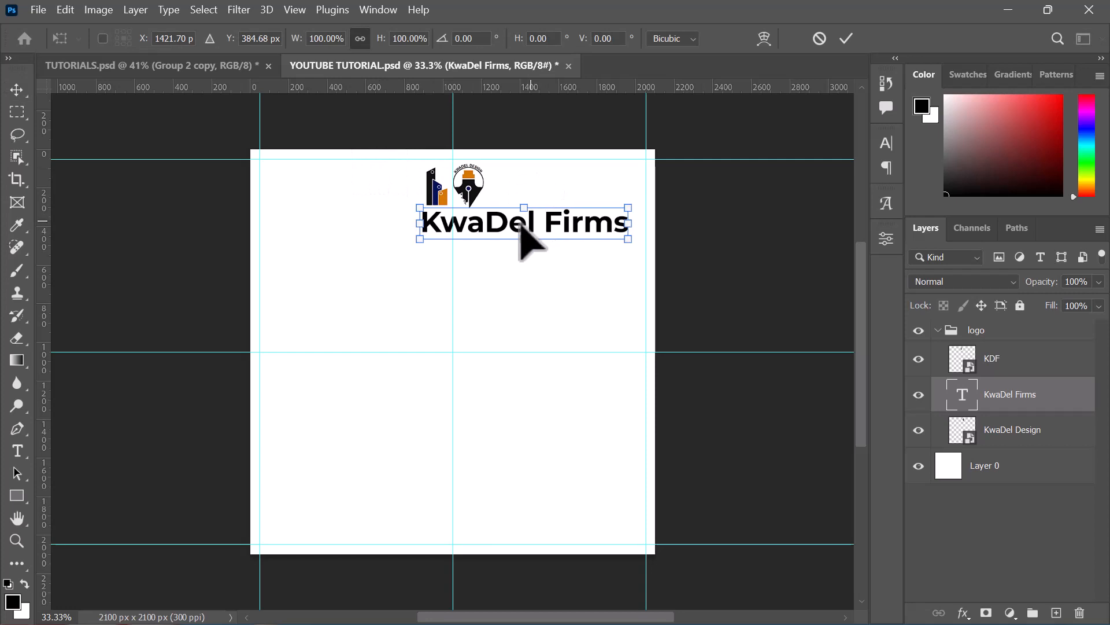
pyautogui.moveTo(523, 223); pyautogui.dragTo(454, 227)
pyautogui.press('Return')
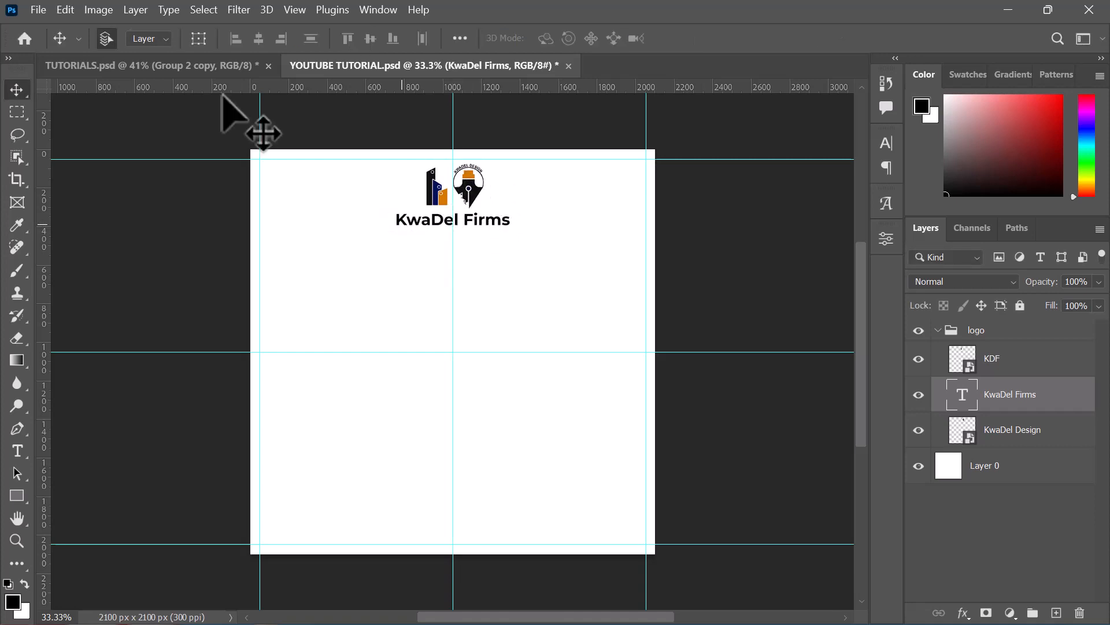
# - Shrink the KwaDel Firms text further with Free Transform to about 88%, keeping it centred below the logos
pyautogui.click(65, 10)
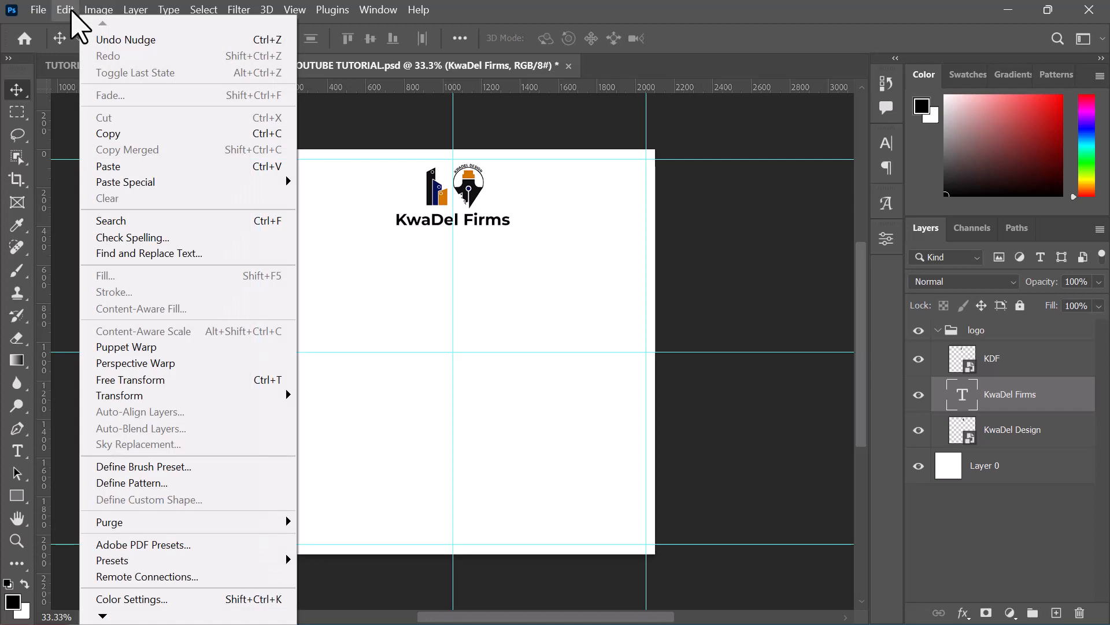
pyautogui.click(186, 379)
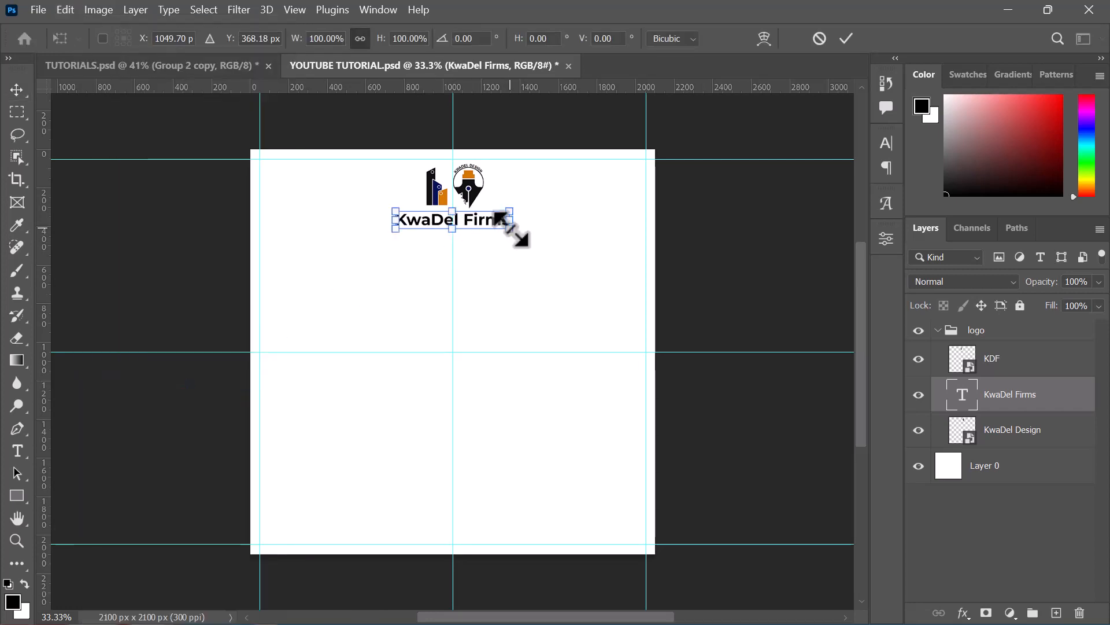
pyautogui.moveTo(511, 231); pyautogui.dragTo(495, 224)
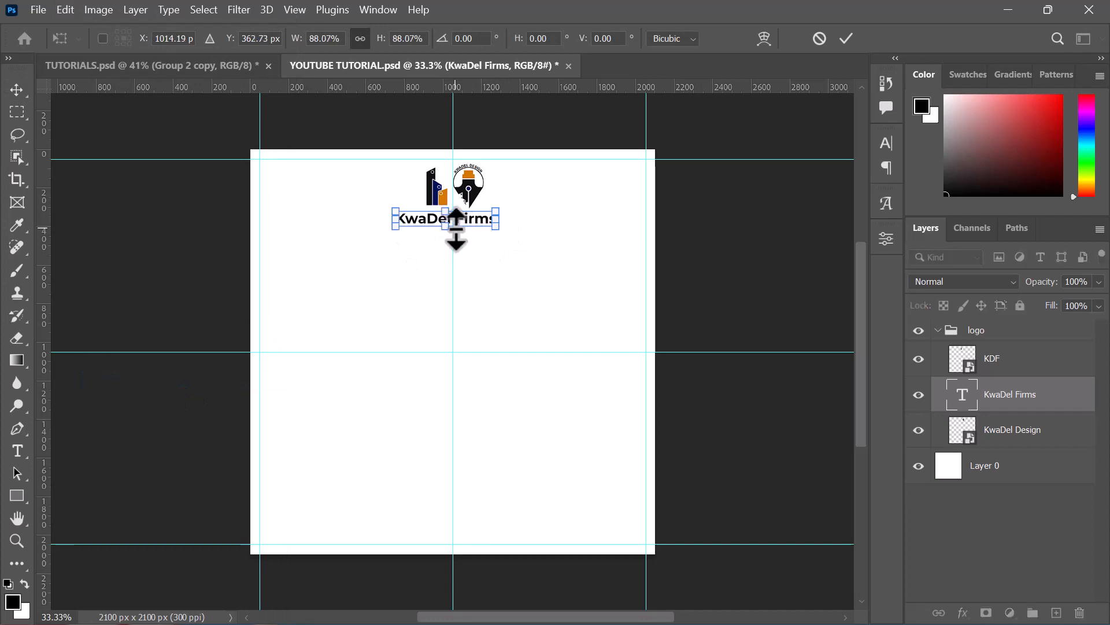
pyautogui.press('Return')
# - Save YOUTUBE TUTORIAL.psd with Maximize Compatibility enabled, and nudge the KwaDel Design logo slightly toward the KDF logo
pyautogui.hotkey('ctrl', 's')
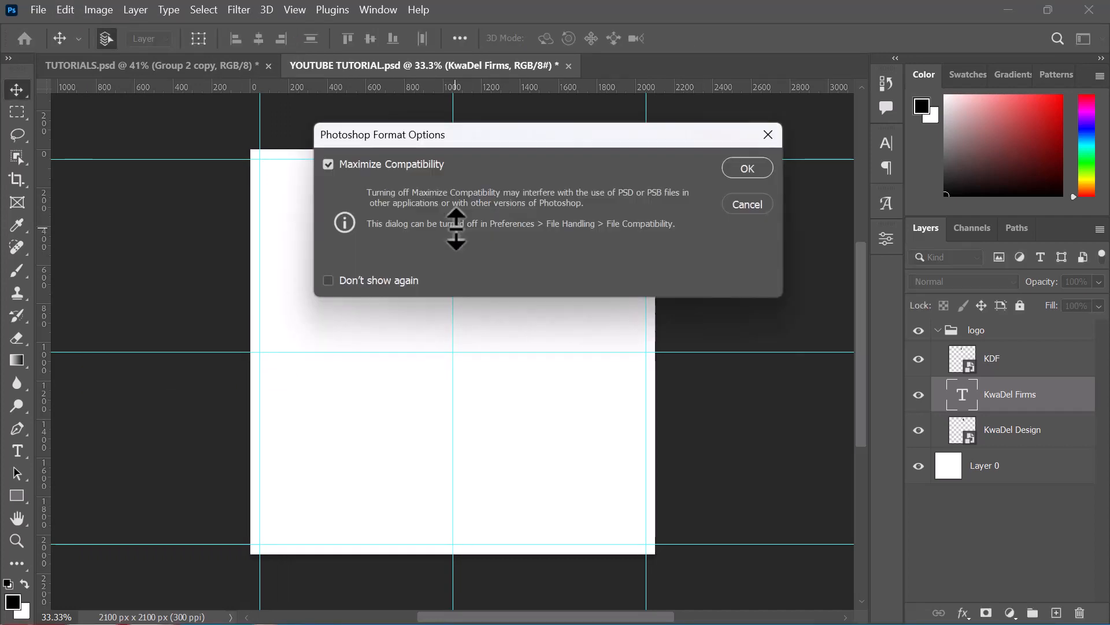
pyautogui.click(749, 170)
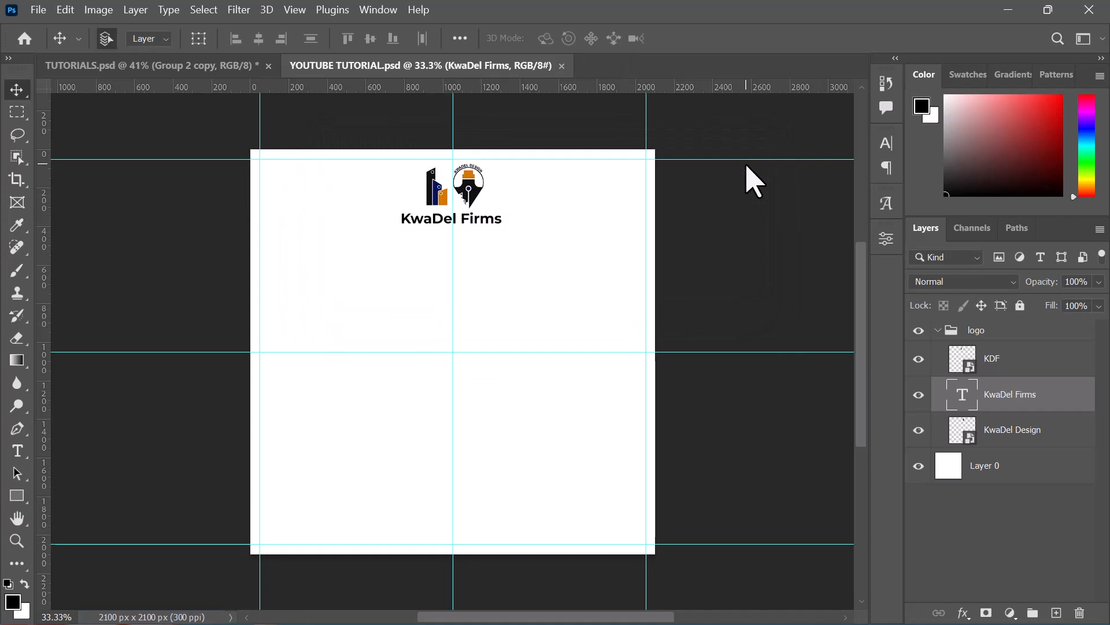
pyautogui.click(476, 193)
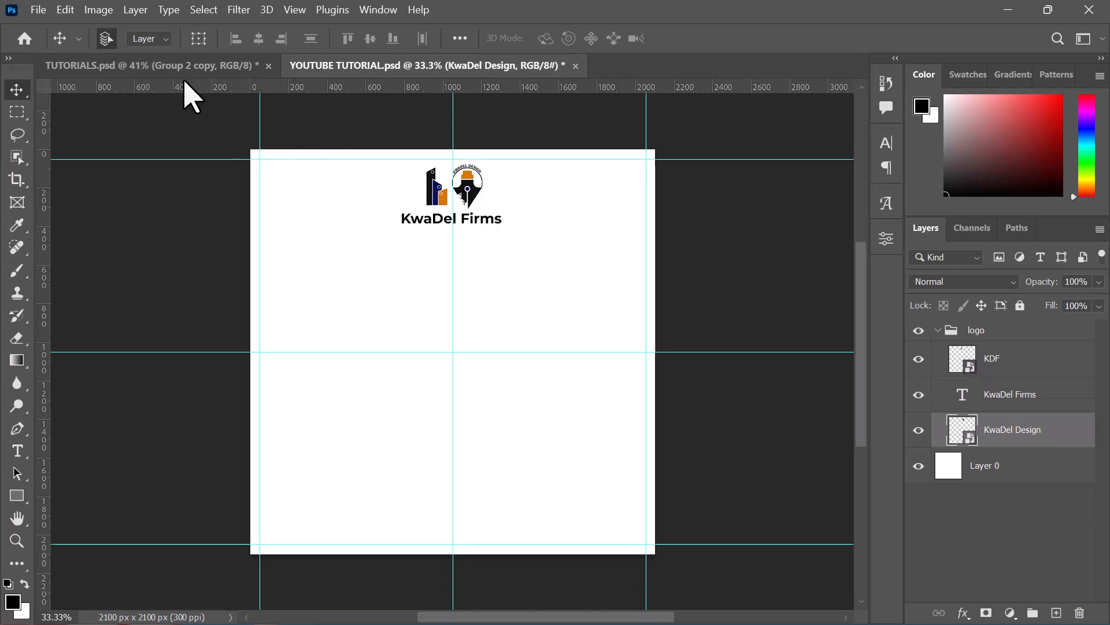
# - Check which font the Presents text uses in TUTORIALS.psd, leaving that text unedited
pyautogui.click(166, 67)
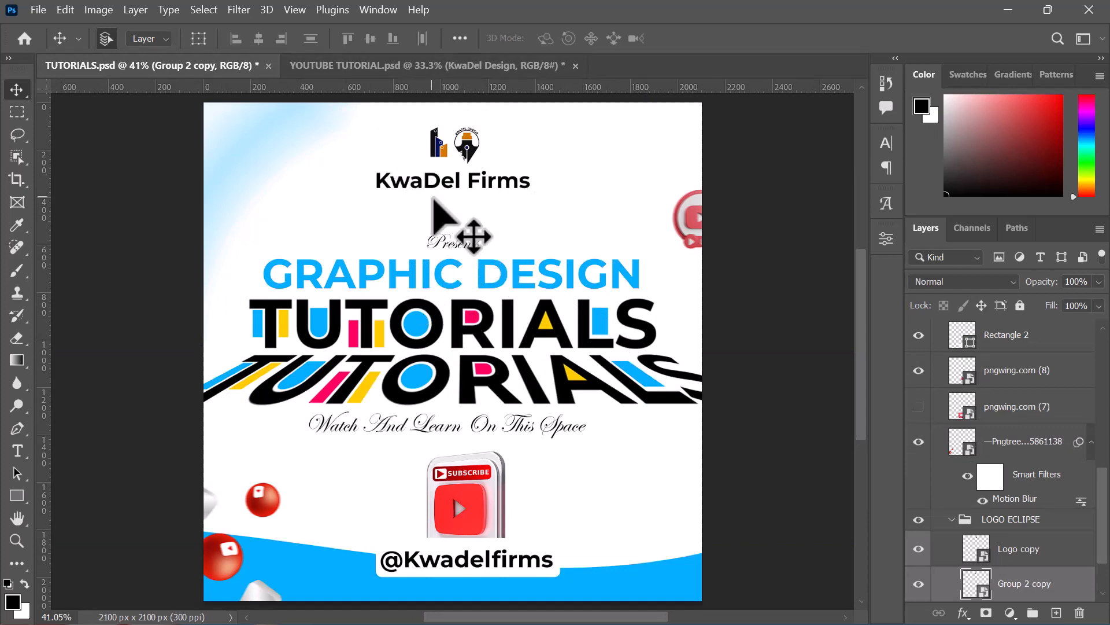
pyautogui.doubleClick(454, 261)
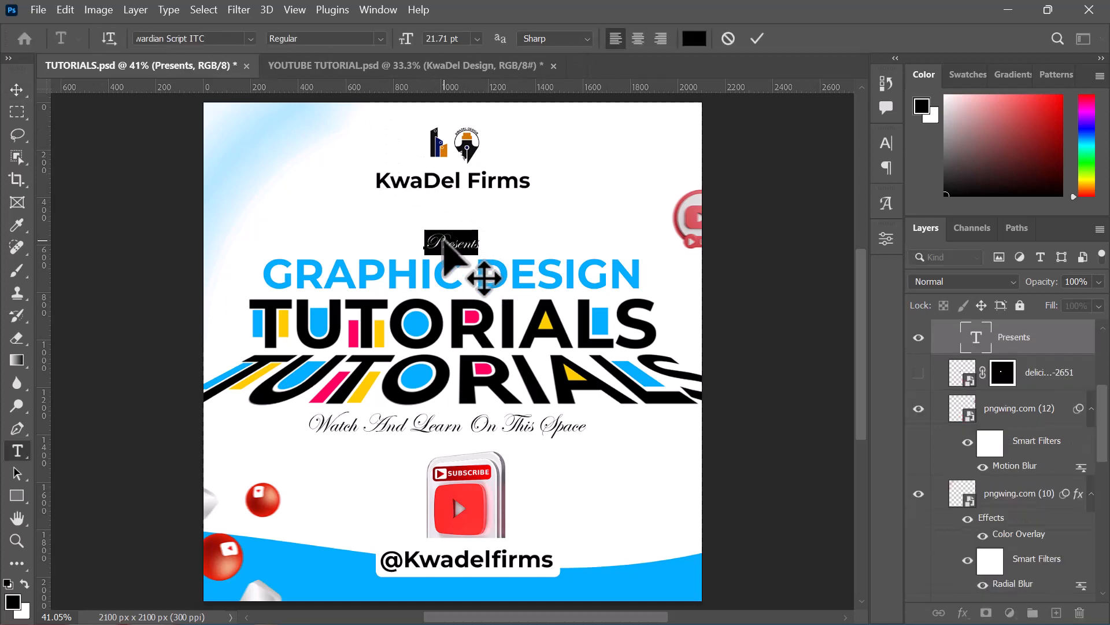
pyautogui.click(249, 39)
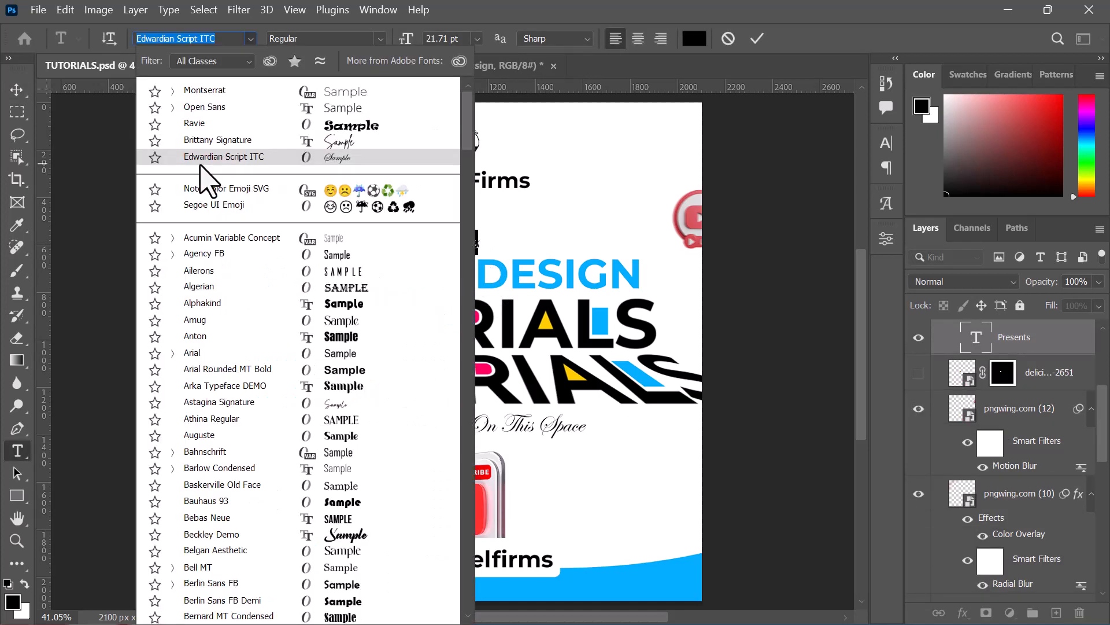
pyautogui.click(594, 247)
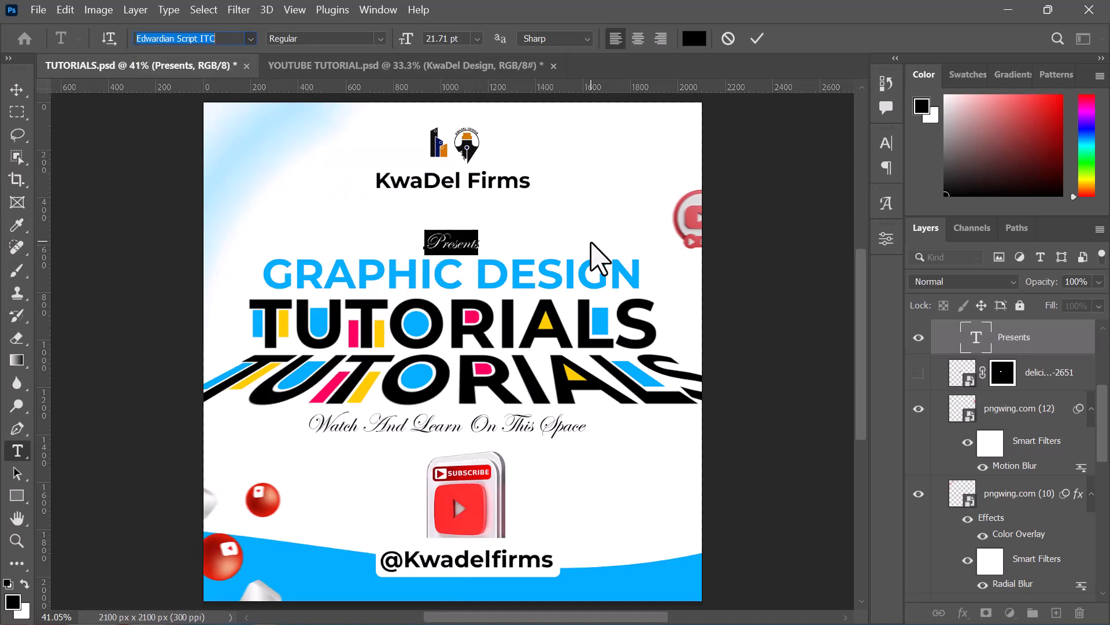
pyautogui.click(758, 38)
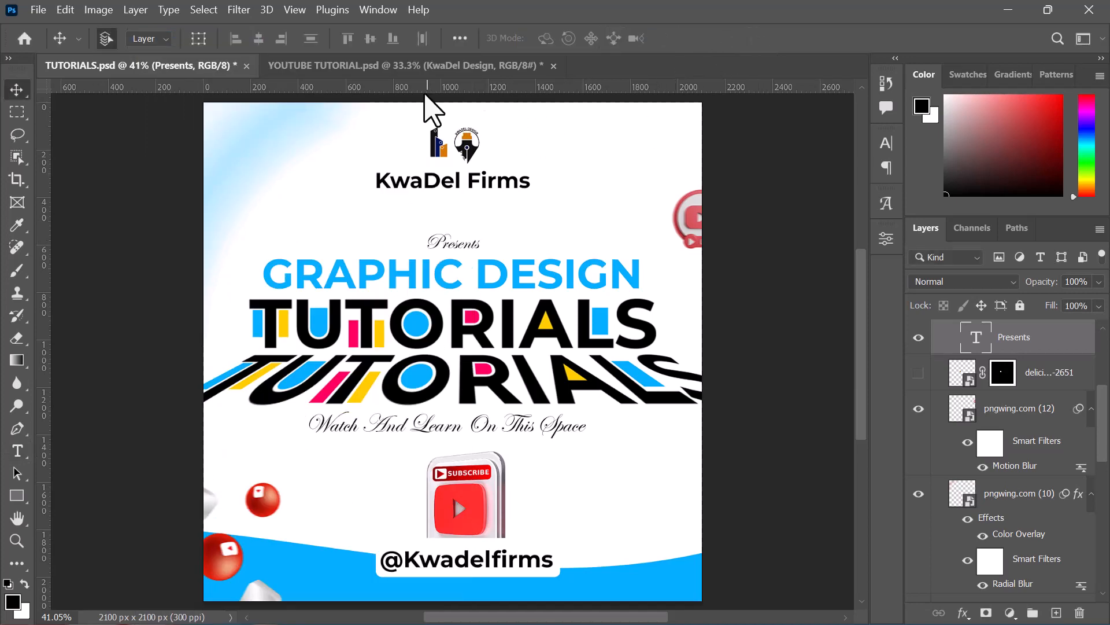
# - Add the text "Presents" in Edwardian Script ITC, 36 pt, black, below KwaDel Firms in YOUTUBE TUTORIAL.psd
pyautogui.click(425, 67)
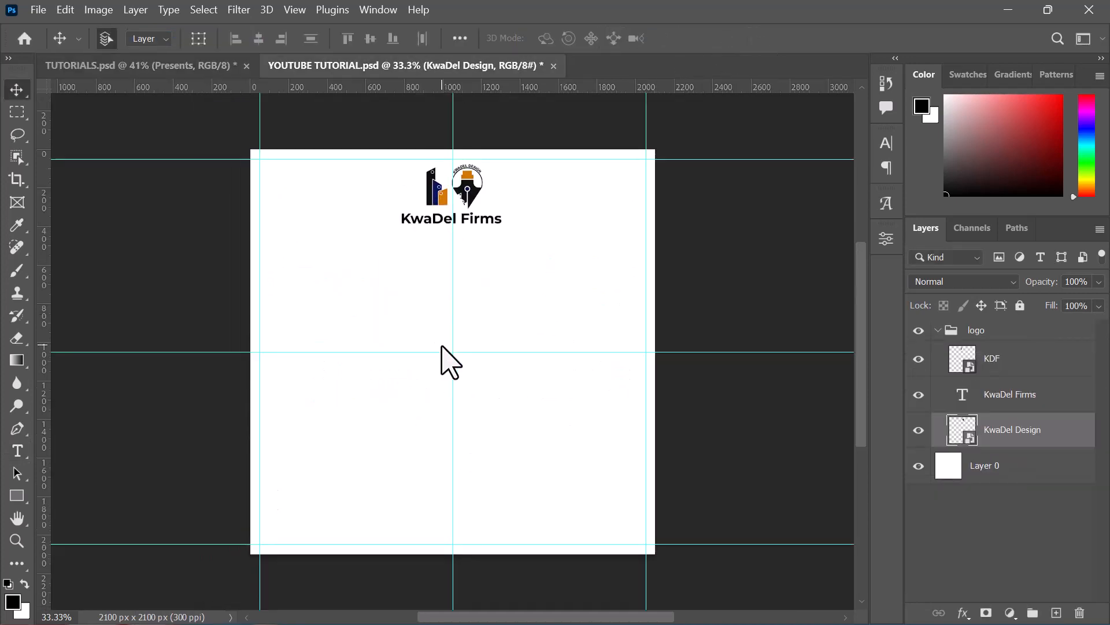
pyautogui.press('t')
pyautogui.click(412, 272)
pyautogui.write('P')
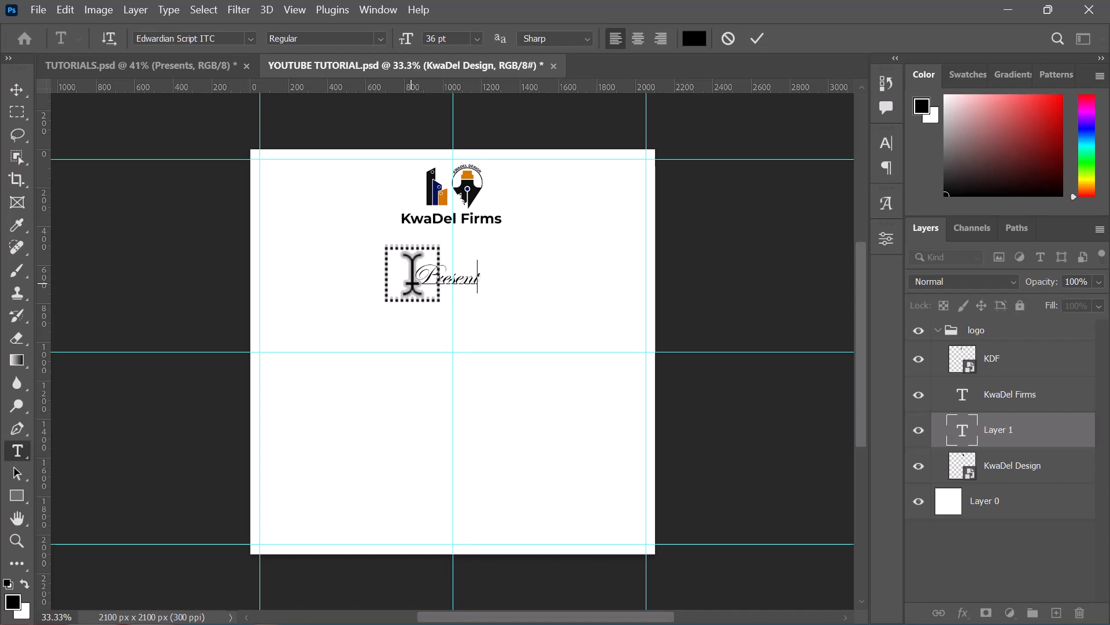
pyautogui.write('resent')
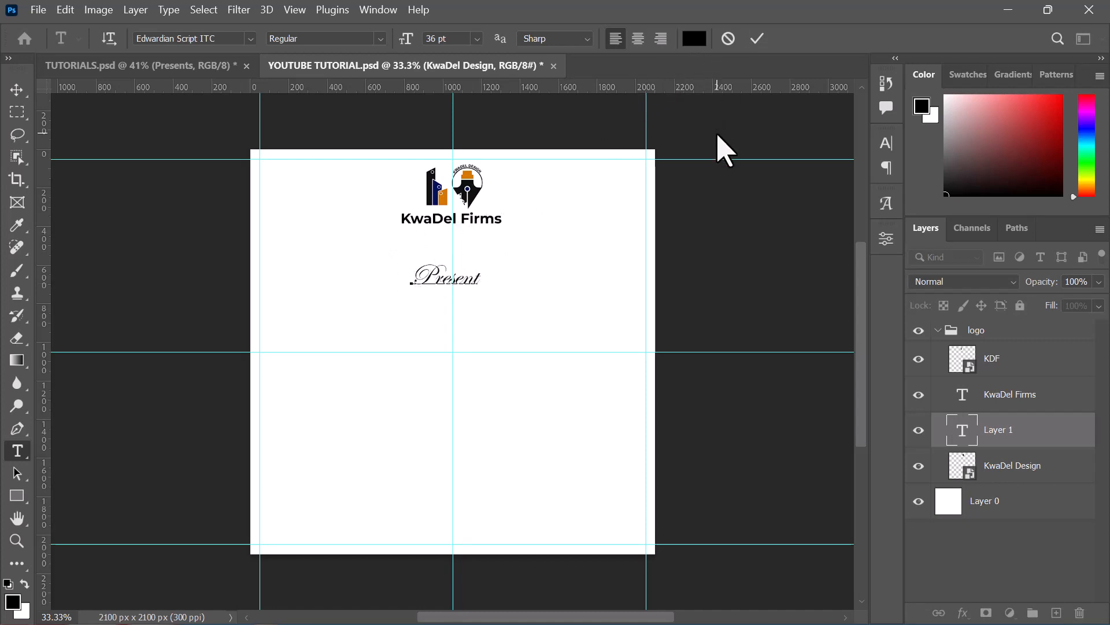
pyautogui.write('s')
pyautogui.click(758, 39)
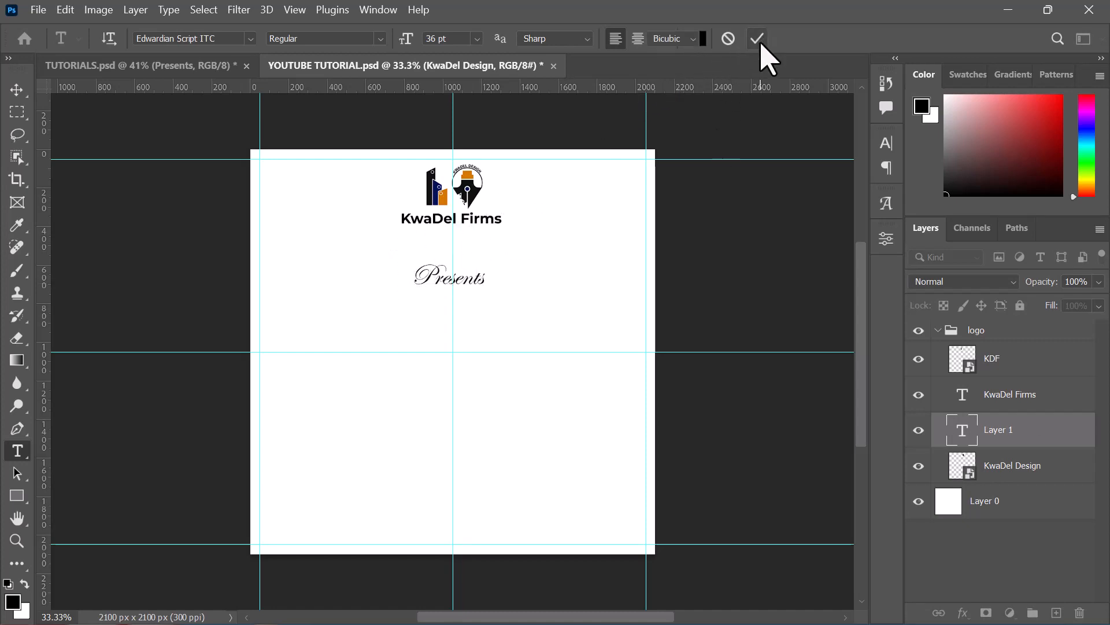
# - Scale the Presents text to about 65% and move it up slightly toward the KwaDel Firms text
pyautogui.hotkey('ctrl', 't')
pyautogui.moveTo(445, 291); pyautogui.dragTo(444, 279)
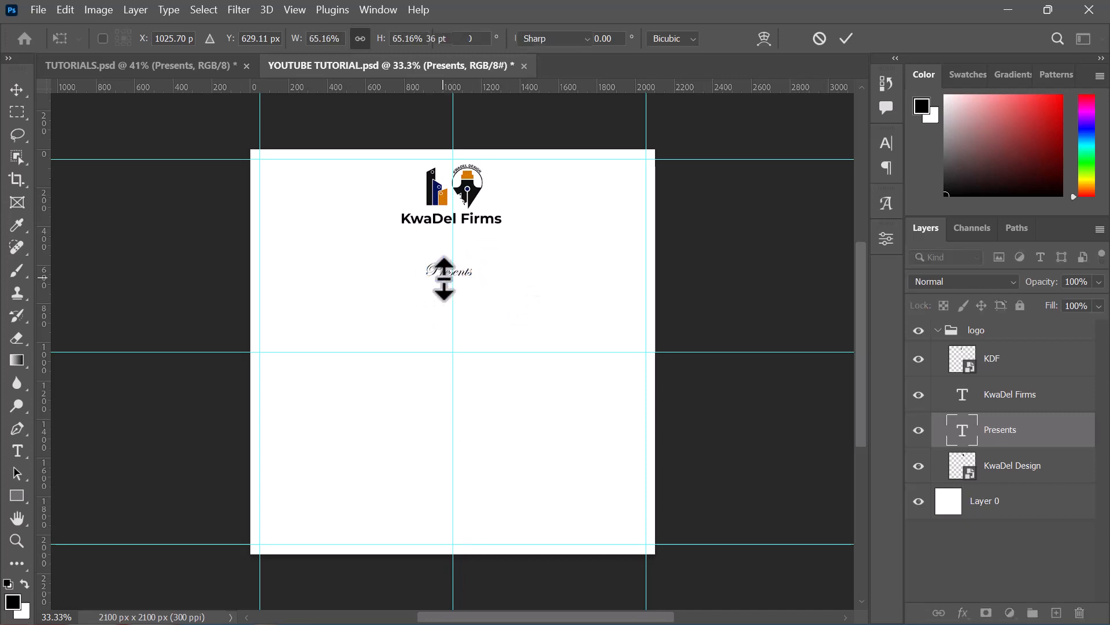
pyautogui.press('Return')
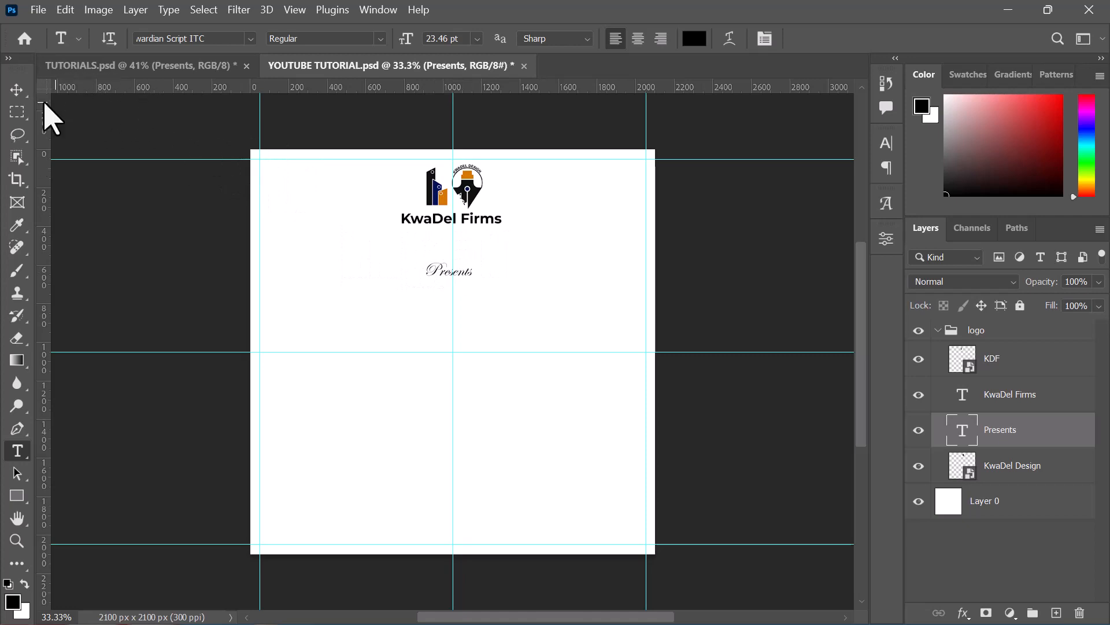
pyautogui.click(19, 91)
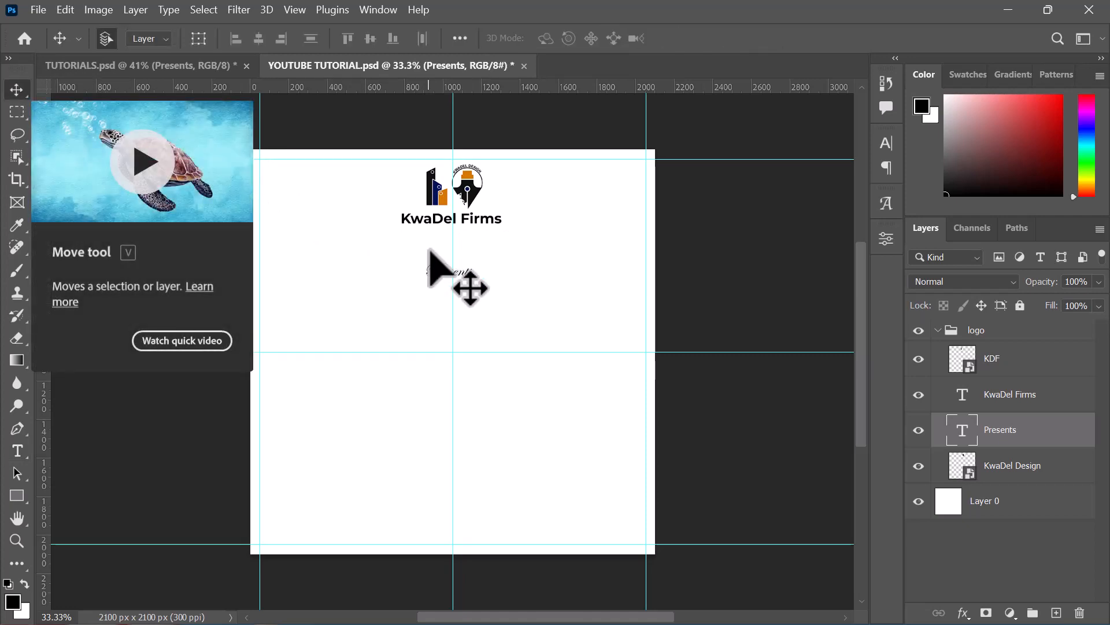
pyautogui.moveTo(437, 266); pyautogui.dragTo(438, 265)
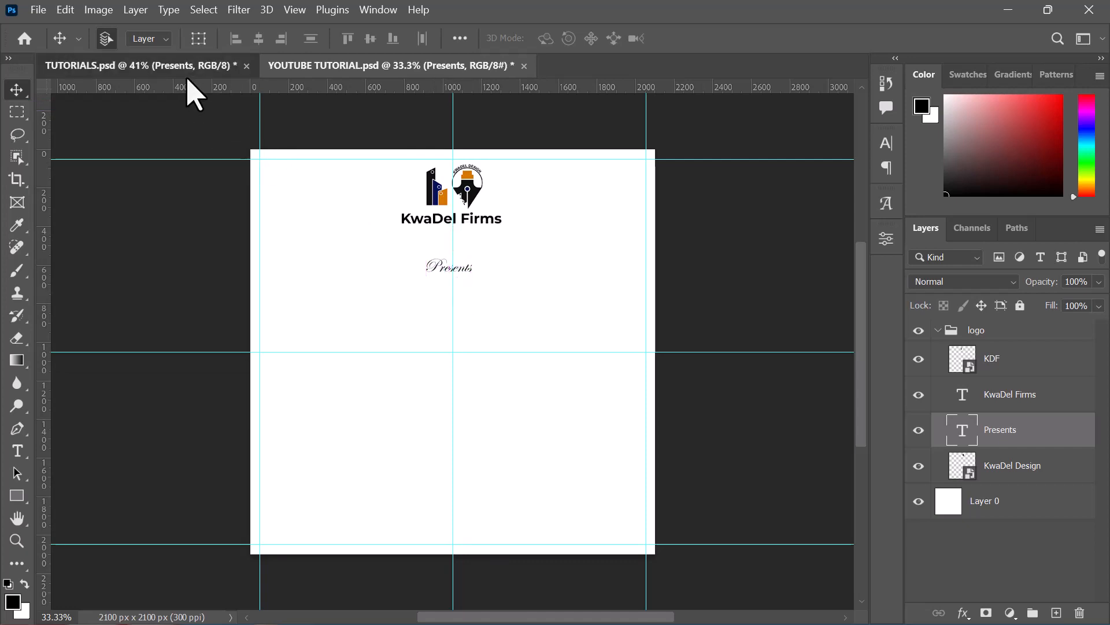
# - Check the font and weight of the GRAPHIC DESIGN text in TUTORIALS.psd, leaving that text unedited
pyautogui.click(174, 66)
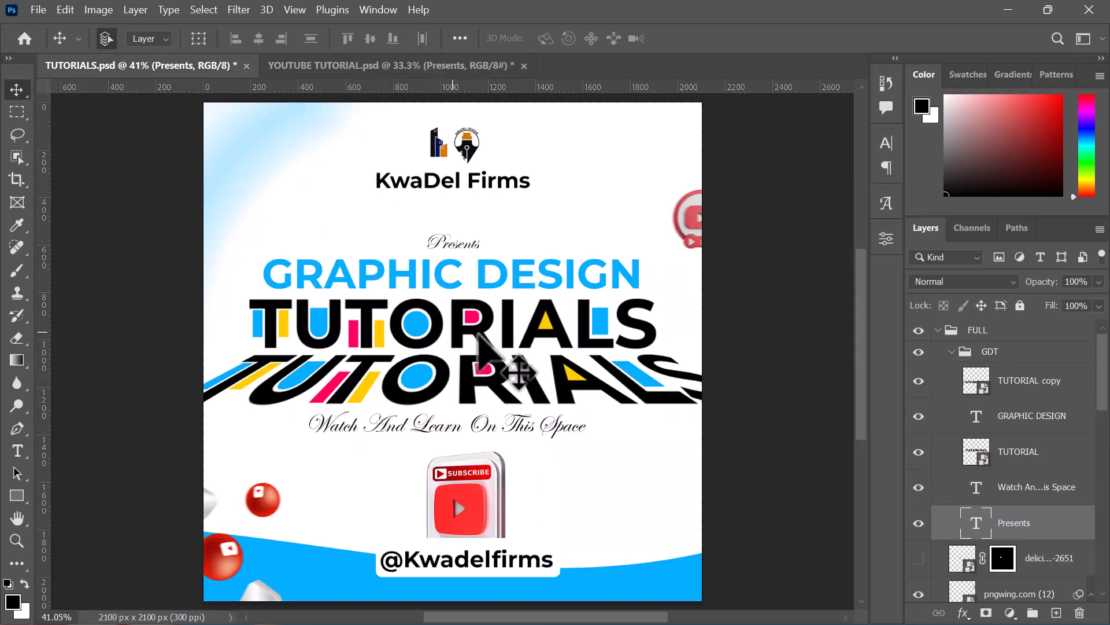
pyautogui.click(432, 284)
pyautogui.doubleClick(433, 285)
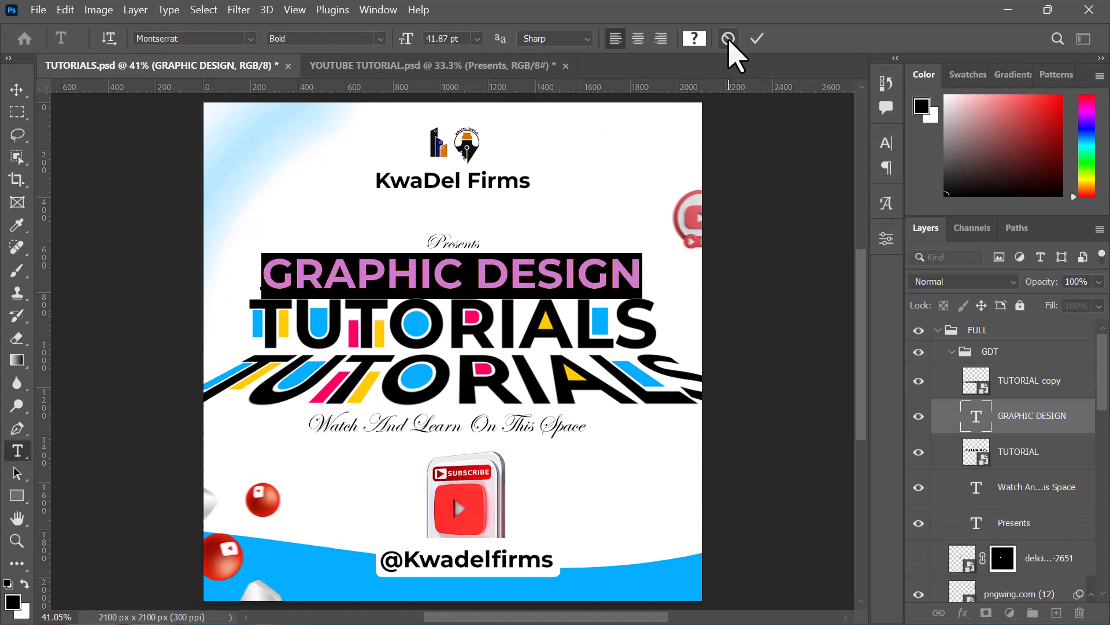
pyautogui.click(729, 39)
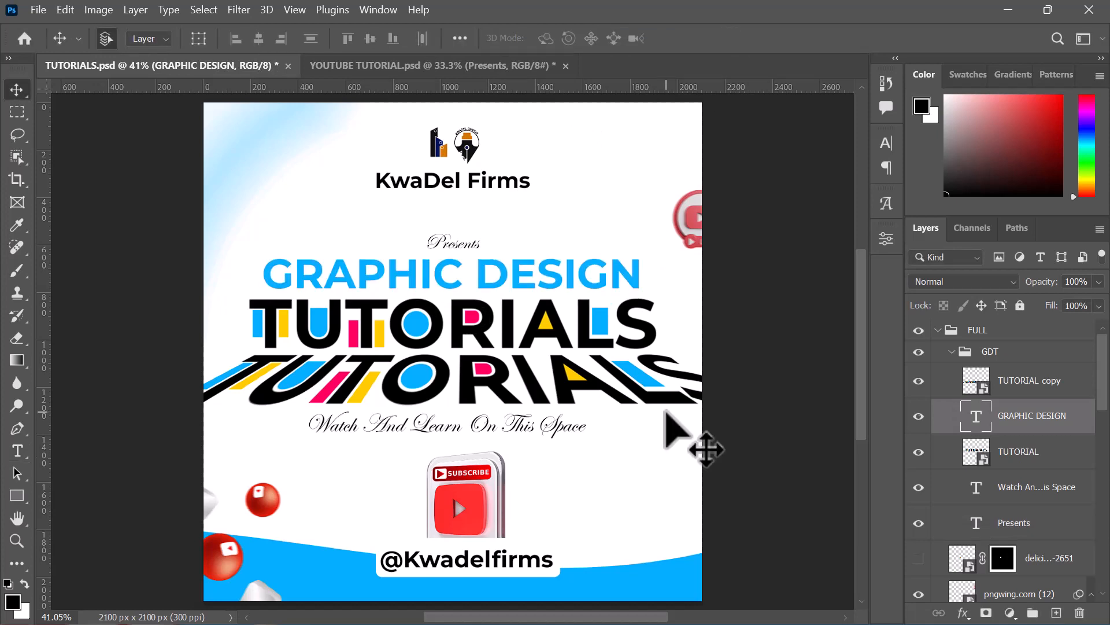
pyautogui.click(885, 144)
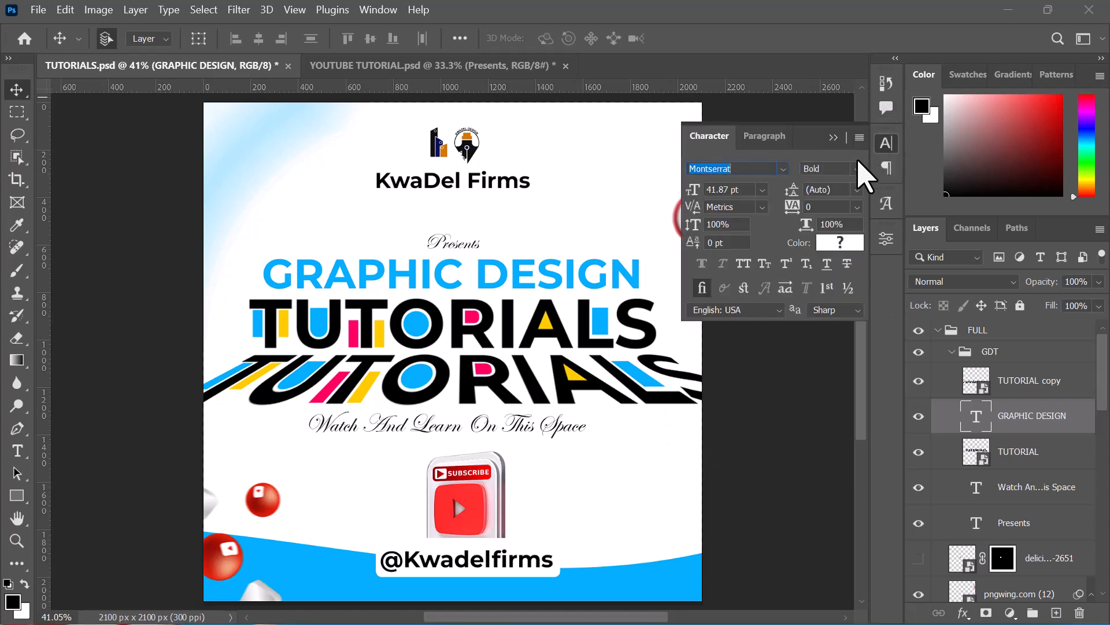
pyautogui.click(856, 168)
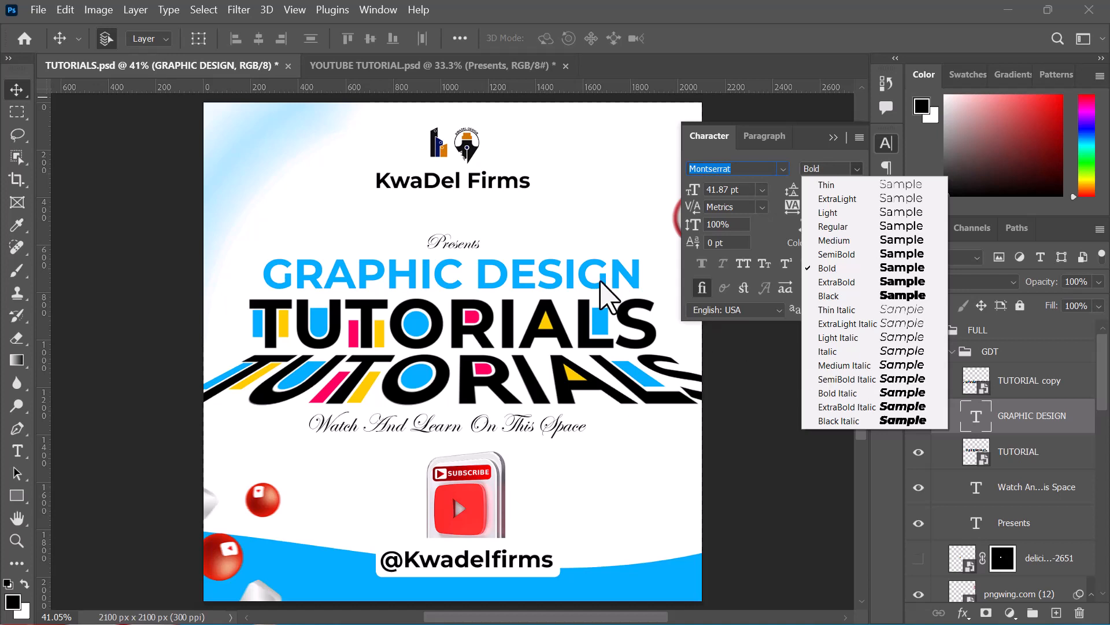
pyautogui.click(521, 280)
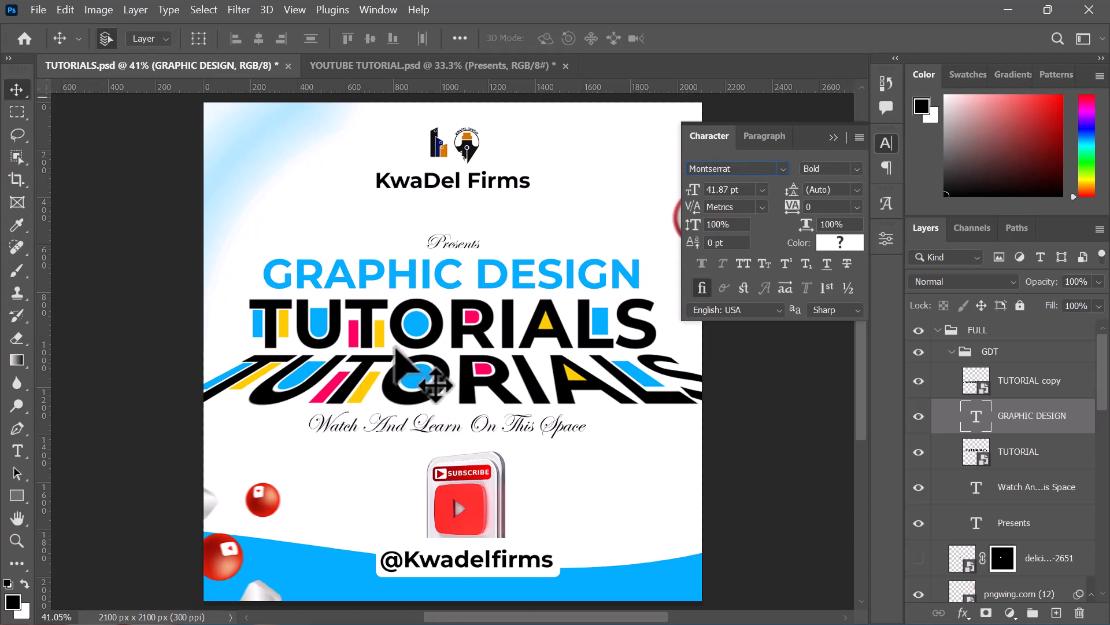
# - Add the text "GRAPHIC DESIGN" in 36 pt below the Presents text in YOUTUBE TUTORIAL.psd
pyautogui.hotkey('ctrl', 'Tab')
pyautogui.press('t')
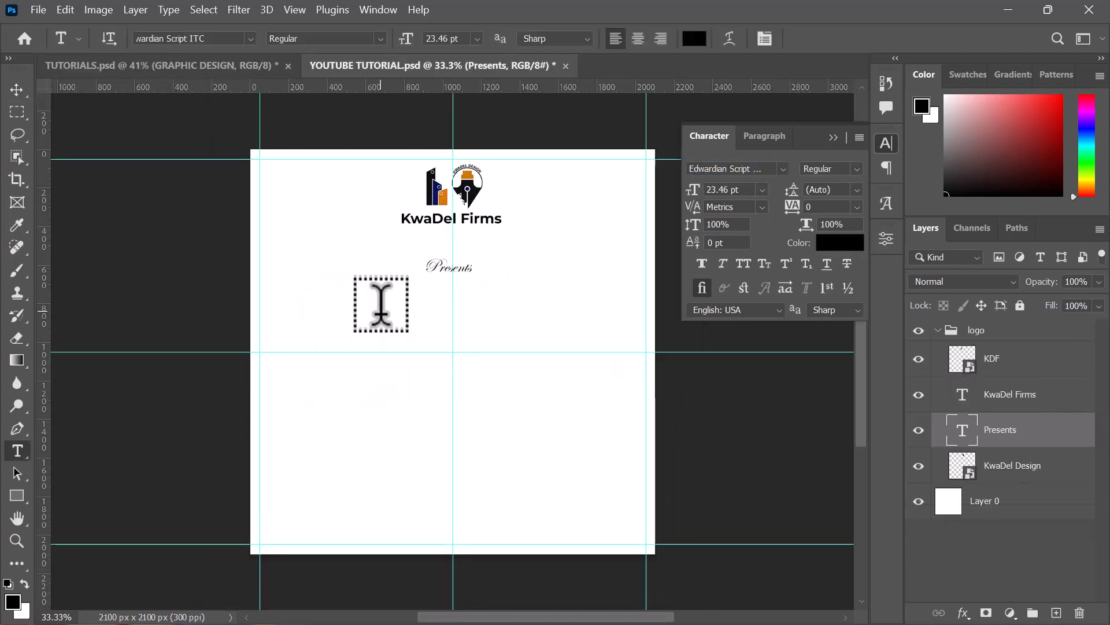
pyautogui.click(381, 304)
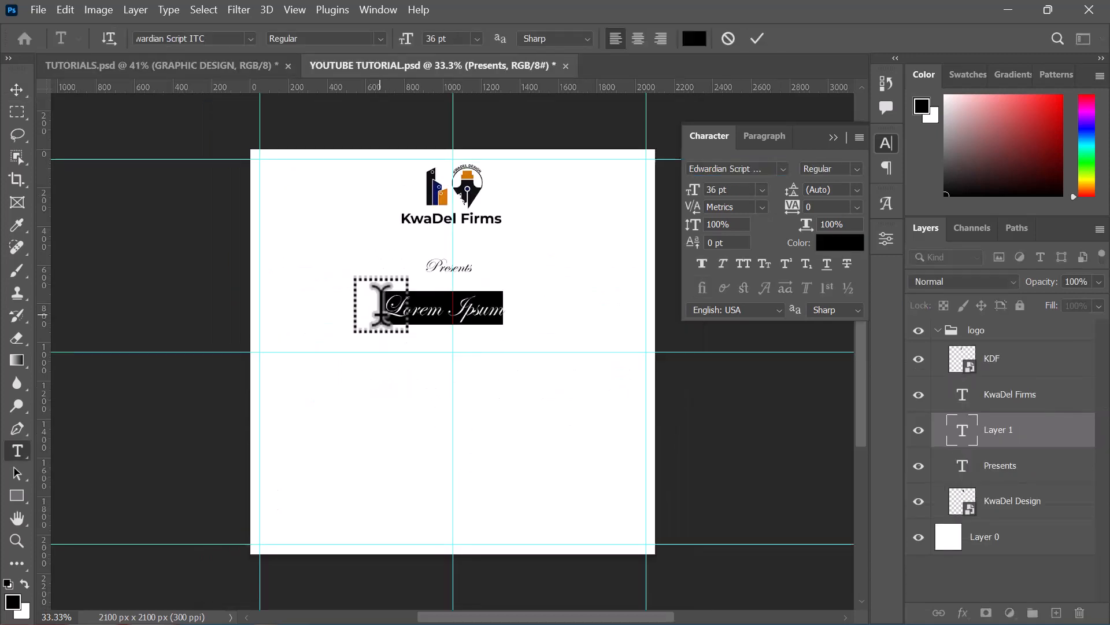
pyautogui.write('GRAP')
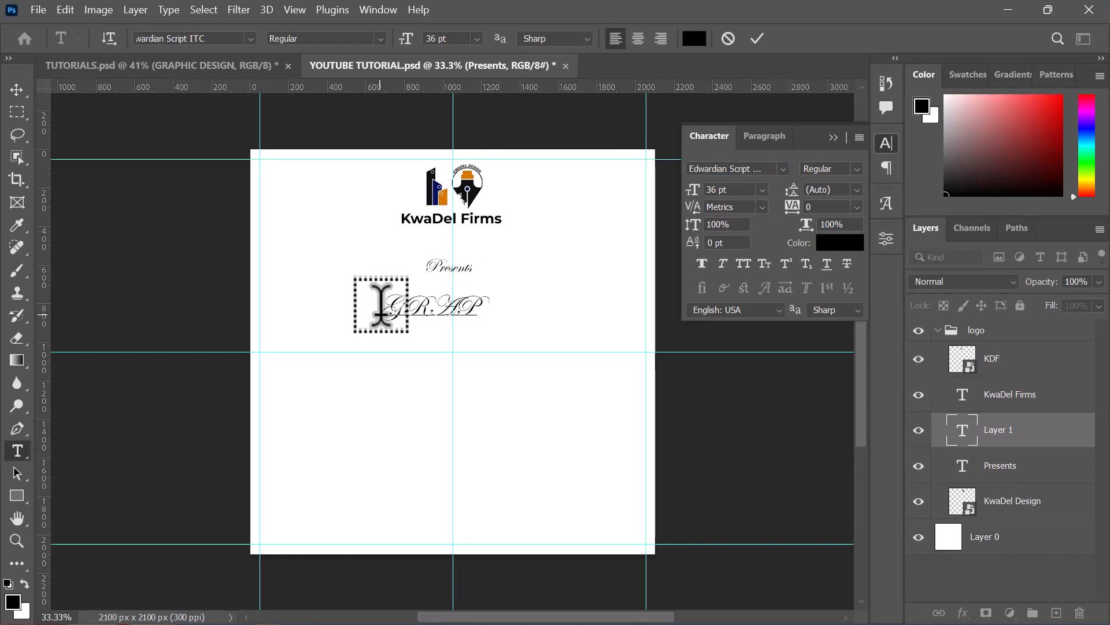
pyautogui.write('HIC DESIGN')
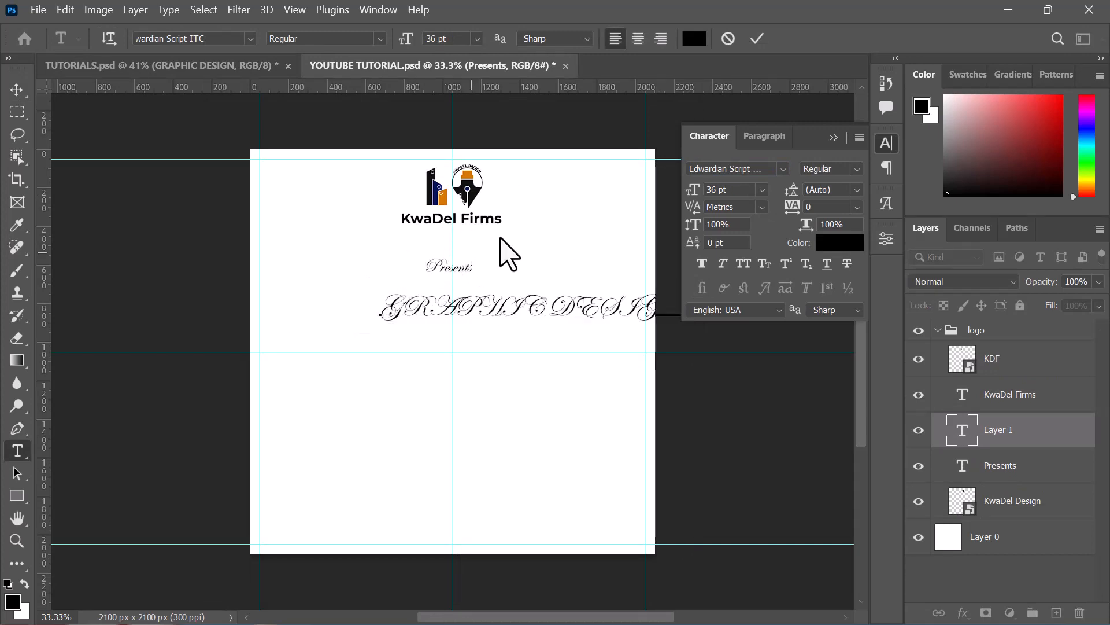
pyautogui.click(759, 38)
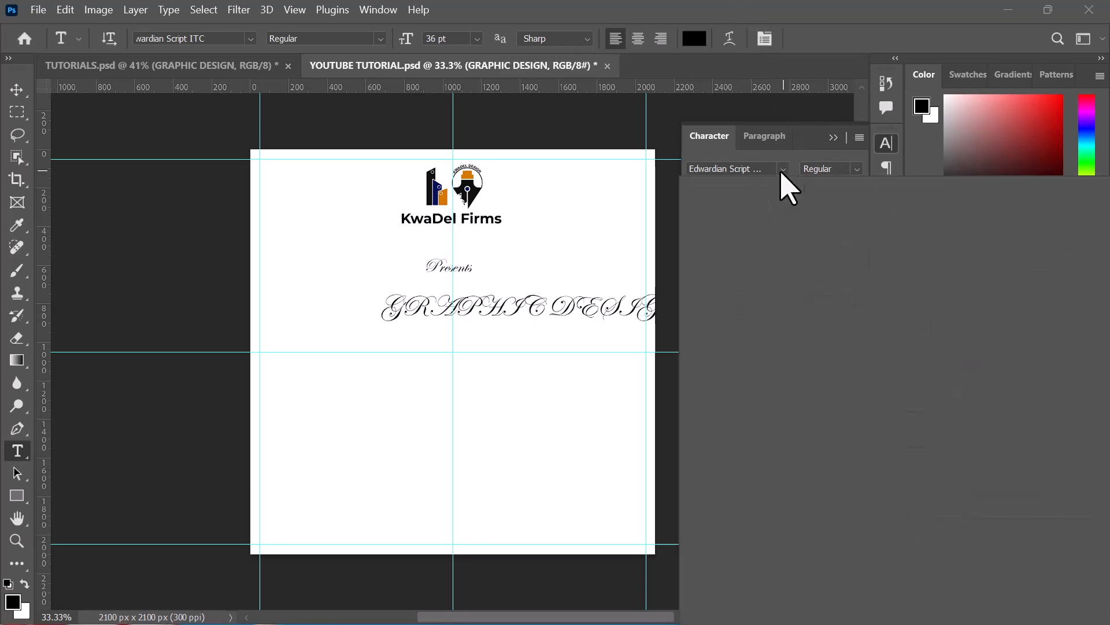
# - Hide the Character panel and show it again, leaving the GRAPHIC DESIGN text's font unchanged
pyautogui.click(781, 170)
pyautogui.click(781, 170)
pyautogui.press('Escape')
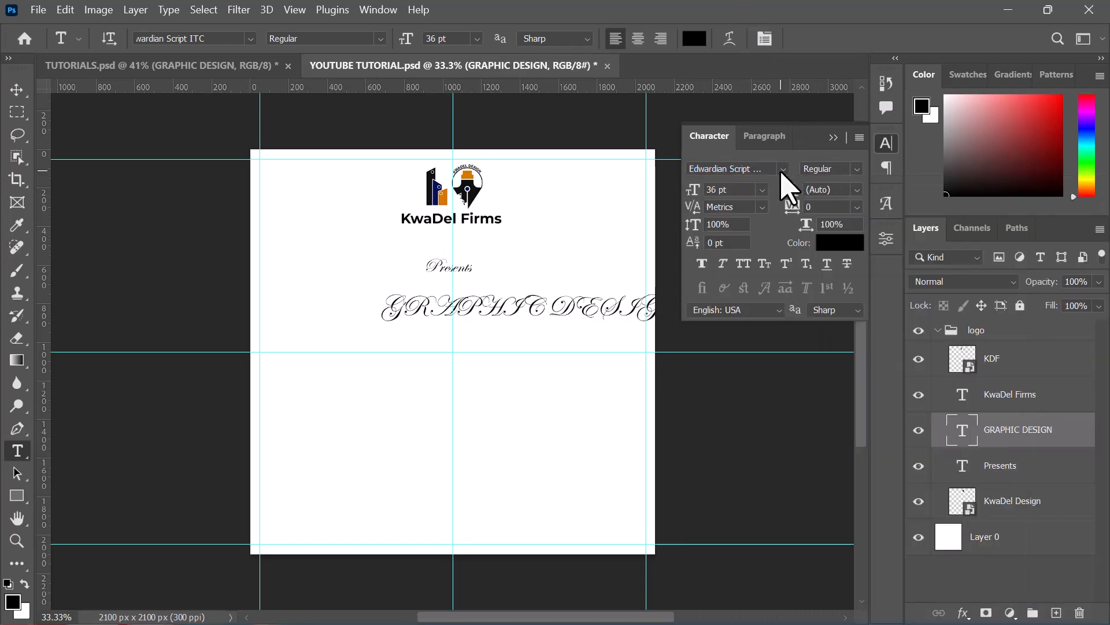
pyautogui.click(883, 145)
pyautogui.click(835, 139)
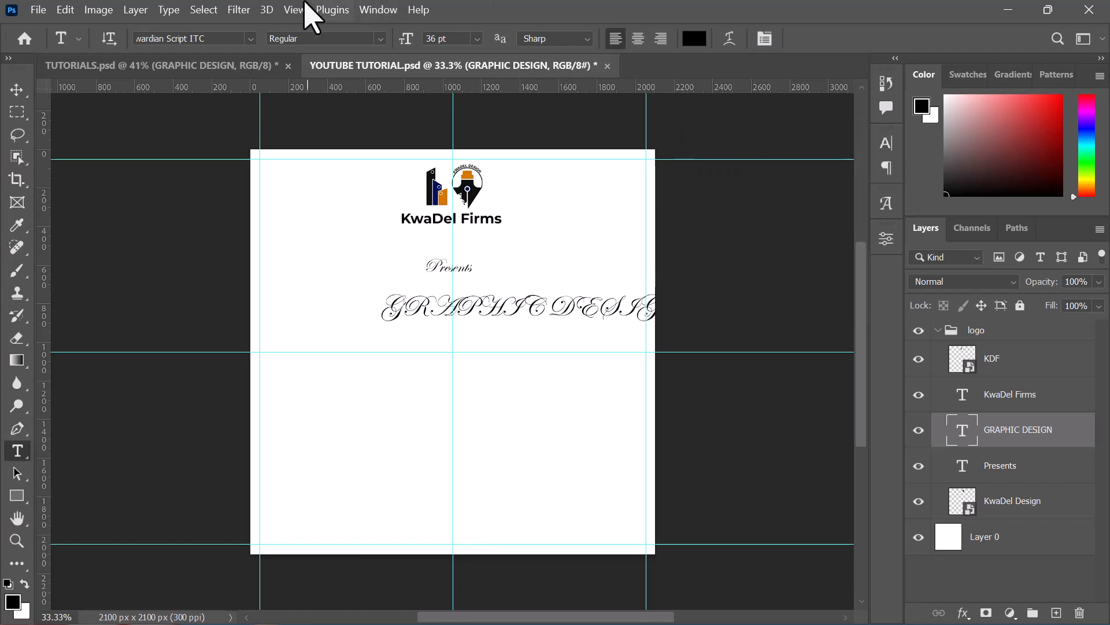
pyautogui.click(373, 11)
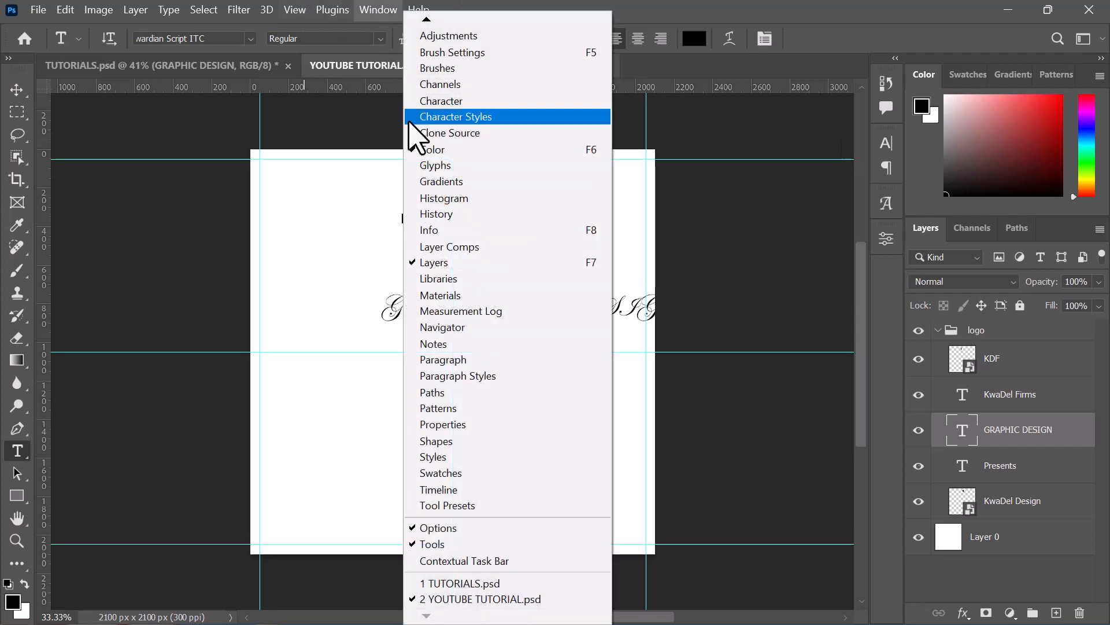
pyautogui.click(433, 102)
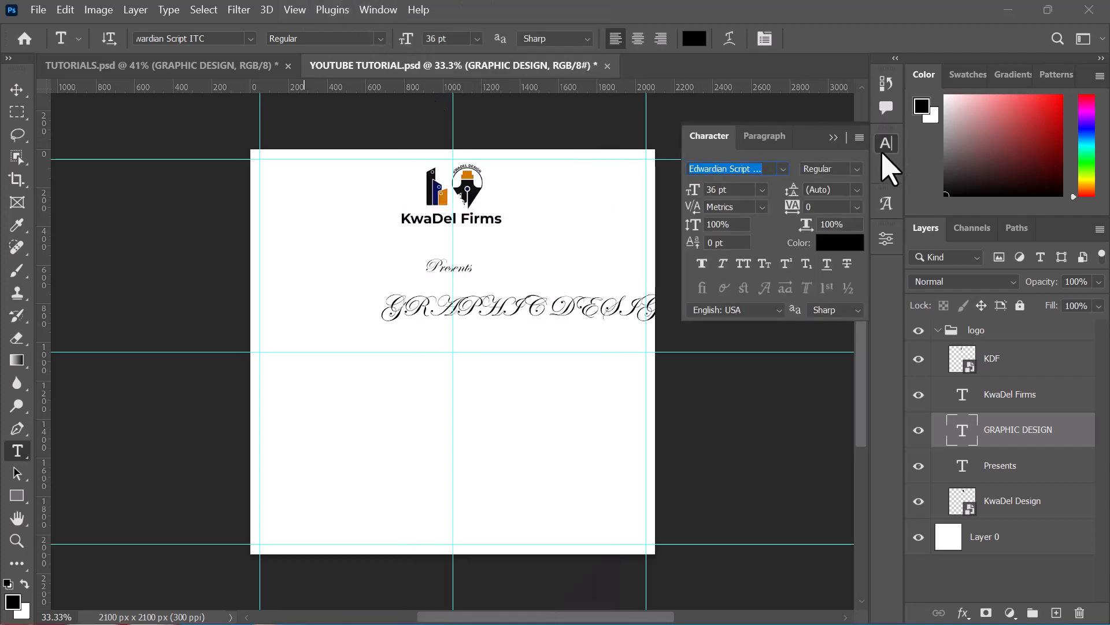
pyautogui.click(381, 10)
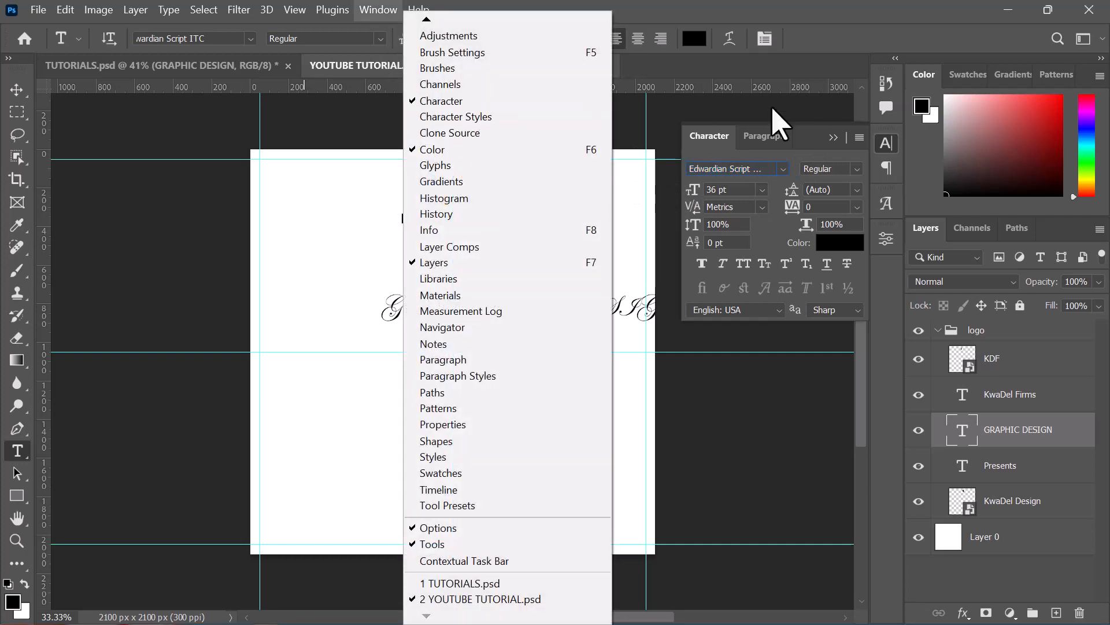
pyautogui.click(833, 153)
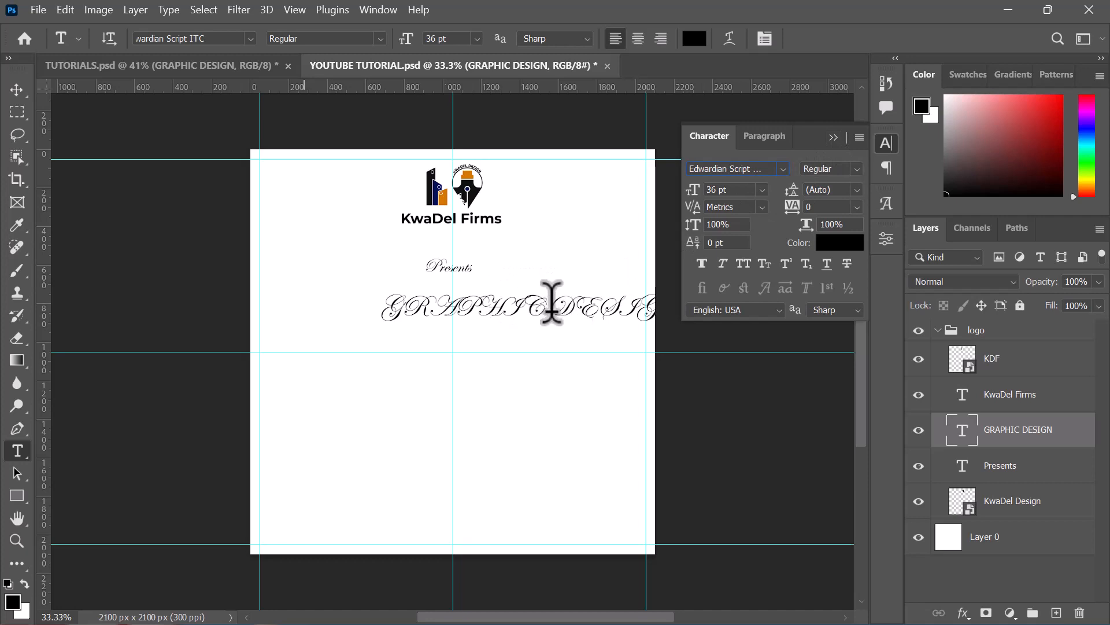
# - Set the GRAPHIC DESIGN text's font to Montserrat Bold
pyautogui.click(783, 168)
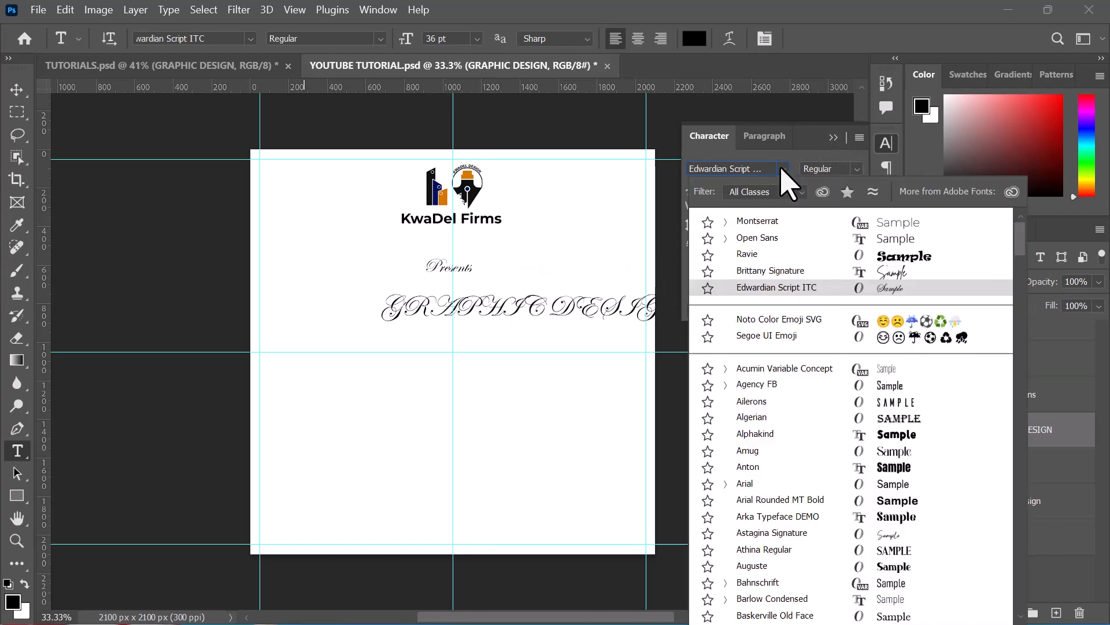
pyautogui.click(758, 220)
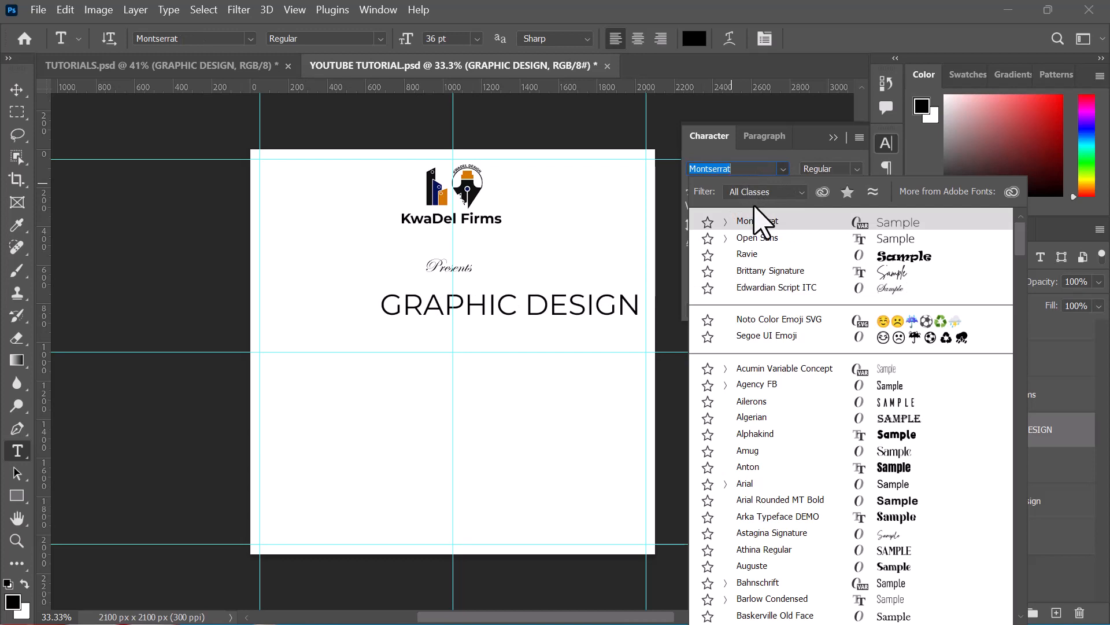
pyautogui.click(757, 222)
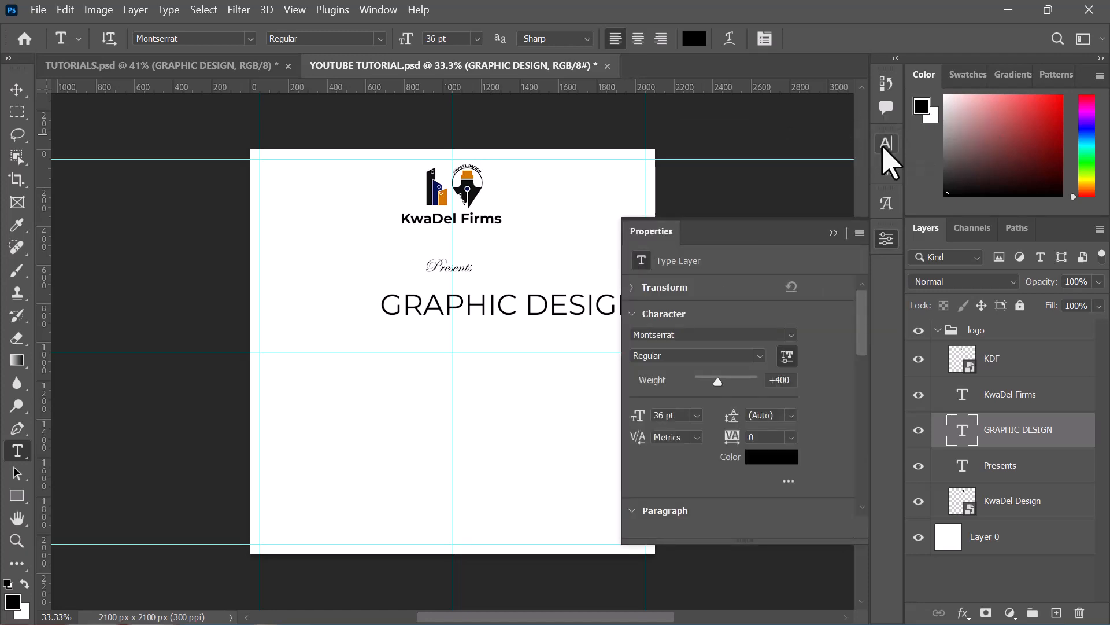
pyautogui.click(885, 143)
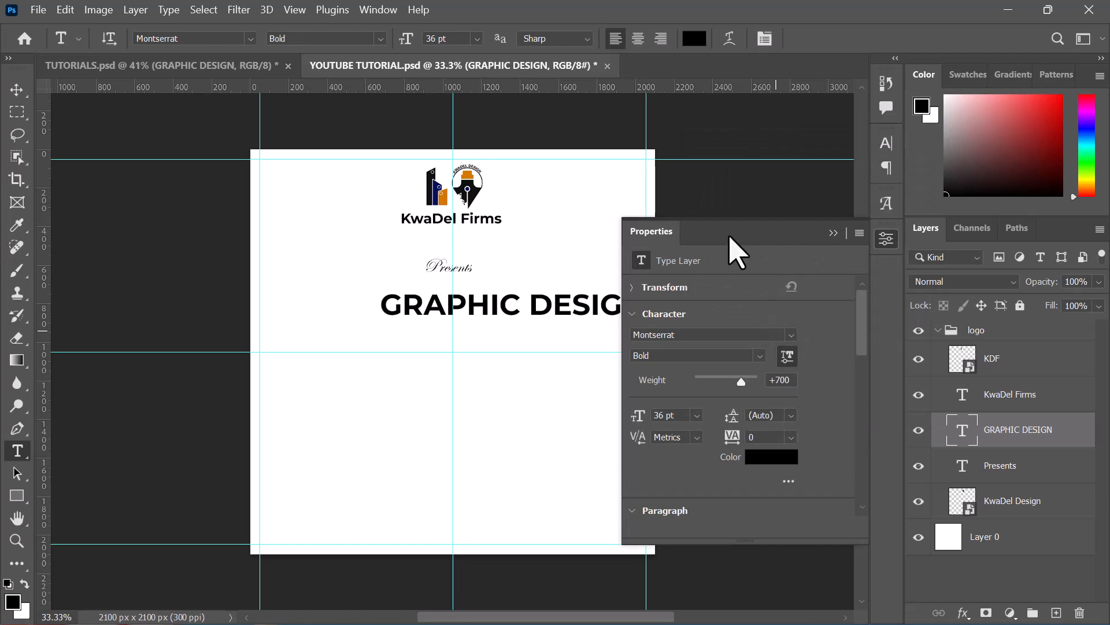
# - Recolor the whole GRAPHIC DESIGN text bright blue with a hue of 209°
pyautogui.click(533, 299)
pyautogui.hotkey('ctrl', 'a')
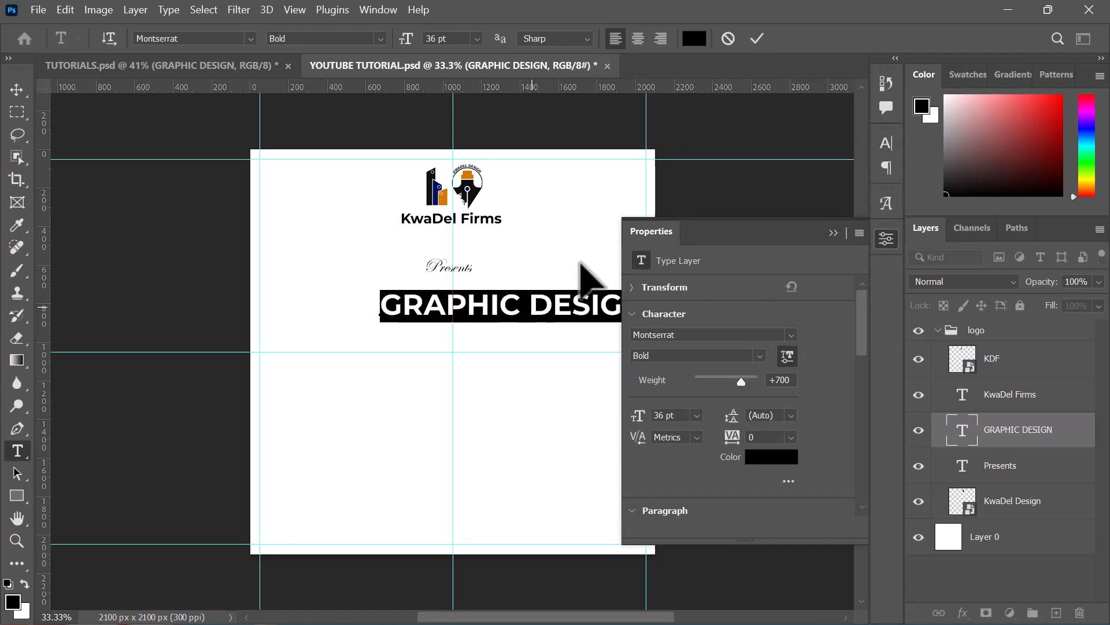
pyautogui.click(694, 38)
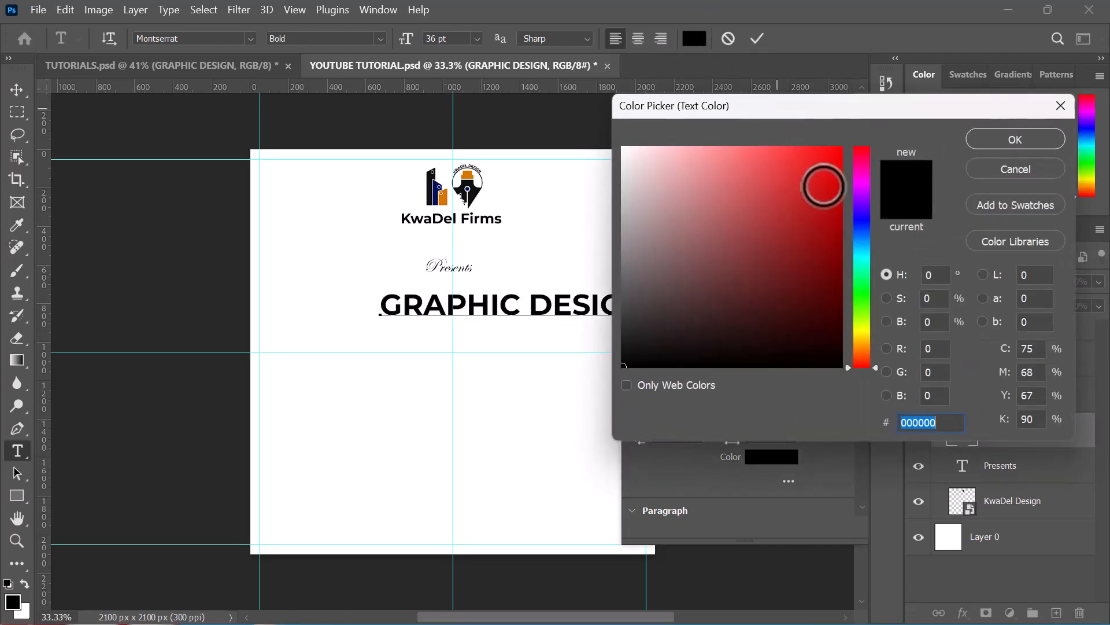
pyautogui.click(842, 148)
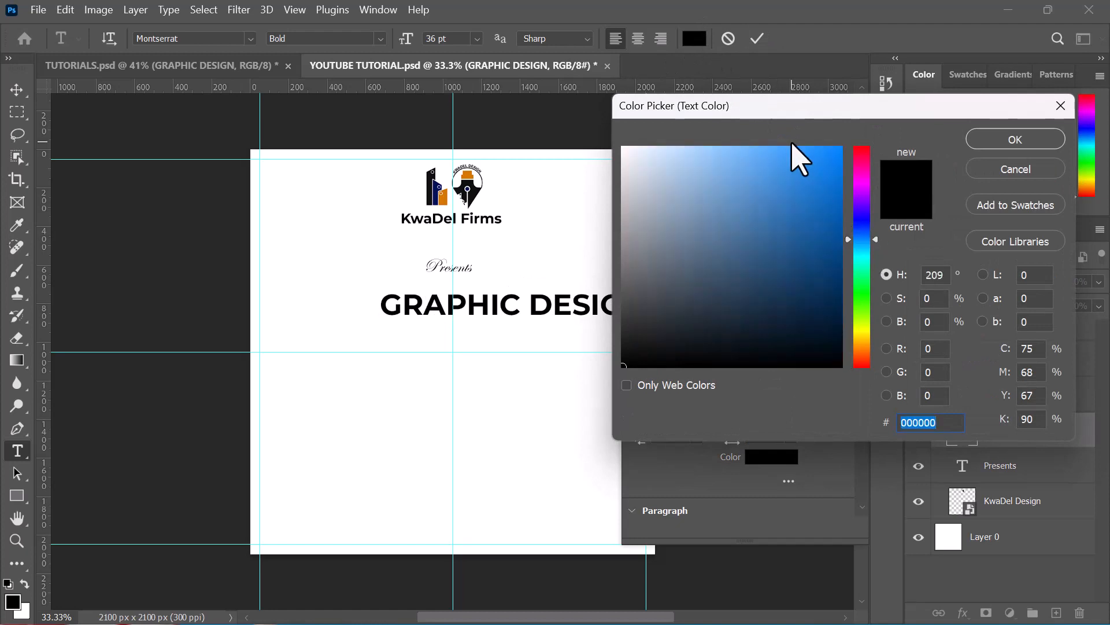
pyautogui.click(992, 145)
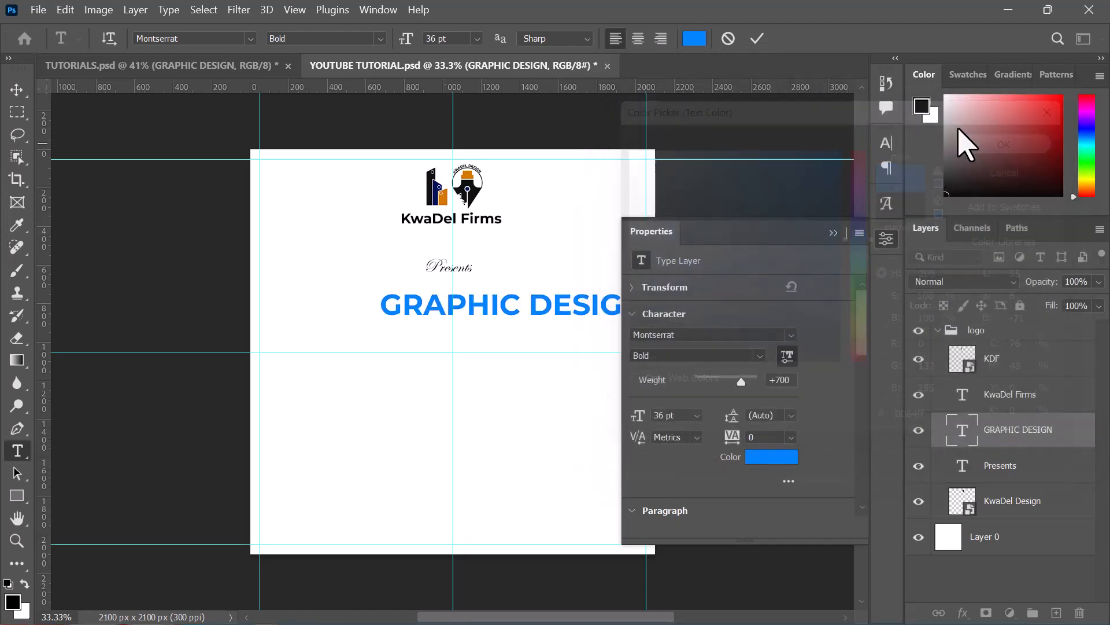
pyautogui.click(759, 38)
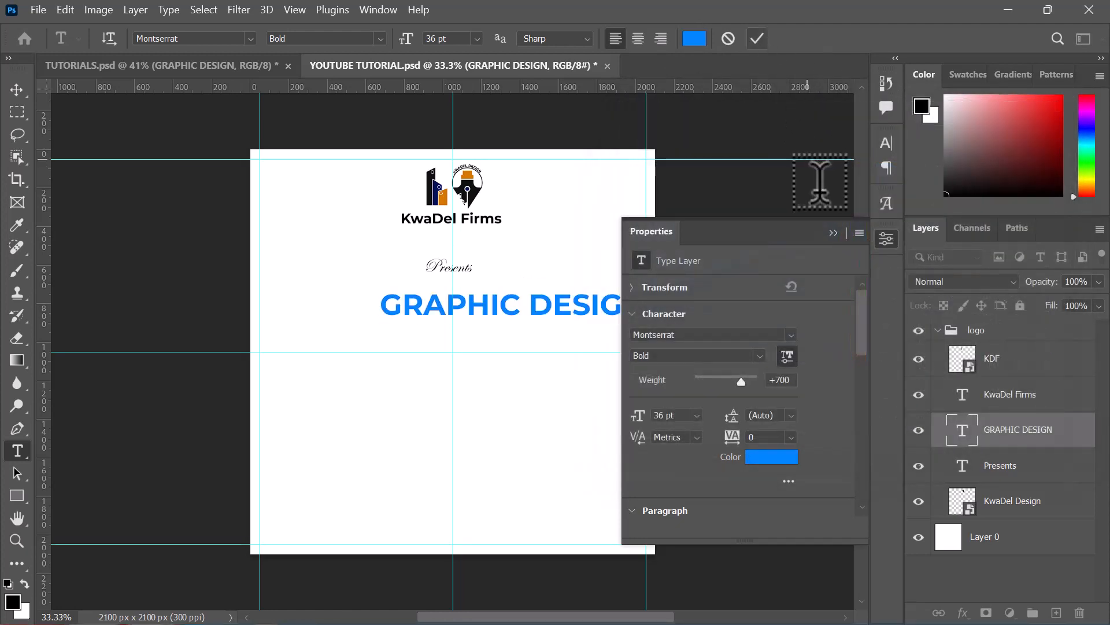
# - Center the GRAPHIC DESIGN text on the vertical guide under Presents and enlarge it to nearly the width between the side guides
pyautogui.press('v')
pyautogui.click(833, 249)
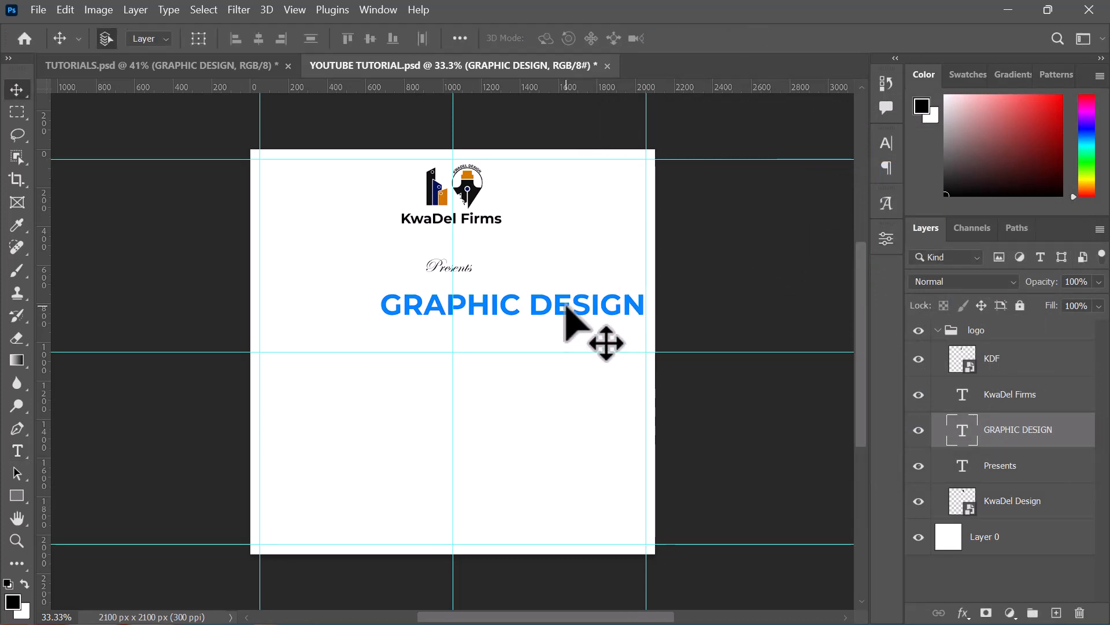
pyautogui.moveTo(533, 312); pyautogui.dragTo(506, 303)
pyautogui.press('ctrl')
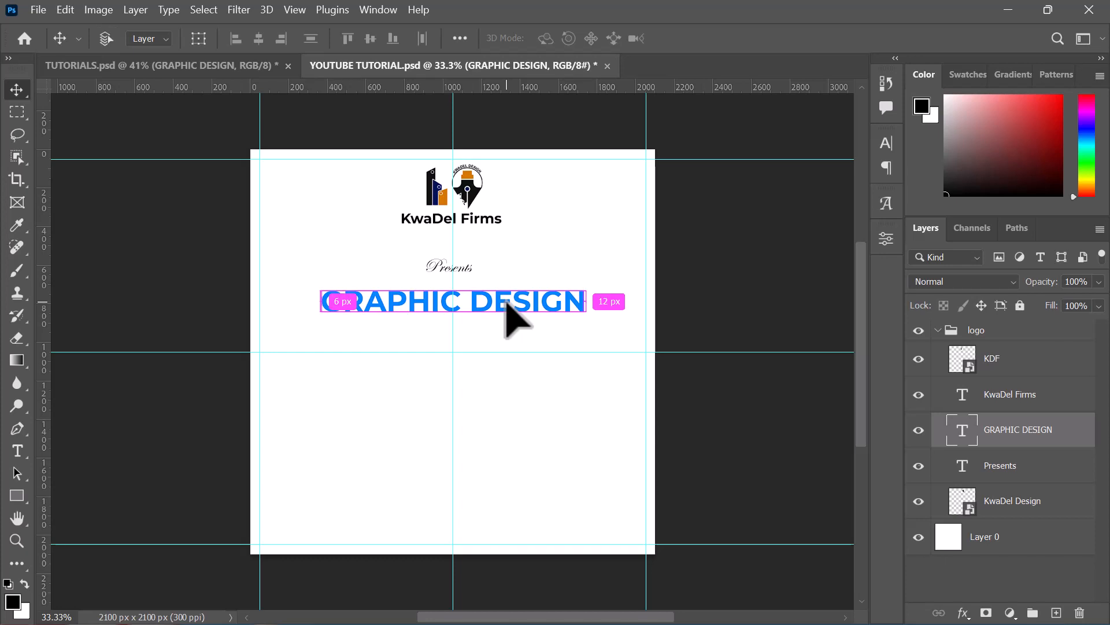
pyautogui.hotkey('ctrl', 't')
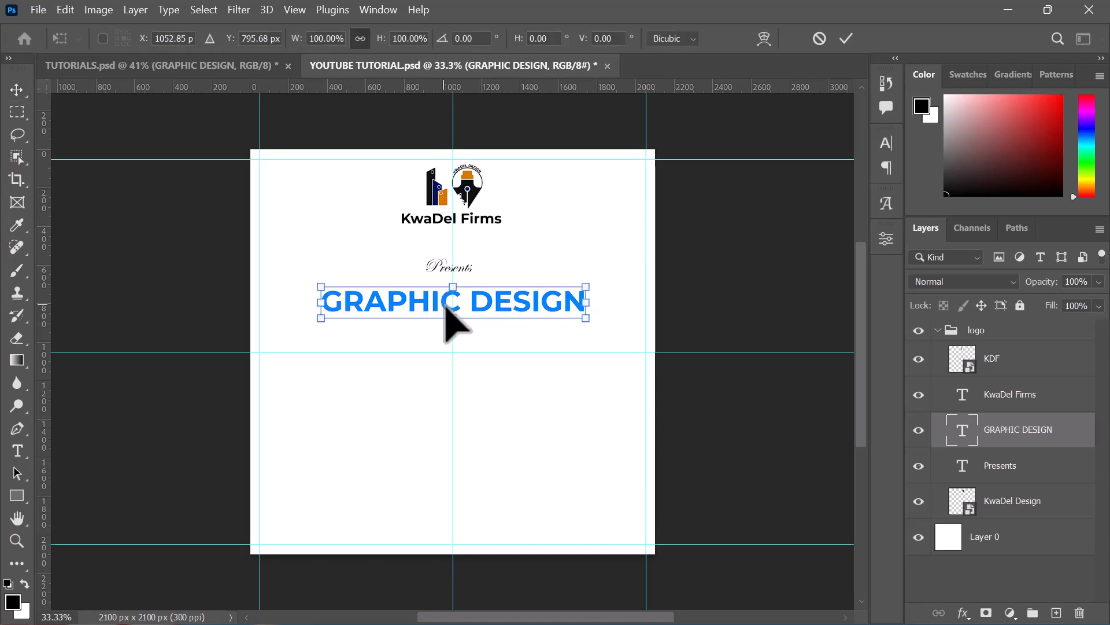
pyautogui.moveTo(453, 321); pyautogui.dragTo(455, 331)
pyautogui.press('Return')
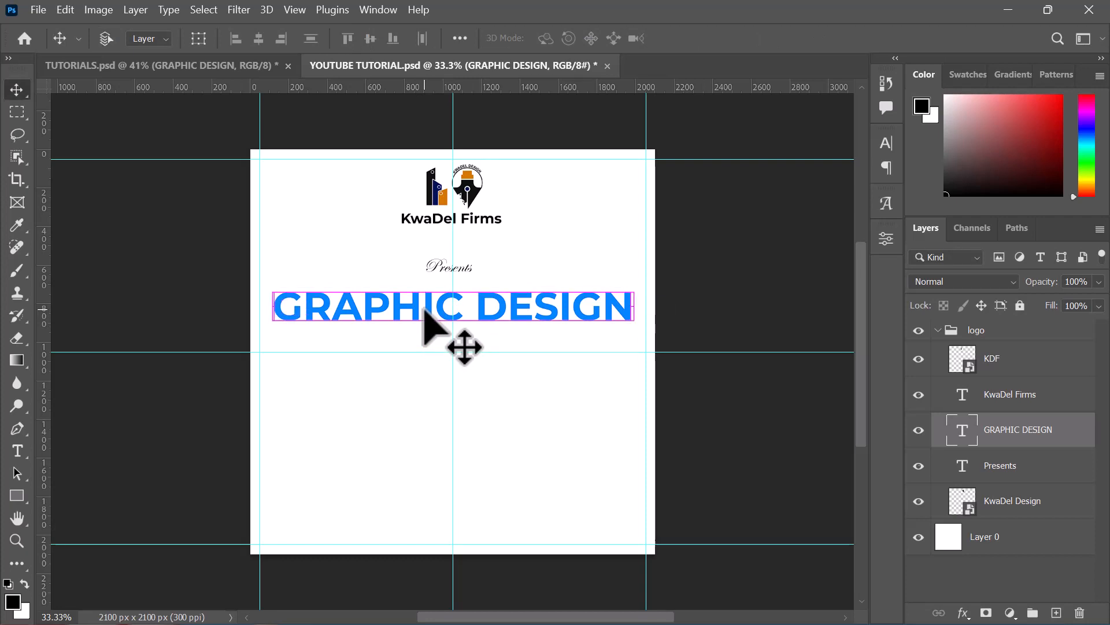
# - Move the GRAPHIC DESIGN and Presents layers out of the logo group to just above it, and collapse the group
pyautogui.hotkey('ctrl', 'j')
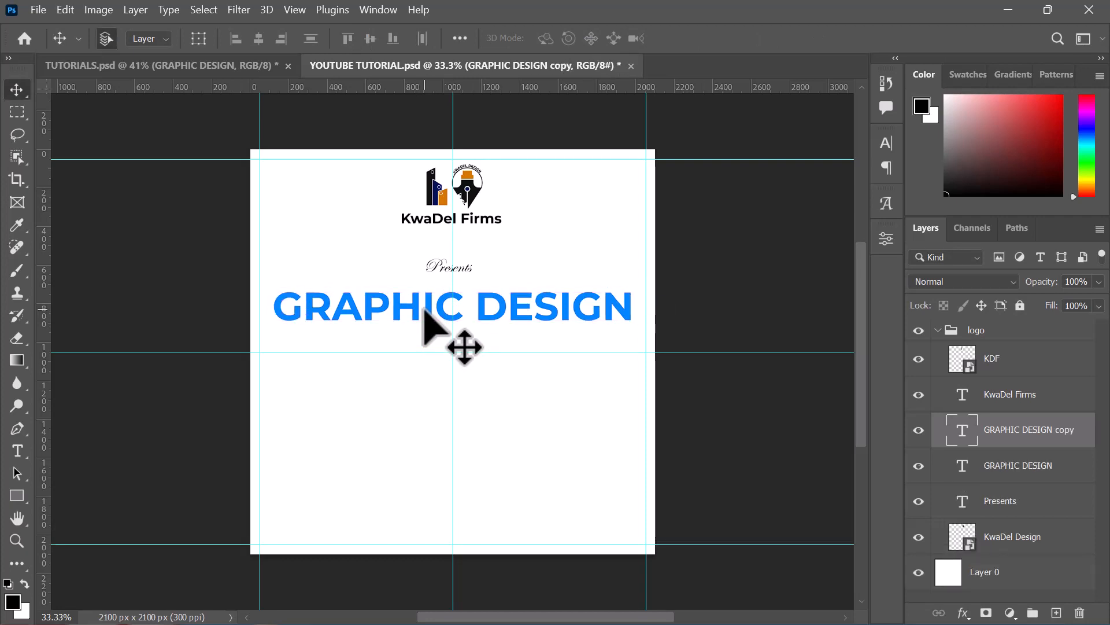
pyautogui.hotkey('ctrl', 'z')
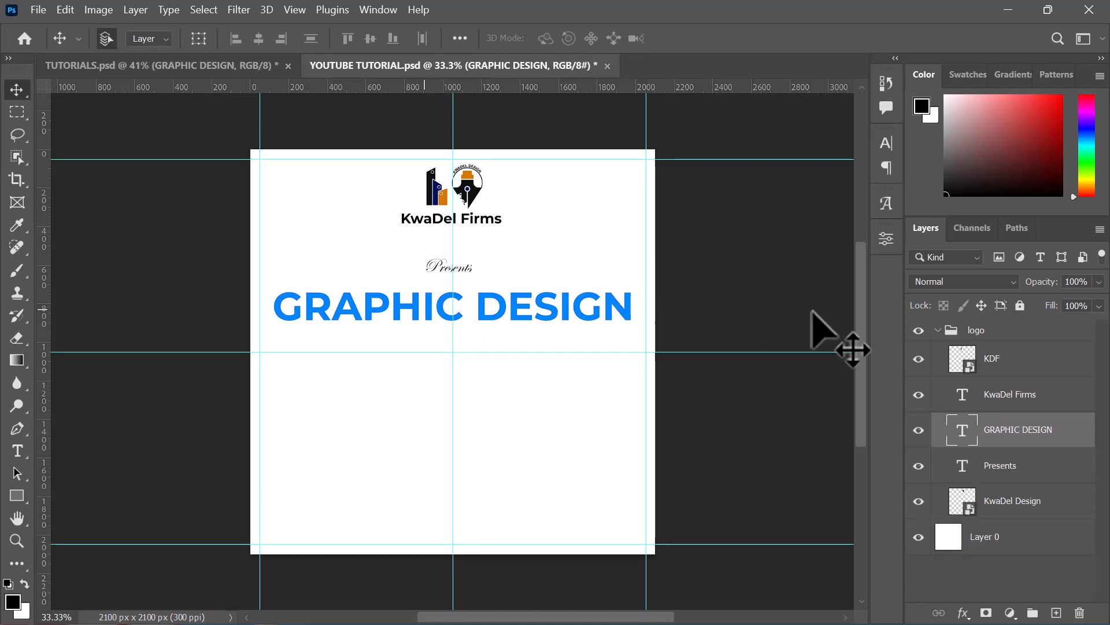
pyautogui.moveTo(1003, 439); pyautogui.dragTo(975, 319)
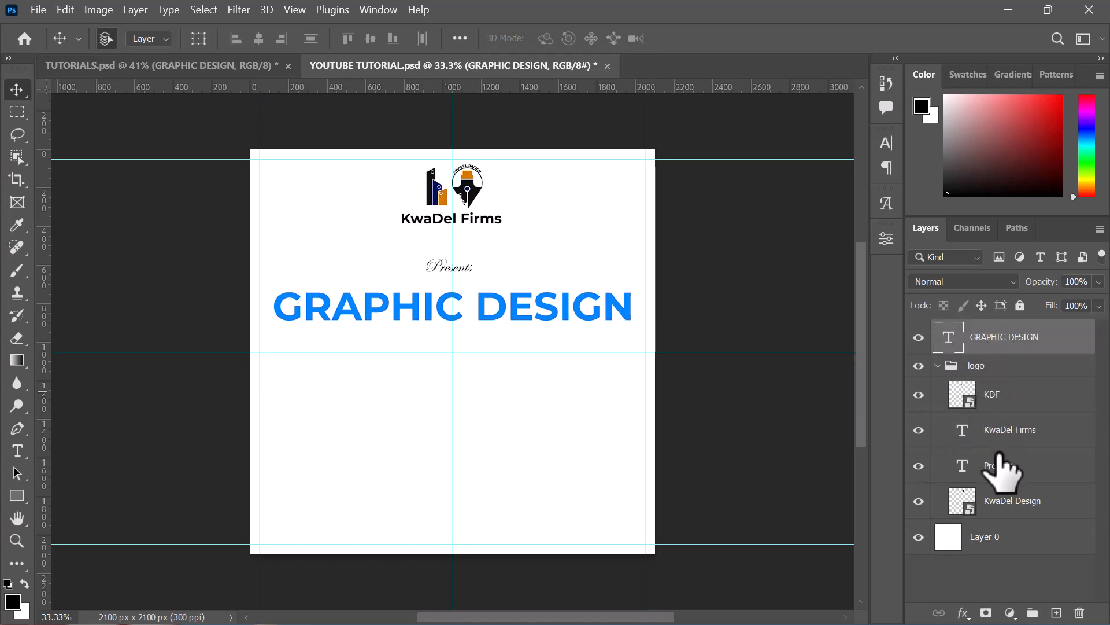
pyautogui.moveTo(1012, 473); pyautogui.dragTo(953, 373)
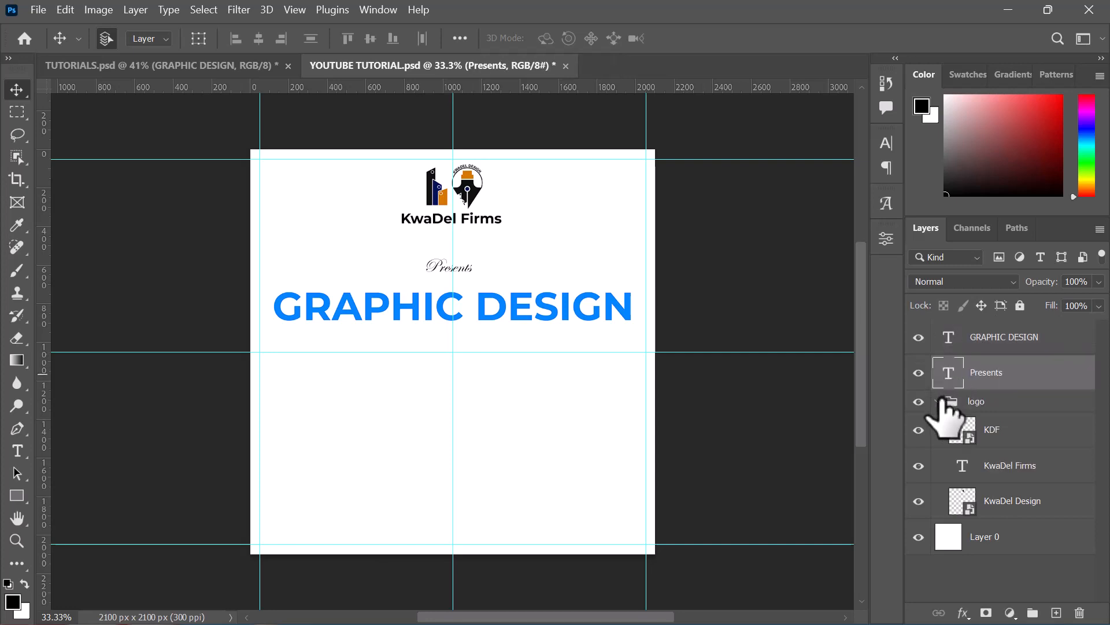
pyautogui.click(939, 401)
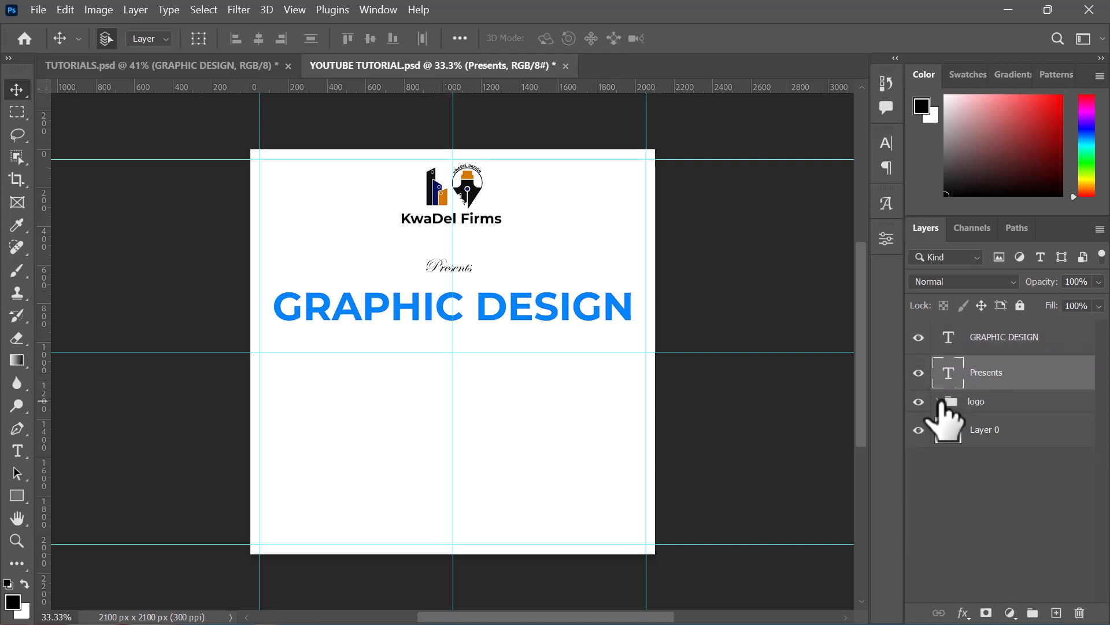
# - Duplicate the GRAPHIC DESIGN text layer and place the copy directly beneath the original text
pyautogui.click(583, 310)
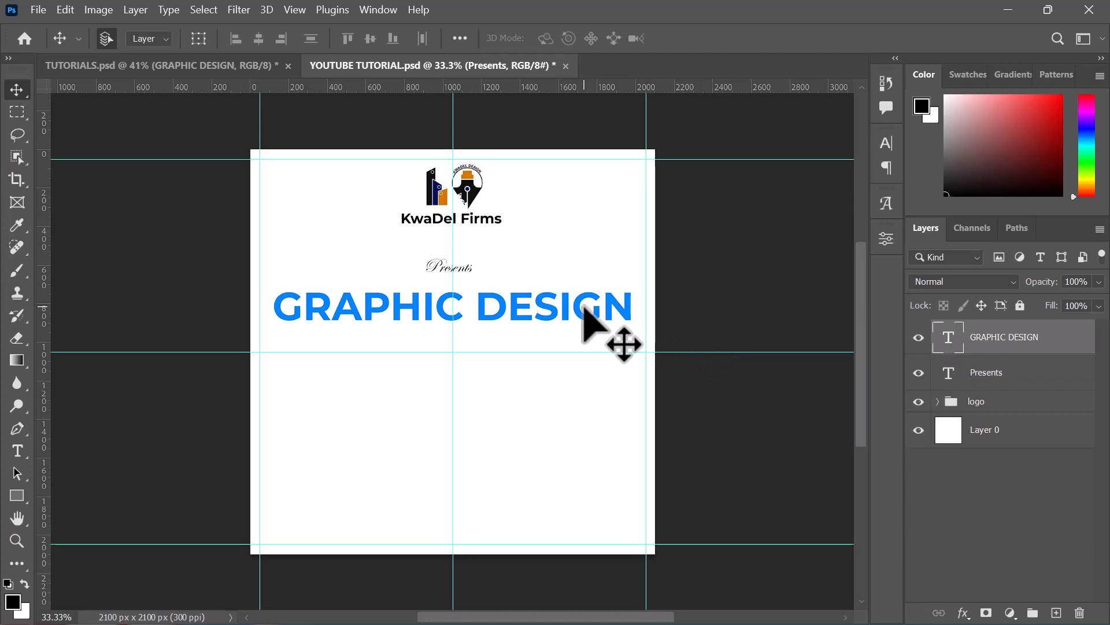
pyautogui.rightClick(990, 362)
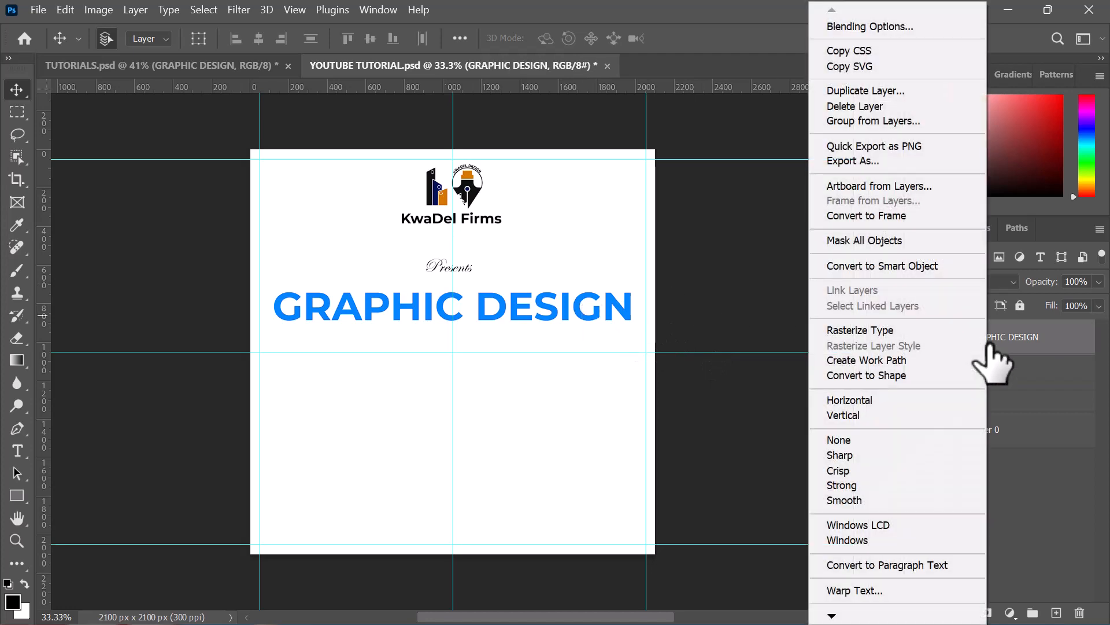
pyautogui.click(866, 91)
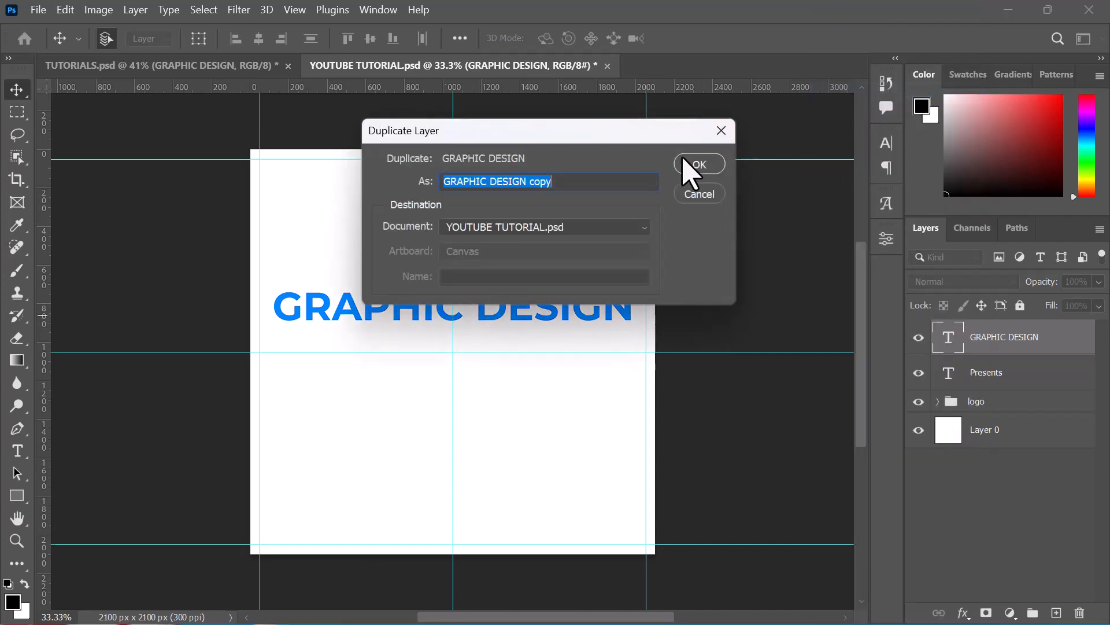
pyautogui.click(689, 165)
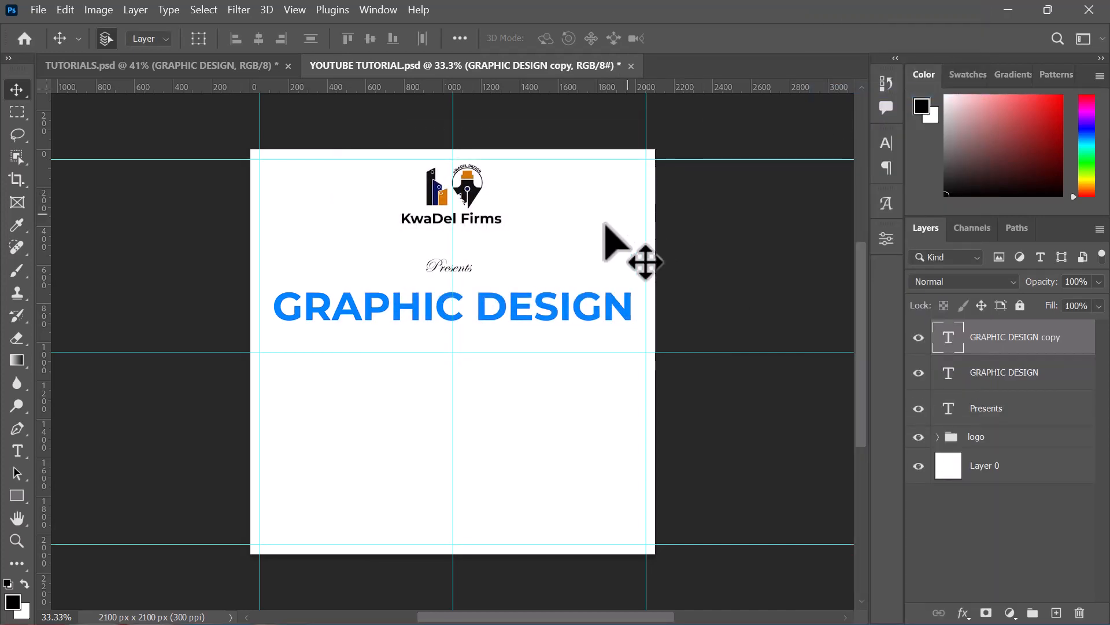
pyautogui.moveTo(515, 315); pyautogui.dragTo(514, 350)
# - Replace the duplicated heading's text with TUTORIAL
pyautogui.doubleClick(513, 350)
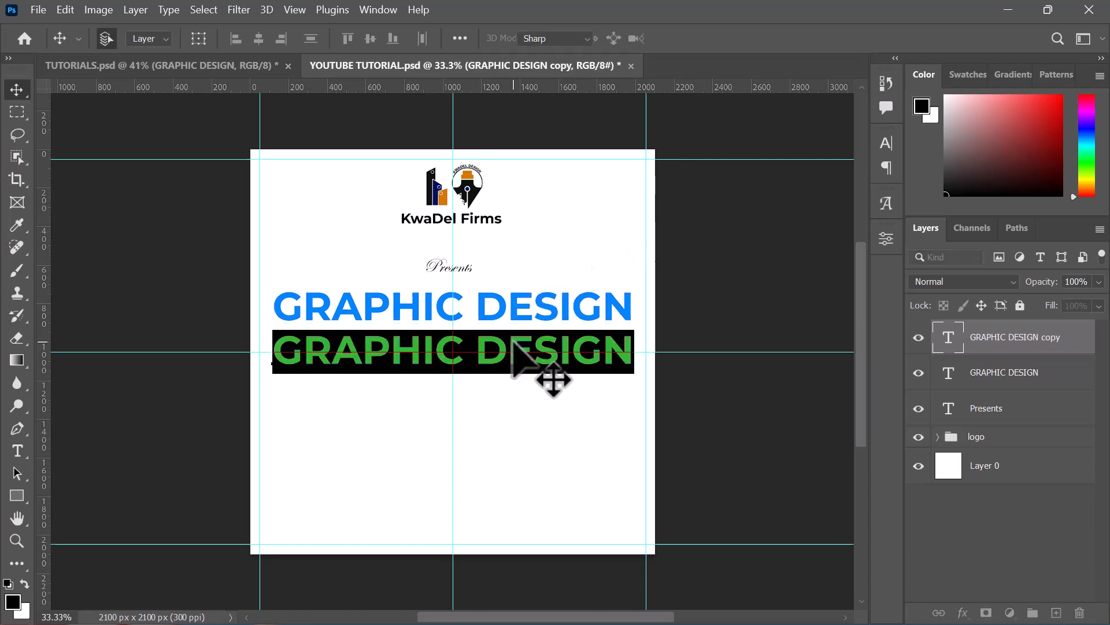
pyautogui.write('TUT')
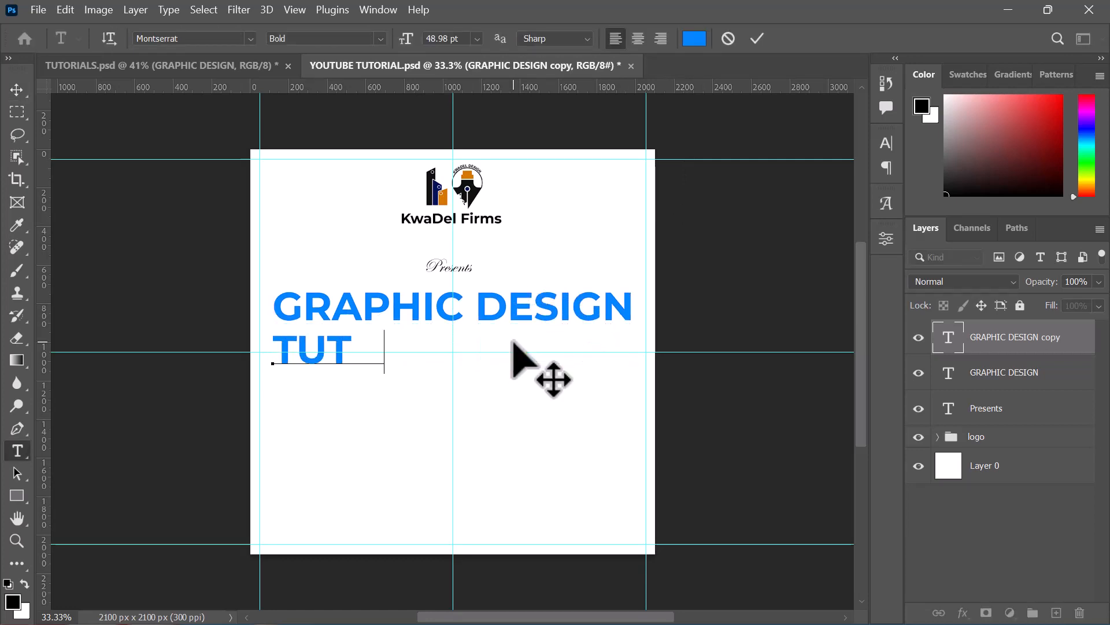
pyautogui.write('ORIAL')
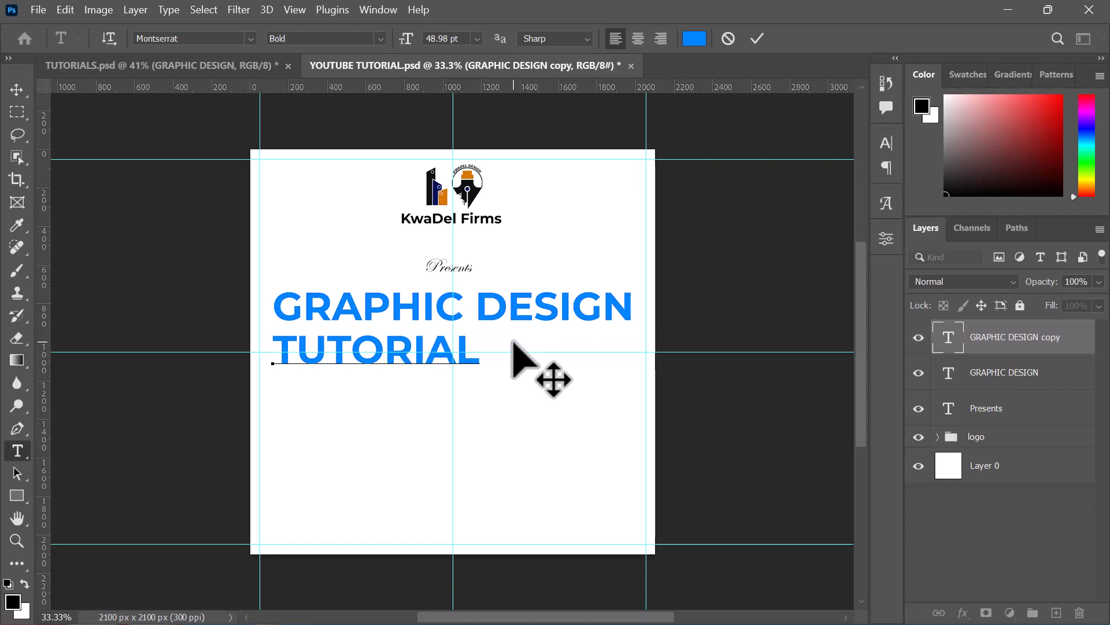
# - Recolor the whole TUTORIAL text black
pyautogui.hotkey('ctrl', 'a')
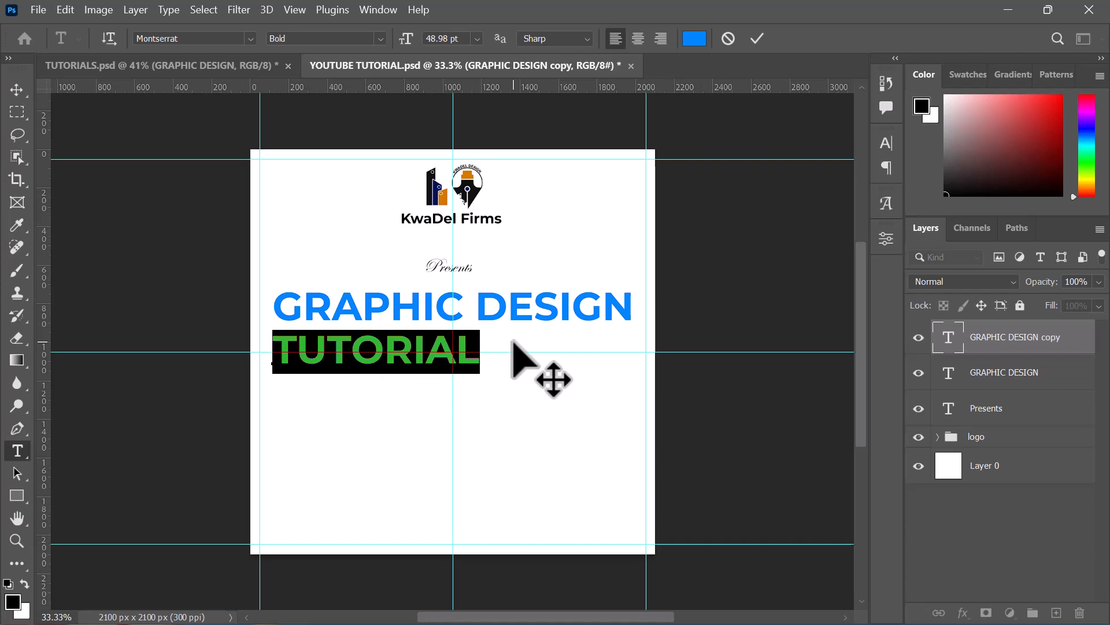
pyautogui.click(694, 38)
pyautogui.moveTo(674, 317); pyautogui.dragTo(625, 371)
pyautogui.press('Return')
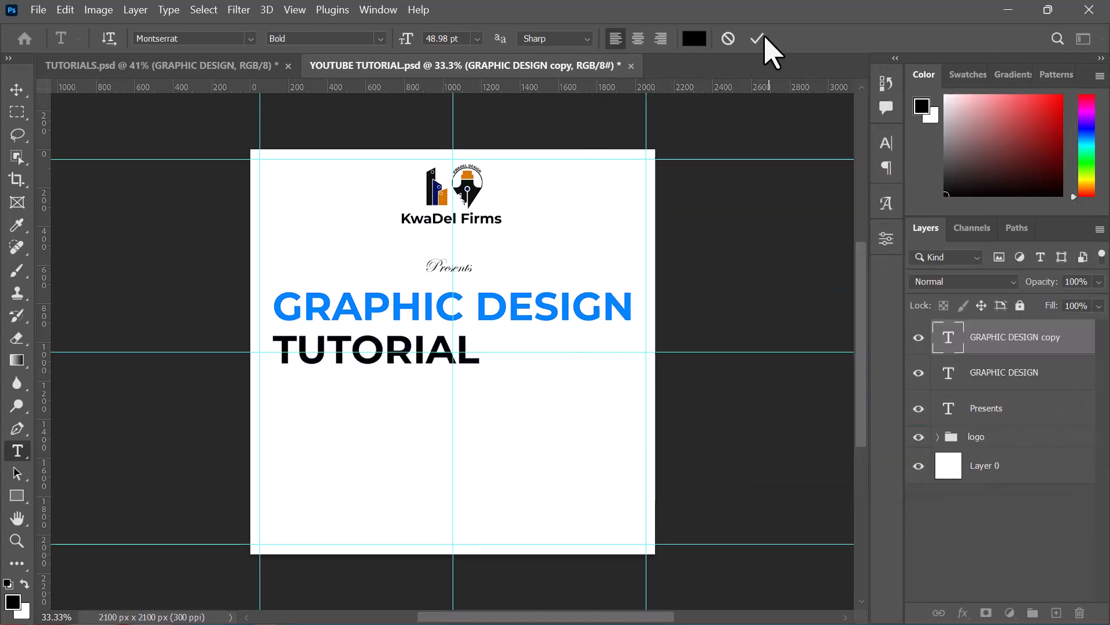
pyautogui.click(758, 39)
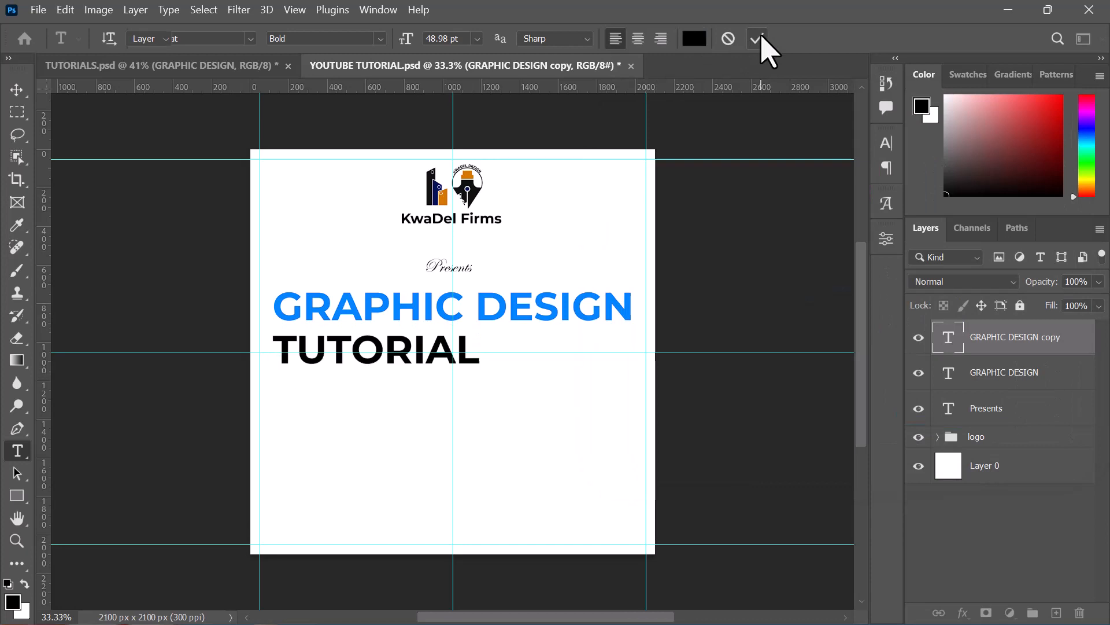
# - Check the heading in the TUTORIALS.psd reference, and enlarge the TUTORIAL text in YOUTUBE TUTORIAL.psd to the width of GRAPHIC DESIGN
pyautogui.click(212, 67)
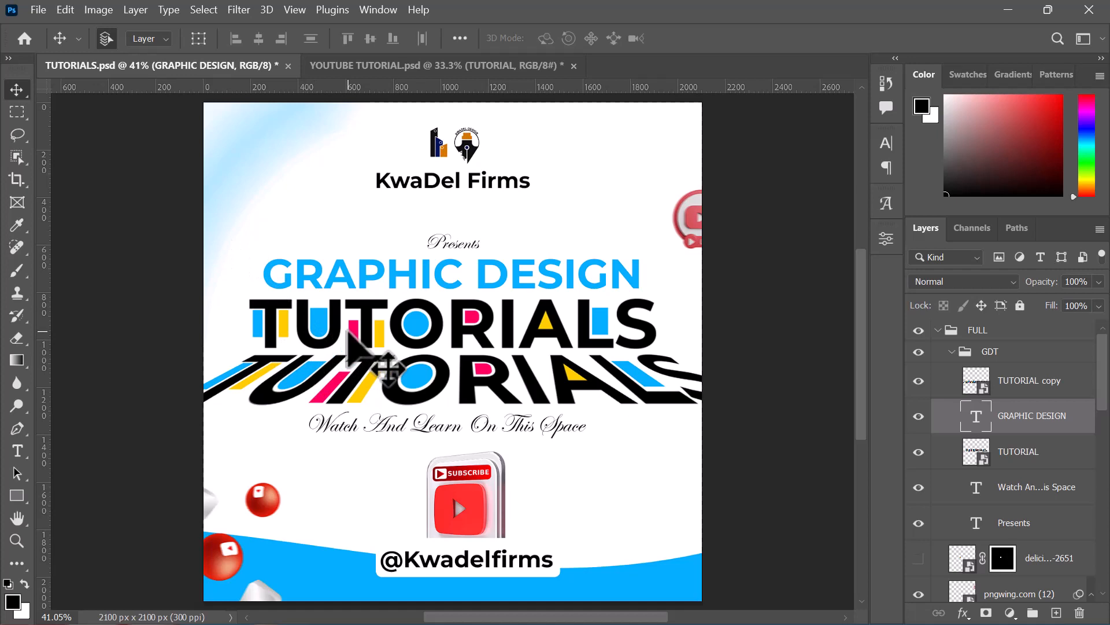
pyautogui.click(430, 65)
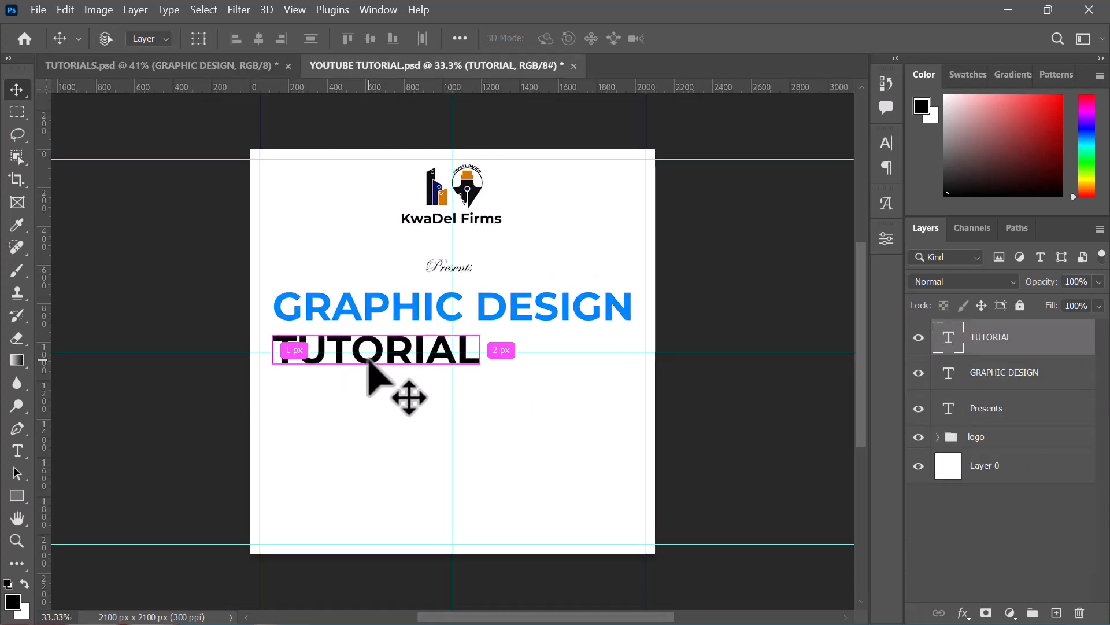
pyautogui.hotkey('ctrl', 't')
pyautogui.moveTo(484, 353); pyautogui.dragTo(637, 356)
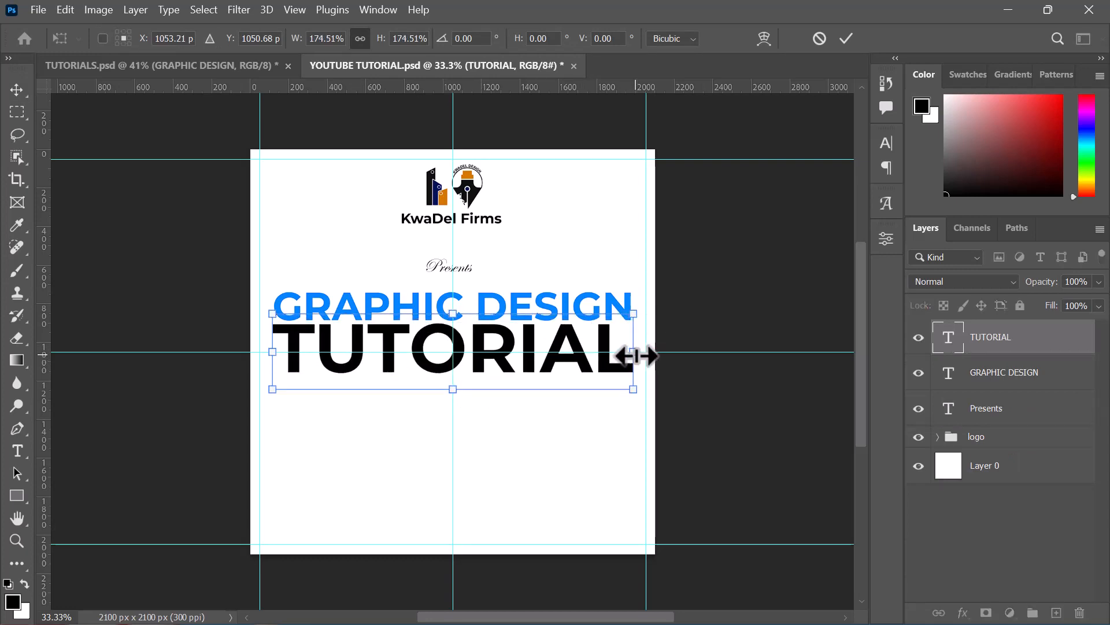
pyautogui.press('Return')
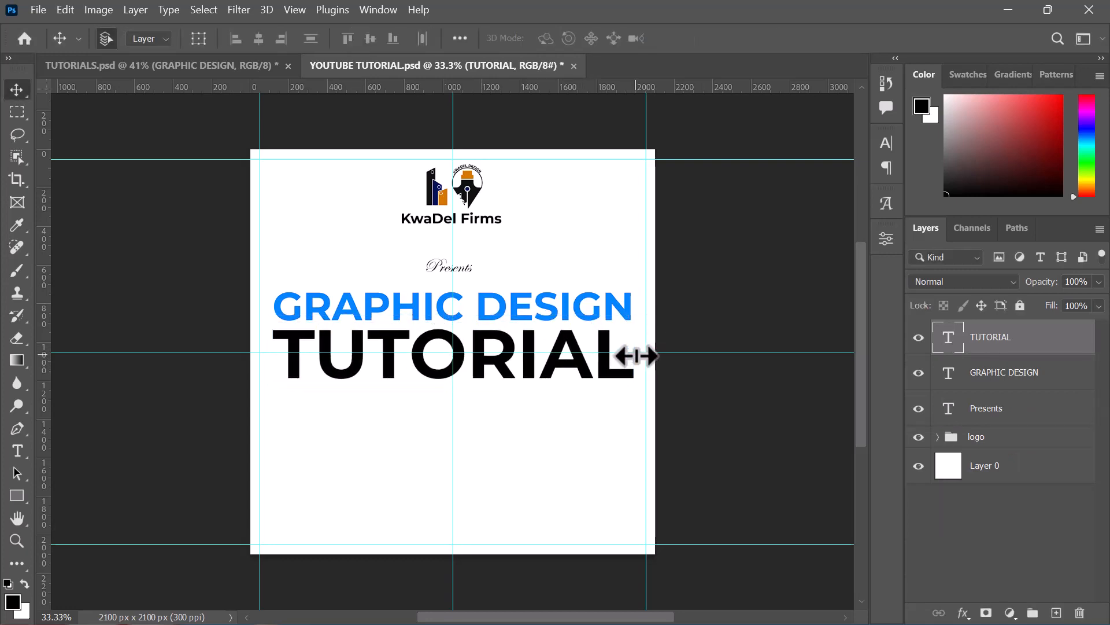
# - Scale the GRAPHIC DESIGN text down so it is slightly narrower than TUTORIAL
pyautogui.click(527, 310)
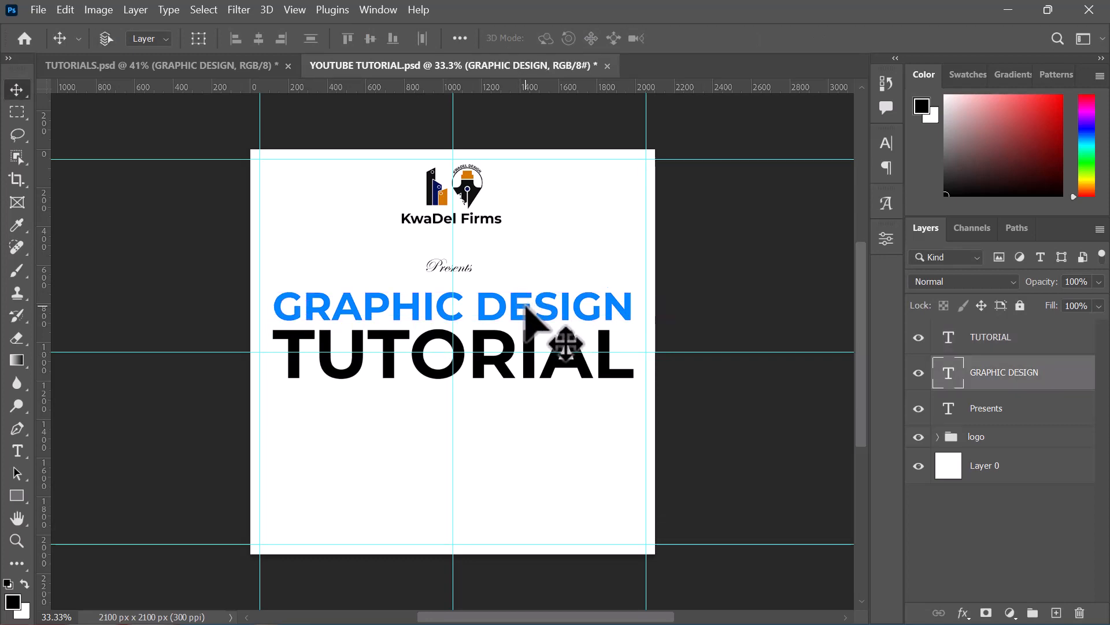
pyautogui.hotkey('ctrl', 't')
pyautogui.moveTo(635, 308); pyautogui.dragTo(615, 309)
pyautogui.press('Return')
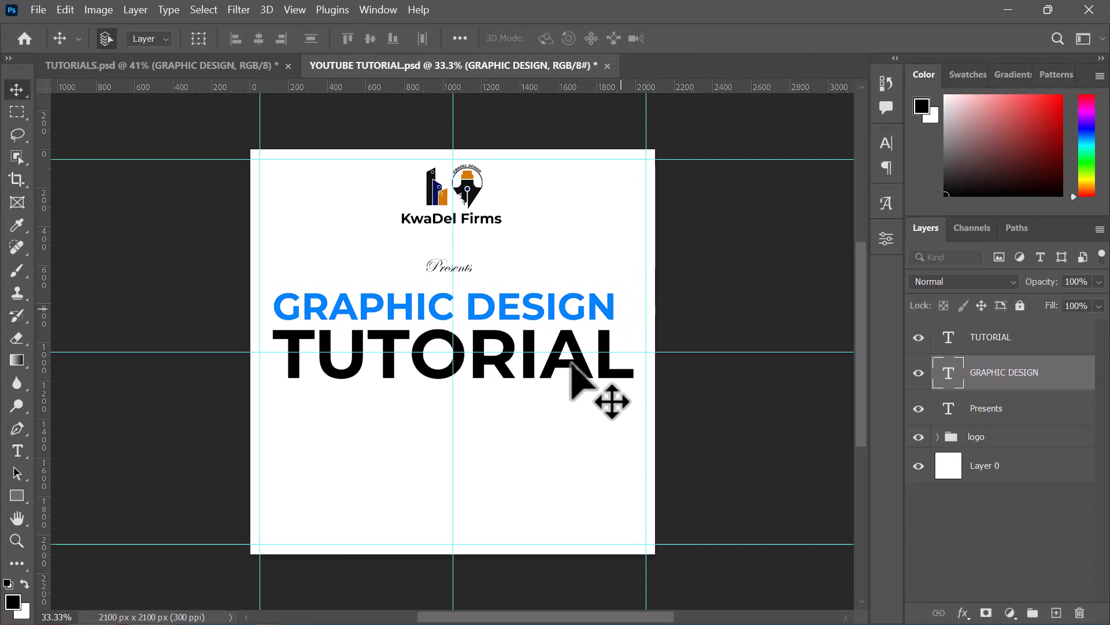
# - Append an S to the TUTORIAL text so that it reads TUTORIALS
pyautogui.click(572, 365)
pyautogui.doubleClick(571, 364)
pyautogui.press('Right')
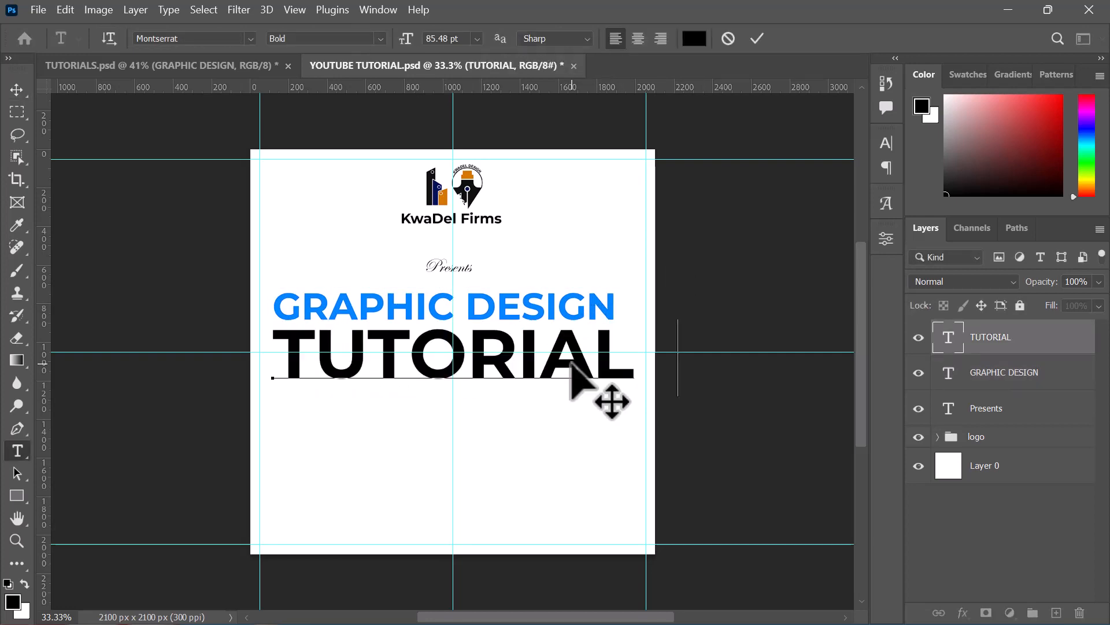
pyautogui.write('S')
pyautogui.click(757, 40)
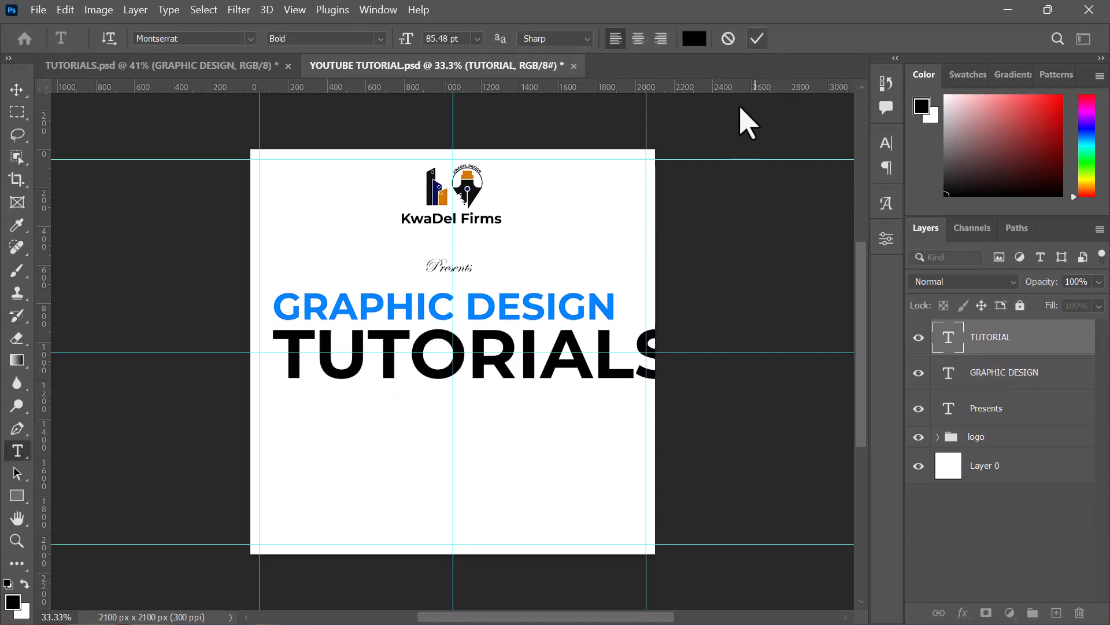
# - Scale TUTORIALS down to fit between the side guides, and center it and GRAPHIC DESIGN on the vertical guide
pyautogui.hotkey('ctrl', 't')
pyautogui.moveTo(678, 359); pyautogui.dragTo(628, 360)
pyautogui.press('Return')
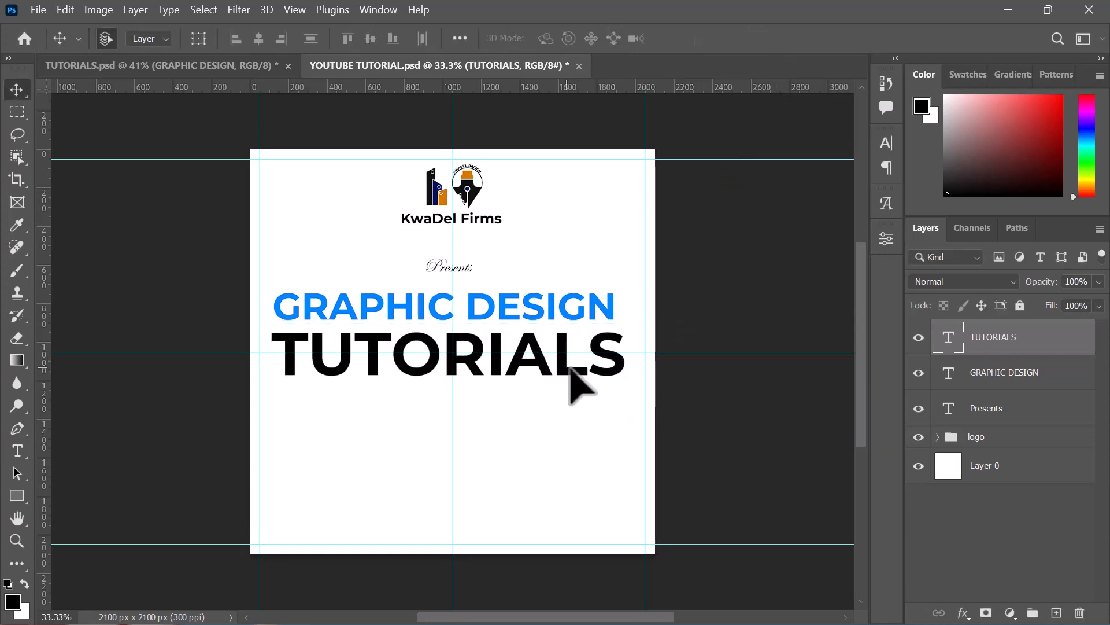
pyautogui.moveTo(564, 366)
pyautogui.mouseDown()
pyautogui.moveTo(554, 372)
pyautogui.moveTo(572, 370)
pyautogui.mouseUp()
pyautogui.moveTo(529, 312); pyautogui.dragTo(535, 319)
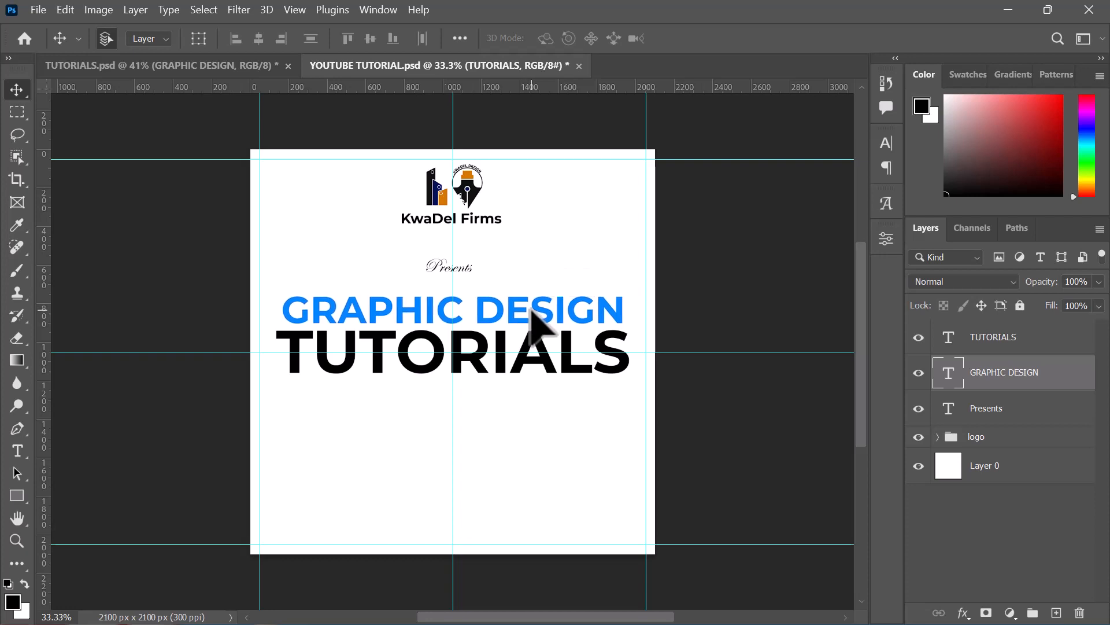
# - Open the TUTORIAL smart object's contents from TUTORIALS.psd and examine the colored shapes inside its letters
pyautogui.click(255, 68)
pyautogui.click(414, 317)
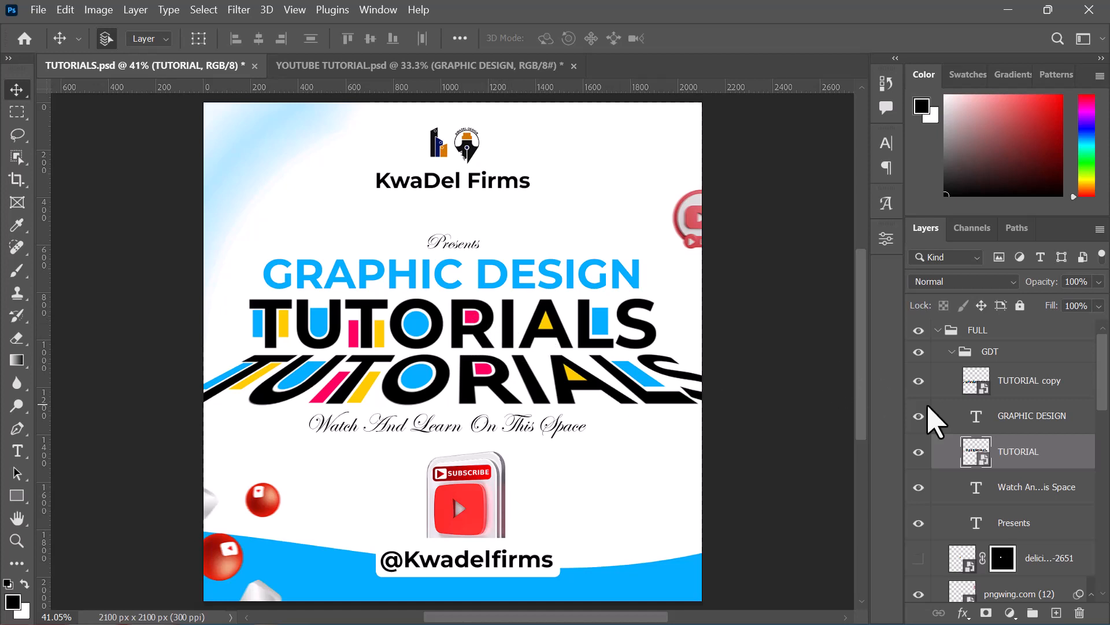
pyautogui.doubleClick(983, 457)
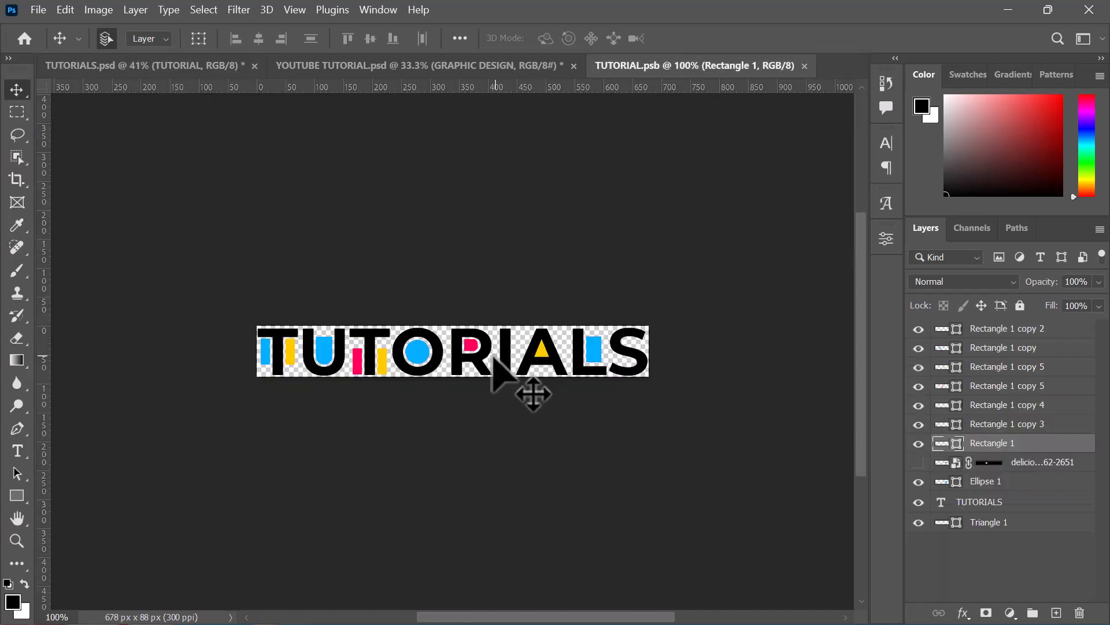
pyautogui.click(616, 337)
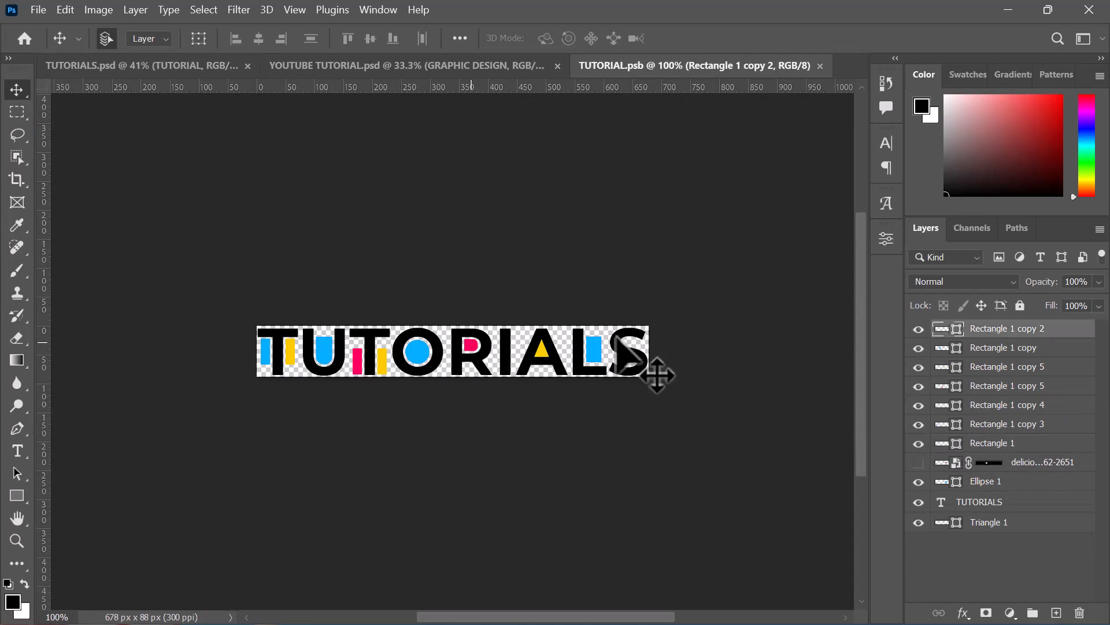
# - Try recoloring the pink shape inside the letter R dark green, and close the smart object without saving
pyautogui.doubleClick(958, 334)
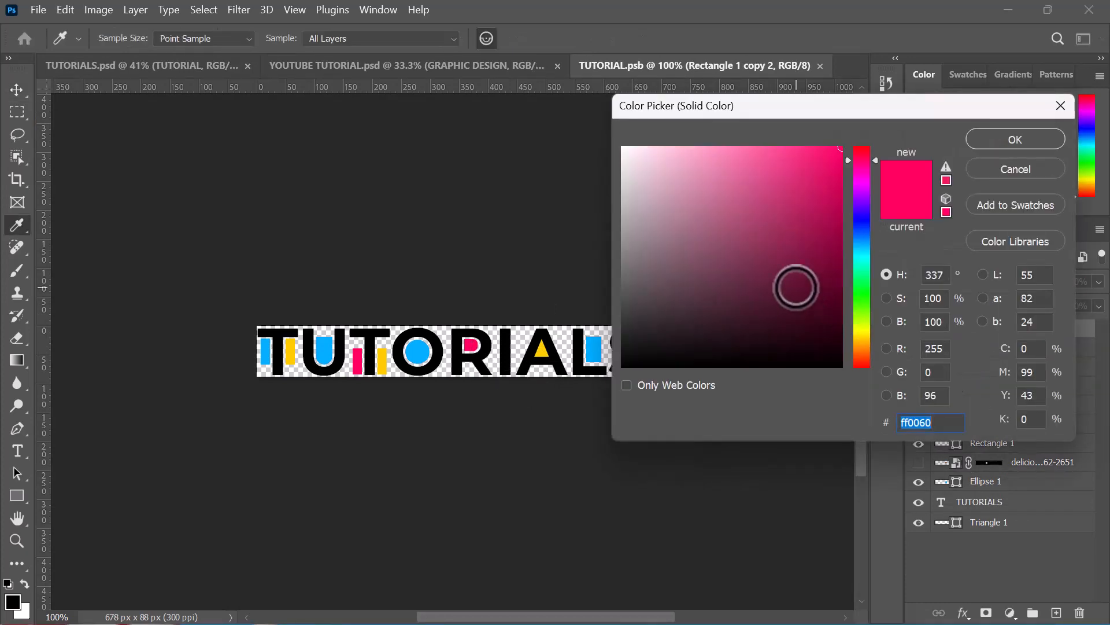
pyautogui.moveTo(793, 285); pyautogui.dragTo(854, 310)
pyautogui.click(861, 302)
pyautogui.click(1005, 141)
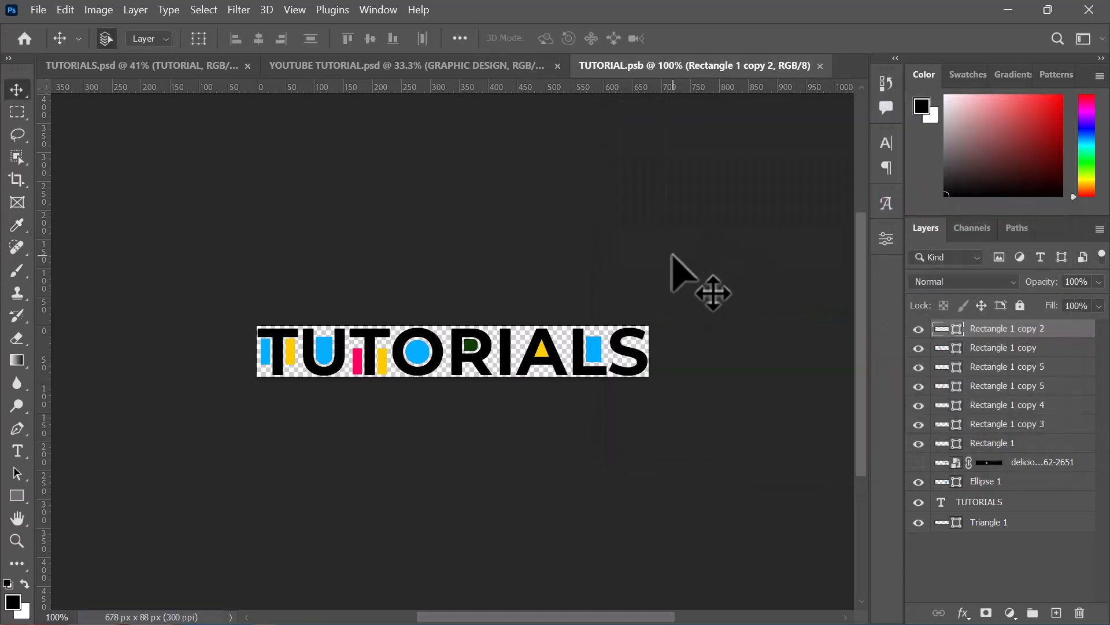
pyautogui.rightClick(822, 67)
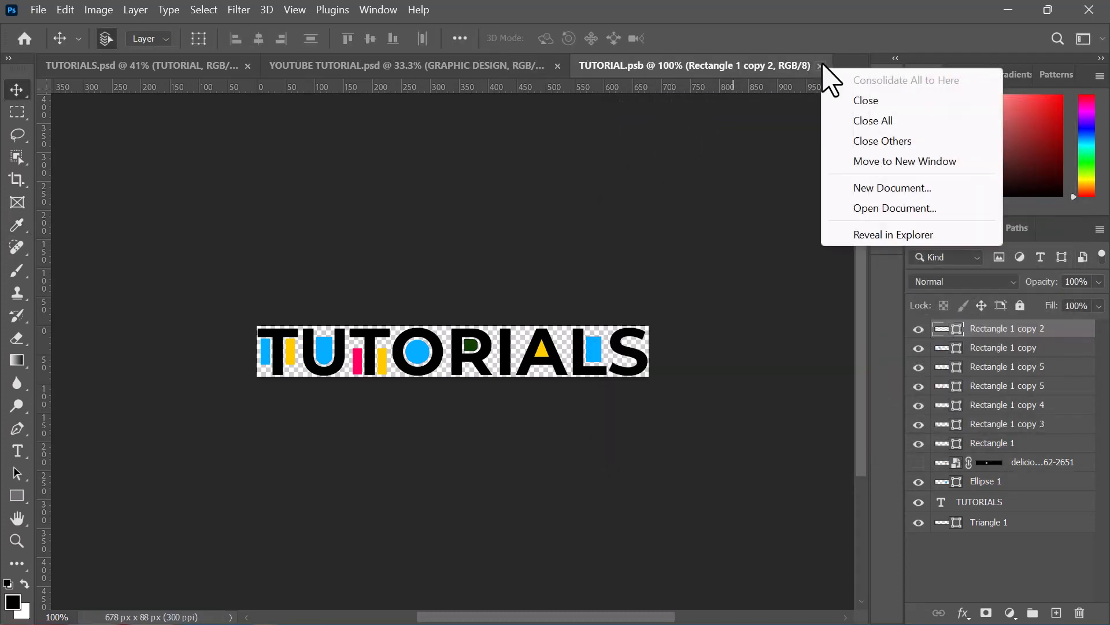
pyautogui.click(821, 63)
pyautogui.click(821, 65)
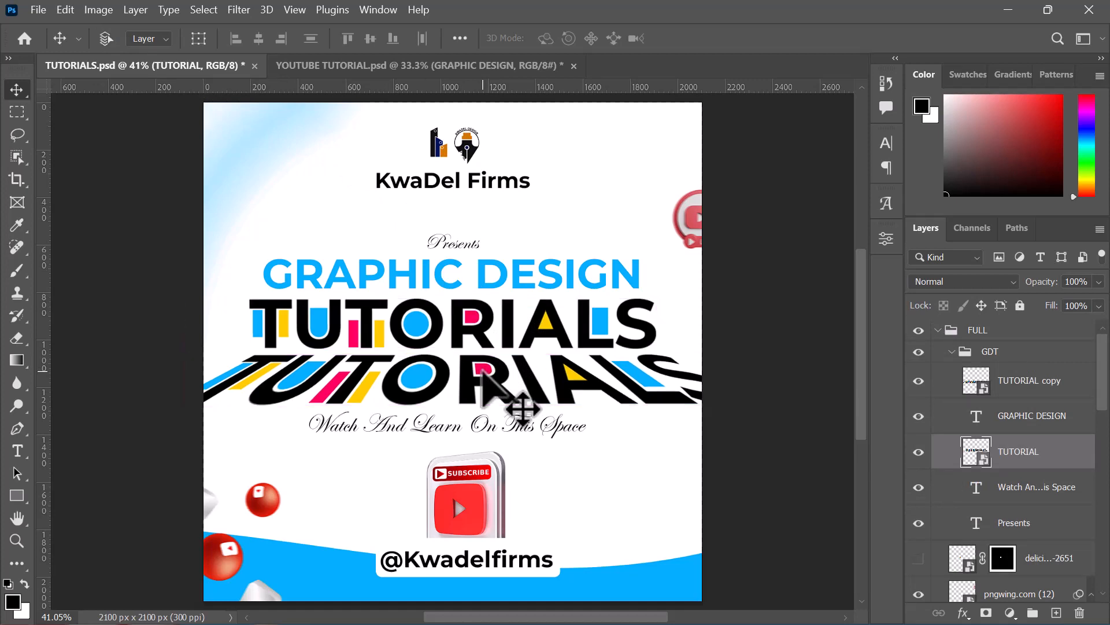
# - Convert the TUTORIALS text layer in YOUTUBE TUTORIAL.psd to a smart object
pyautogui.click(431, 65)
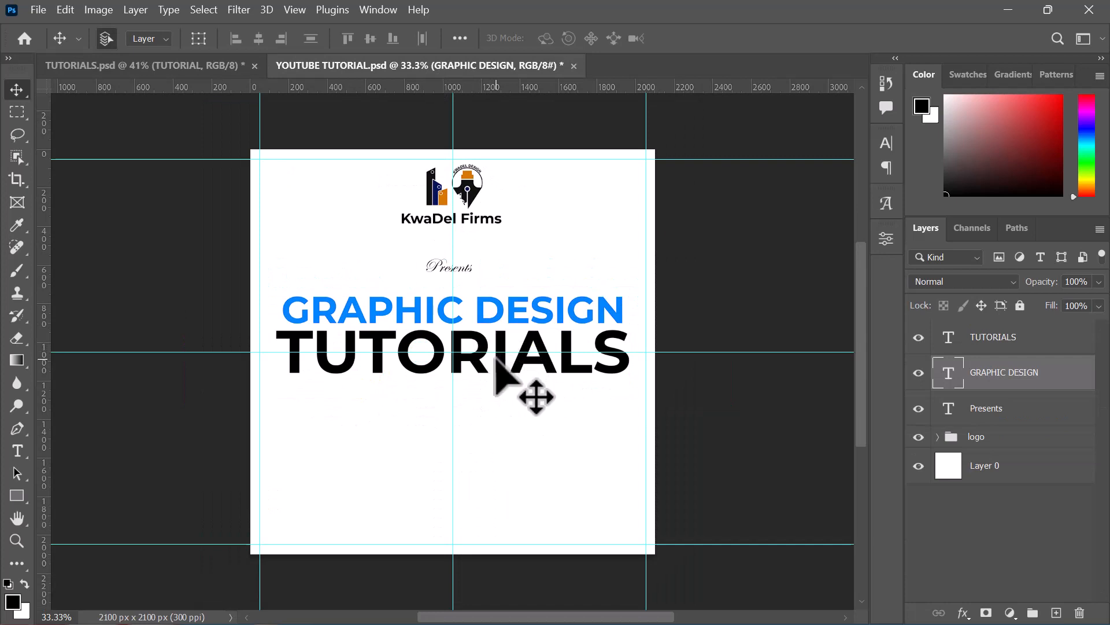
pyautogui.click(990, 341)
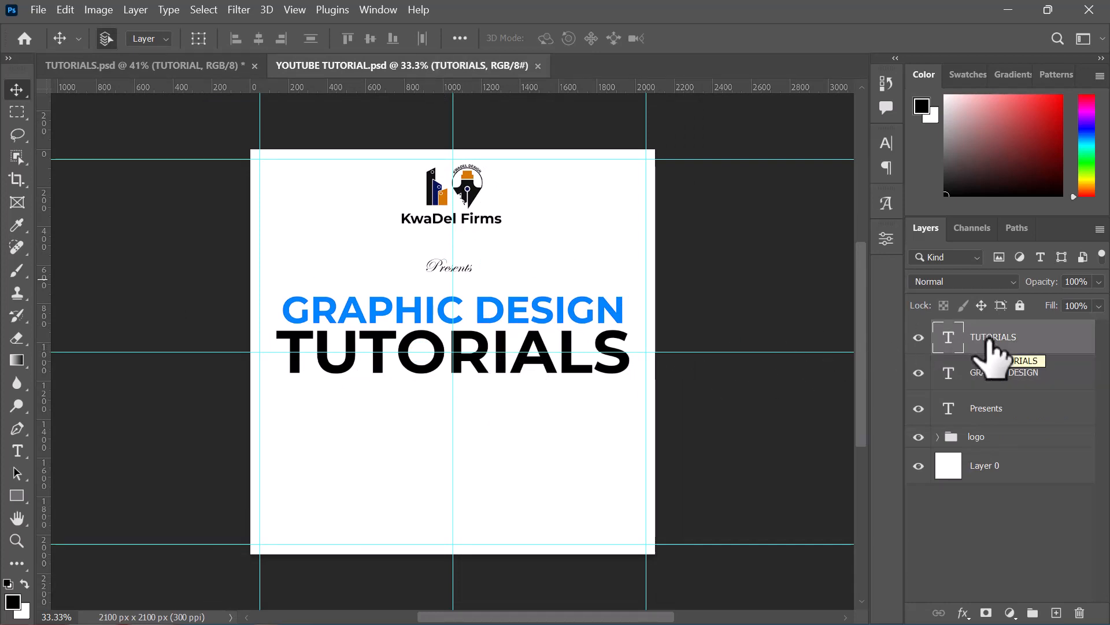
pyautogui.rightClick(990, 350)
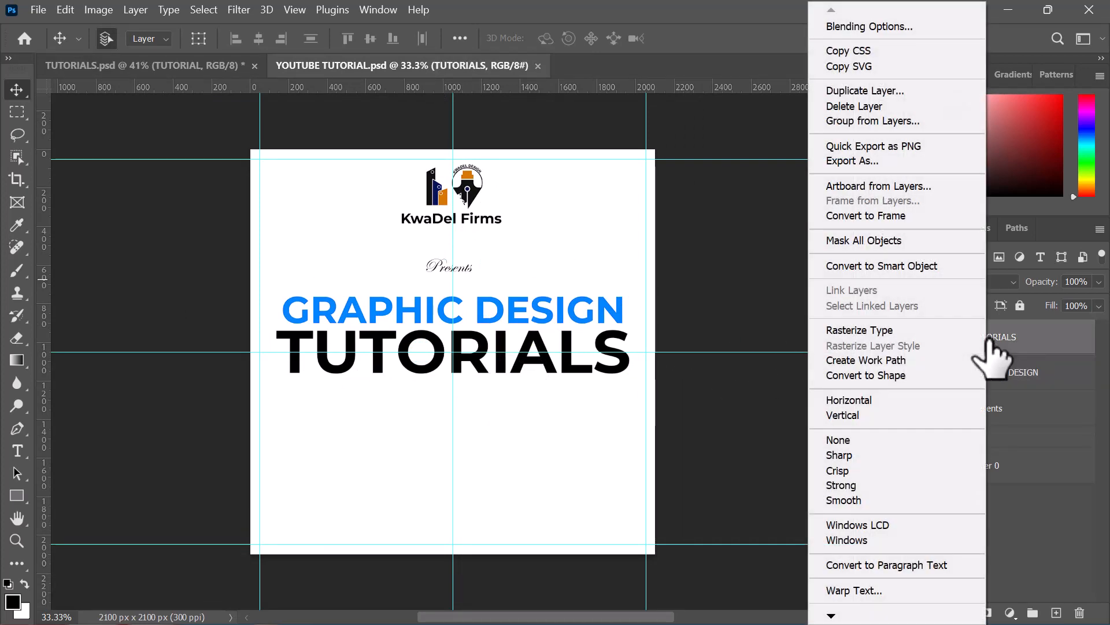
pyautogui.click(908, 267)
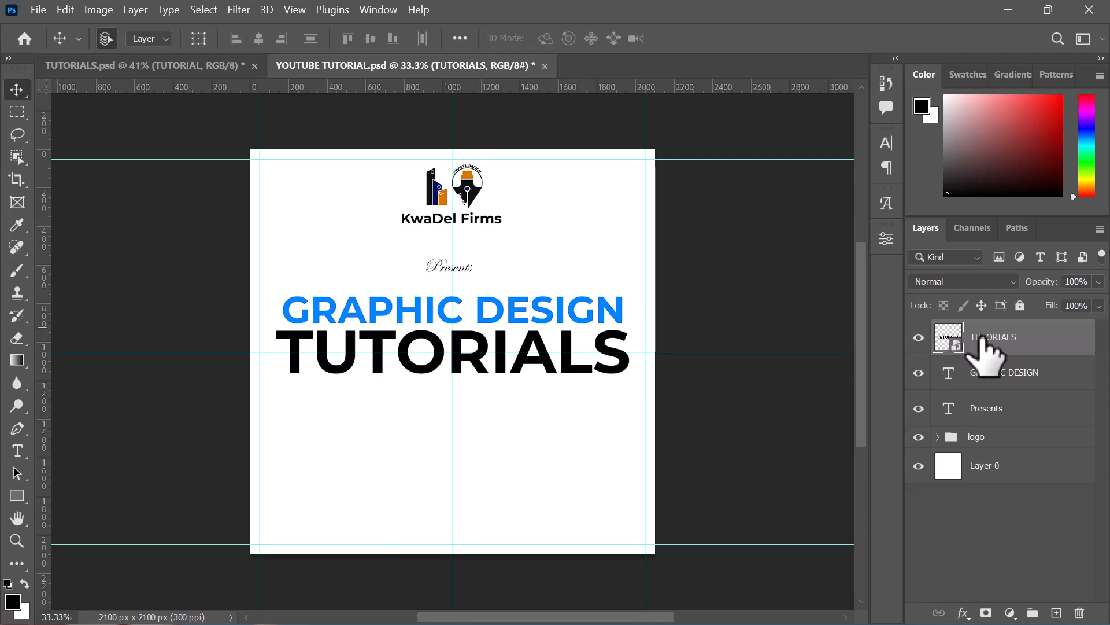
# - Duplicate the TUTORIALS smart object, place the copy directly beneath the original, and save the document
pyautogui.rightClick(948, 341)
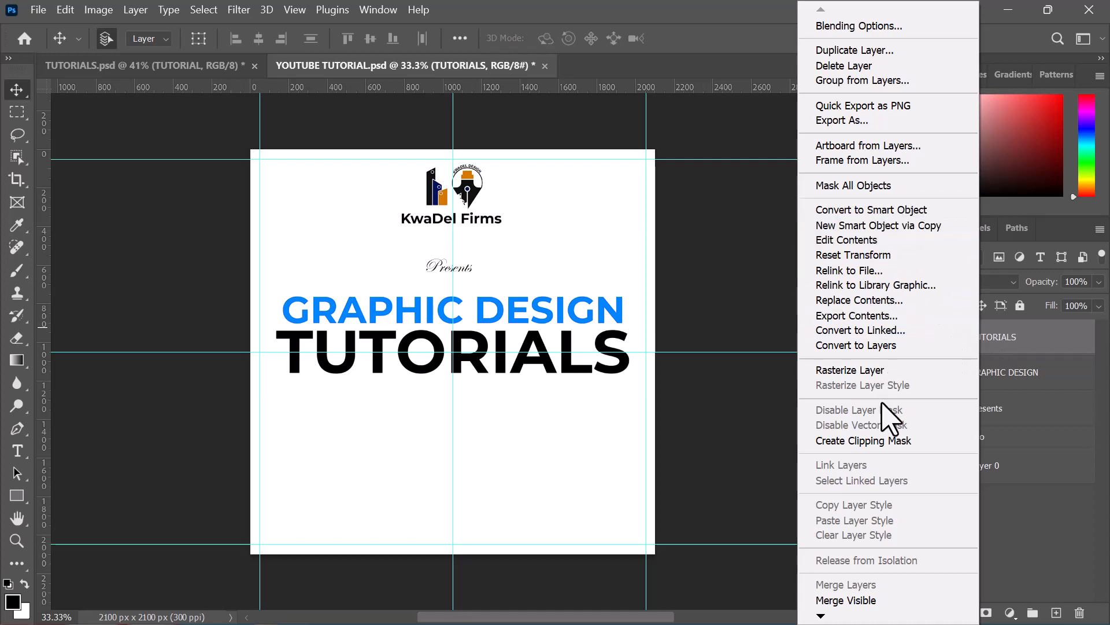
pyautogui.click(855, 50)
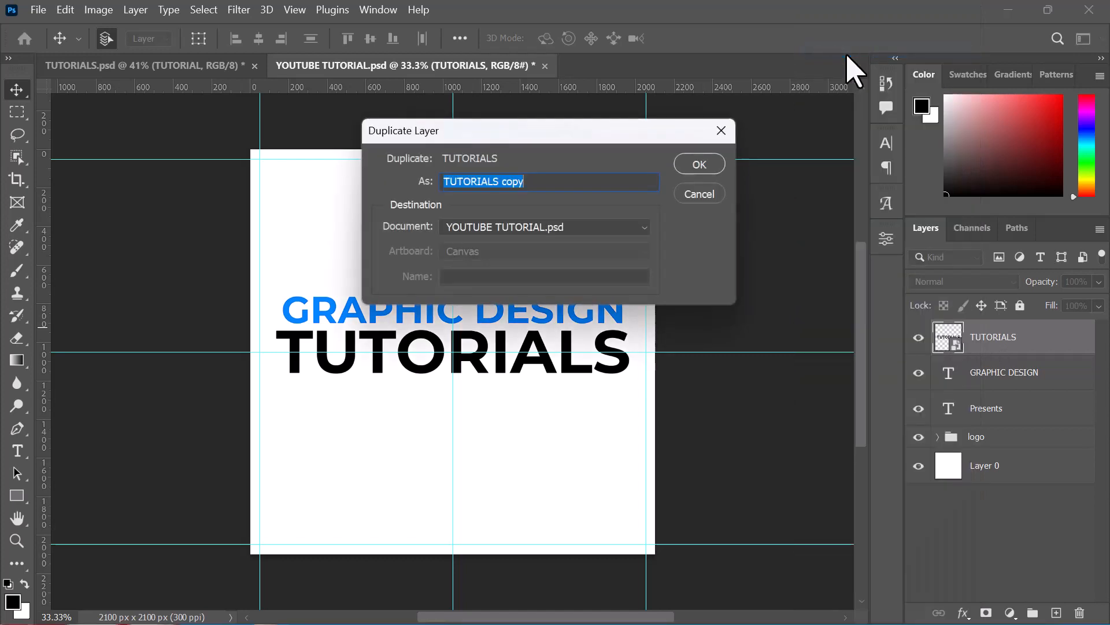
pyautogui.click(721, 174)
pyautogui.moveTo(516, 368); pyautogui.dragTo(517, 419)
pyautogui.hotkey('ctrl', 's')
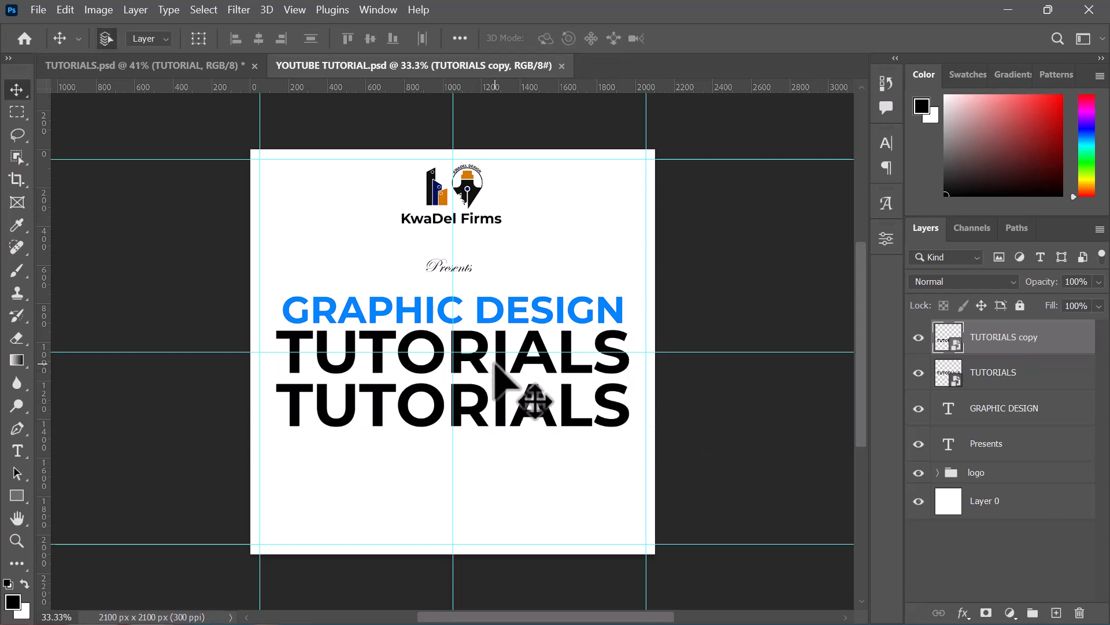
# - Replace the text inside the TUTORIALS smart object with COBRA, save it, return to YOUTUBE TUTORIAL.psd and close the contents document
pyautogui.doubleClick(951, 377)
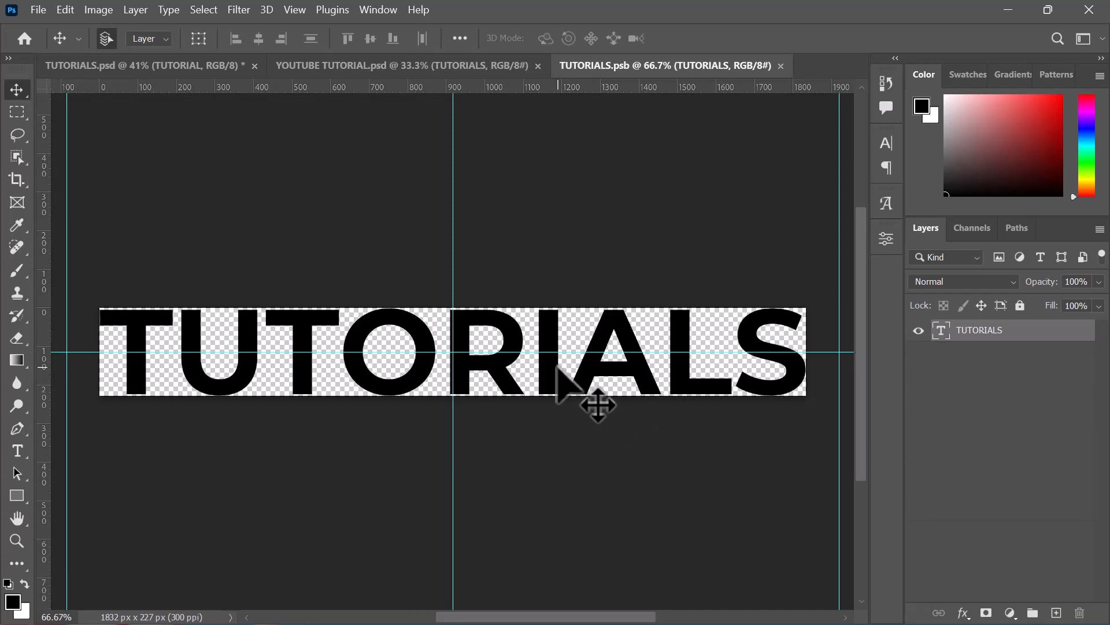
pyautogui.doubleClick(556, 366)
pyautogui.write('COB')
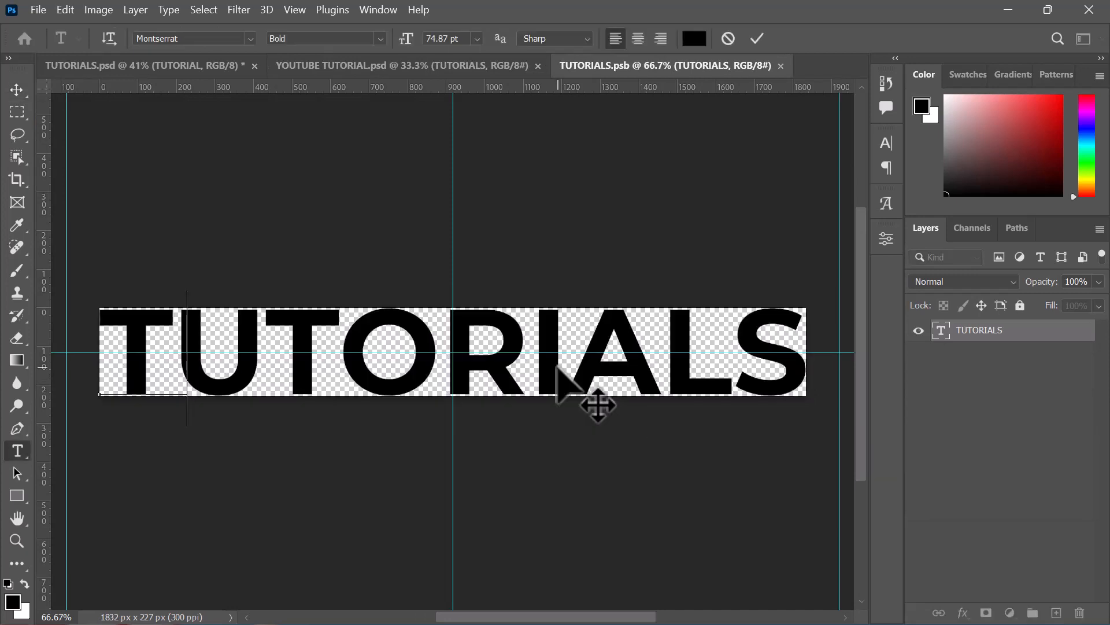
pyautogui.write('RA')
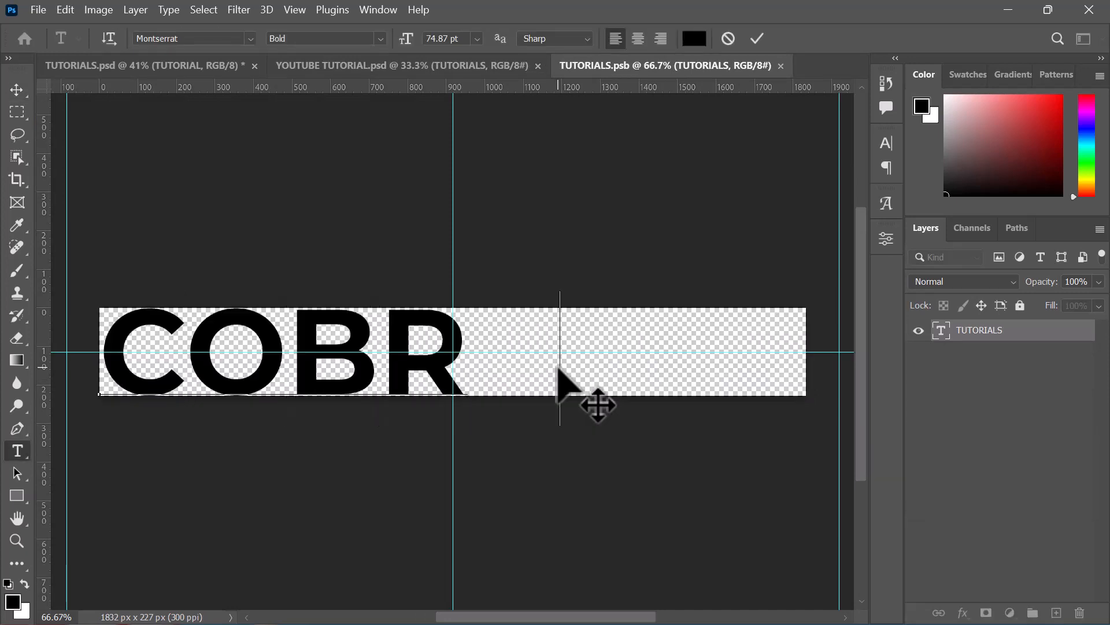
pyautogui.click(757, 34)
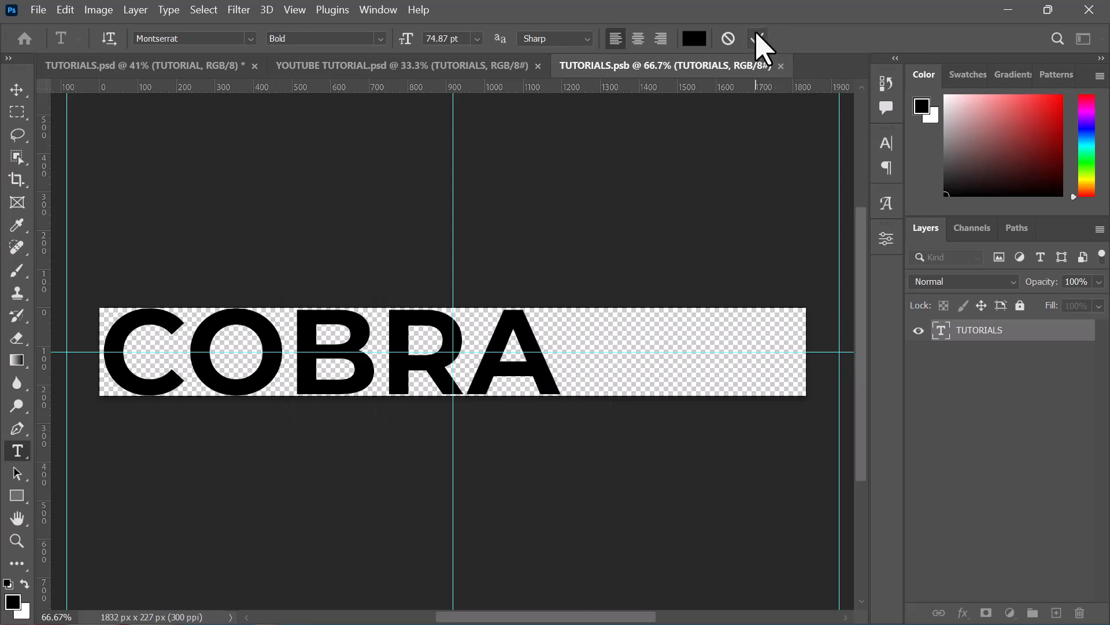
pyautogui.press('v')
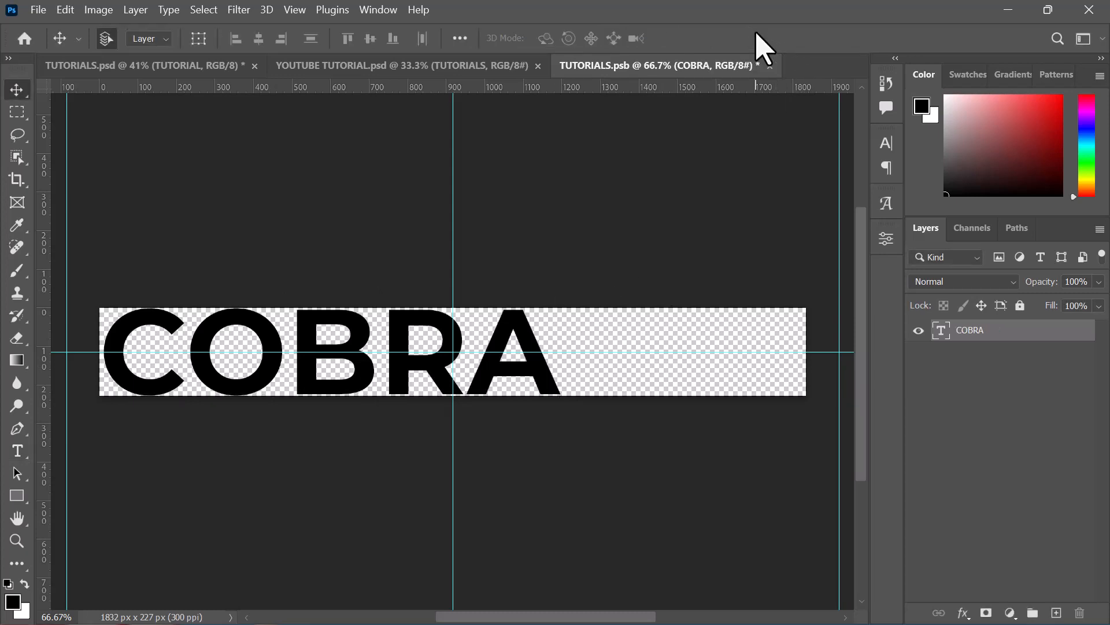
pyautogui.hotkey('ctrl', 's')
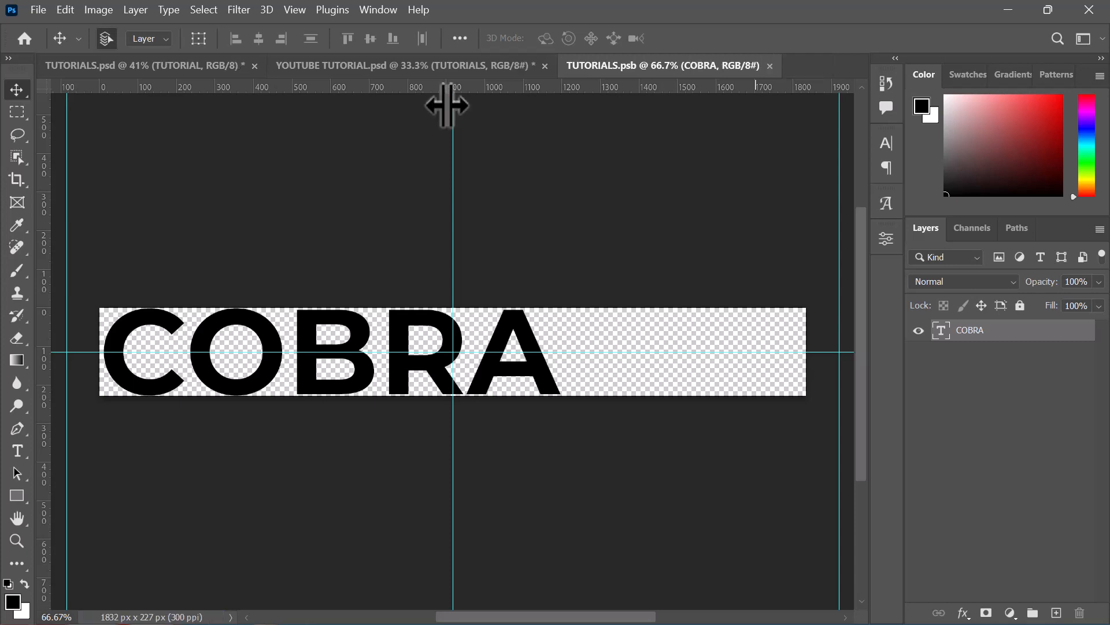
pyautogui.click(333, 71)
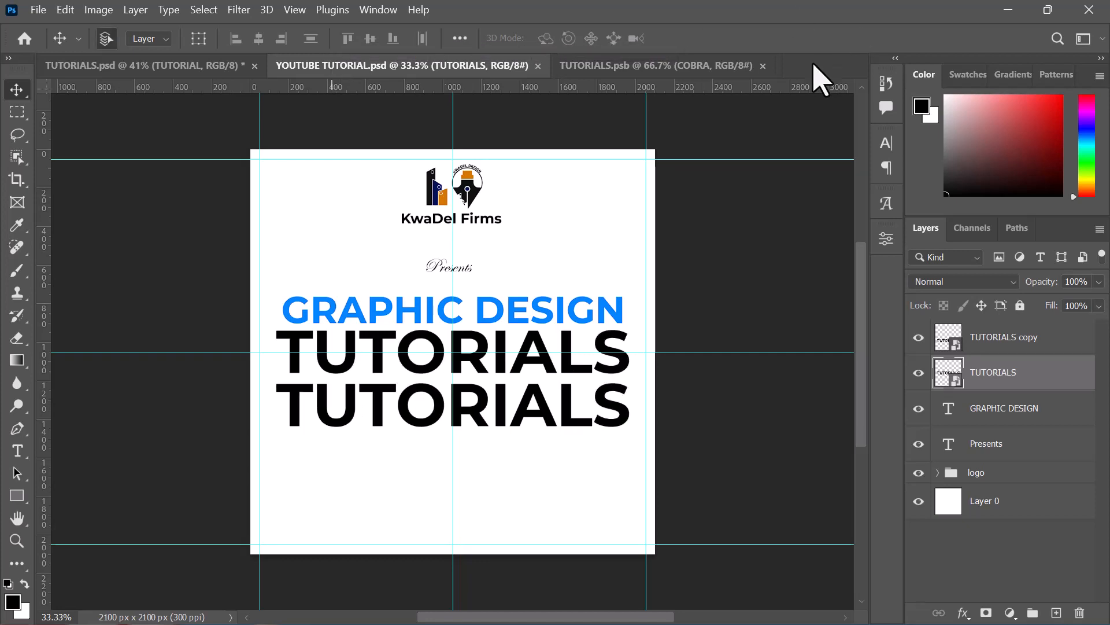
pyautogui.click(763, 66)
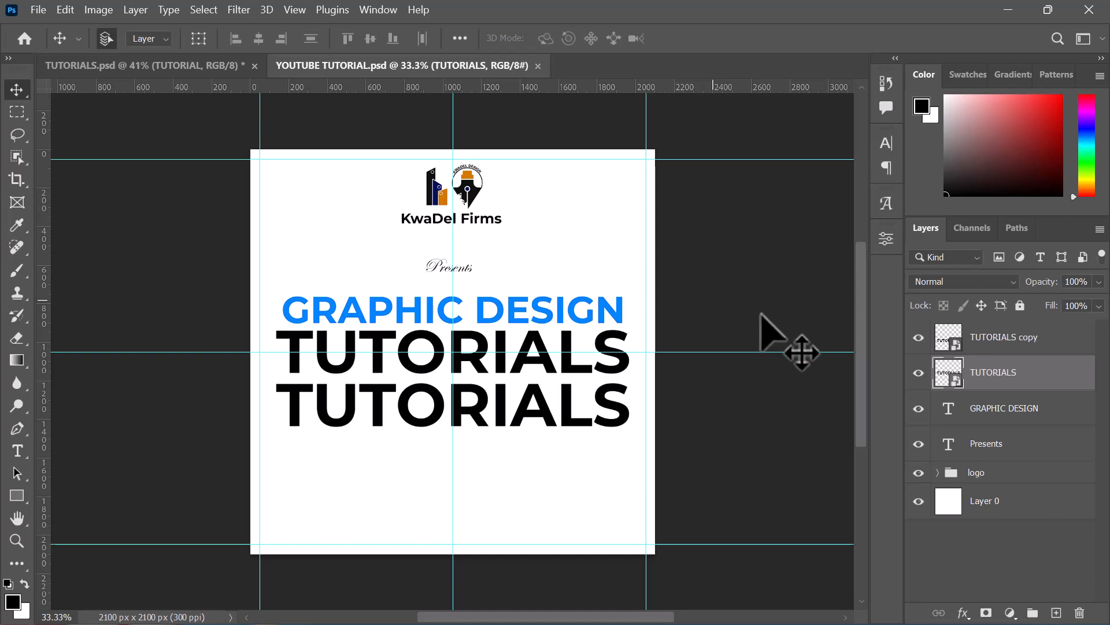
# - Open the TUTORIALS smart object's contents, shrink the text slightly inward from both ends, and hide the guides
pyautogui.doubleClick(958, 378)
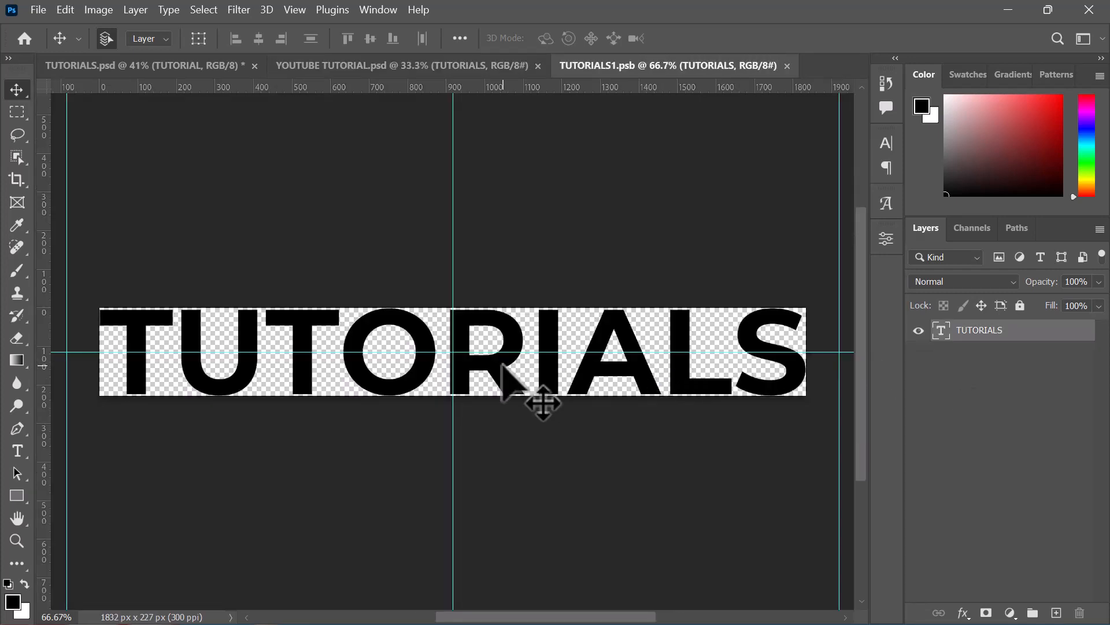
pyautogui.hotkey('ctrl', 't')
pyautogui.moveTo(99, 360); pyautogui.dragTo(108, 361)
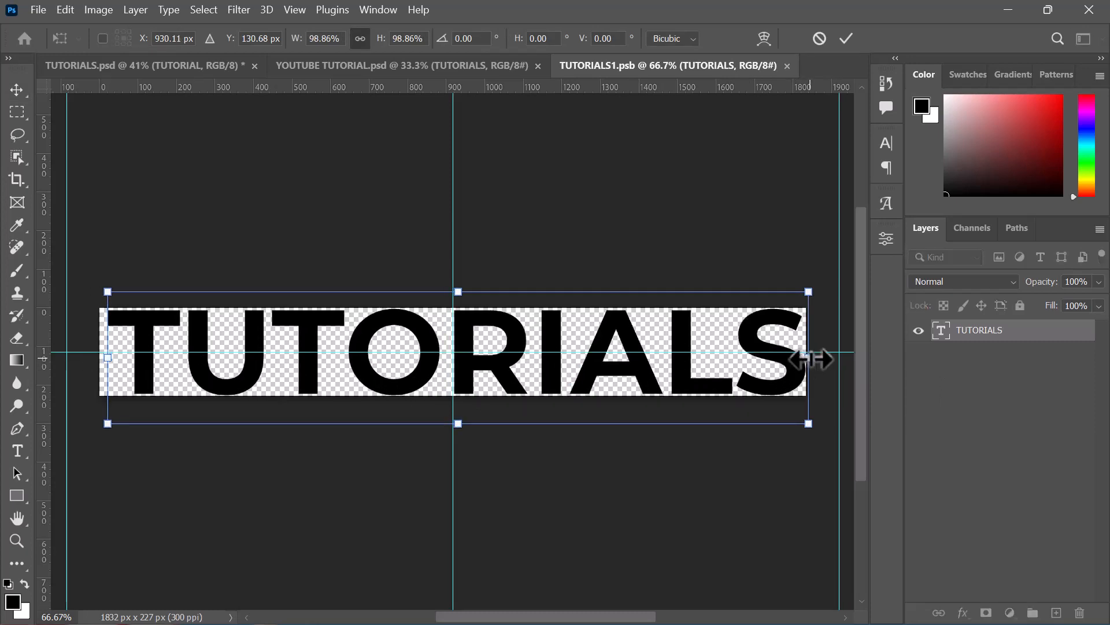
pyautogui.moveTo(808, 359); pyautogui.dragTo(801, 358)
pyautogui.press('Return')
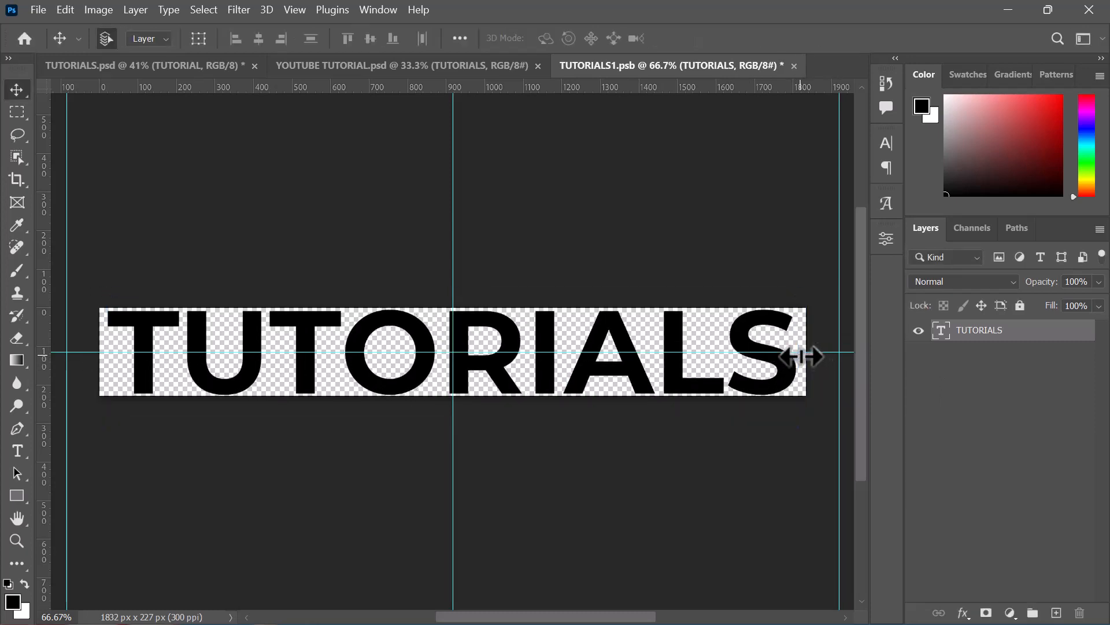
pyautogui.hotkey('ctrl', ';')
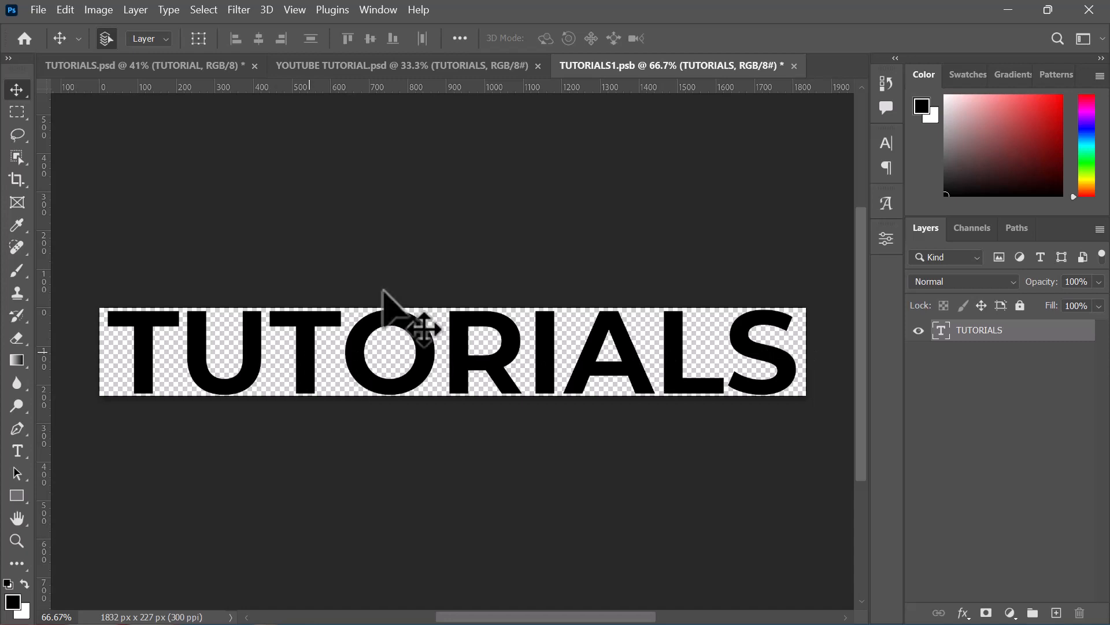
# - Following the TUTORIALS.psd reference, draw a black, strokeless rectangle about 47 by 126 px left of the first T's stem in TUTORIALS1.psb
pyautogui.click(180, 68)
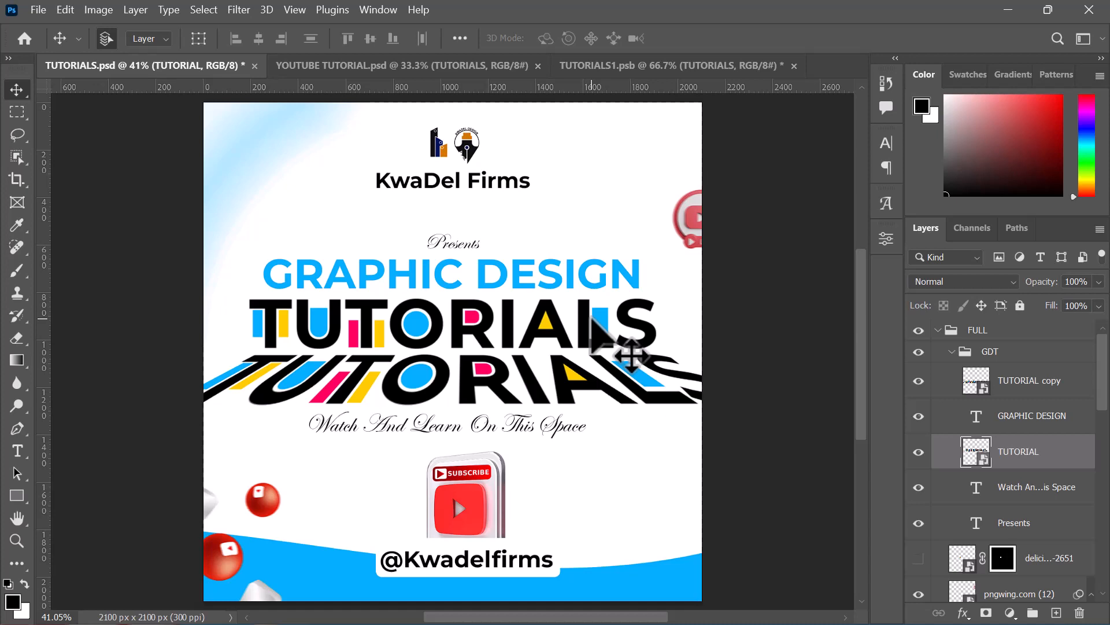
pyautogui.click(602, 66)
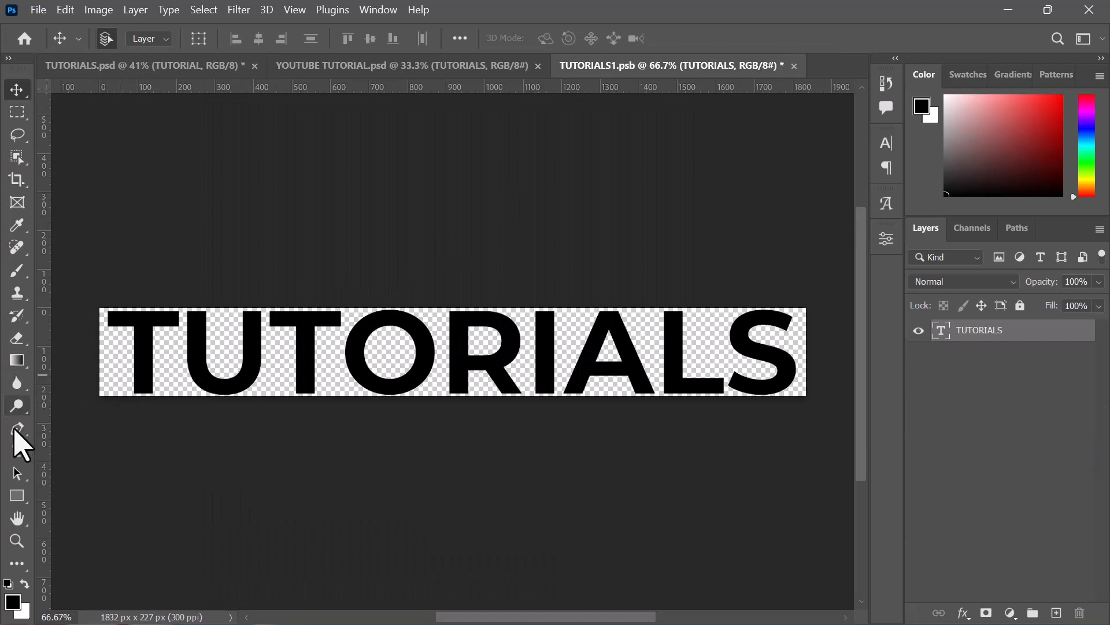
pyautogui.click(17, 495)
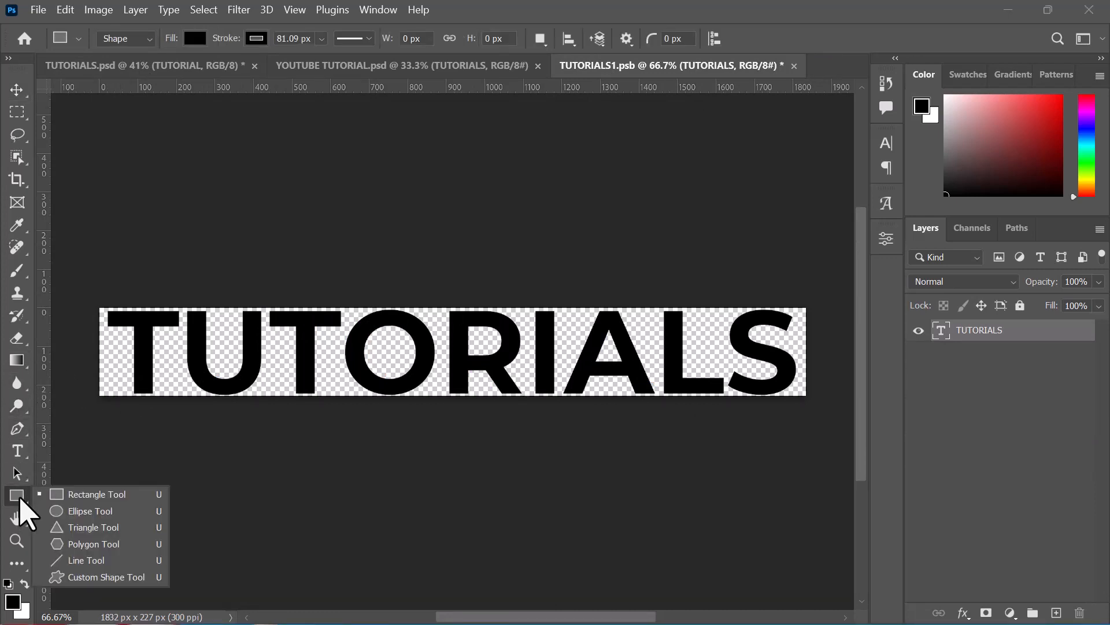
pyautogui.click(58, 494)
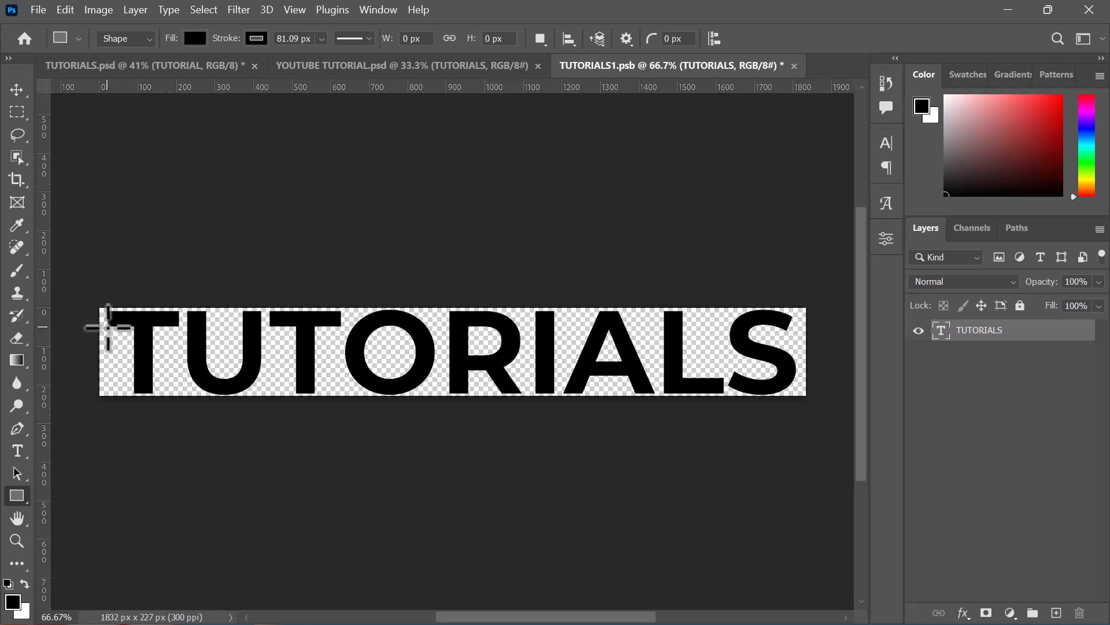
pyautogui.moveTo(108, 328); pyautogui.dragTo(122, 376)
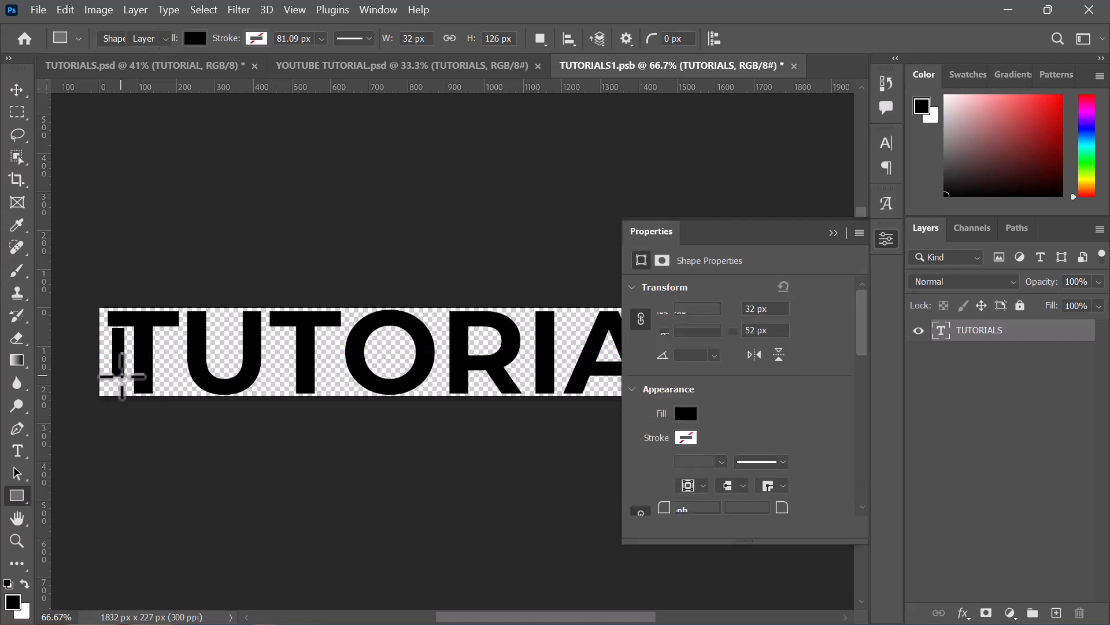
pyautogui.hotkey('ctrl', 't')
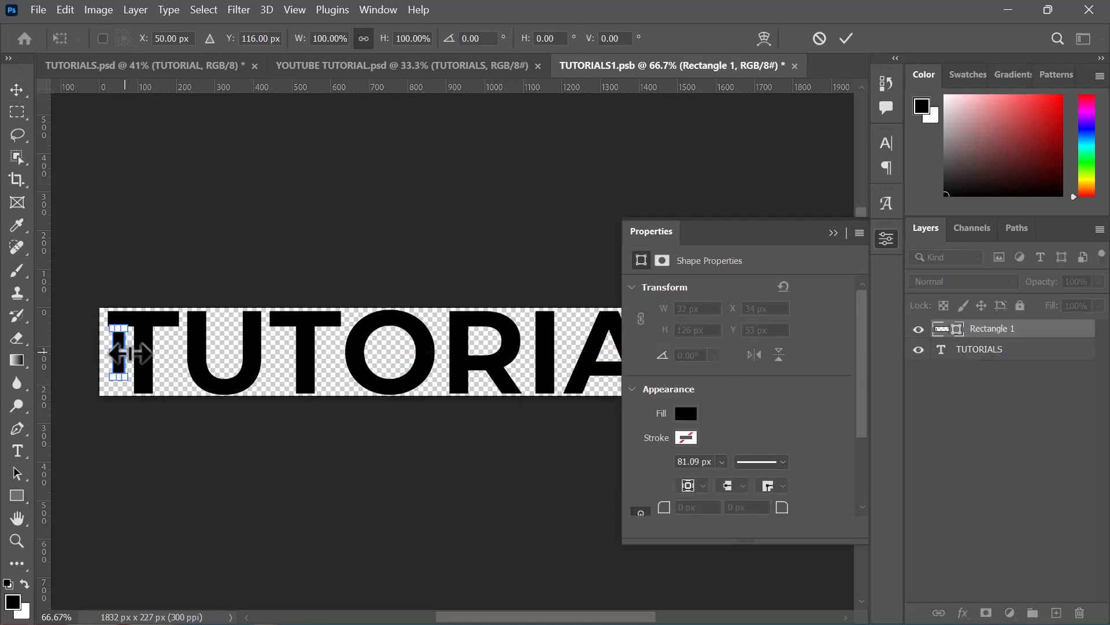
pyautogui.moveTo(130, 352); pyautogui.dragTo(135, 352)
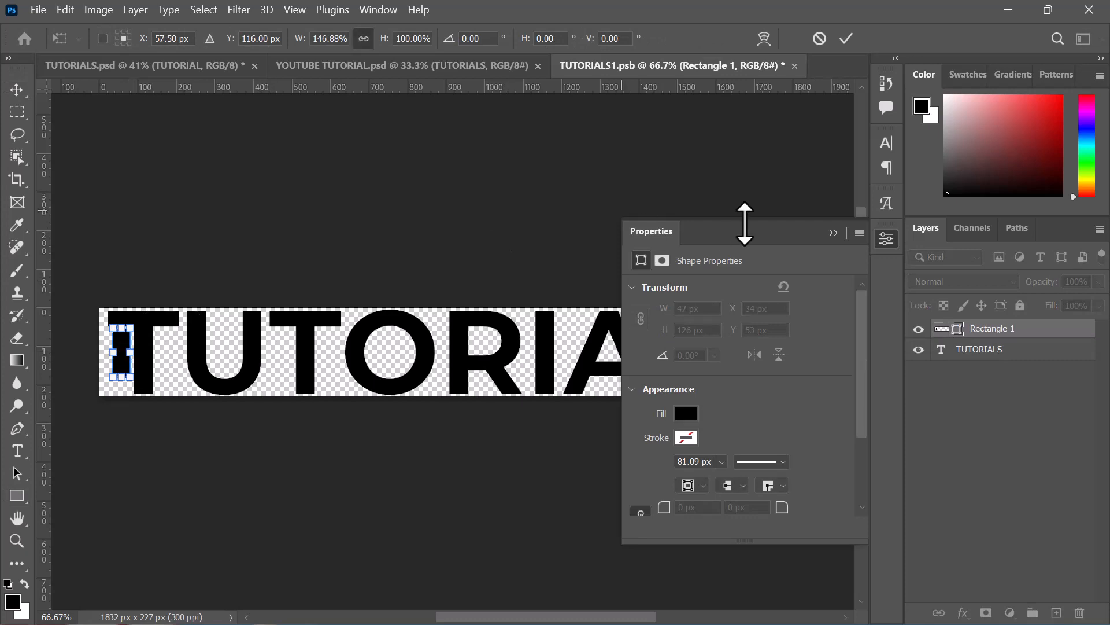
pyautogui.click(839, 250)
pyautogui.press('Return')
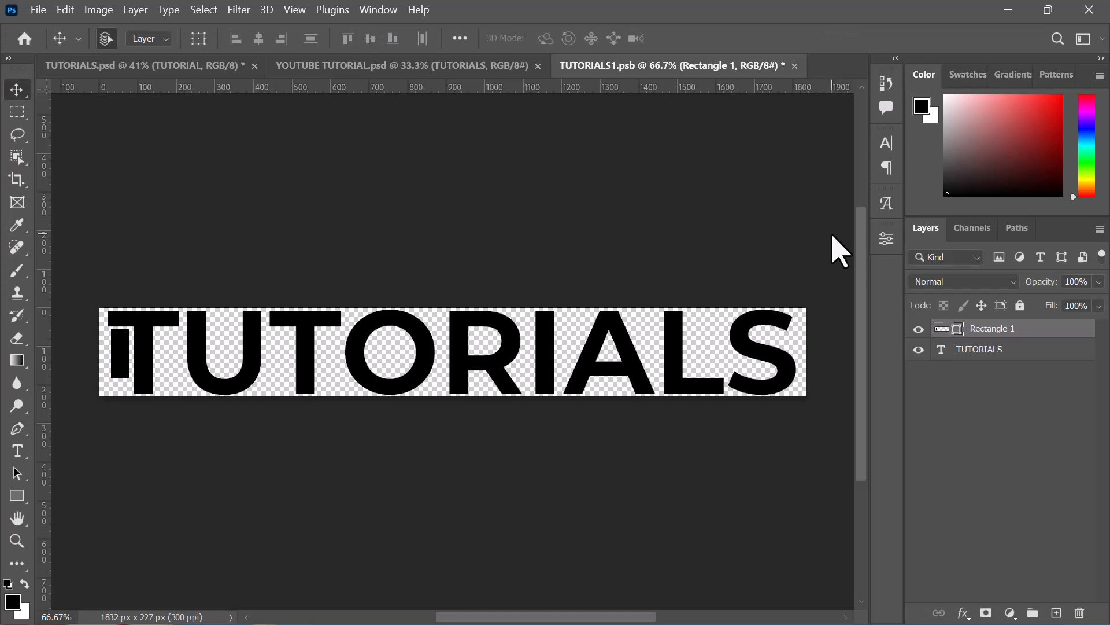
# - Duplicate the rectangle to the right of the first T's stem, and place copies of both rectangles lower beside the second T's stem
pyautogui.hotkey('ctrl', 'j')
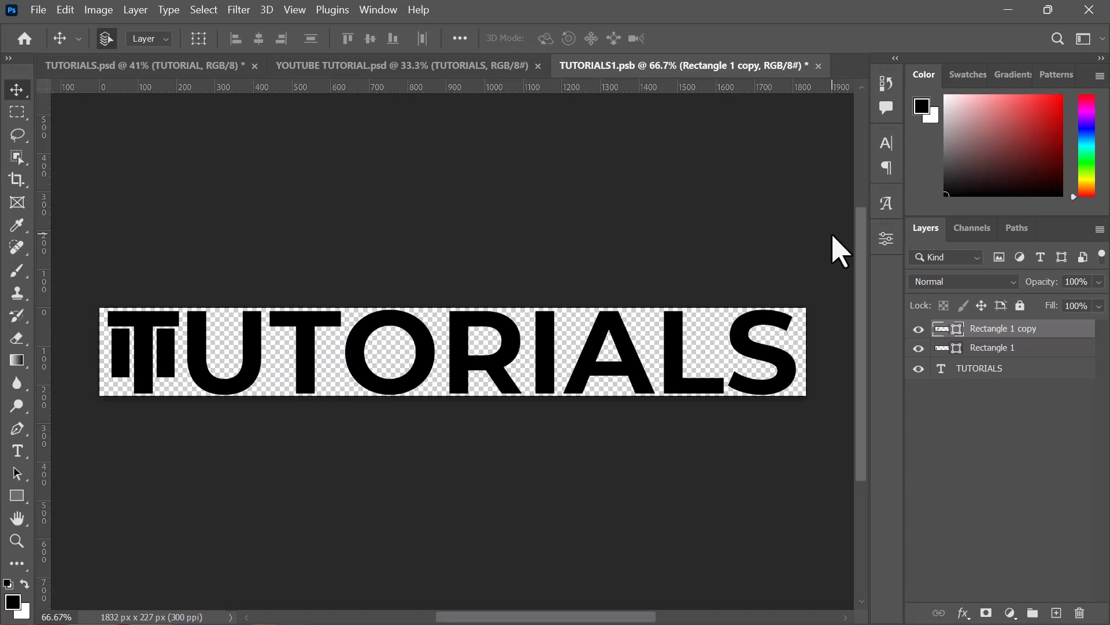
pyautogui.keyDown('shift'); pyautogui.click(993, 348); pyautogui.keyUp('shift')
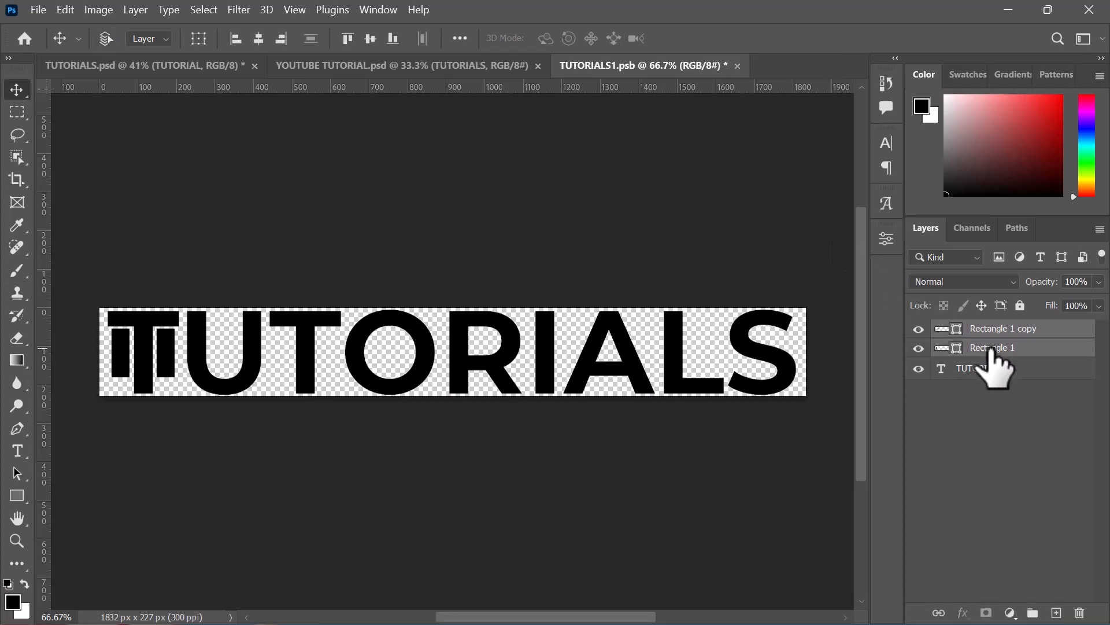
pyautogui.hotkey('ctrl', 'j')
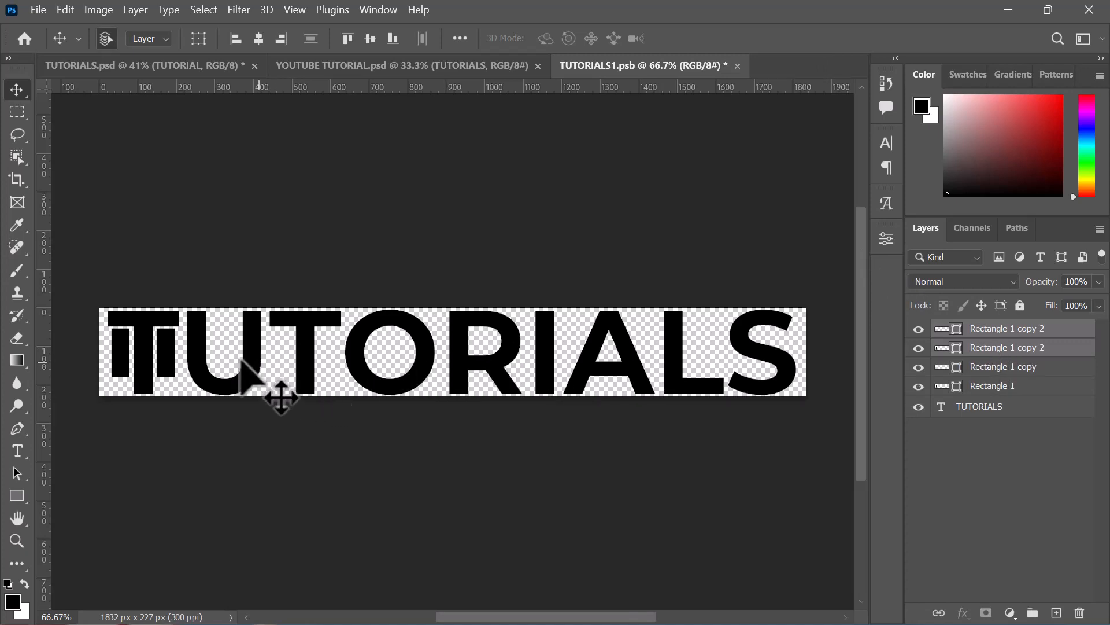
pyautogui.moveTo(308, 325); pyautogui.dragTo(322, 366)
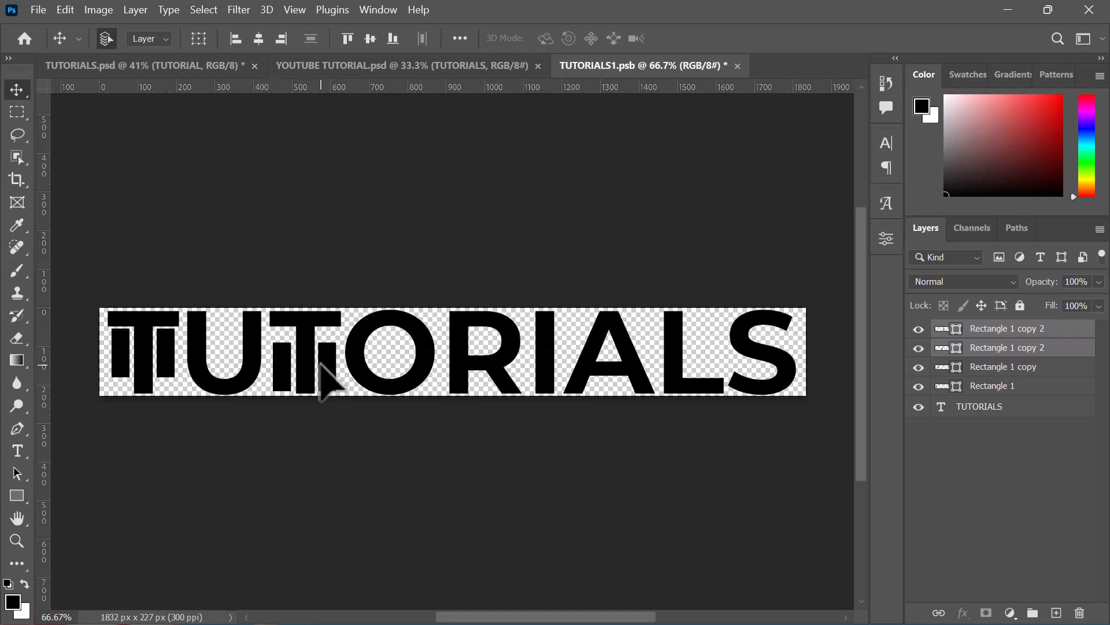
# - Recolor the rectangle left of the first T's stem blue, 007eff
pyautogui.click(138, 370)
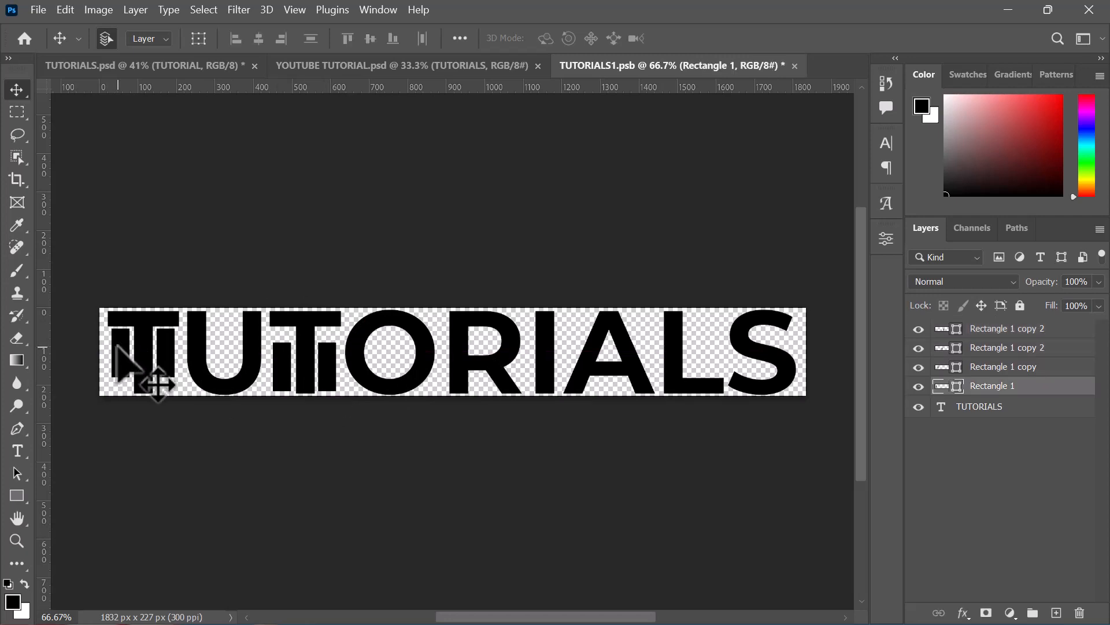
pyautogui.doubleClick(957, 388)
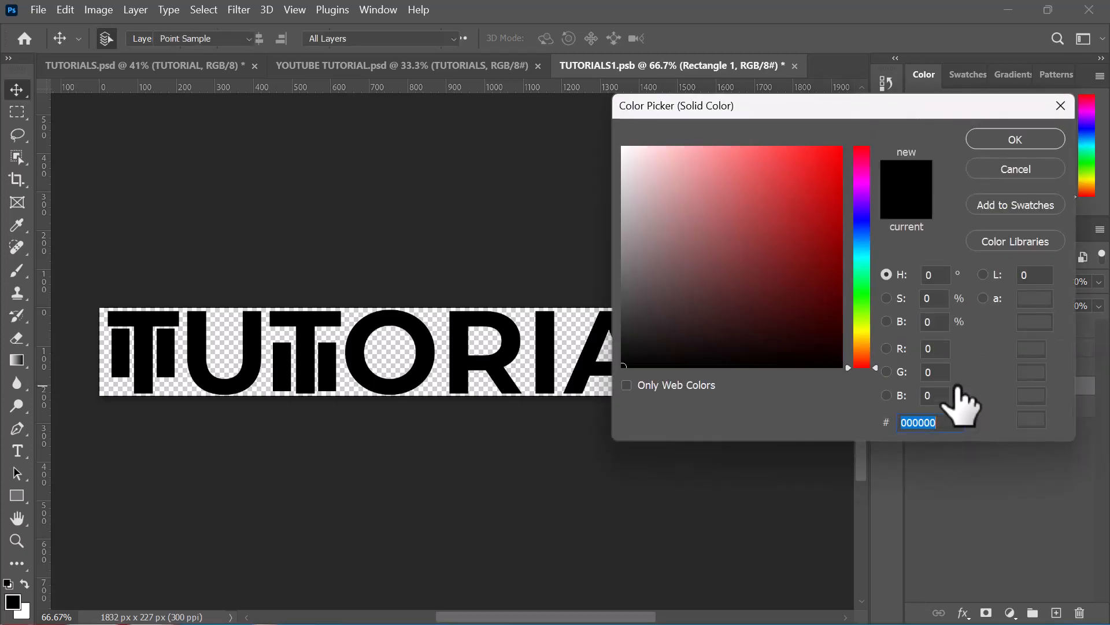
pyautogui.click(865, 239)
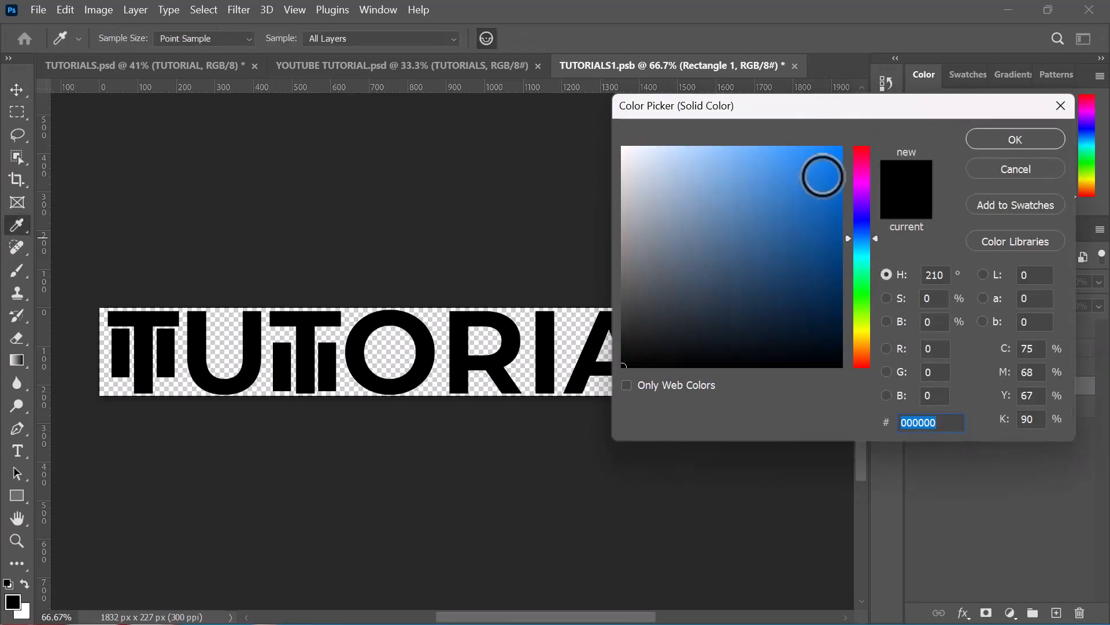
pyautogui.moveTo(820, 174); pyautogui.dragTo(865, 124)
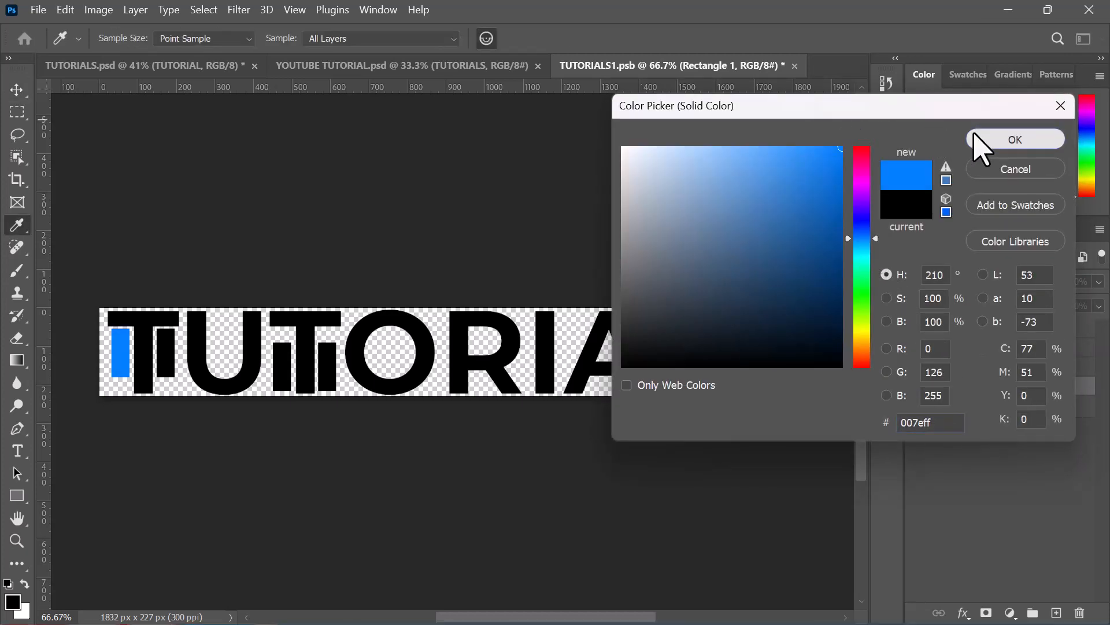
pyautogui.click(986, 140)
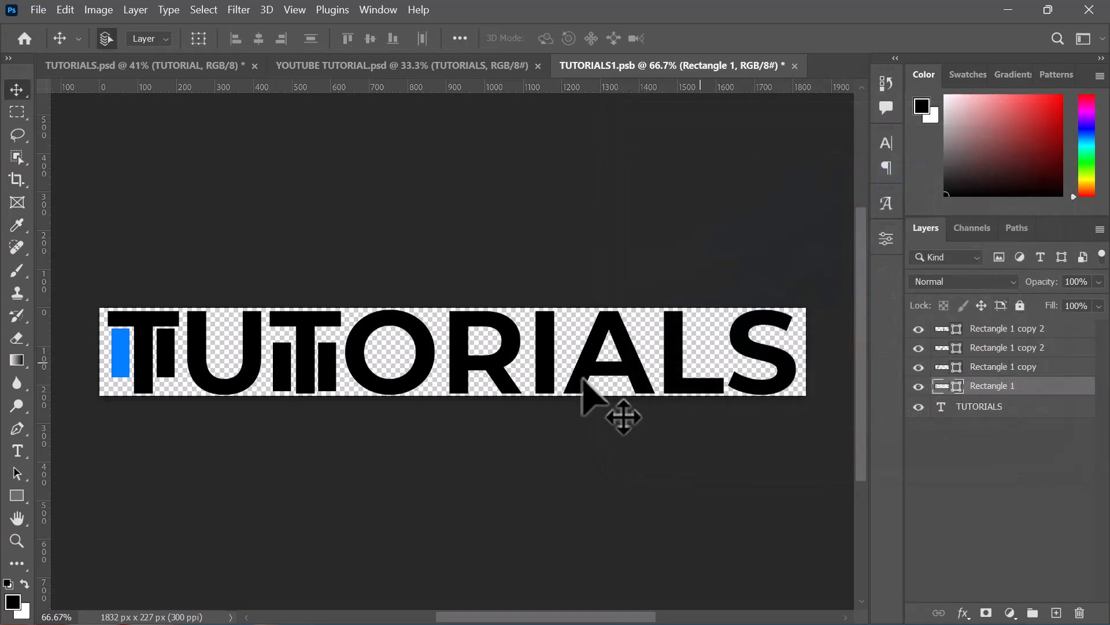
# - Recolor the rectangle right of the first T's stem yellow-orange, ffc600
pyautogui.hotkey('alt', ']')
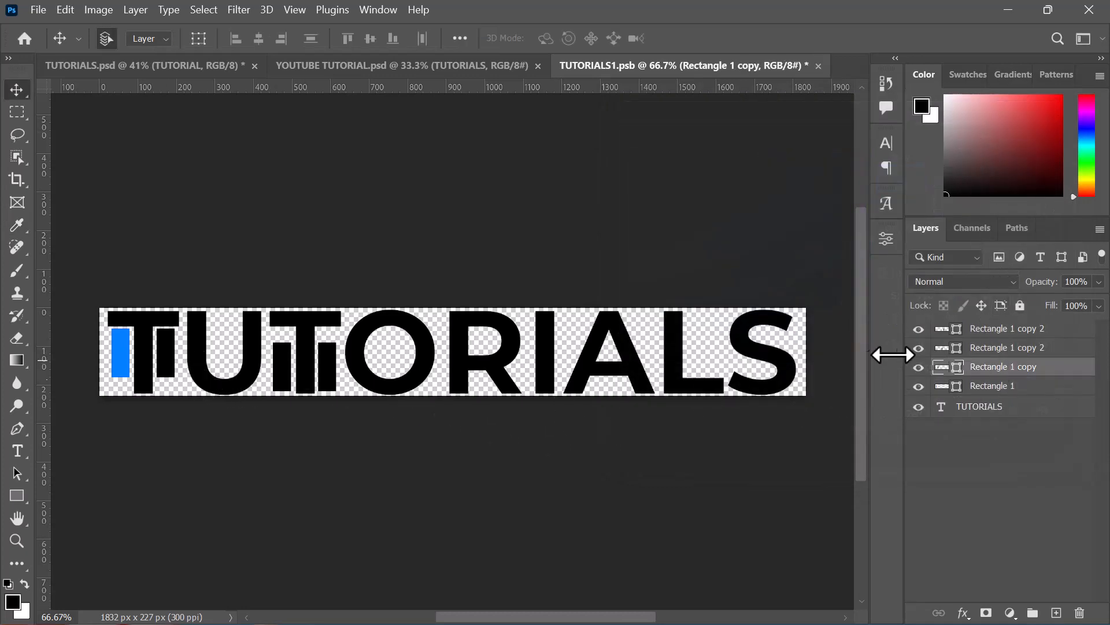
pyautogui.doubleClick(958, 368)
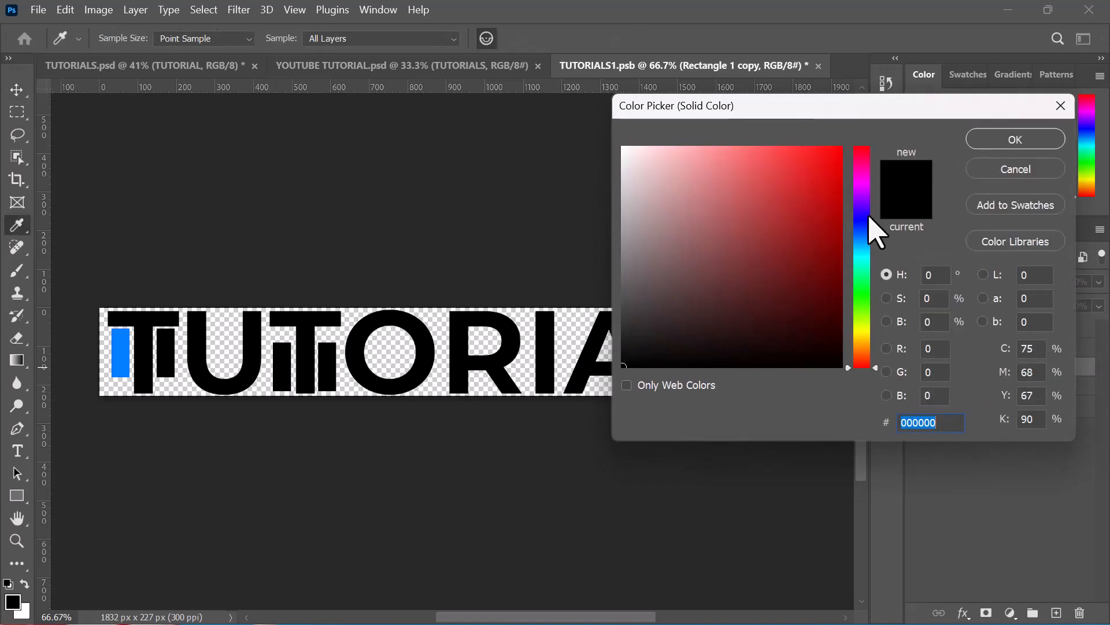
pyautogui.click(862, 334)
pyautogui.moveTo(839, 297)
pyautogui.mouseDown()
pyautogui.moveTo(831, 168)
pyautogui.moveTo(873, 104)
pyautogui.mouseUp()
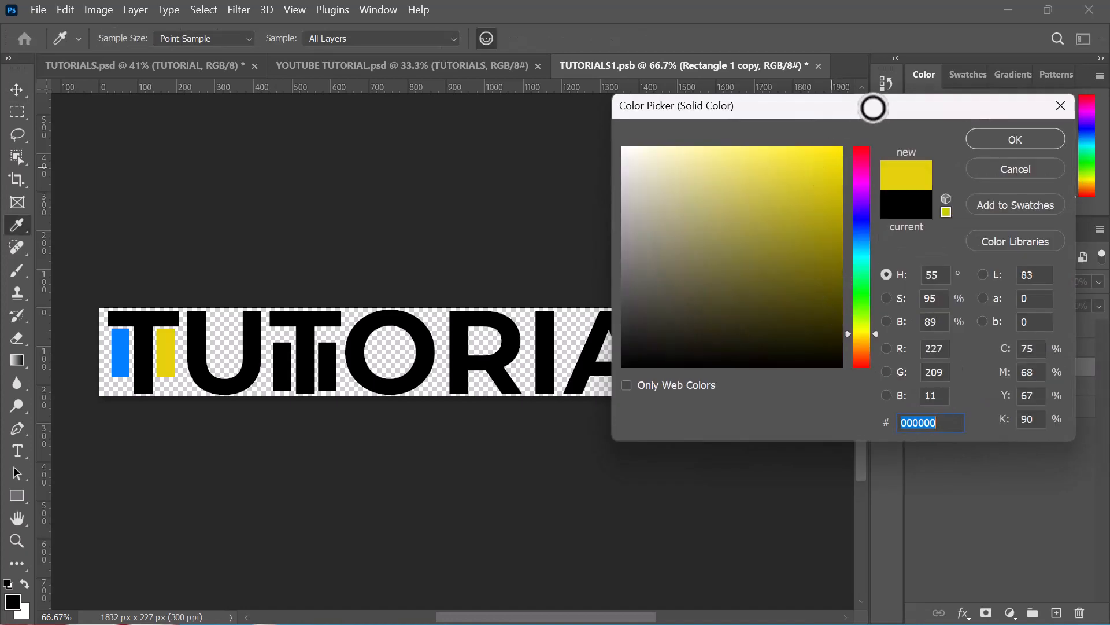
pyautogui.click(863, 340)
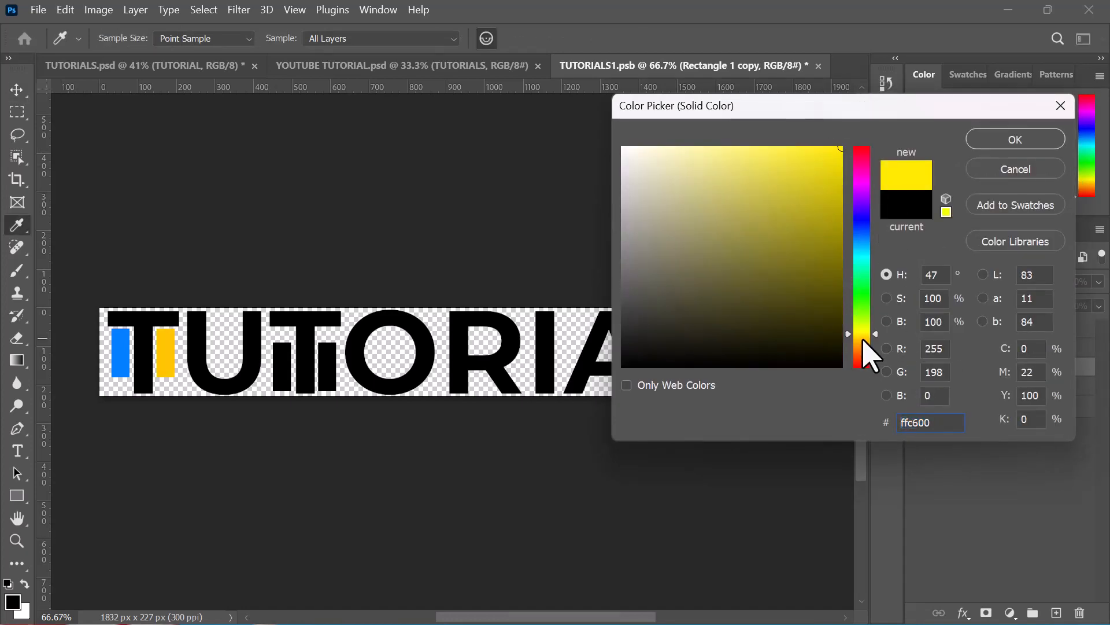
pyautogui.click(997, 139)
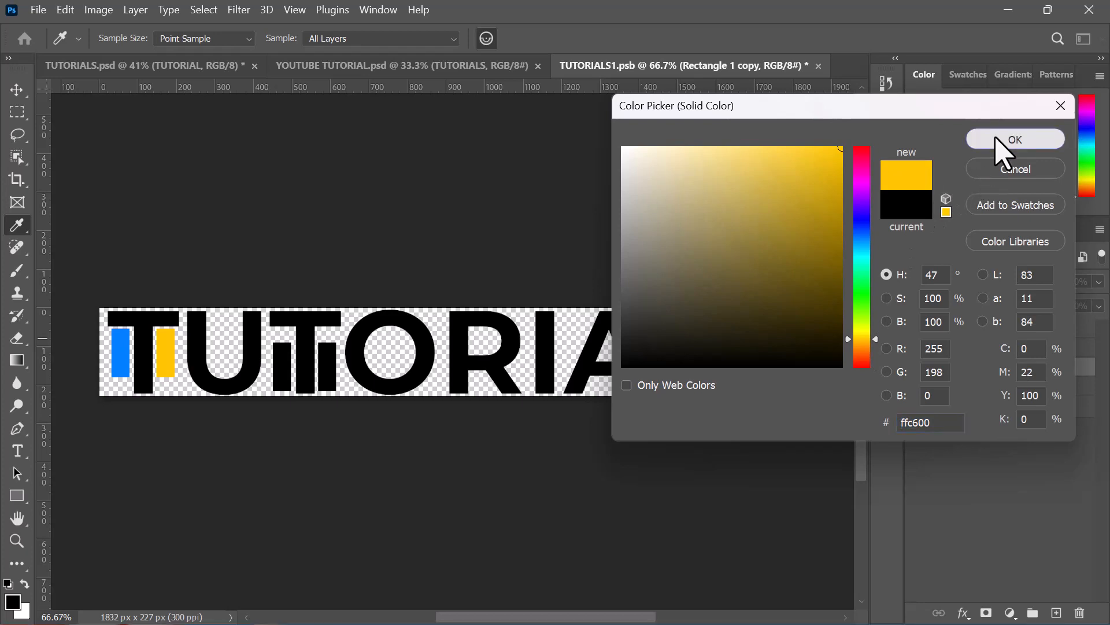
# - Recolor the rectangle left of the second T's stem pink, ff026d
pyautogui.moveTo(295, 360); pyautogui.dragTo(294, 373)
pyautogui.doubleClick(938, 329)
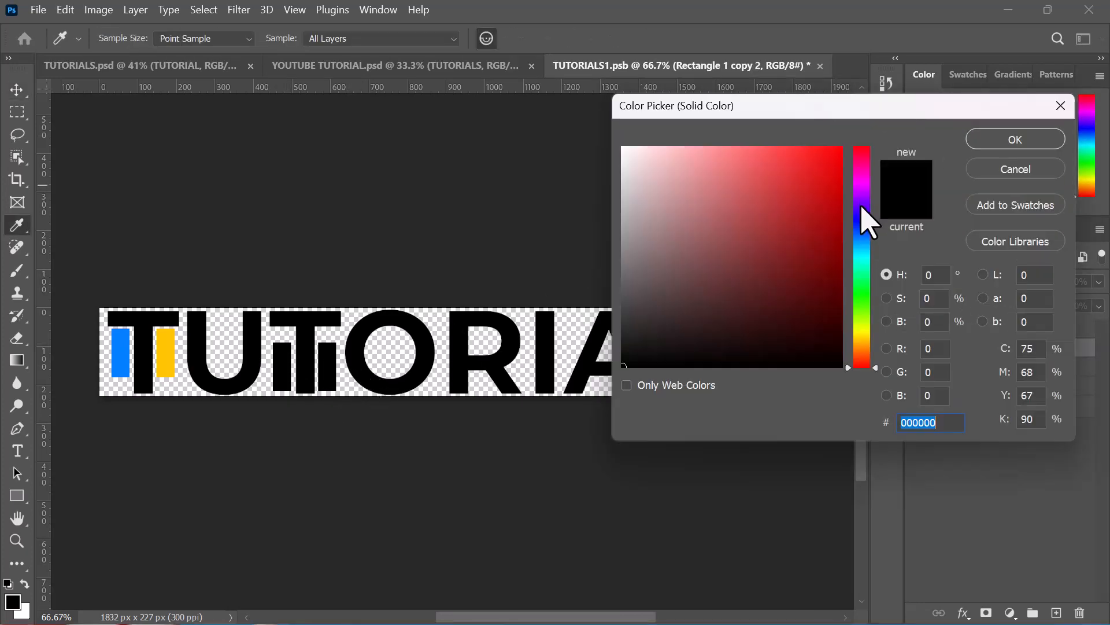
pyautogui.click(863, 218)
pyautogui.moveTo(827, 168); pyautogui.dragTo(845, 133)
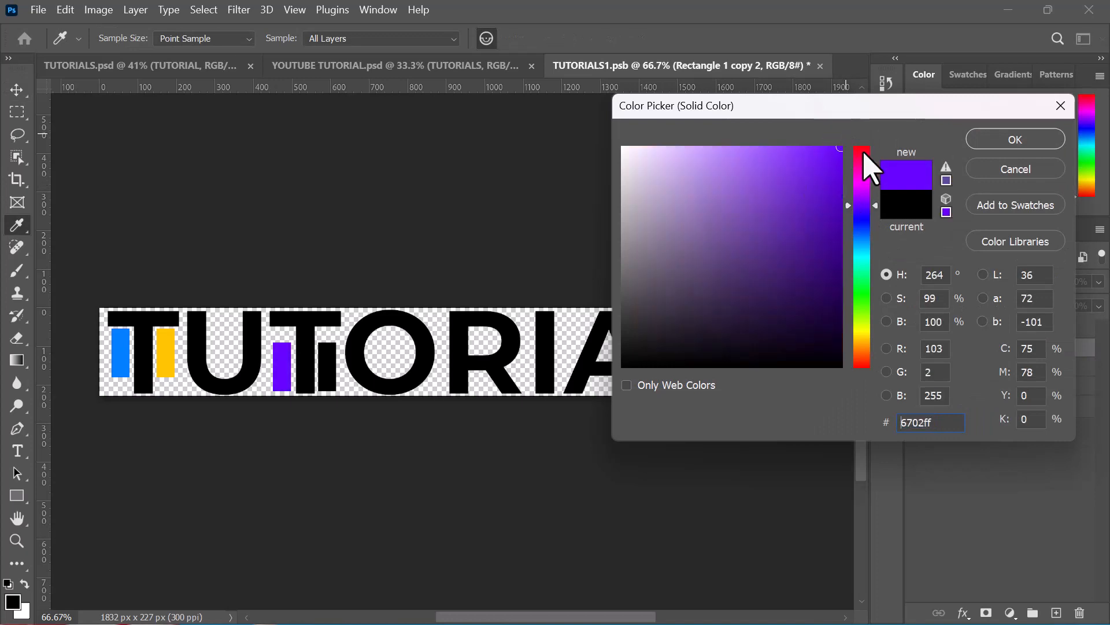
pyautogui.click(863, 163)
pyautogui.click(986, 144)
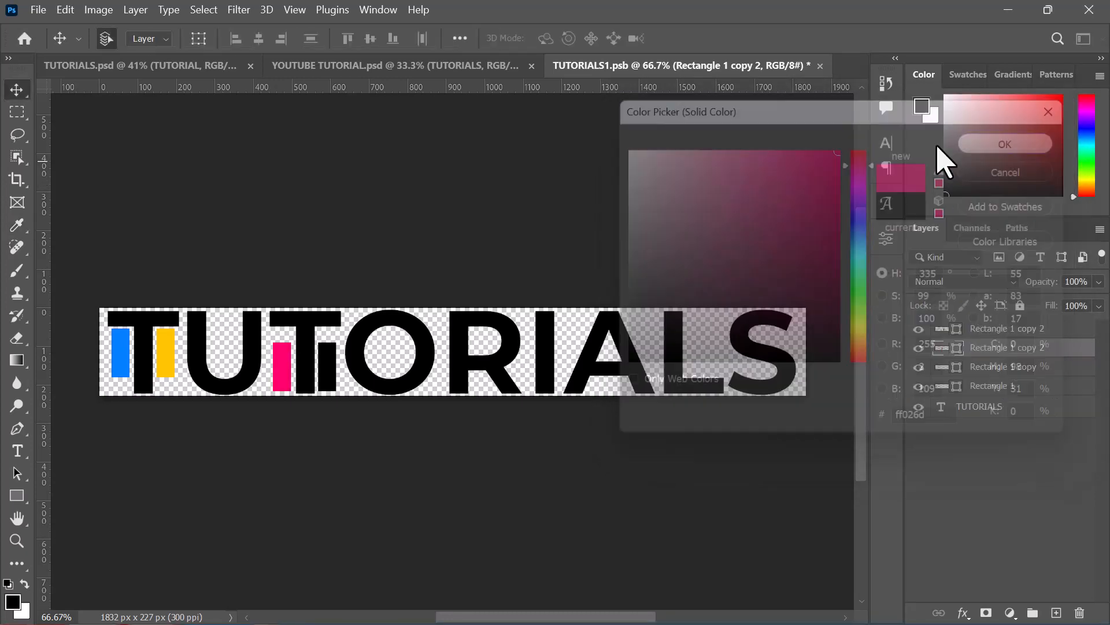
# - Recolor the rectangle right of the second T's stem blue, 007eff, sampling the color from the first T's blue rectangle
pyautogui.doubleClick(957, 332)
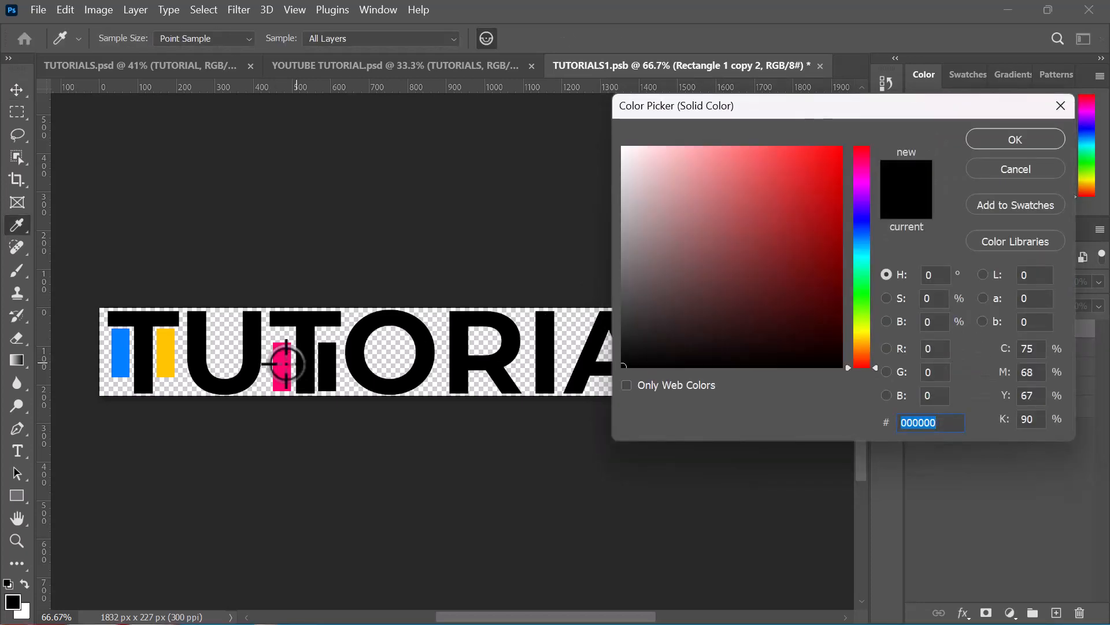
pyautogui.click(162, 351)
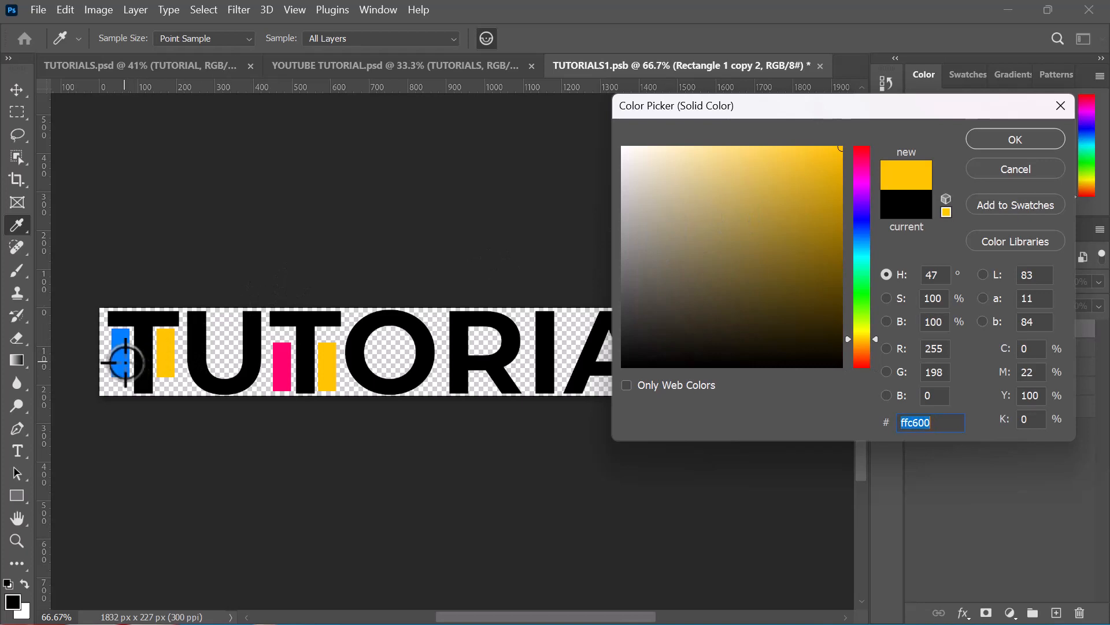
pyautogui.click(125, 361)
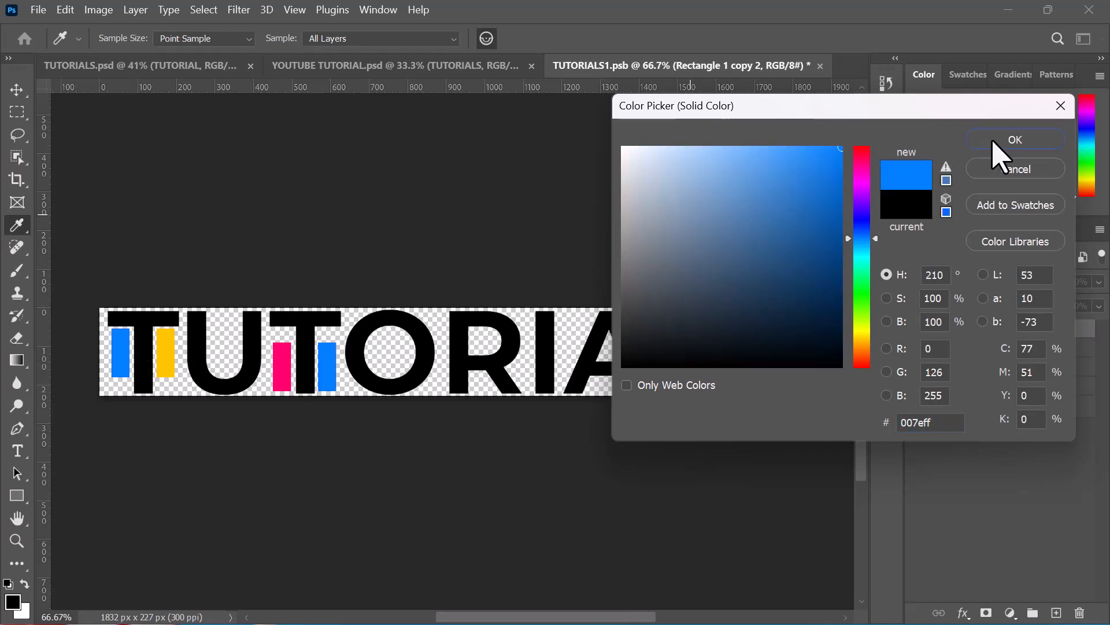
pyautogui.click(1013, 139)
pyautogui.press('v')
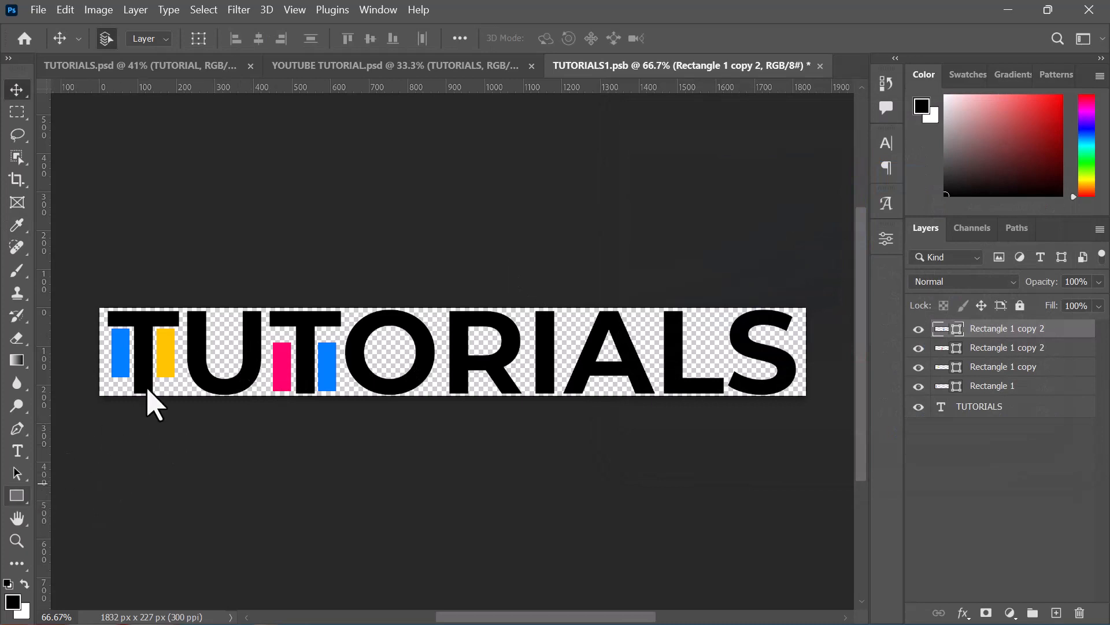
# - Draw a blue, strokeless rectangle about 59 by 138 px between the arms of the U and widen it to about 68 px
pyautogui.press('u')
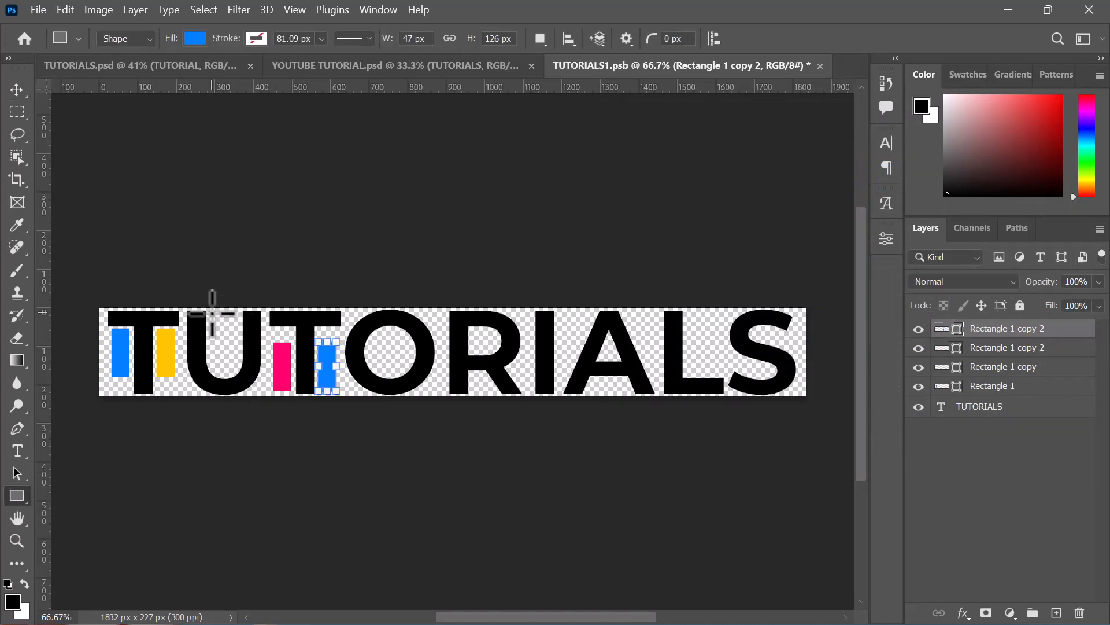
pyautogui.moveTo(211, 312); pyautogui.dragTo(233, 366)
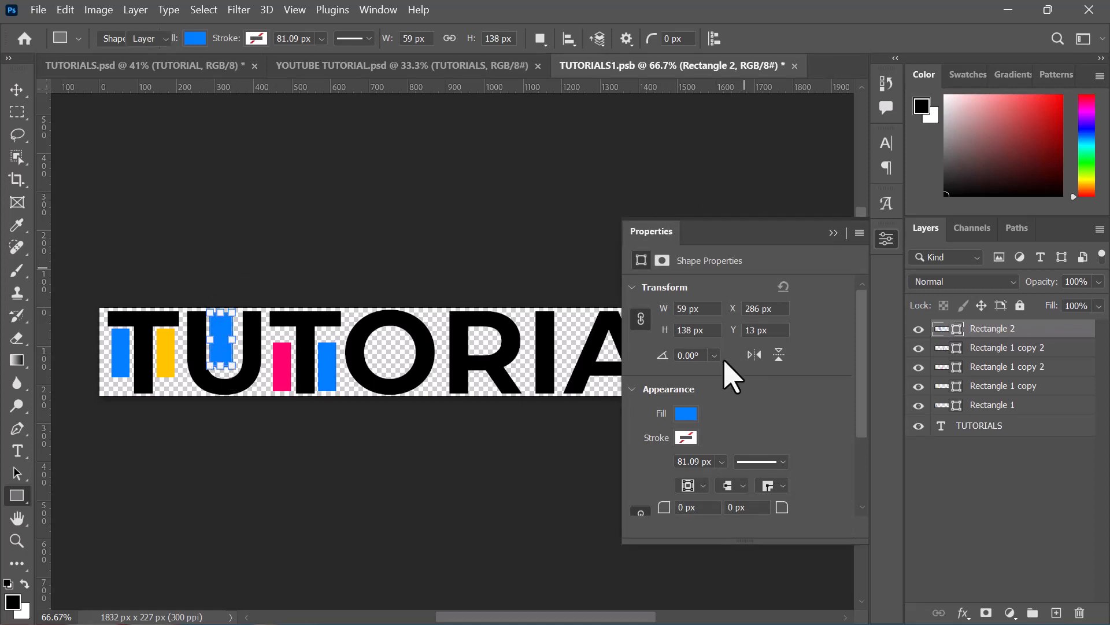
pyautogui.press('v')
pyautogui.hotkey('ctrl', 't')
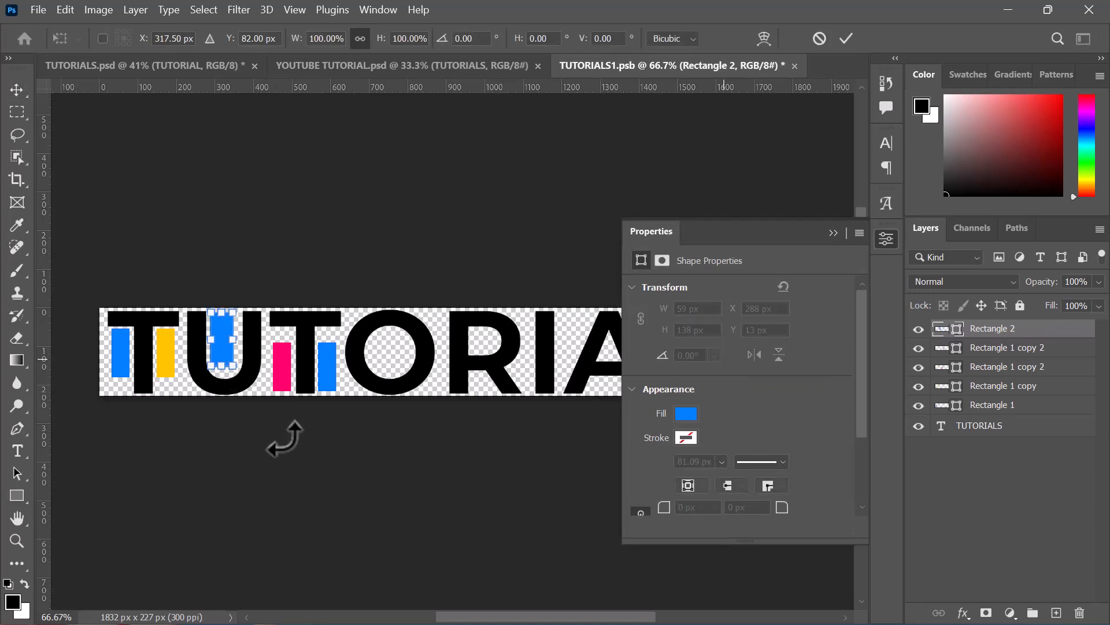
pyautogui.moveTo(229, 340); pyautogui.dragTo(236, 337)
pyautogui.press('Return')
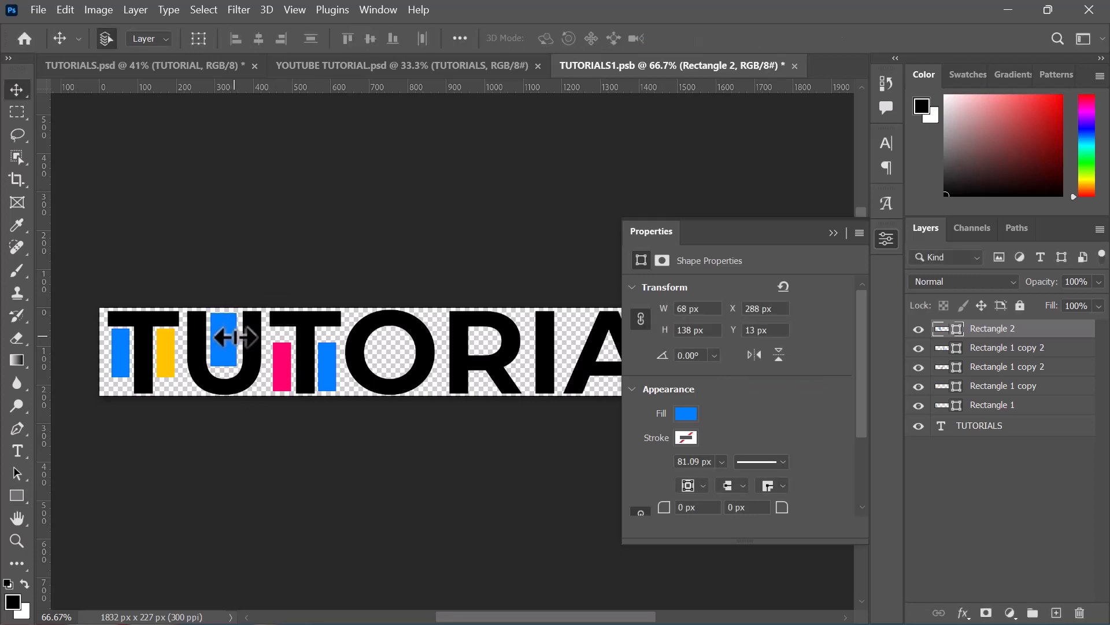
# - Round all four corners of the rectangle inside the U with a 30 px radius
pyautogui.scroll(-2, 744, 422)
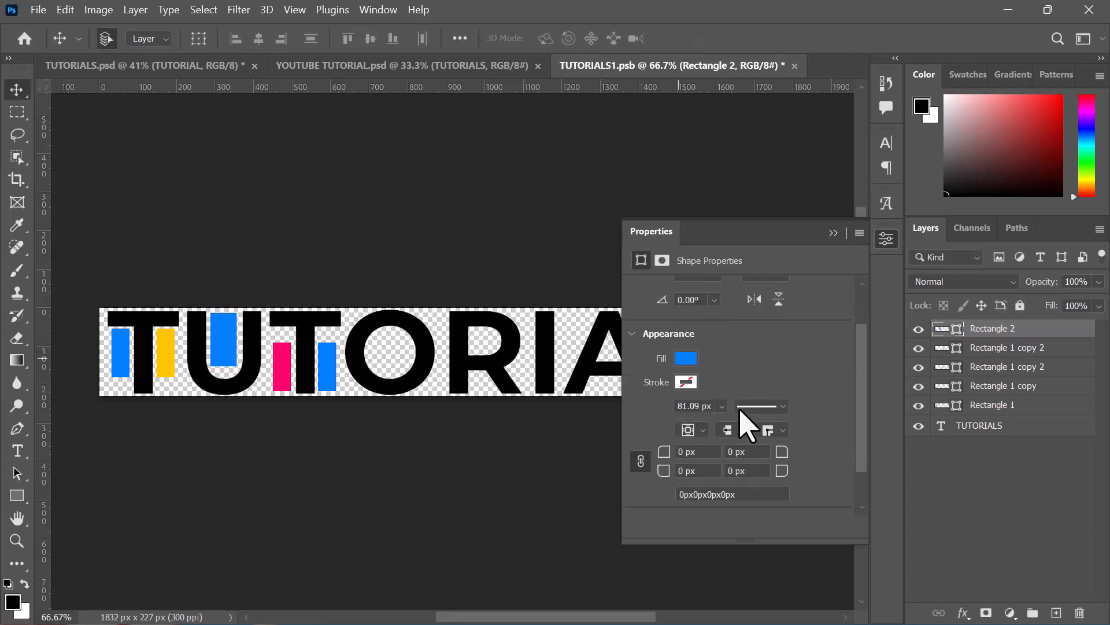
pyautogui.scroll(-1, 746, 425)
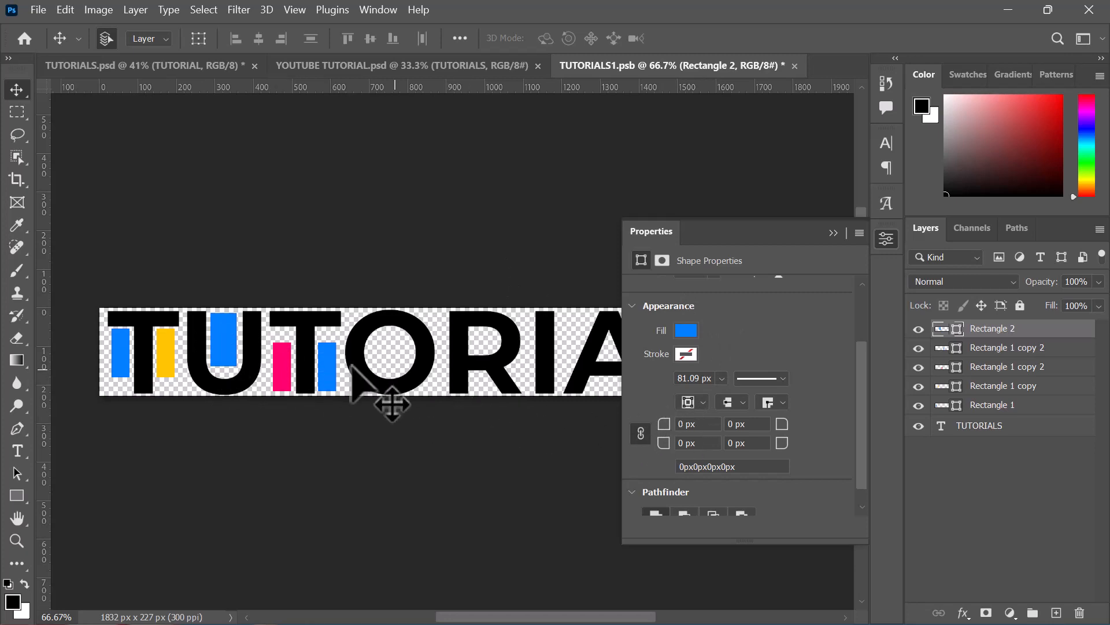
pyautogui.click(706, 426)
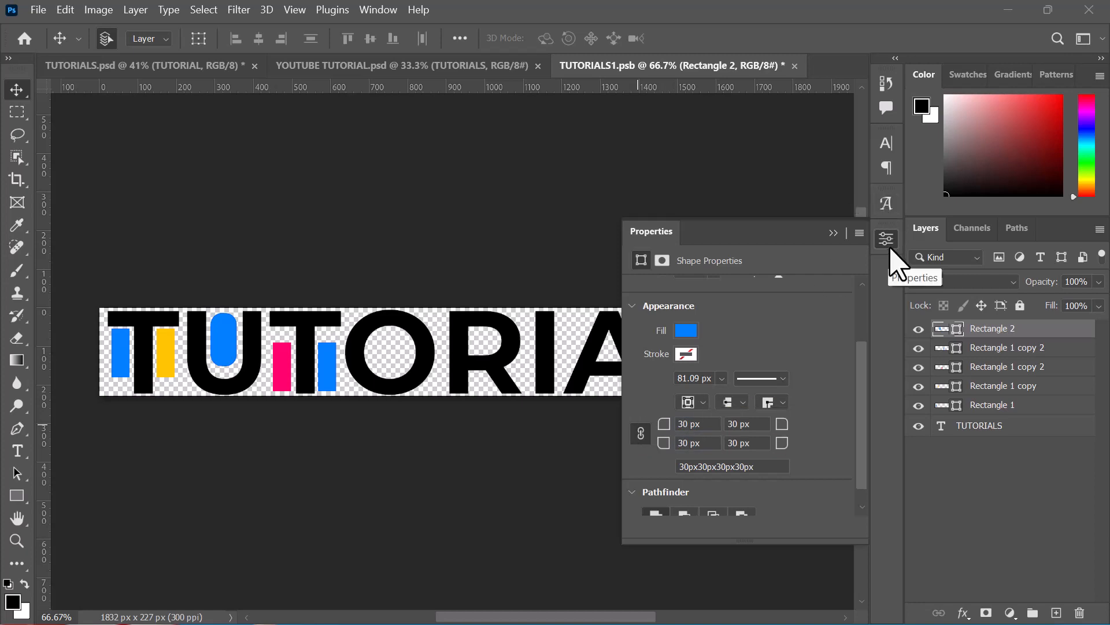
pyautogui.click(375, 11)
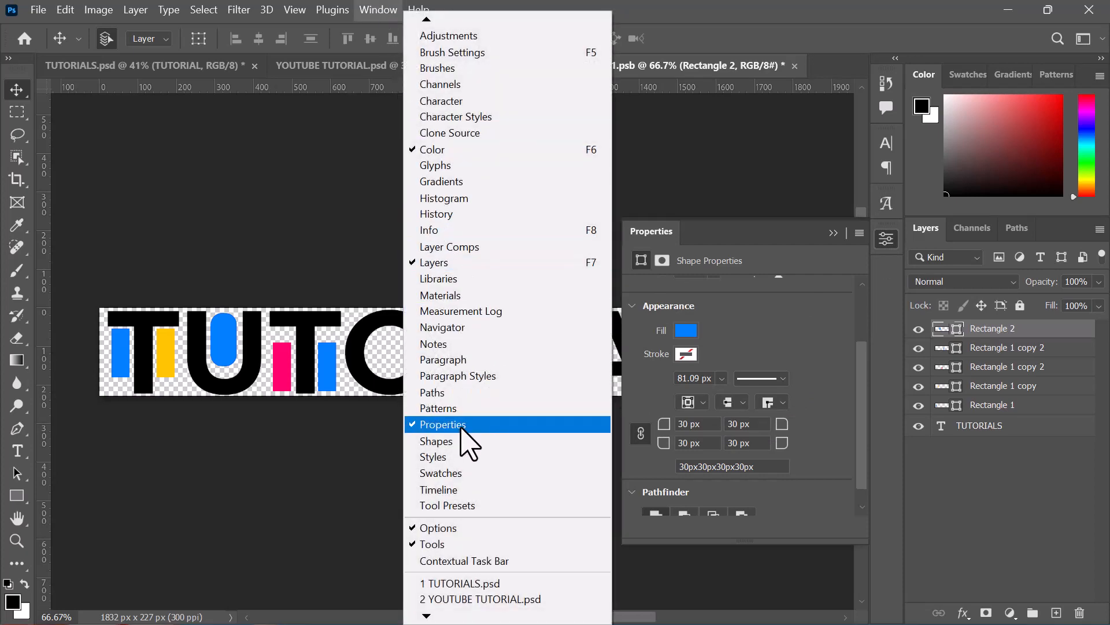
pyautogui.click(885, 246)
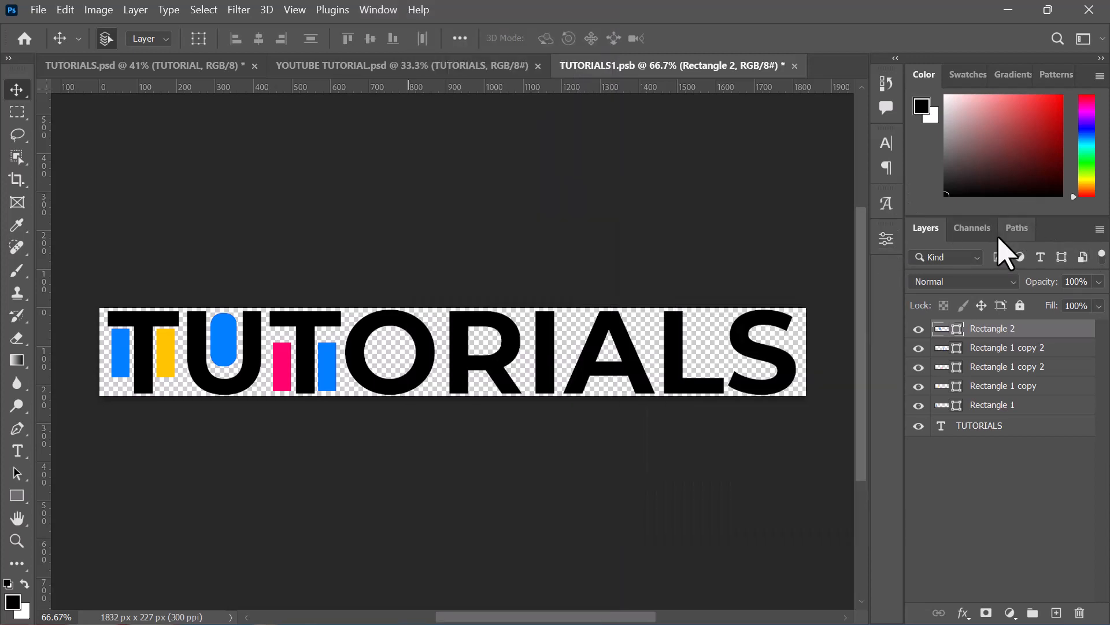
# - Unlink the corner radii of the U's blue shape and set both top corners to 0 px
pyautogui.click(888, 239)
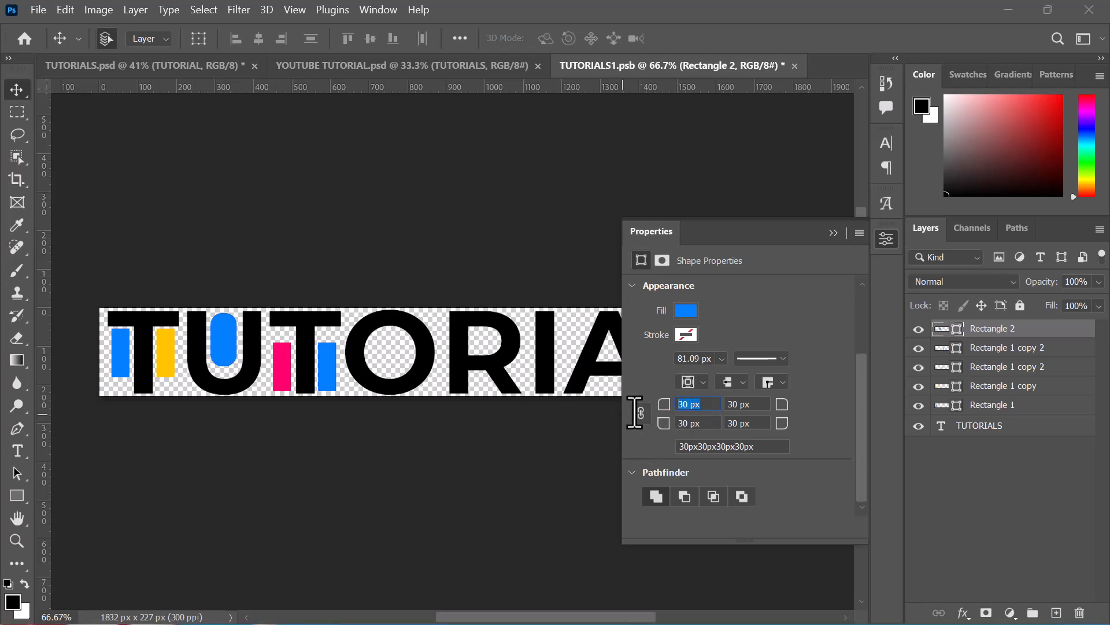
pyautogui.press('Tab')
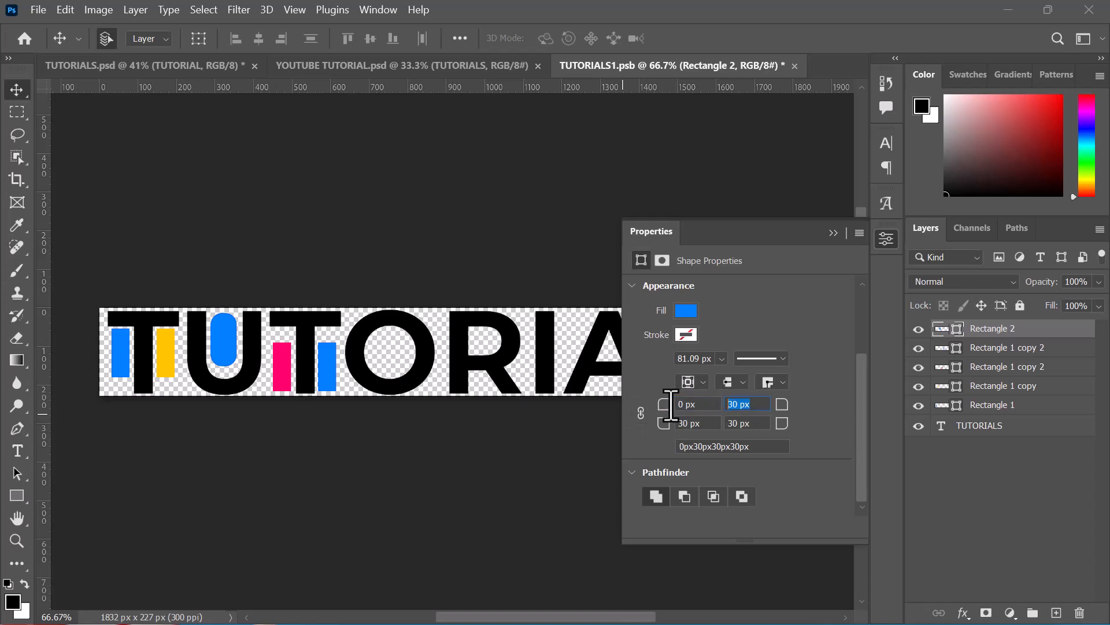
pyautogui.write('0')
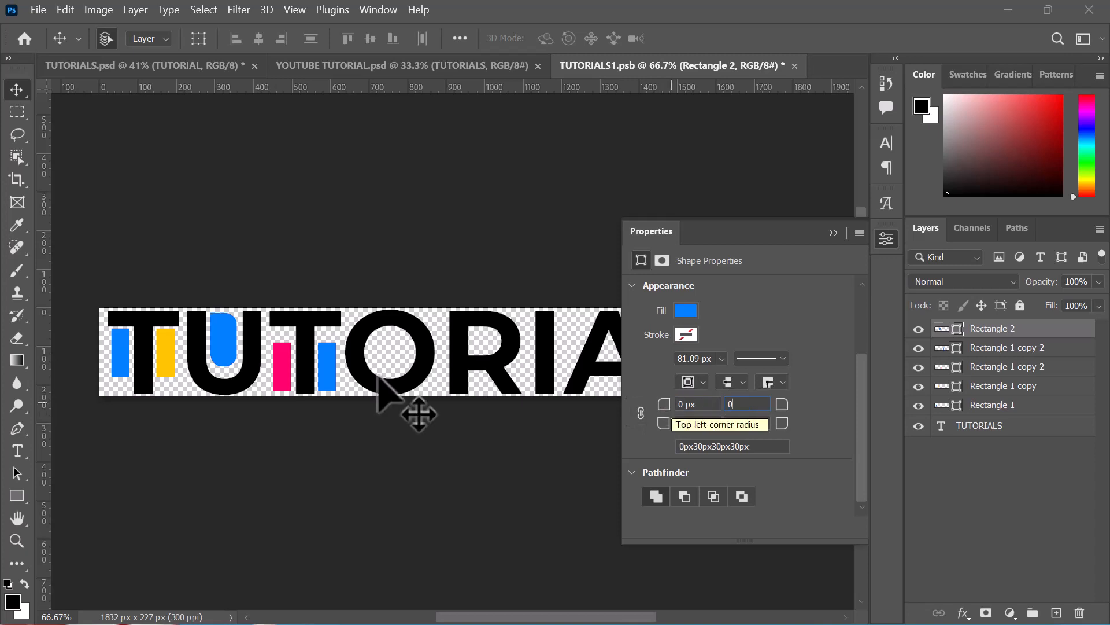
pyautogui.press('Return')
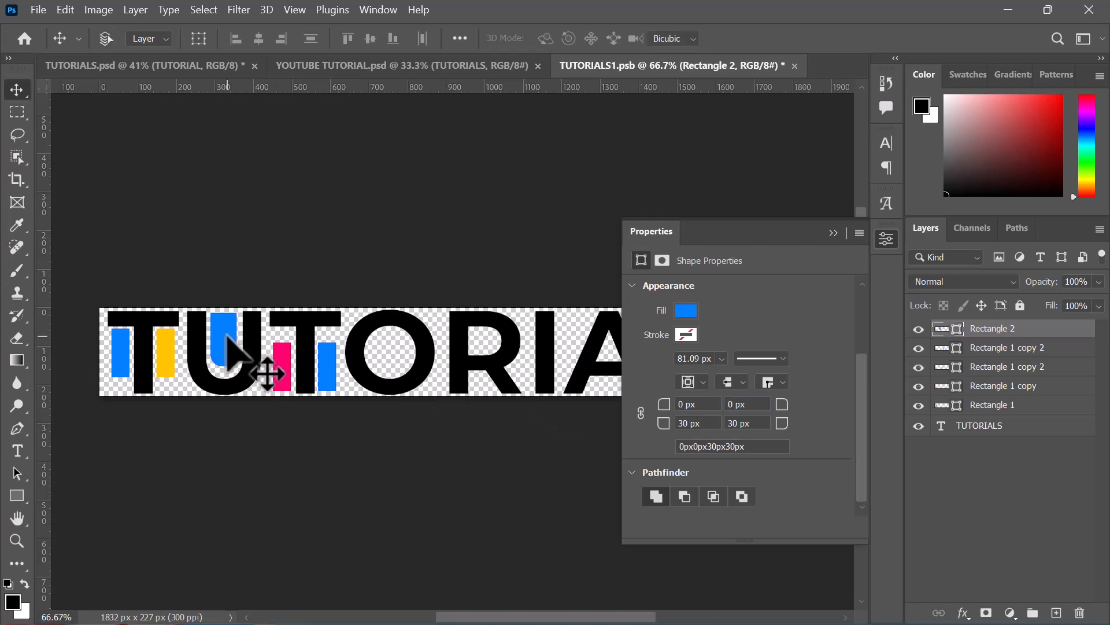
# - Refit the blue shape inside the U by scaling it to about 78 by 157 px and lowering its top edge, and save TUTORIALS1.psb
pyautogui.hotkey('ctrl', 't')
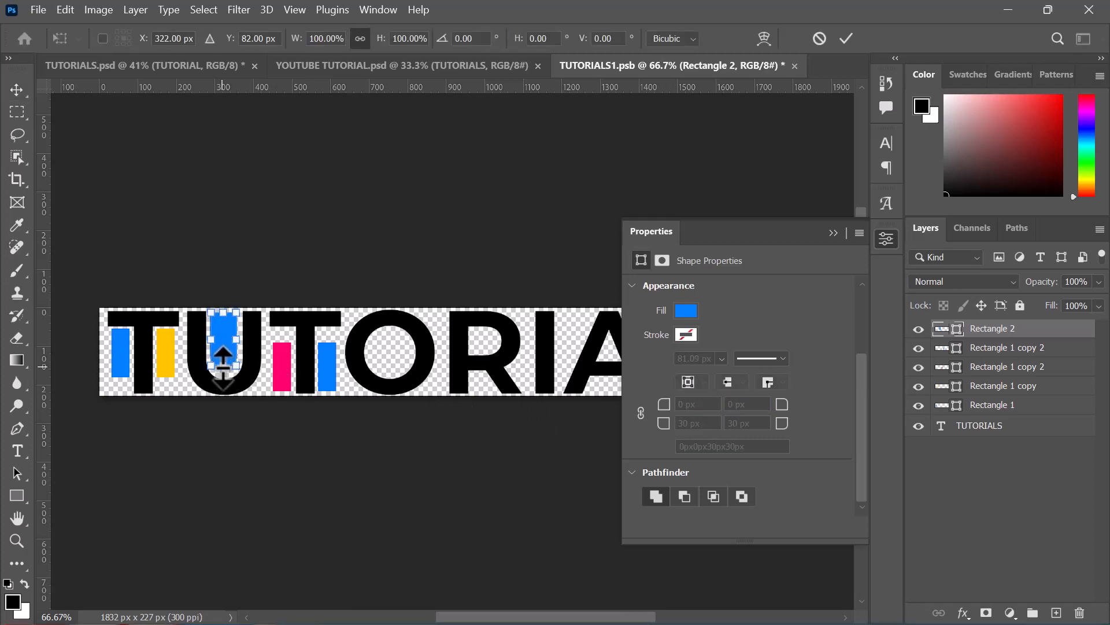
pyautogui.moveTo(223, 366); pyautogui.dragTo(222, 372)
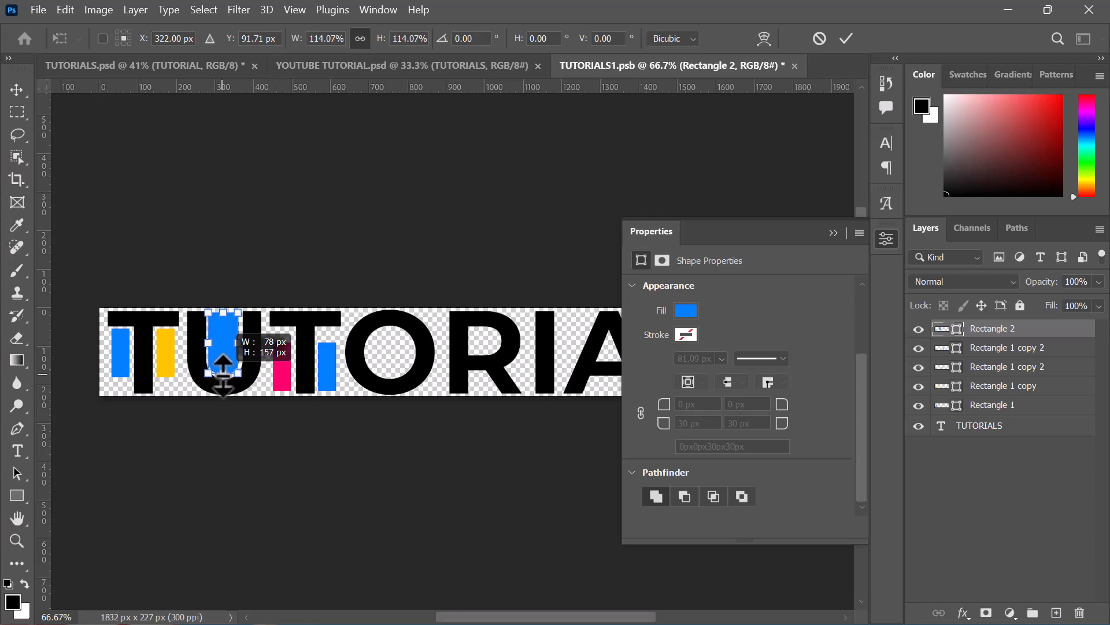
pyautogui.press('Return')
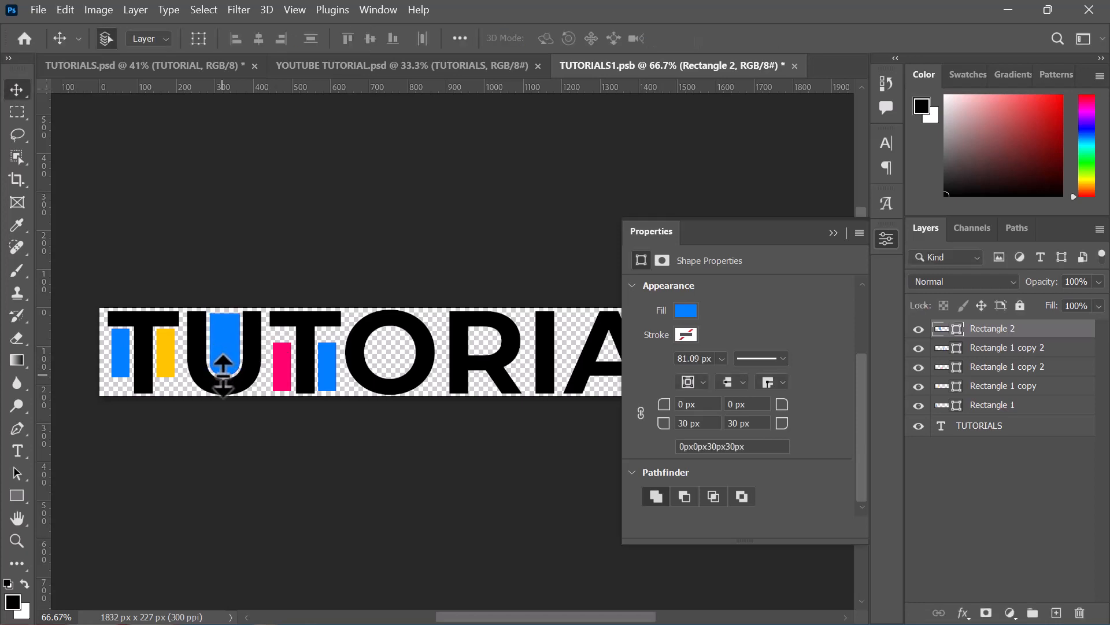
pyautogui.hotkey('ctrl', 't')
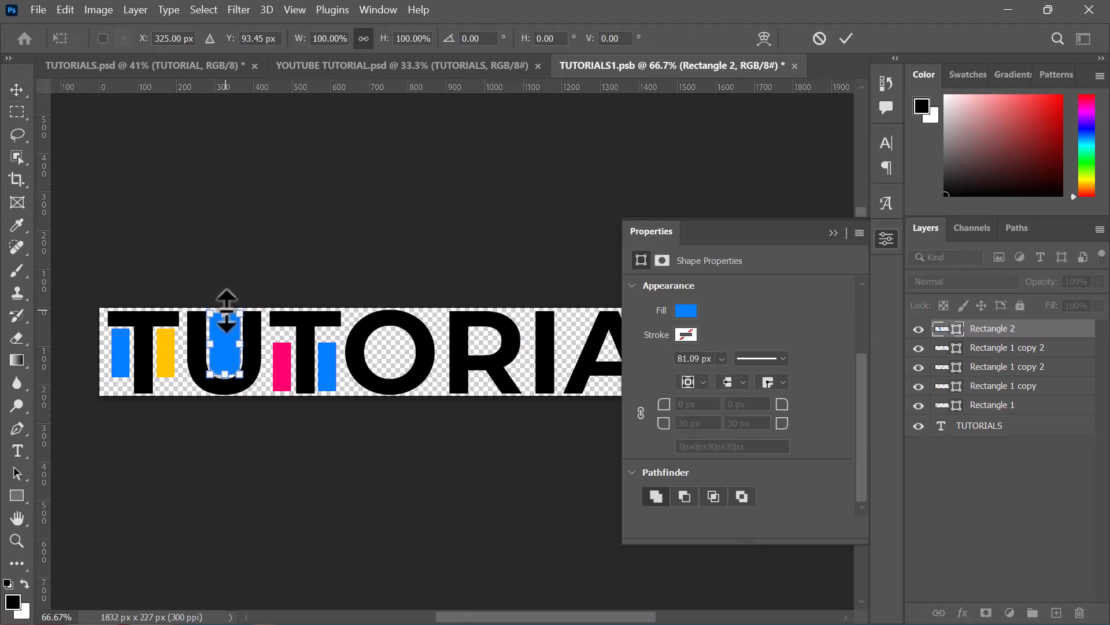
pyautogui.moveTo(226, 310); pyautogui.dragTo(226, 319)
pyautogui.press('Return')
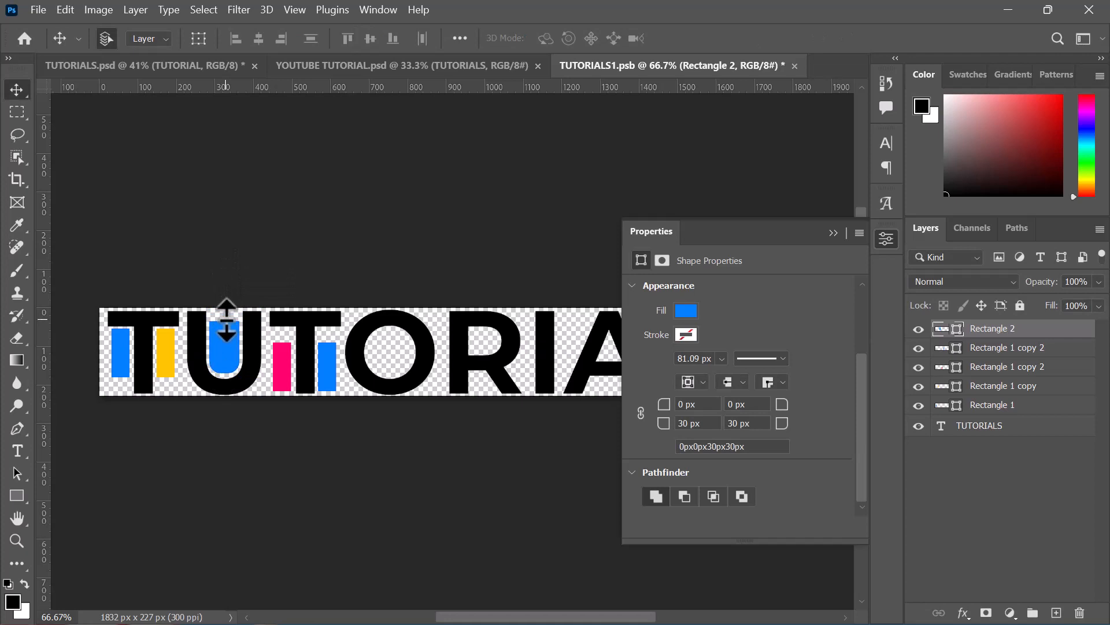
pyautogui.hotkey('ctrl', 's')
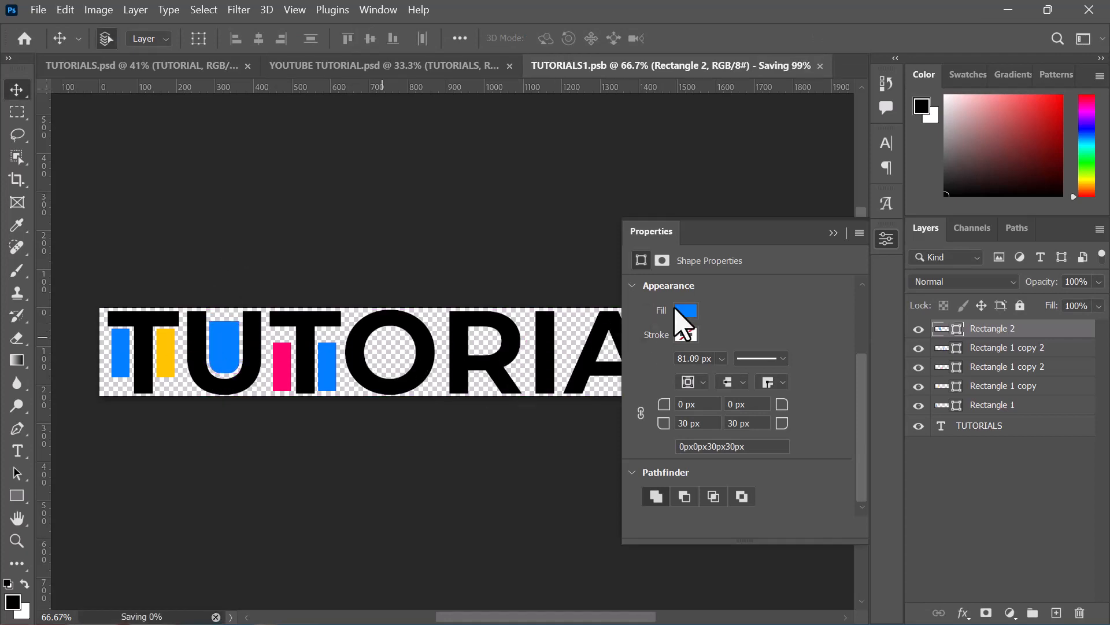
pyautogui.click(834, 233)
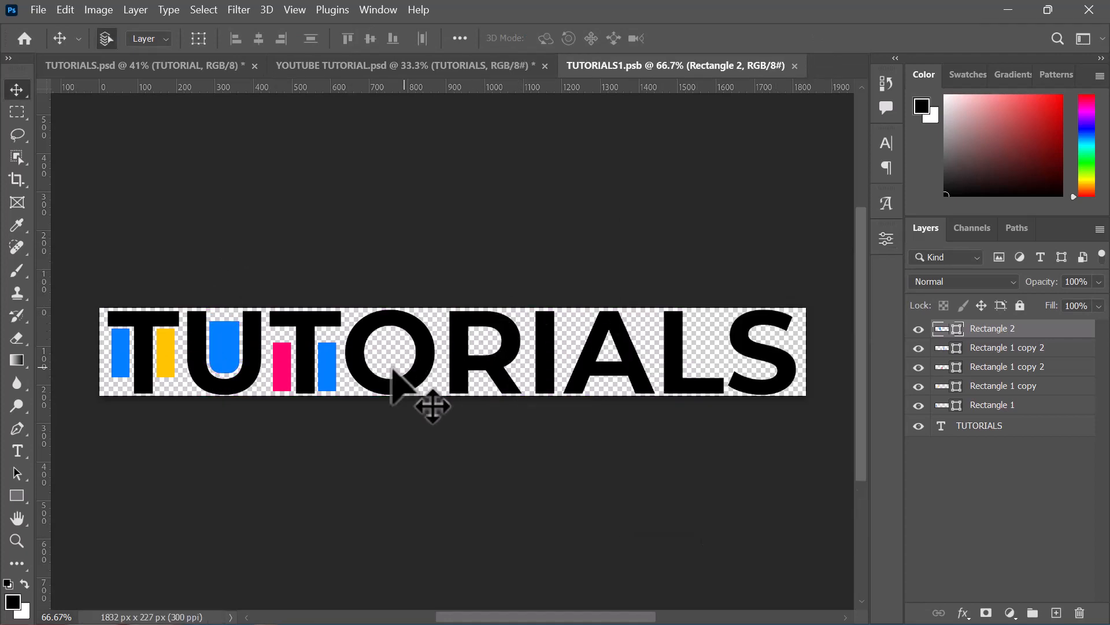
# - Draw a black, strokeless circle about 100 px wide directly above the TUTORIALS text layer and center it inside the O
pyautogui.click(417, 351)
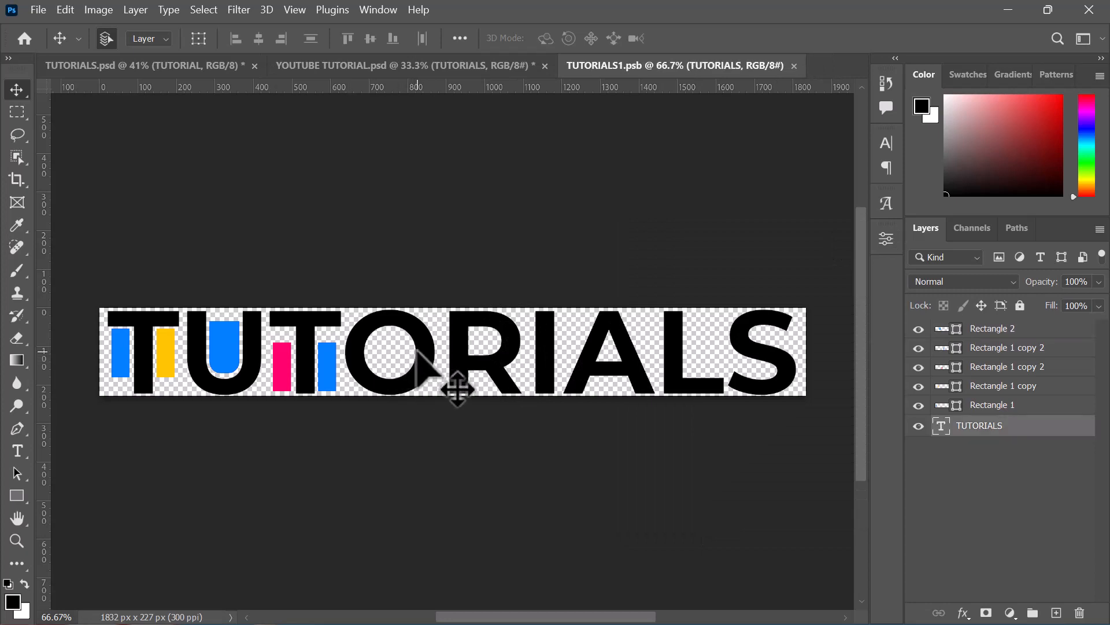
pyautogui.moveTo(17, 499); pyautogui.dragTo(86, 496)
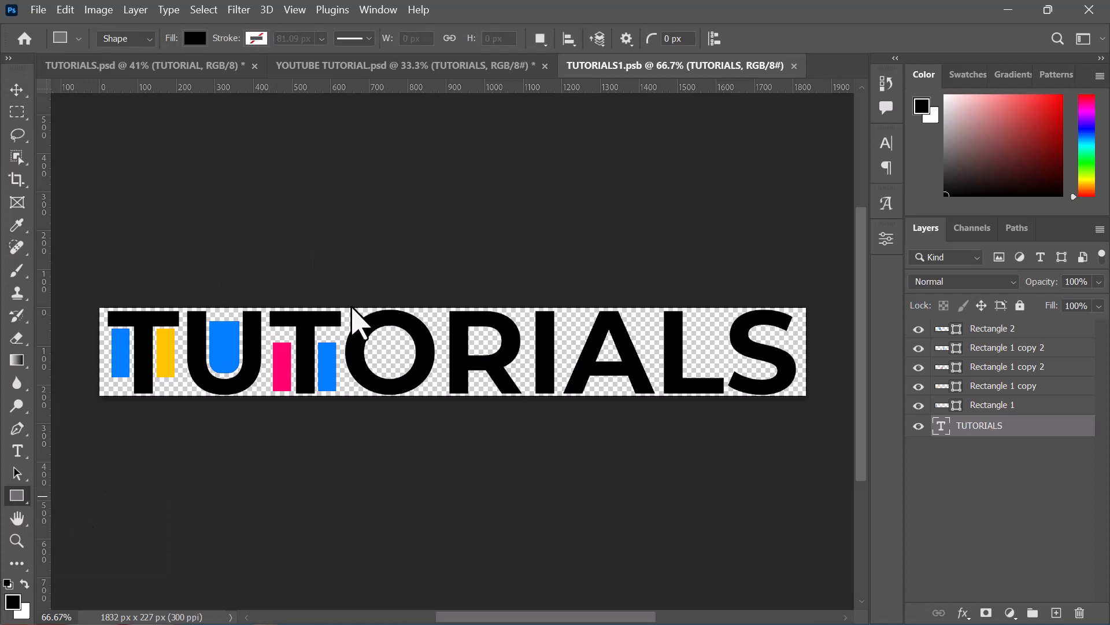
pyautogui.hotkey('shift', 'u')
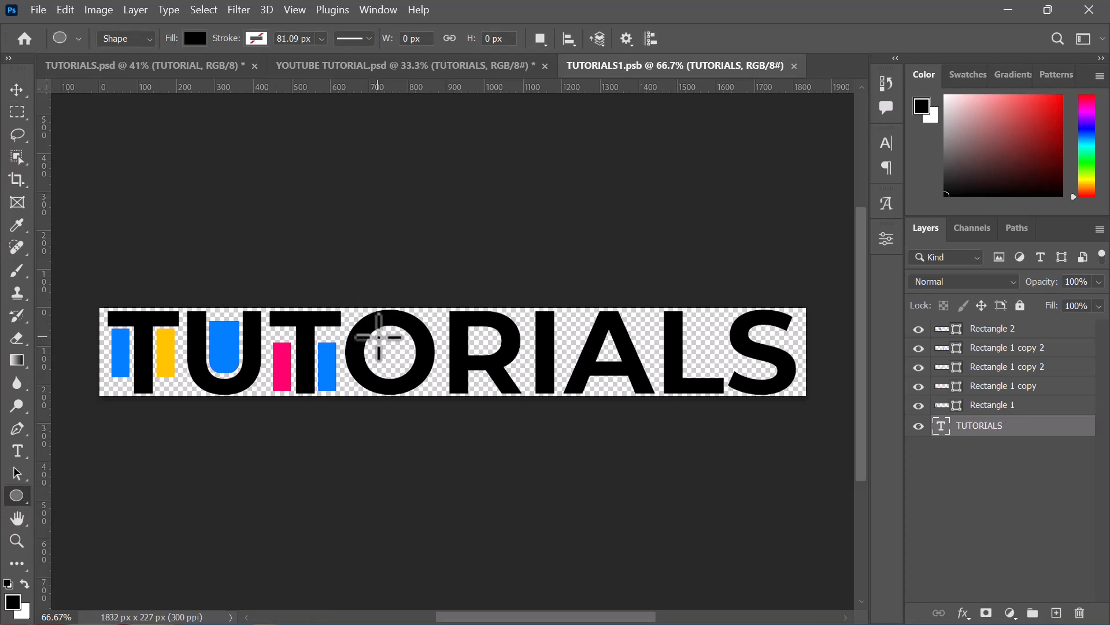
pyautogui.moveTo(379, 337); pyautogui.dragTo(417, 383)
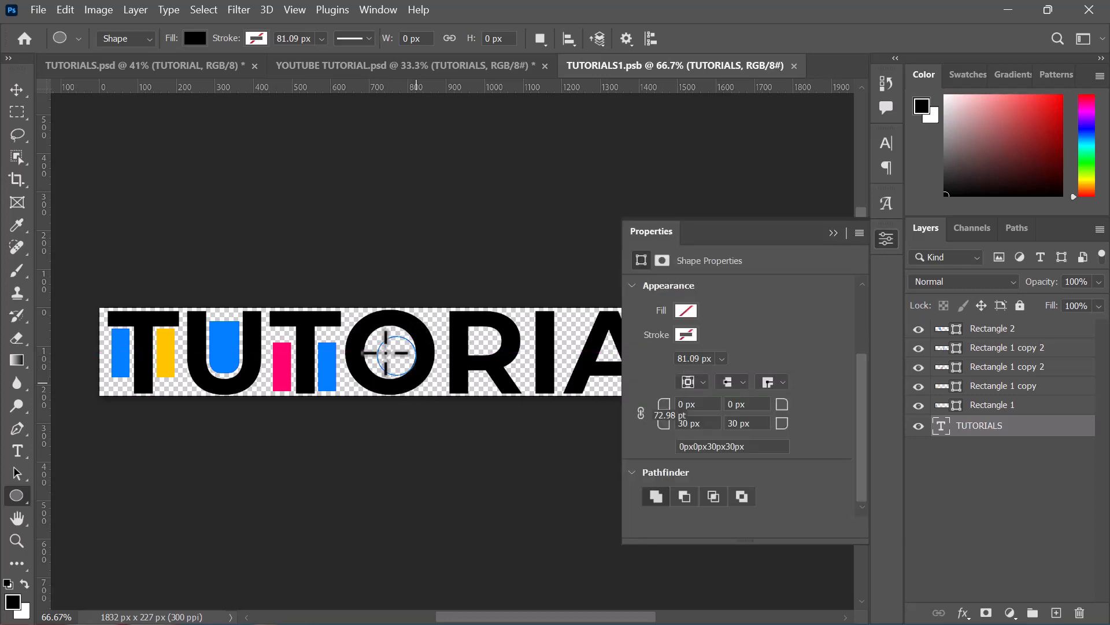
pyautogui.press('v')
pyautogui.moveTo(393, 351); pyautogui.dragTo(379, 340)
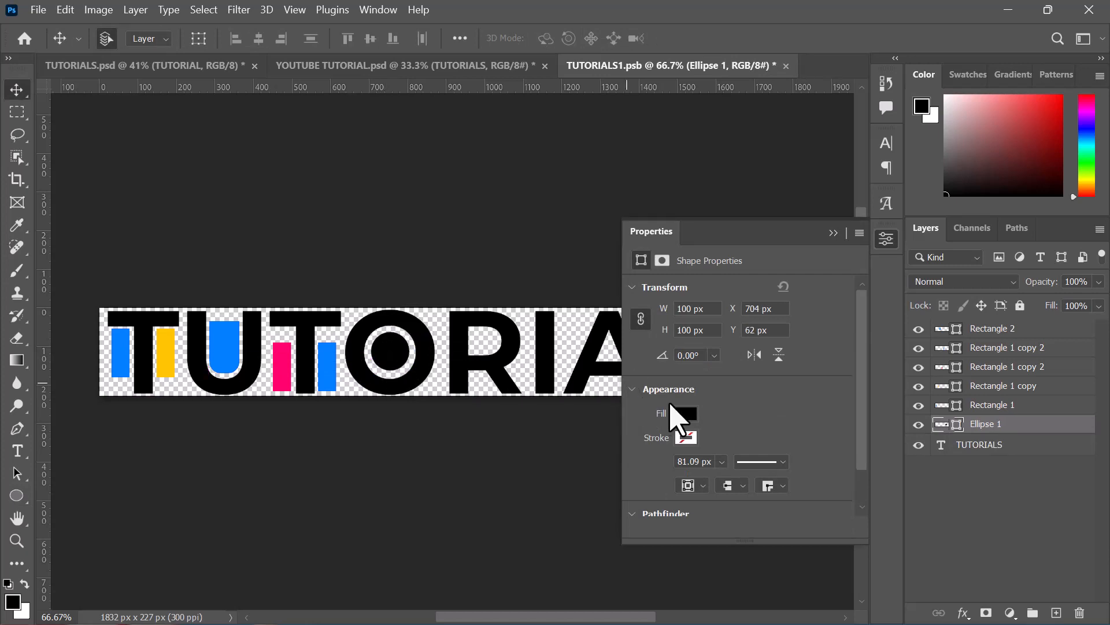
# - Try a white fill on the circle inside the O, and return the fill to black
pyautogui.click(684, 414)
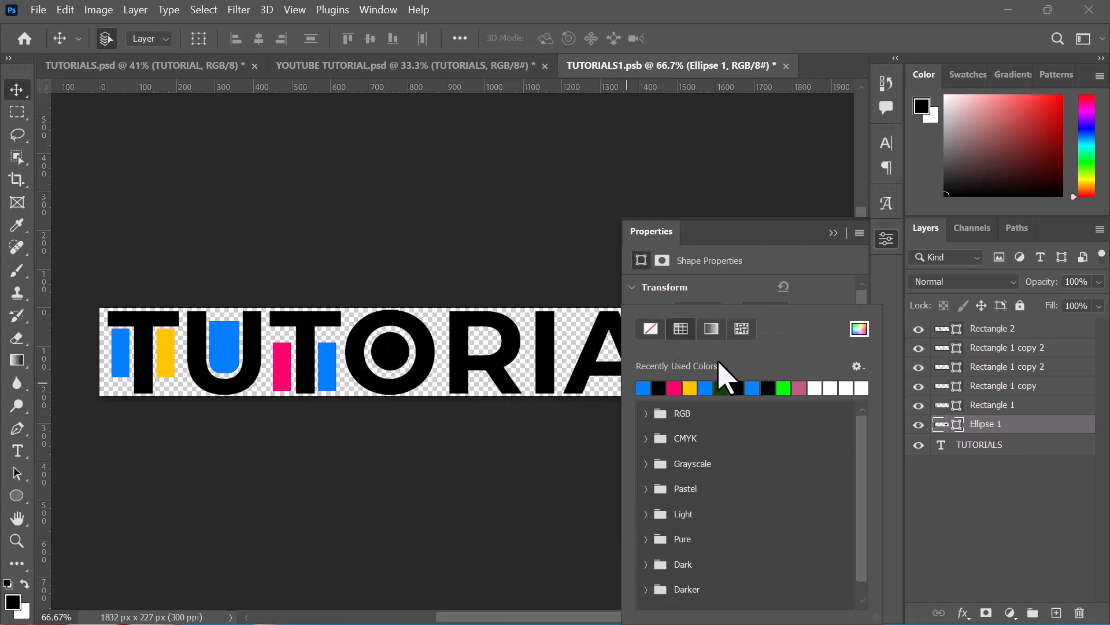
pyautogui.click(828, 387)
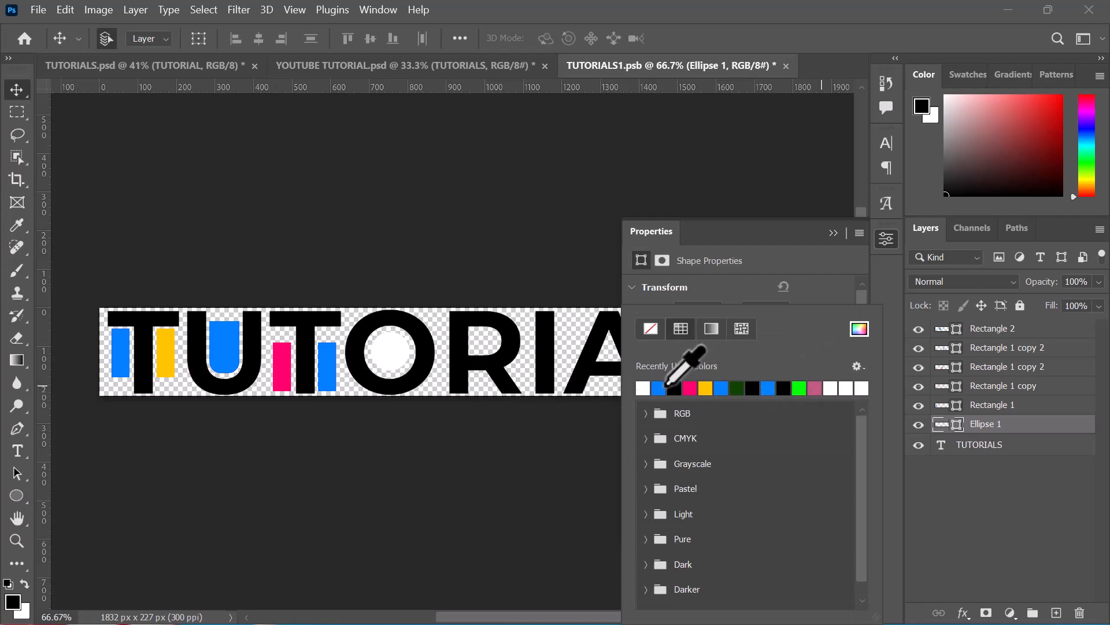
pyautogui.click(674, 387)
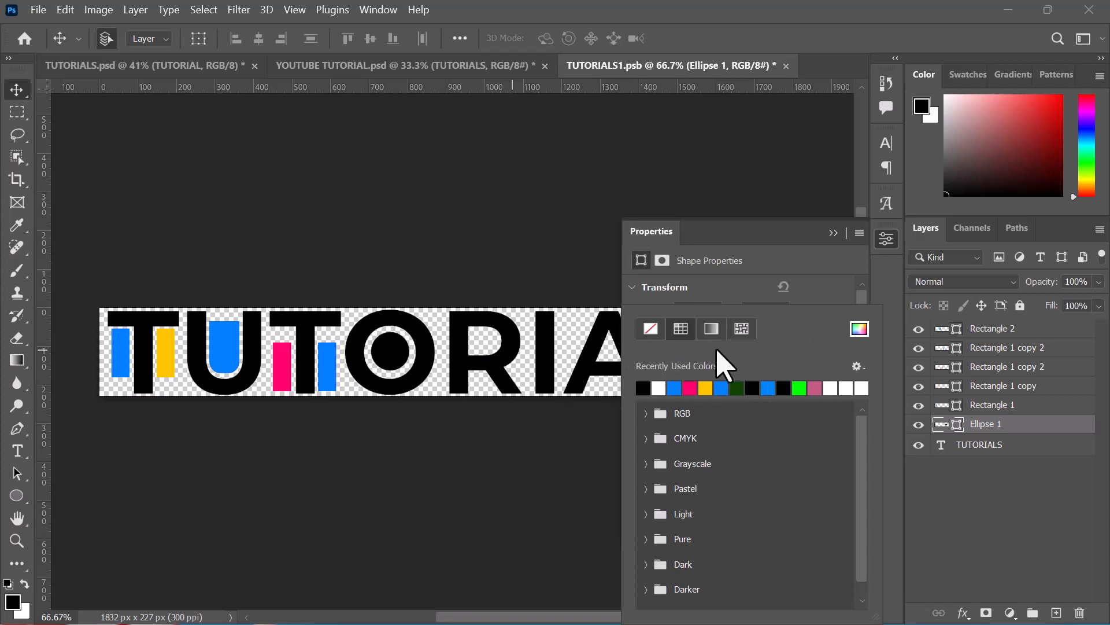
# - Fill the circle inside the O with yellow ffc600 sampled from the first T's yellow bar, and save TUTORIALS1.psb
pyautogui.click(827, 235)
pyautogui.click(832, 232)
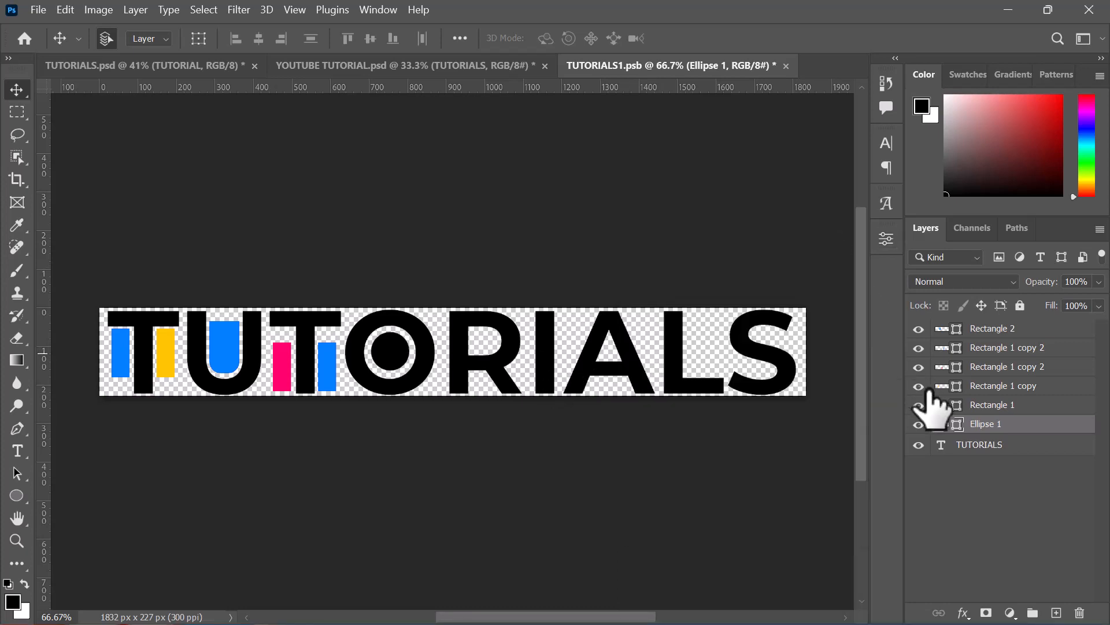
pyautogui.doubleClick(957, 425)
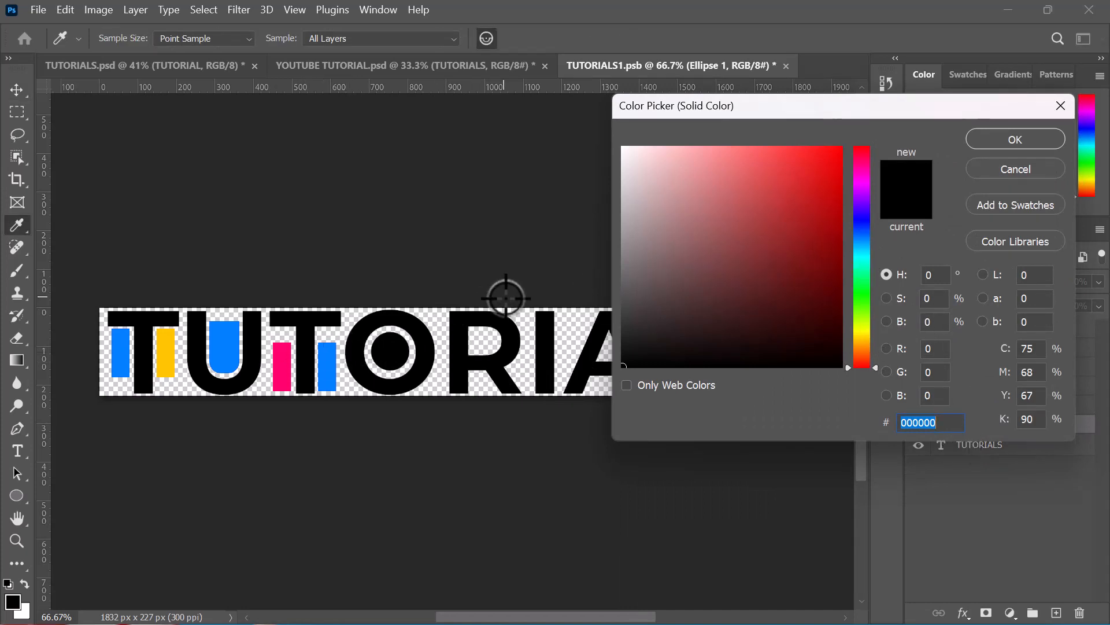
pyautogui.click(162, 358)
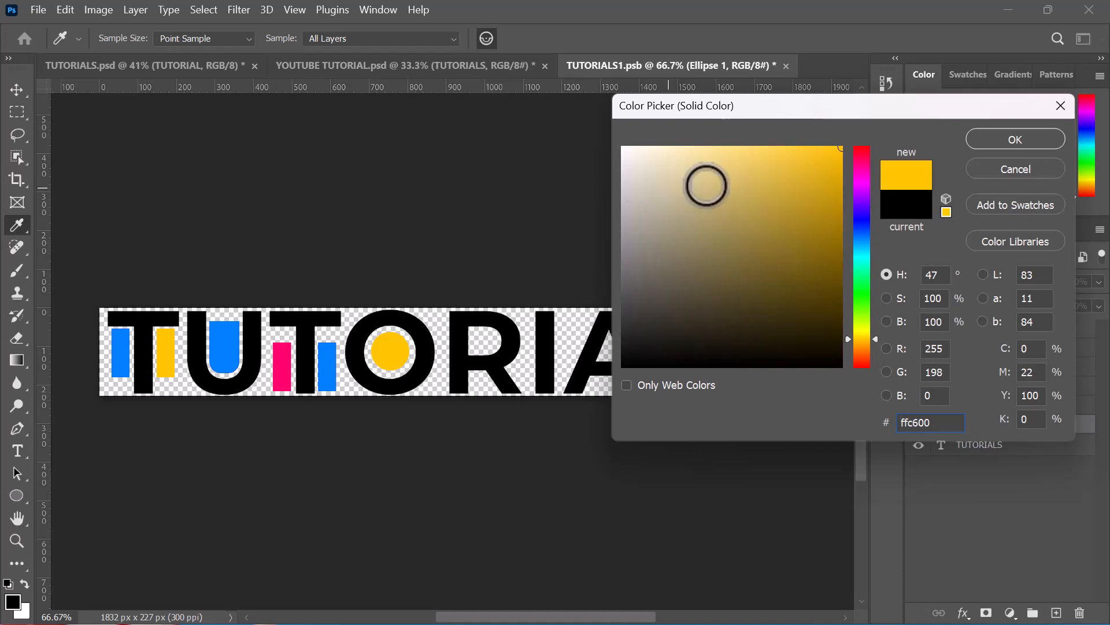
pyautogui.click(989, 142)
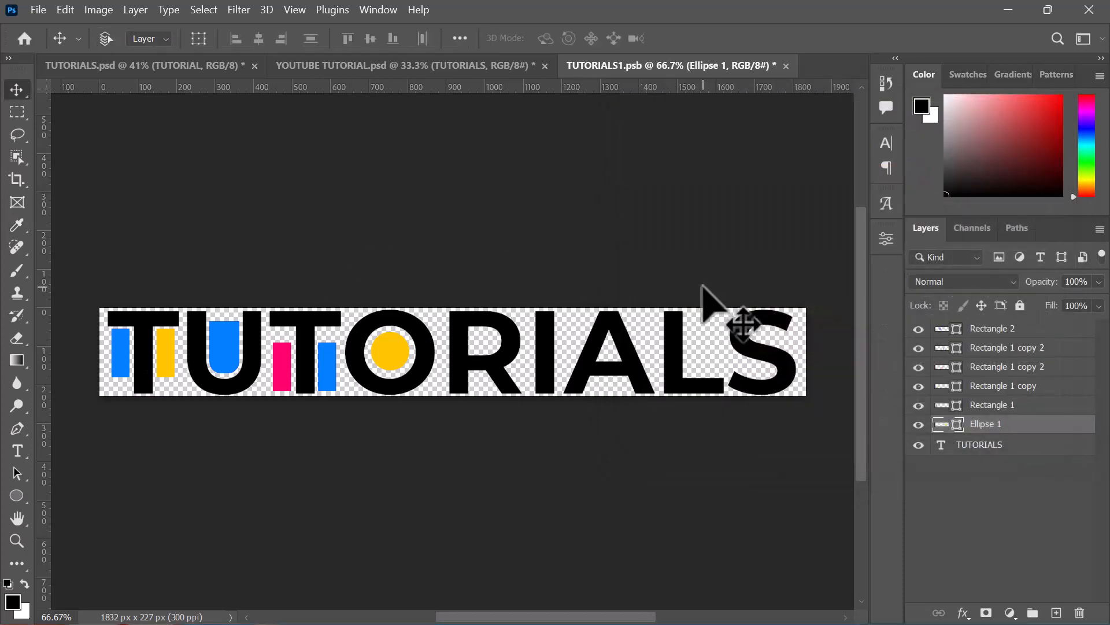
pyautogui.hotkey('ctrl', 's')
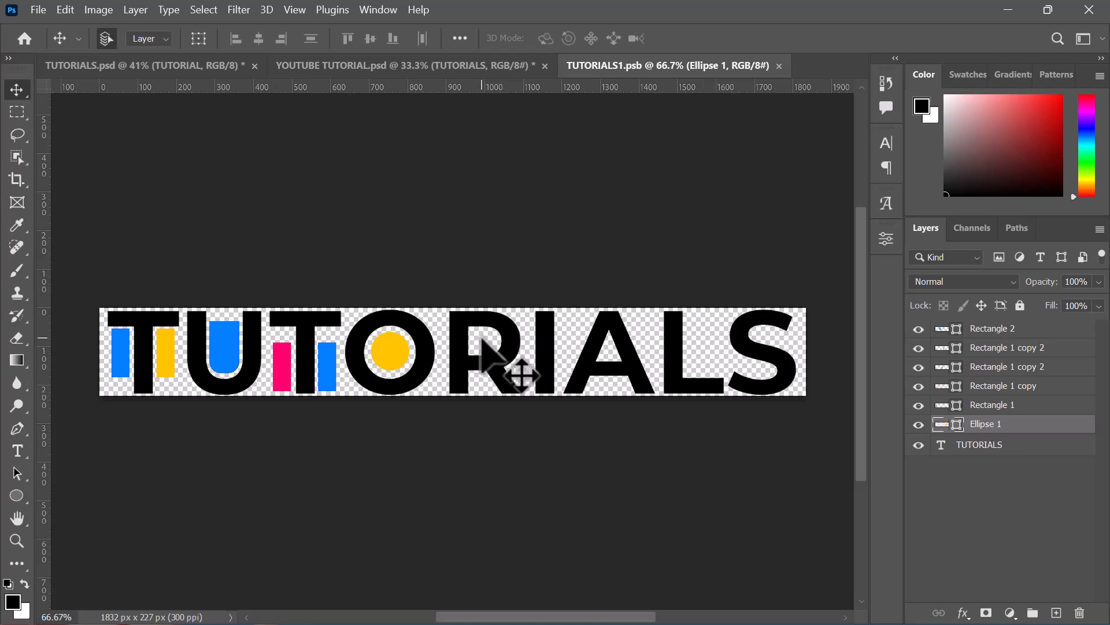
# - Draw a black, strokeless rectangle about 44 by 58 px inside the R's opening, directly above the TUTORIALS text layer
pyautogui.click(14, 451)
pyautogui.click(15, 496)
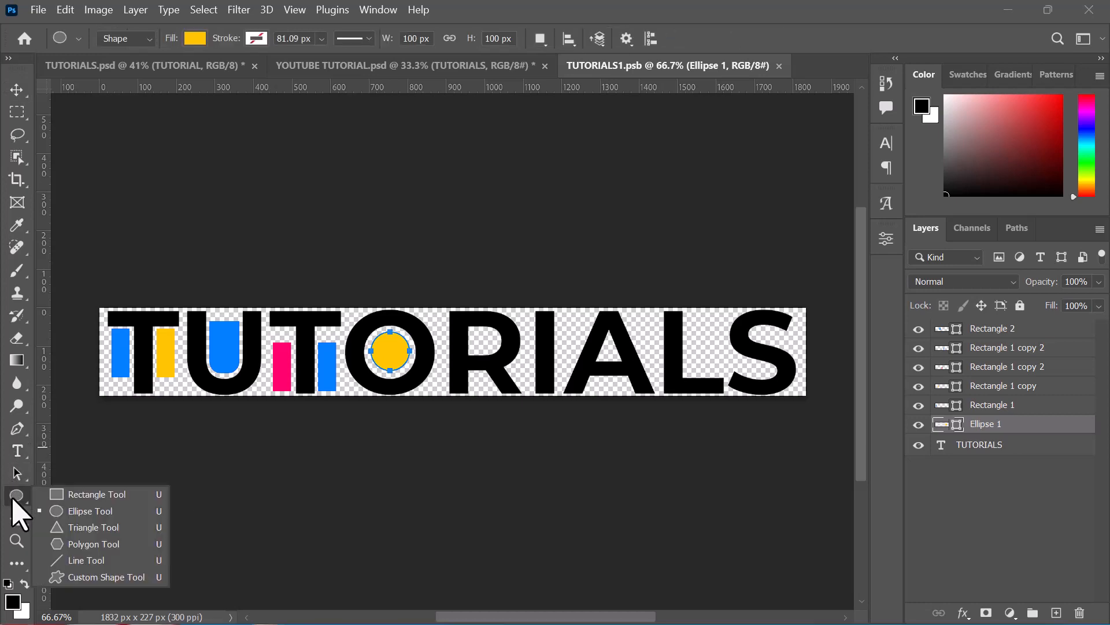
pyautogui.click(81, 496)
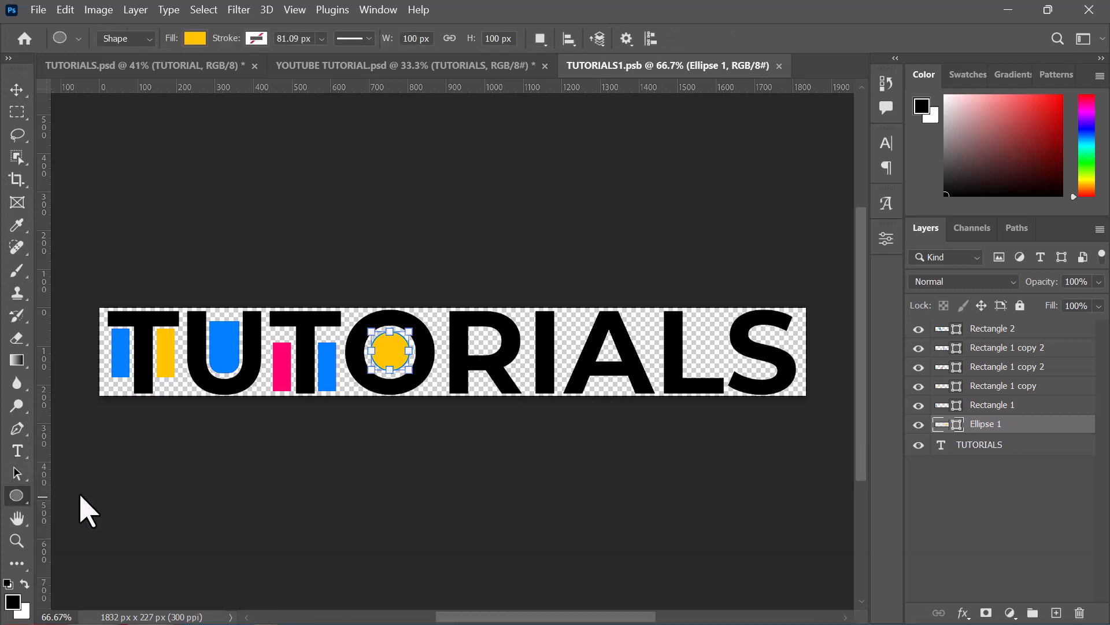
pyautogui.click(976, 448)
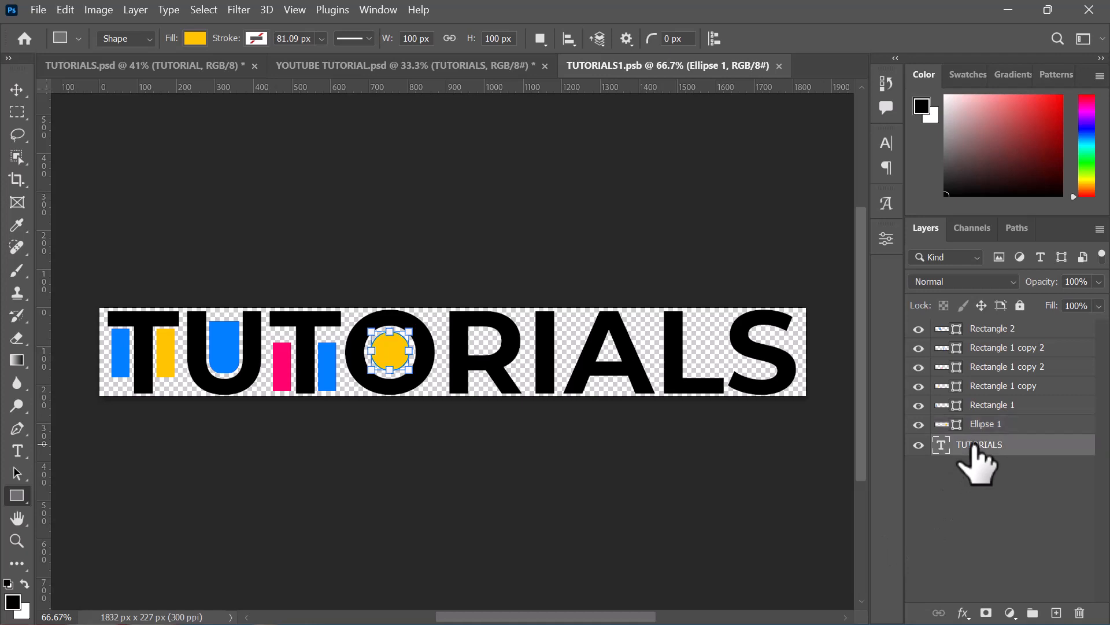
pyautogui.moveTo(473, 329); pyautogui.dragTo(491, 351)
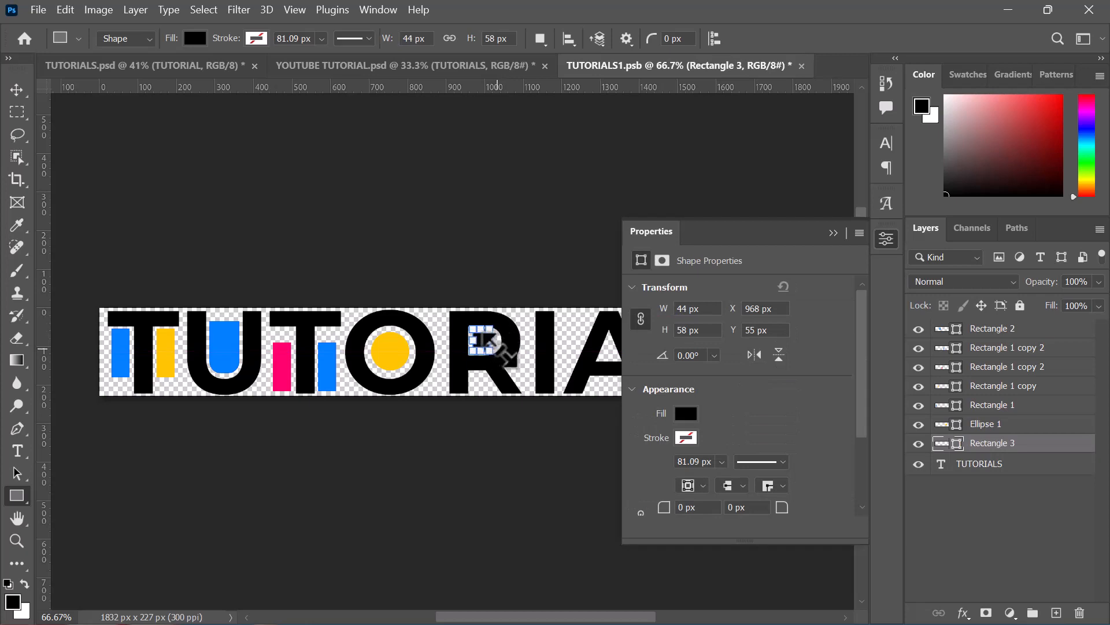
# - Round the two right corners of the R's rectangle to 10 px and slightly widen the shape to the right
pyautogui.scroll(-2, 745, 463)
pyautogui.click(749, 452)
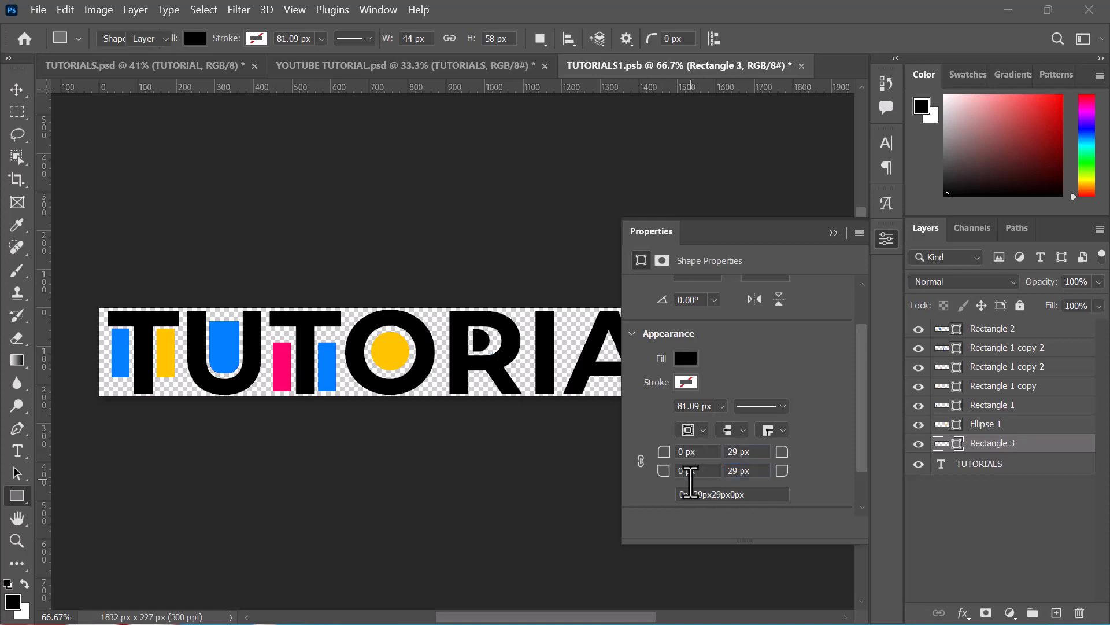
pyautogui.press('v')
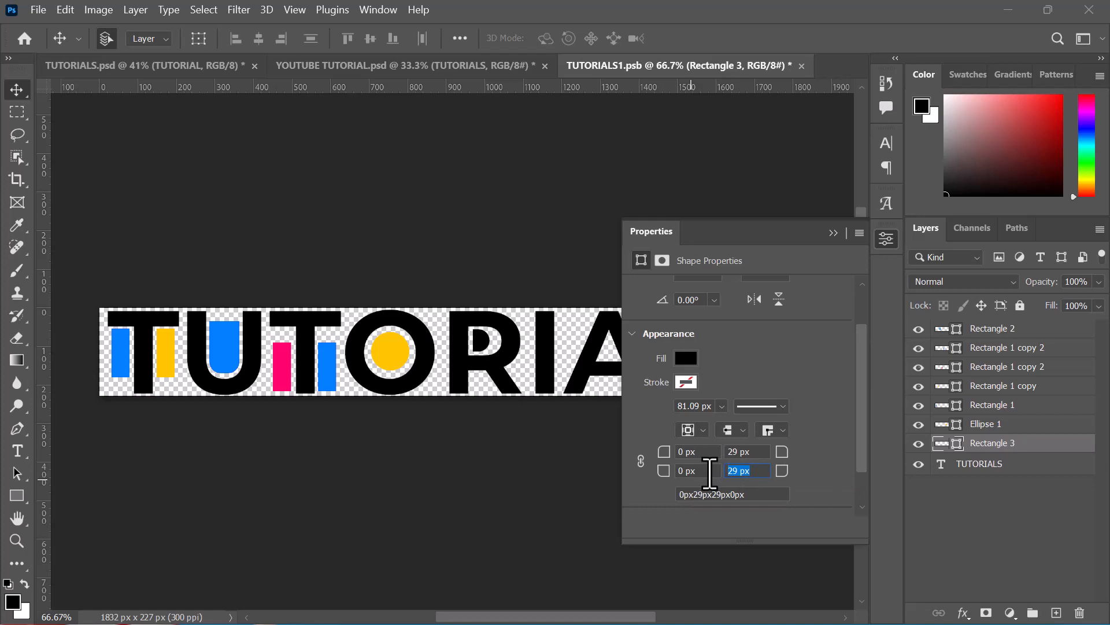
pyautogui.write('10')
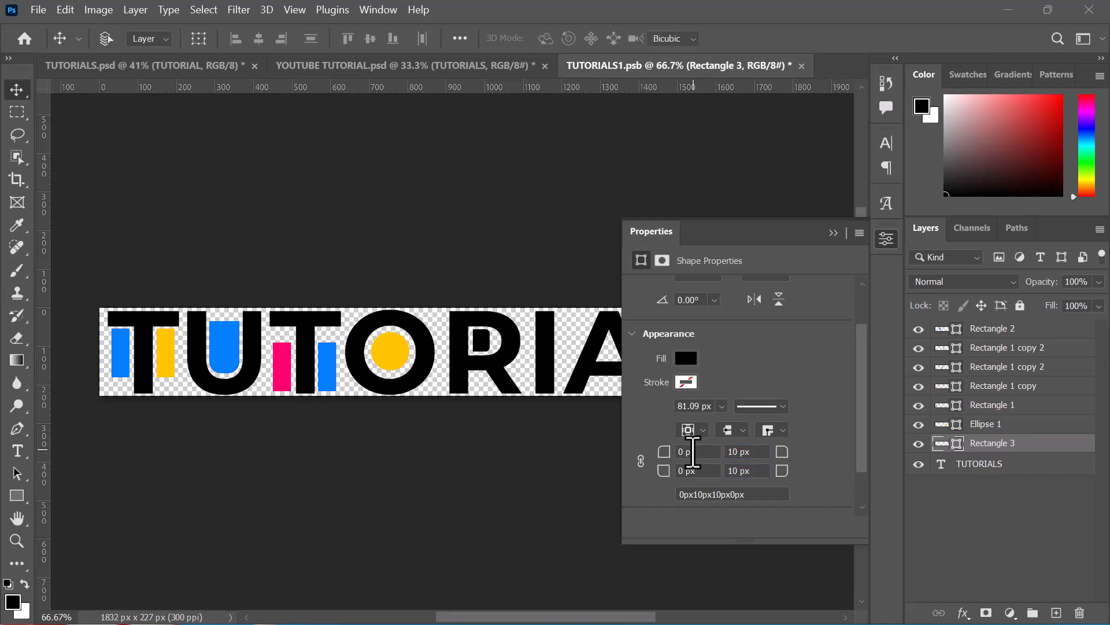
pyautogui.hotkey('ctrl', 't')
pyautogui.moveTo(494, 340); pyautogui.dragTo(496, 340)
pyautogui.press('Return')
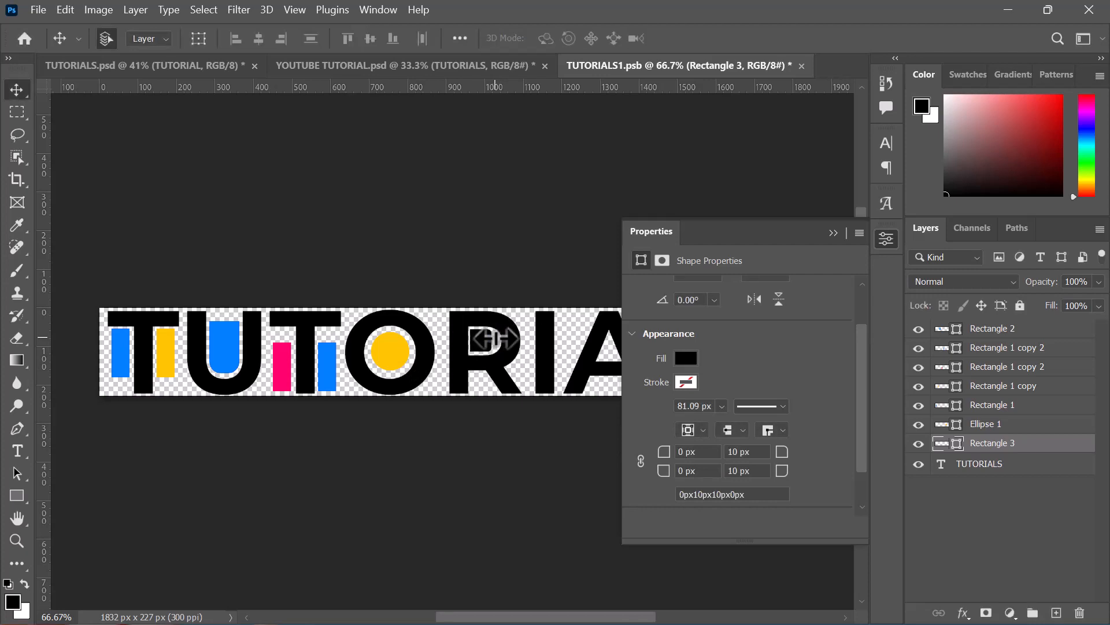
# - Set both right corner radii of the R's rectangle to 20 px and check its fit with Free Transform
pyautogui.click(759, 451)
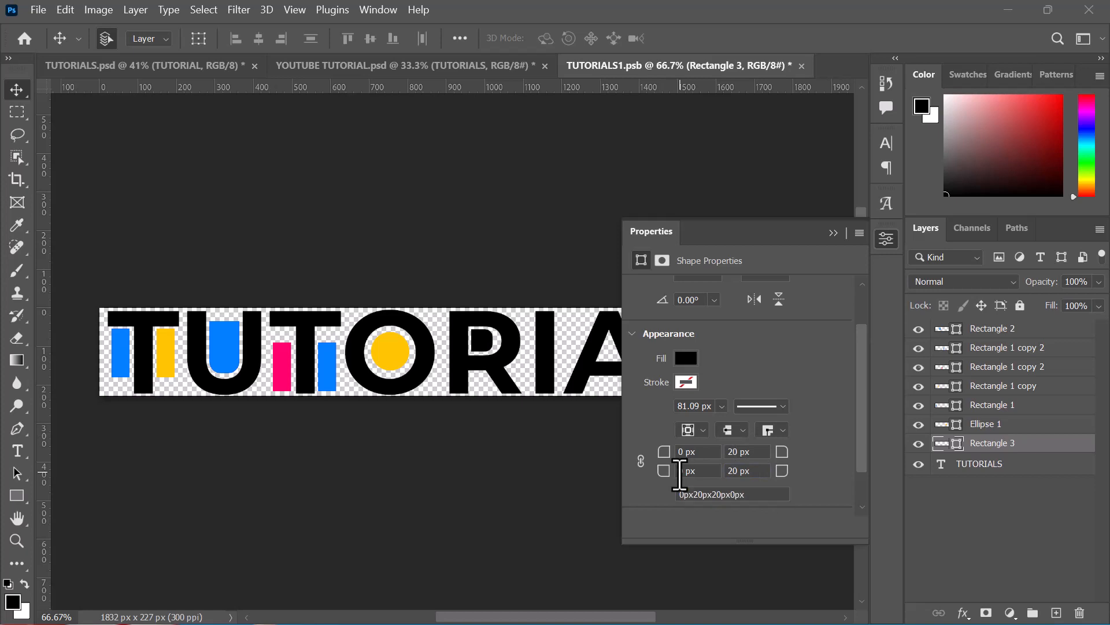
pyautogui.hotkey('ctrl', 't')
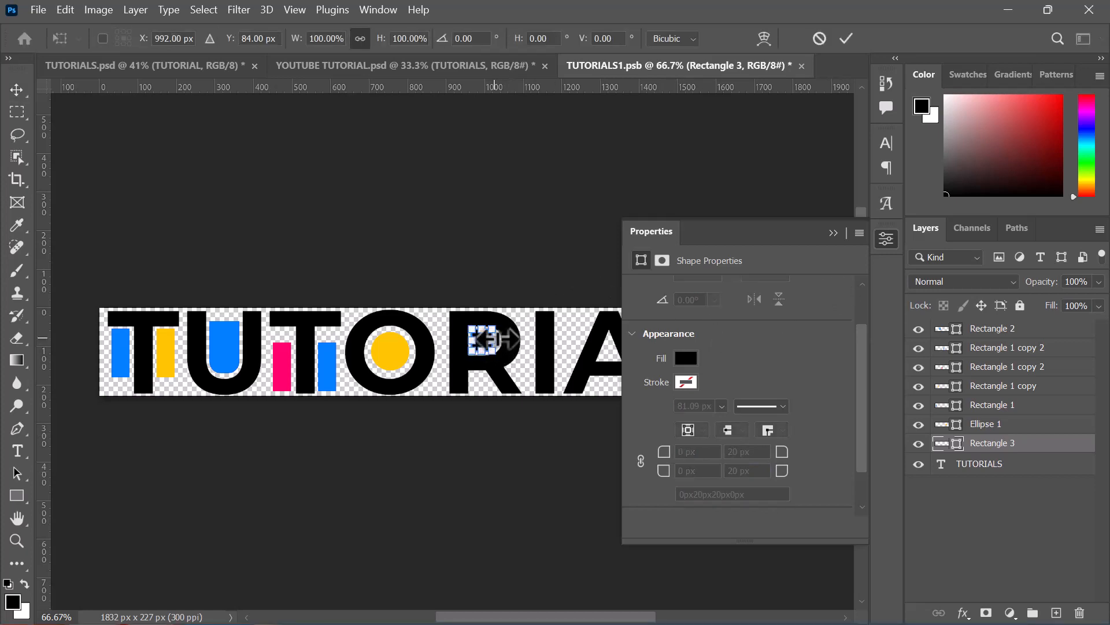
pyautogui.moveTo(496, 339); pyautogui.dragTo(497, 339)
pyautogui.press('Return')
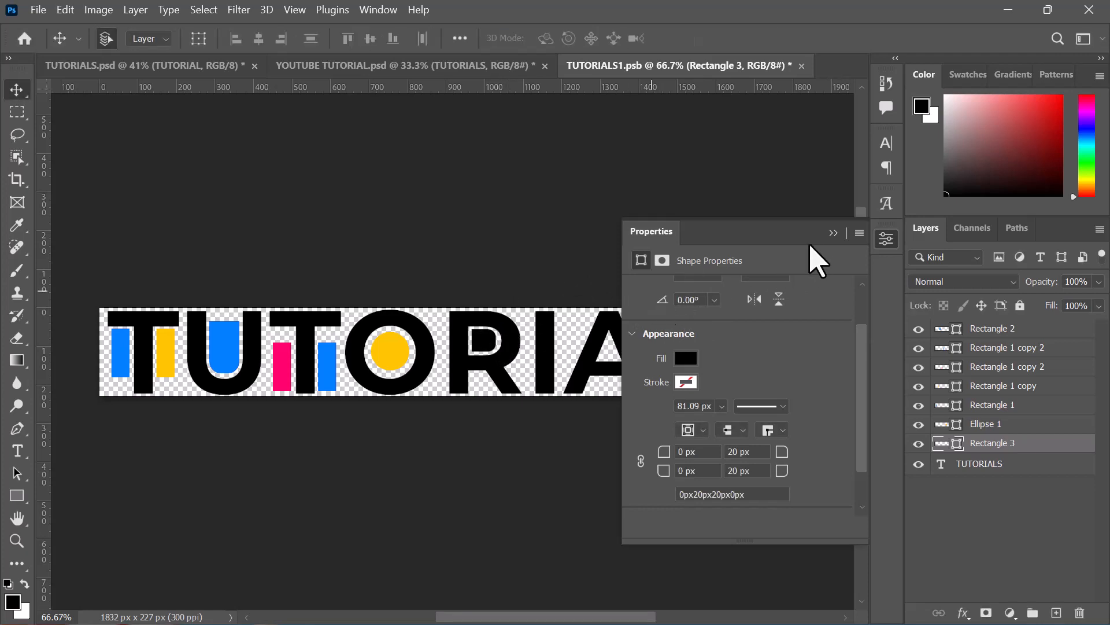
# - Fill the rounded rectangle inside the R with blue 007eff sampled from the second T's blue bar
pyautogui.click(834, 234)
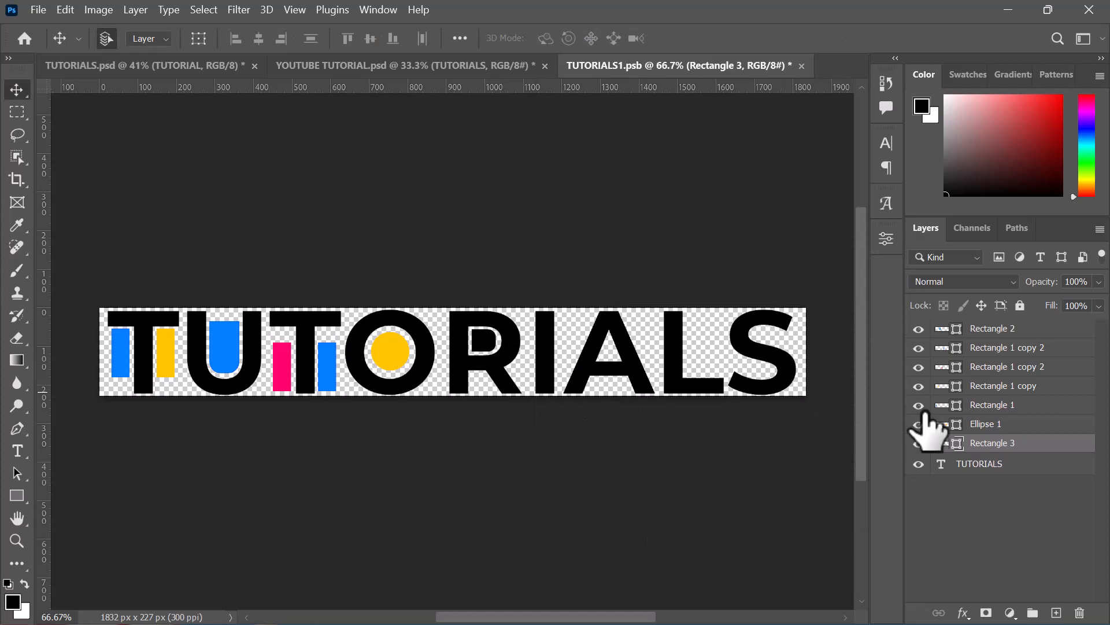
pyautogui.doubleClick(959, 446)
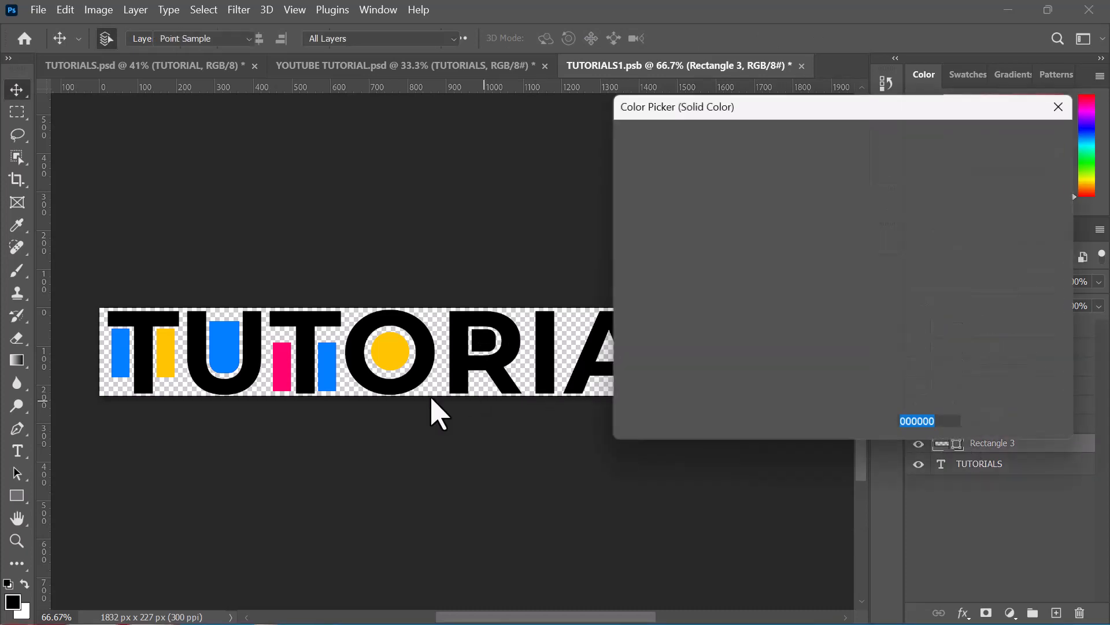
pyautogui.click(327, 376)
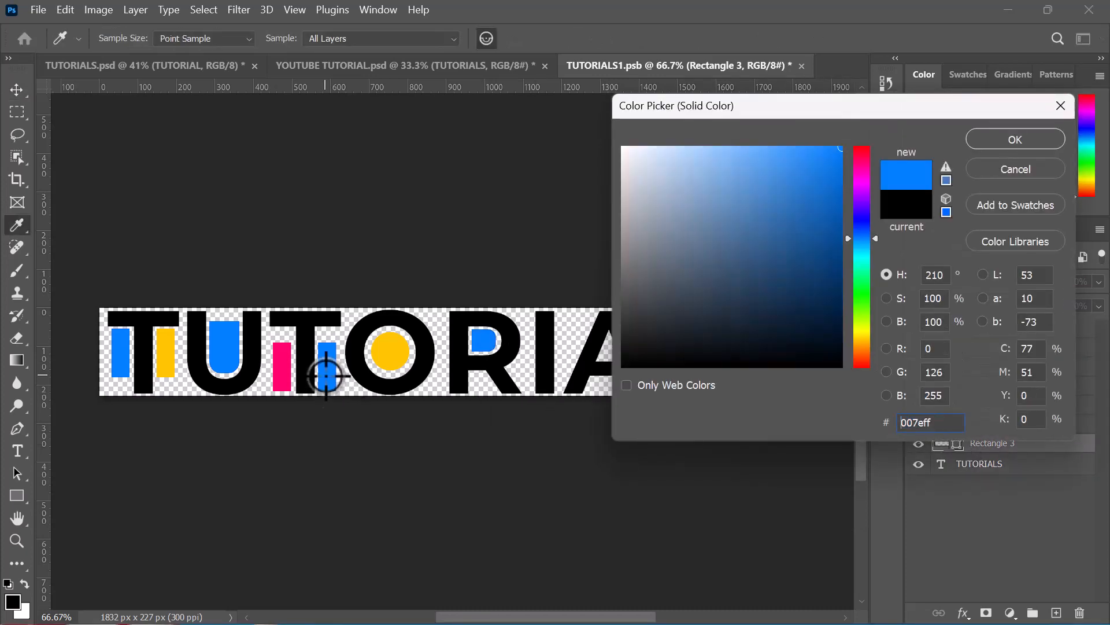
pyautogui.press('Return')
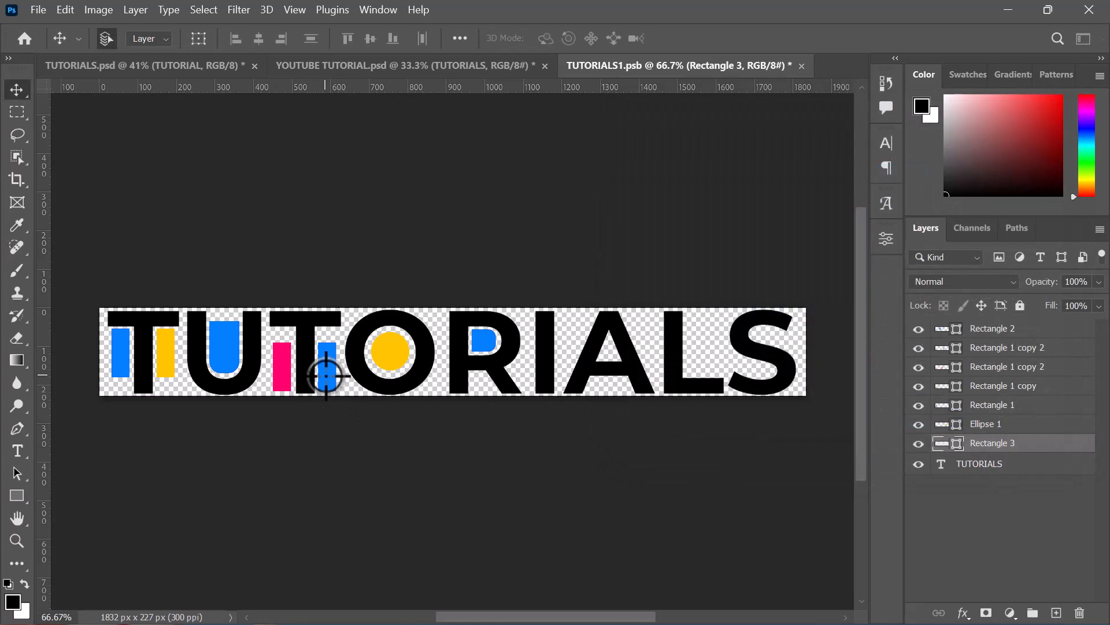
# - Draw a black triangle directly above the TUTORIALS text layer and move it over the A's opening
pyautogui.click(619, 358)
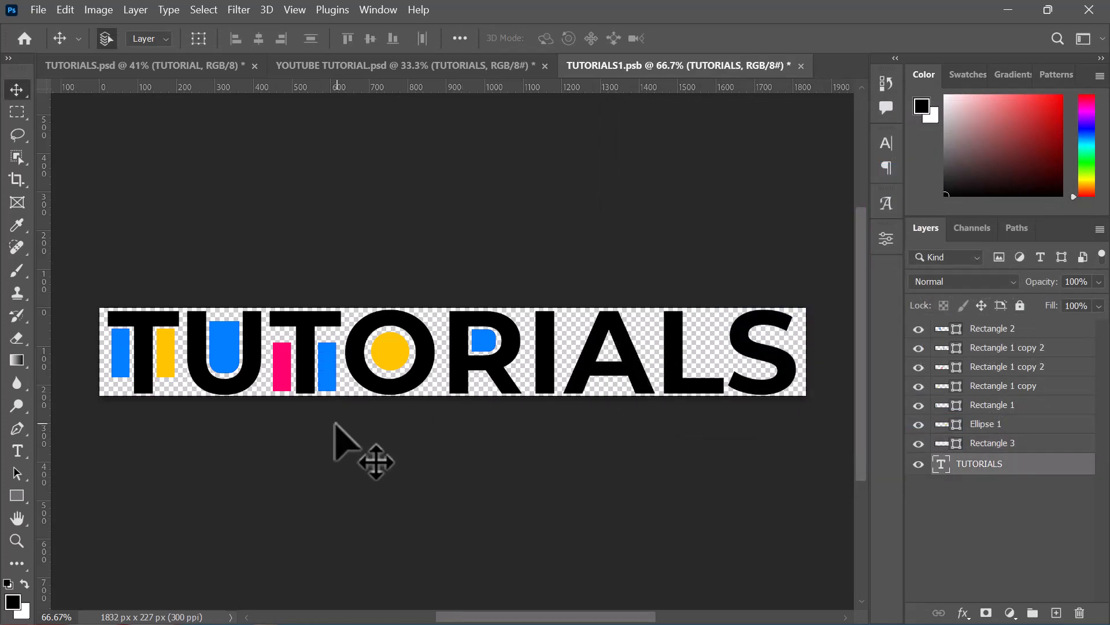
pyautogui.click(21, 509)
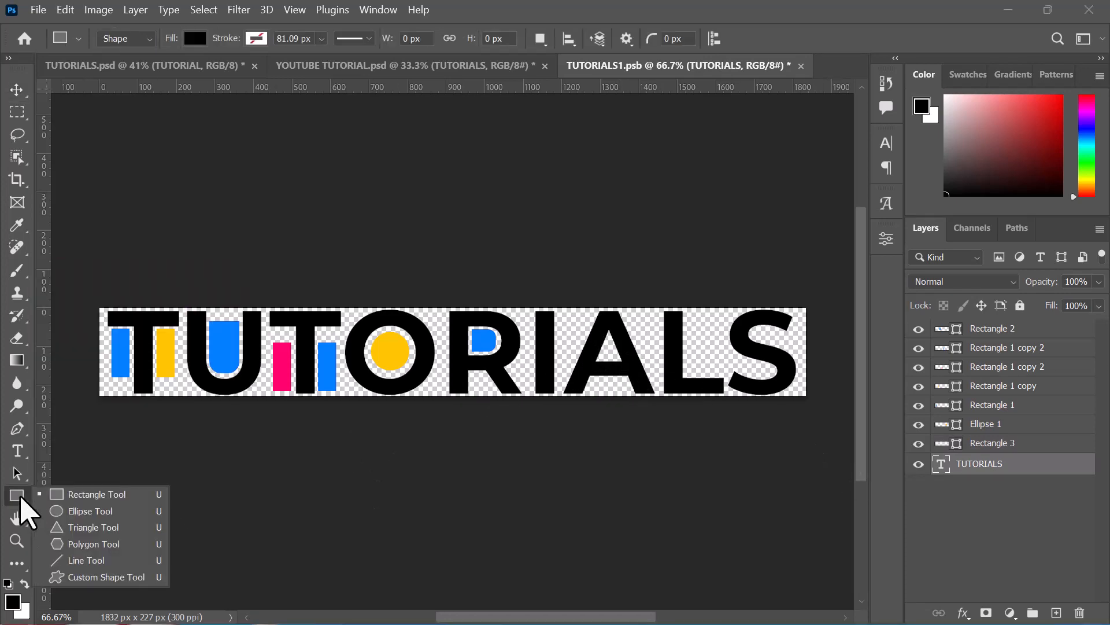
pyautogui.press('Escape')
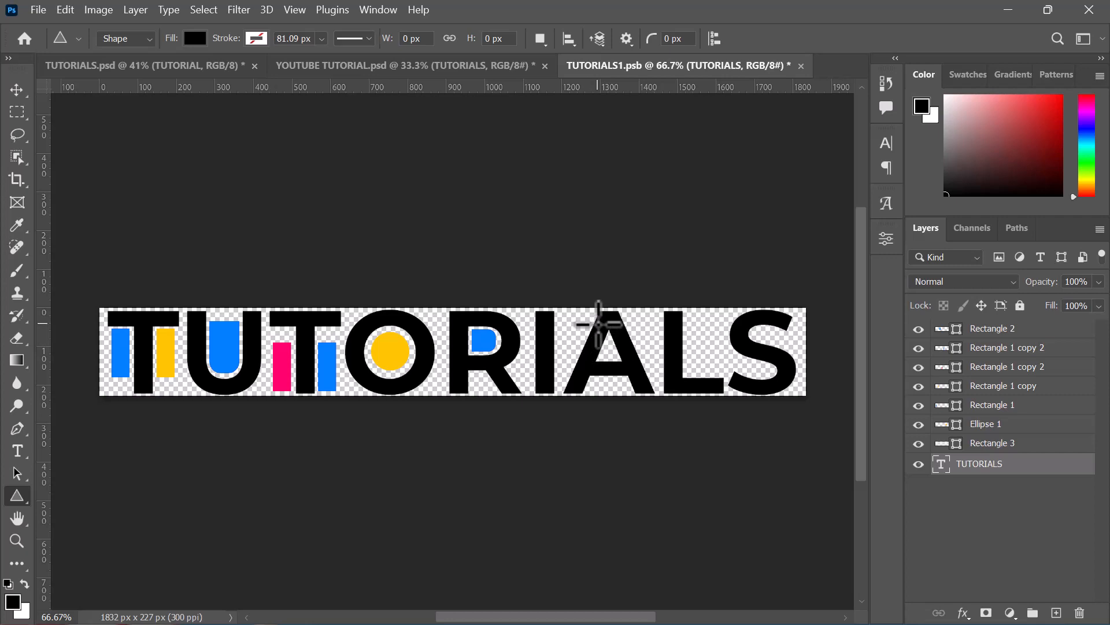
pyautogui.moveTo(599, 324); pyautogui.dragTo(652, 395)
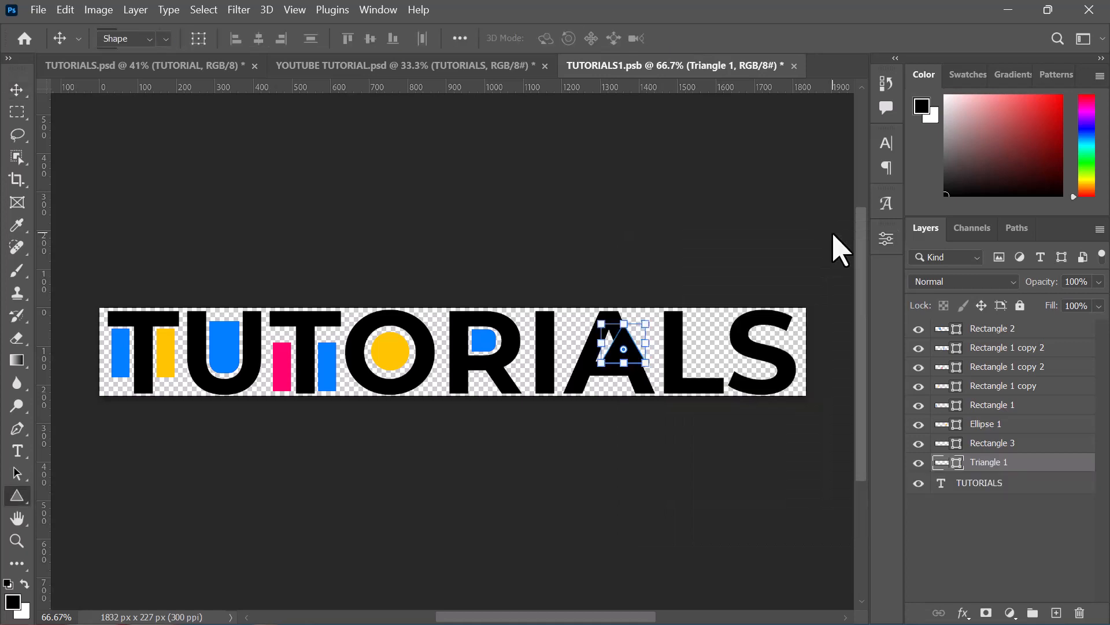
pyautogui.press('v')
pyautogui.moveTo(618, 338); pyautogui.dragTo(614, 371)
# - Scale the triangle over the A's opening and fill it with the yellow sampled from the O's circle
pyautogui.hotkey('ctrl', 't')
pyautogui.press('Return')
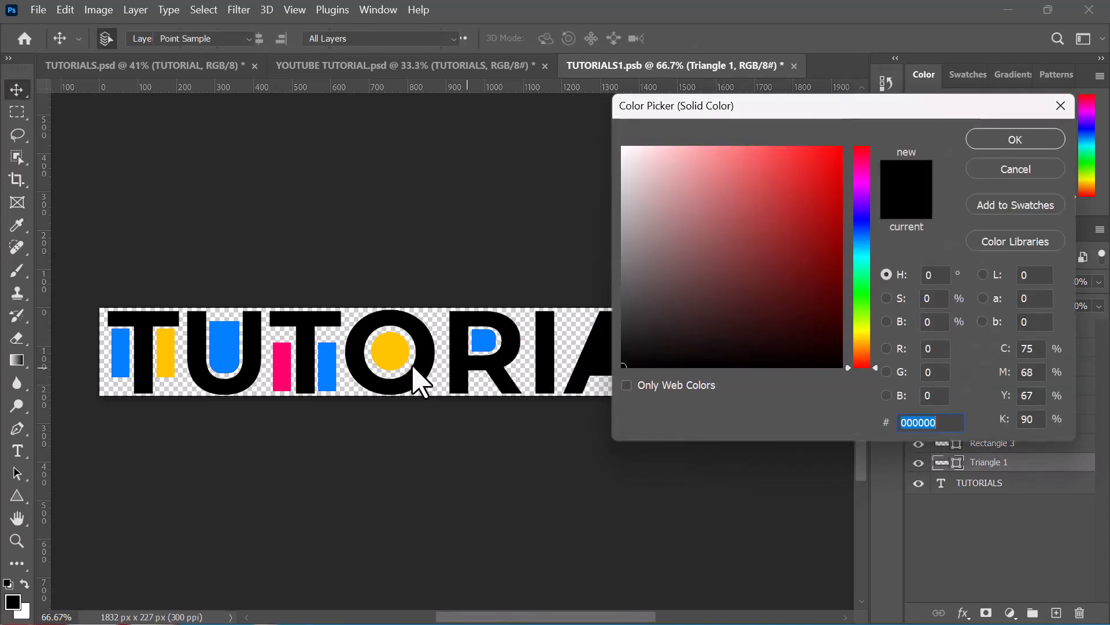
pyautogui.click(402, 358)
pyautogui.press('Return')
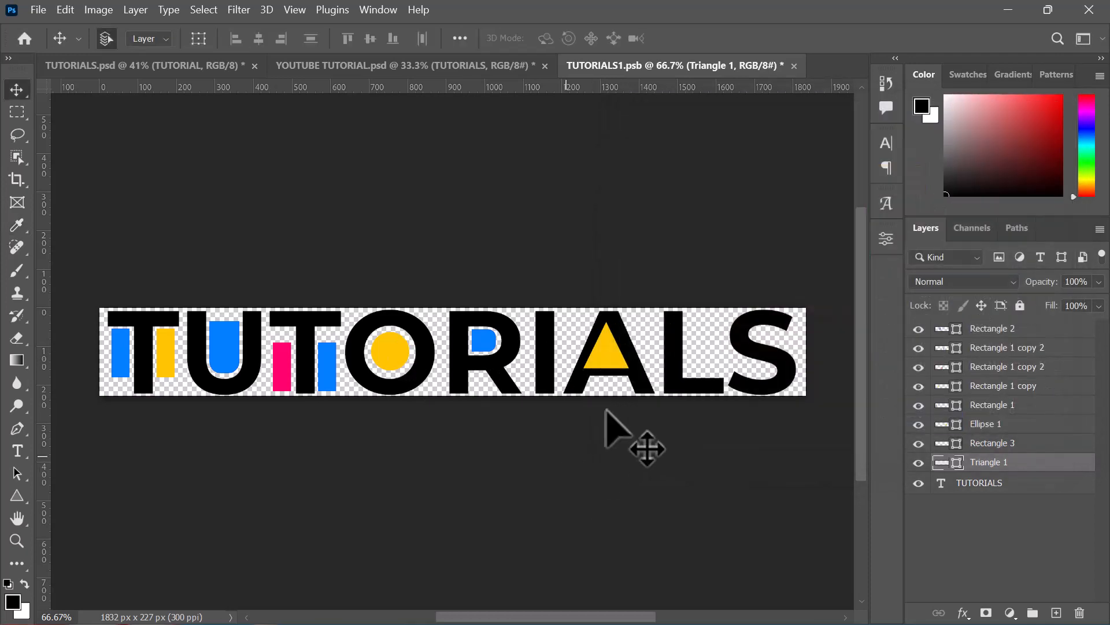
# - Nudge the yellow triangle up, move its layer below the TUTORIALS text layer, and save TUTORIALS1.psb
pyautogui.moveTo(604, 351); pyautogui.dragTo(604, 347)
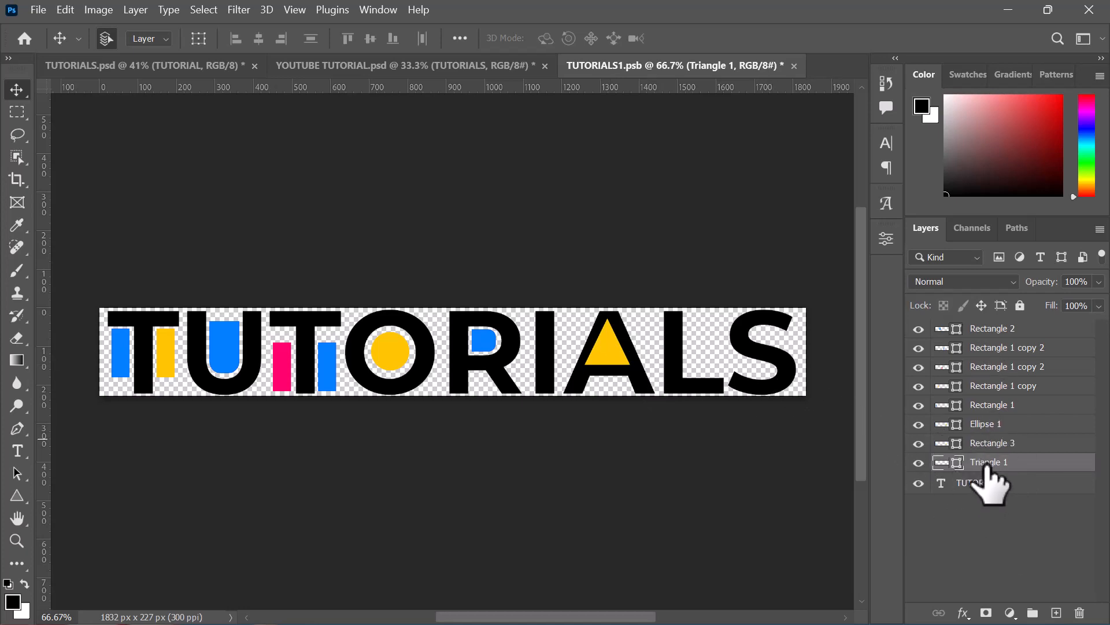
pyautogui.moveTo(988, 467); pyautogui.dragTo(983, 497)
pyautogui.hotkey('ctrl', 's')
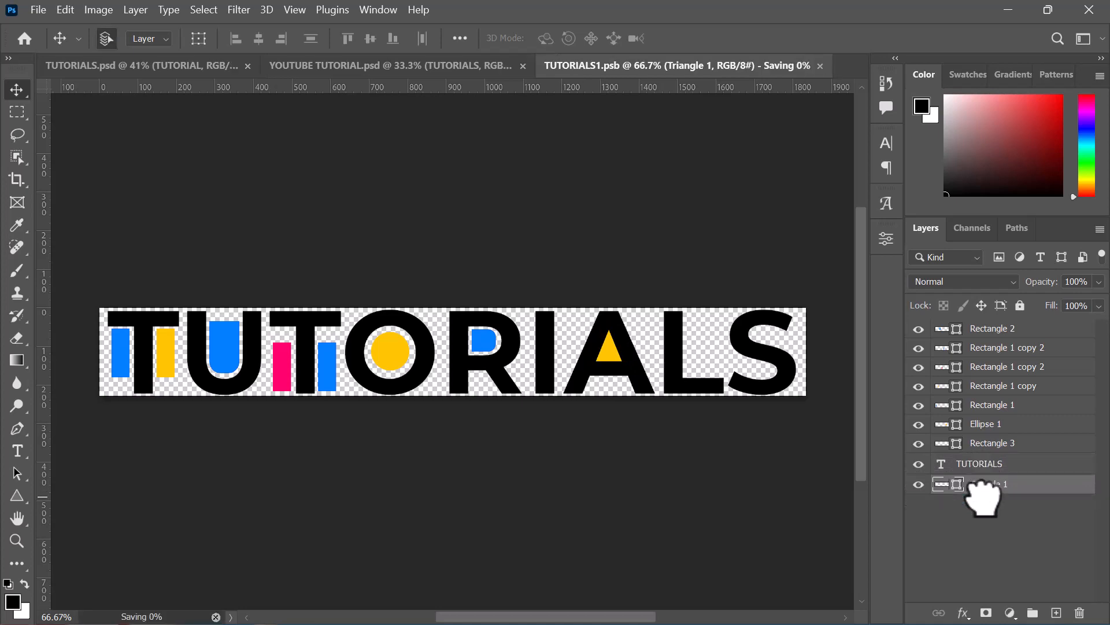
# - Draw a black rectangle about 53 by 112 px above the TUTORIALS text layer and lower it into the L's corner
pyautogui.click(679, 369)
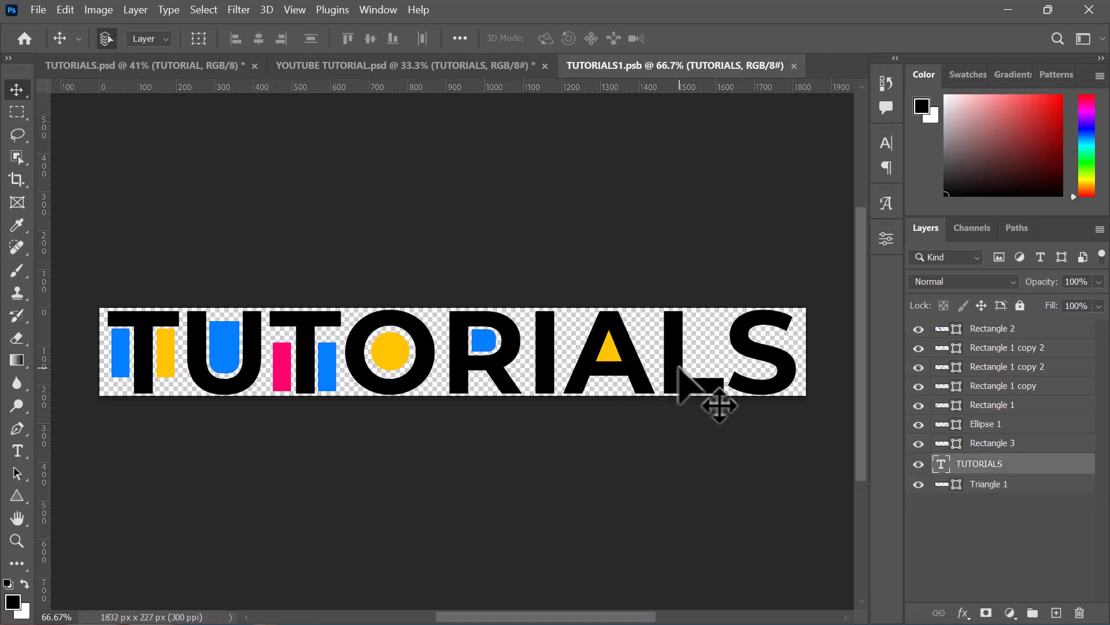
pyautogui.press('u')
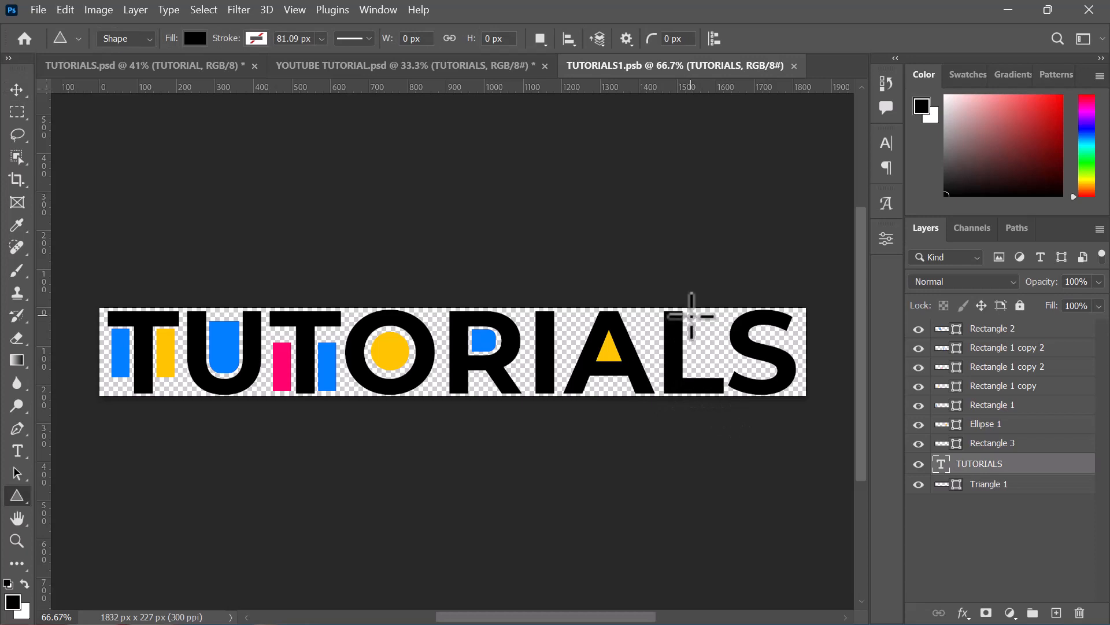
pyautogui.moveTo(692, 316); pyautogui.dragTo(702, 366)
pyautogui.rightClick(27, 496)
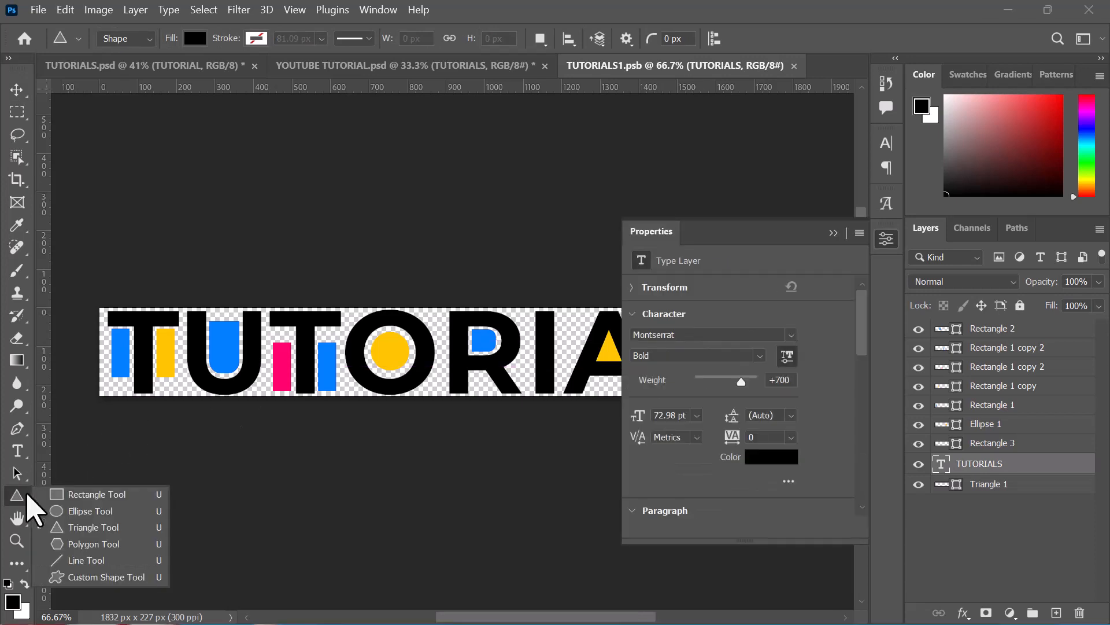
pyautogui.click(55, 494)
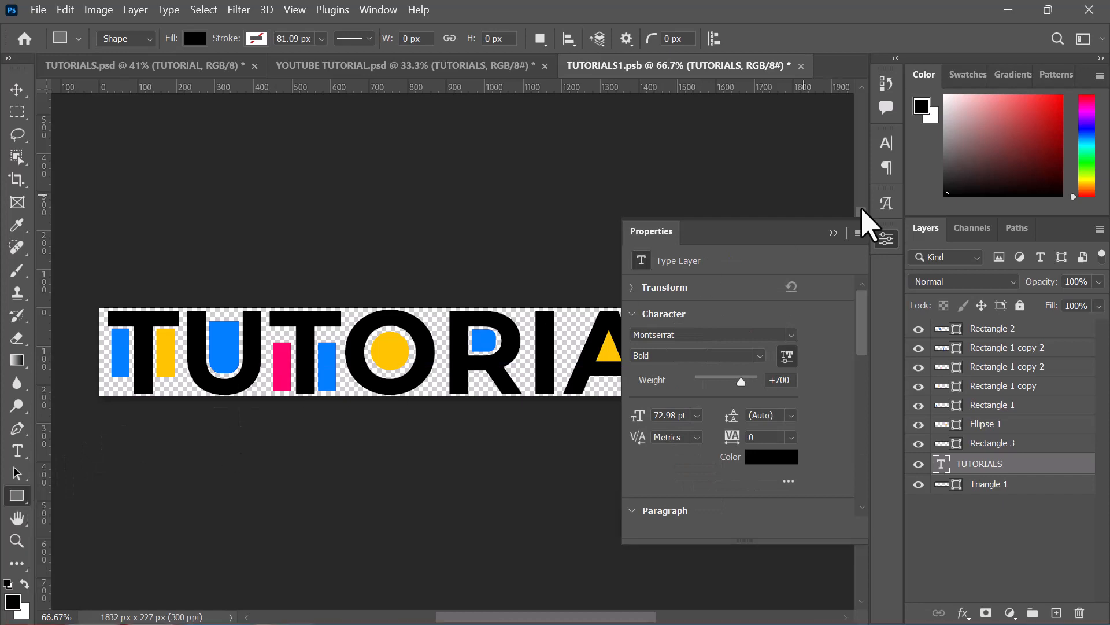
pyautogui.click(833, 233)
pyautogui.moveTo(688, 315); pyautogui.dragTo(709, 358)
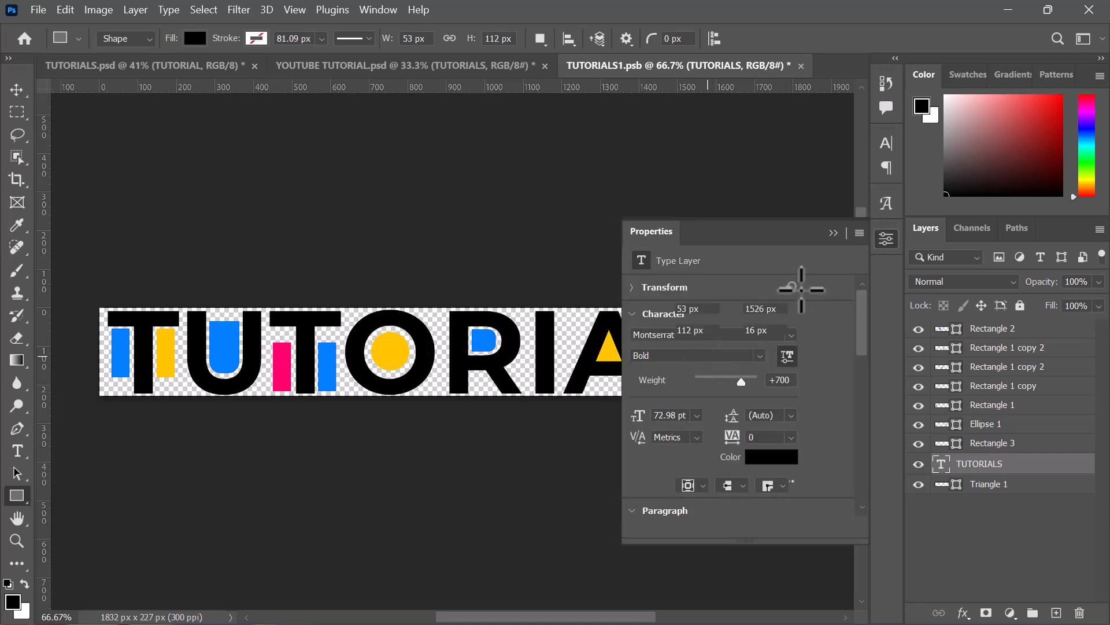
pyautogui.press('v')
# - Fill the rectangle in the L's corner with the blue sampled from the R's shape, then save and close TUTORIALS1.psb
pyautogui.click(833, 233)
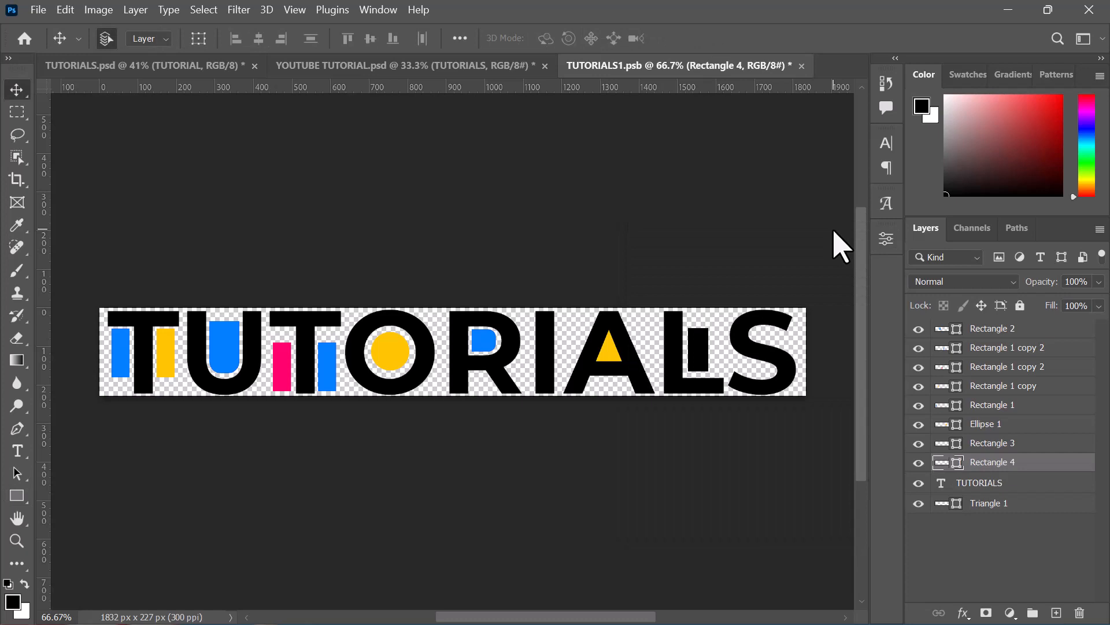
pyautogui.doubleClick(942, 463)
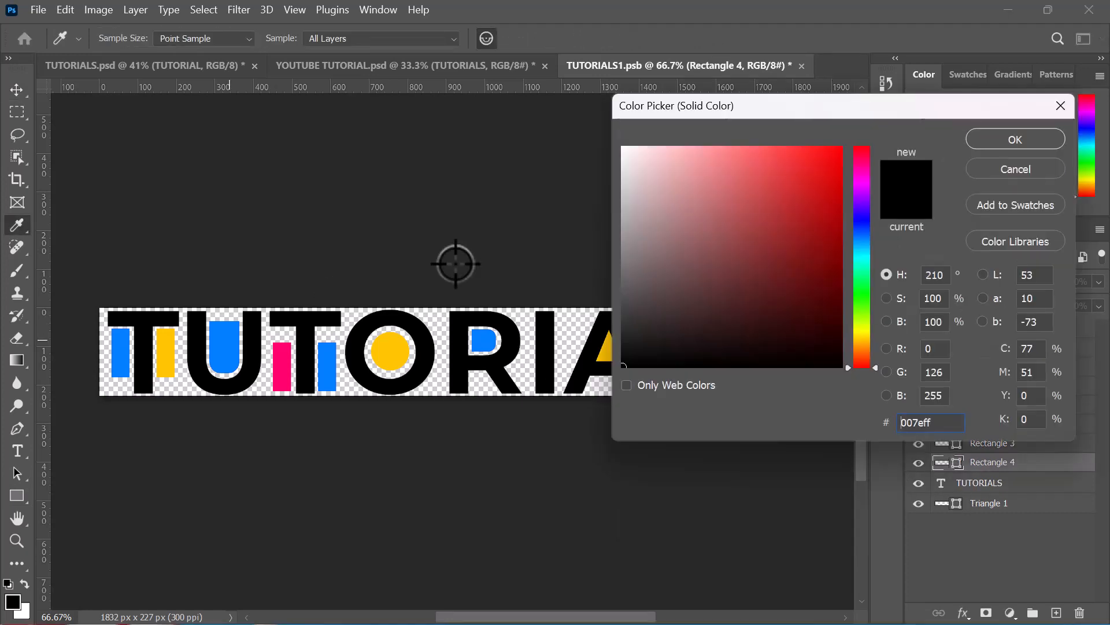
pyautogui.click(483, 341)
pyautogui.click(987, 138)
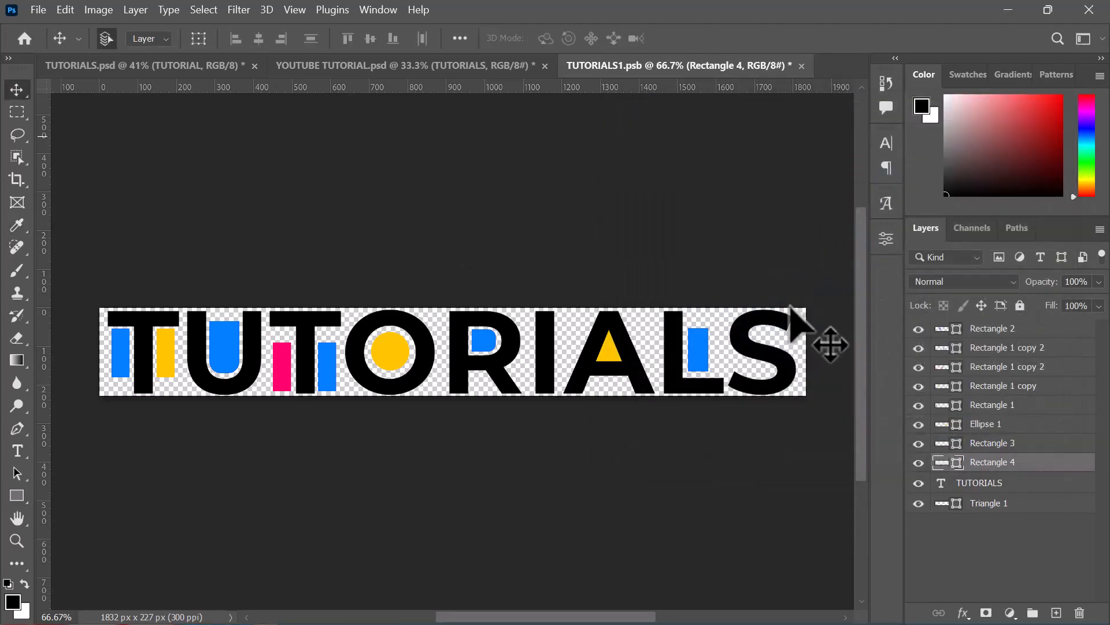
pyautogui.hotkey('ctrl', 's')
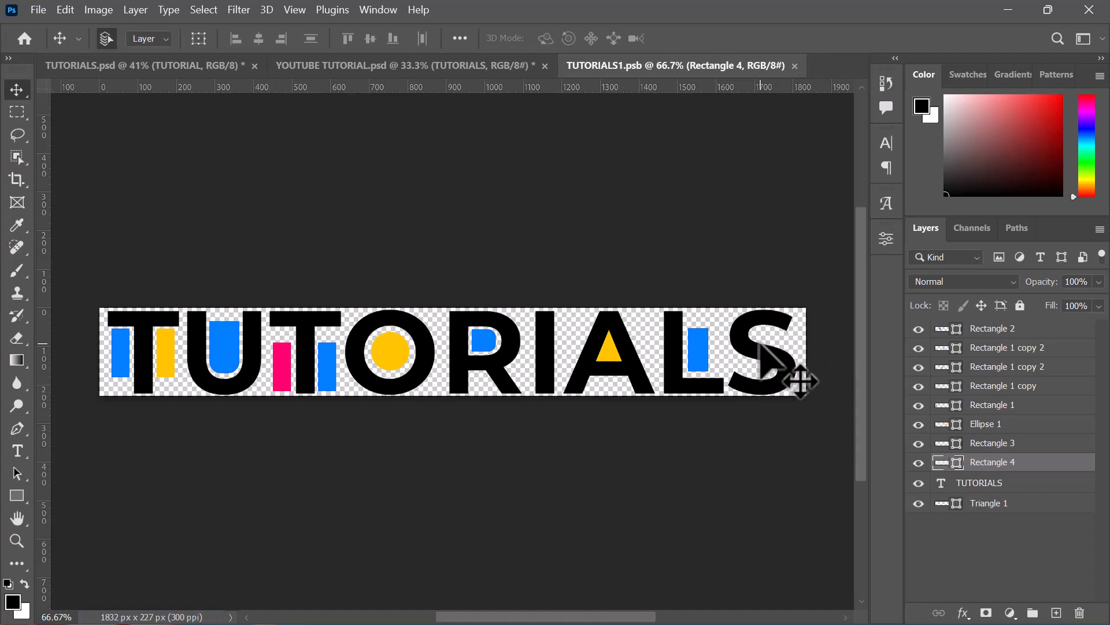
pyautogui.click(795, 65)
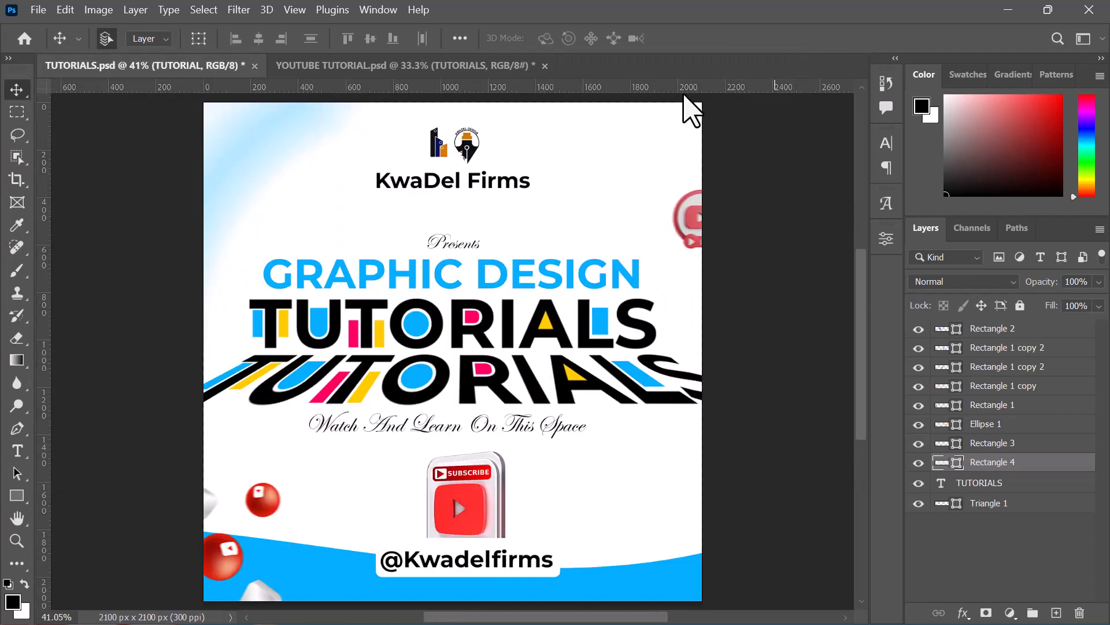
# - Examine the slanted TUTORIALS copy in the reference flyer TUTORIALS.psd, and return to YOUTUBE TUTORIAL.psd
pyautogui.click(387, 62)
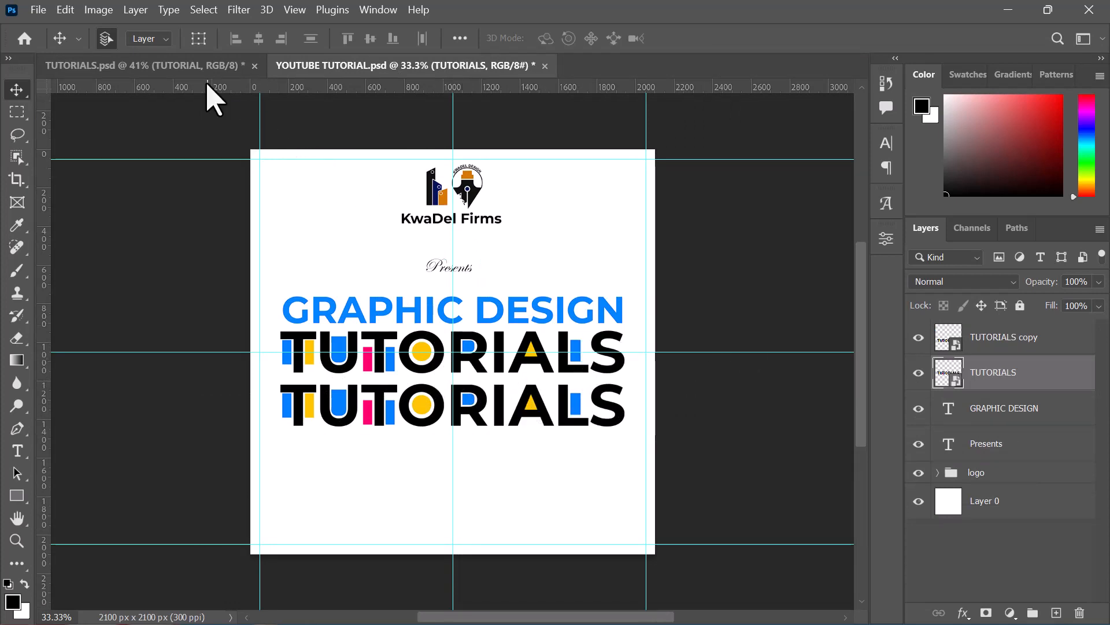
pyautogui.click(191, 68)
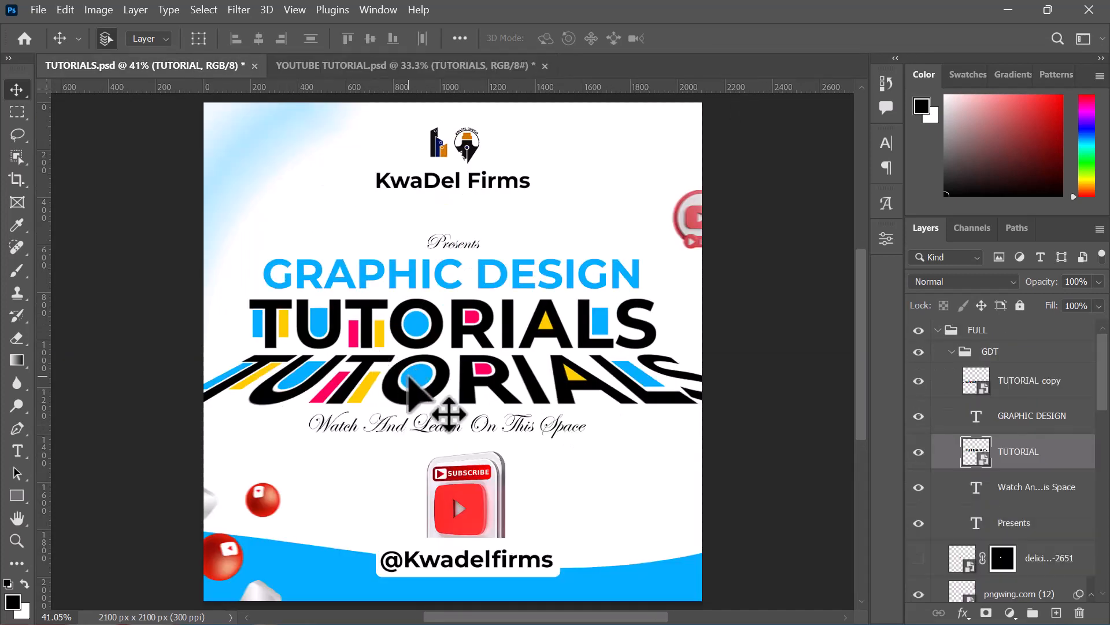
pyautogui.click(409, 375)
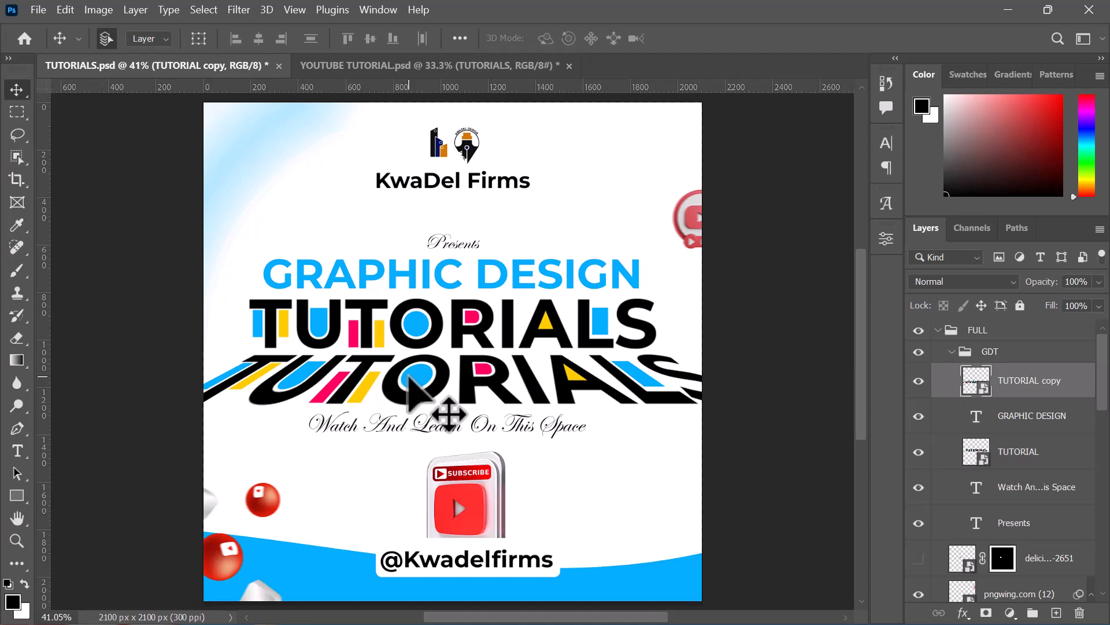
pyautogui.click(386, 67)
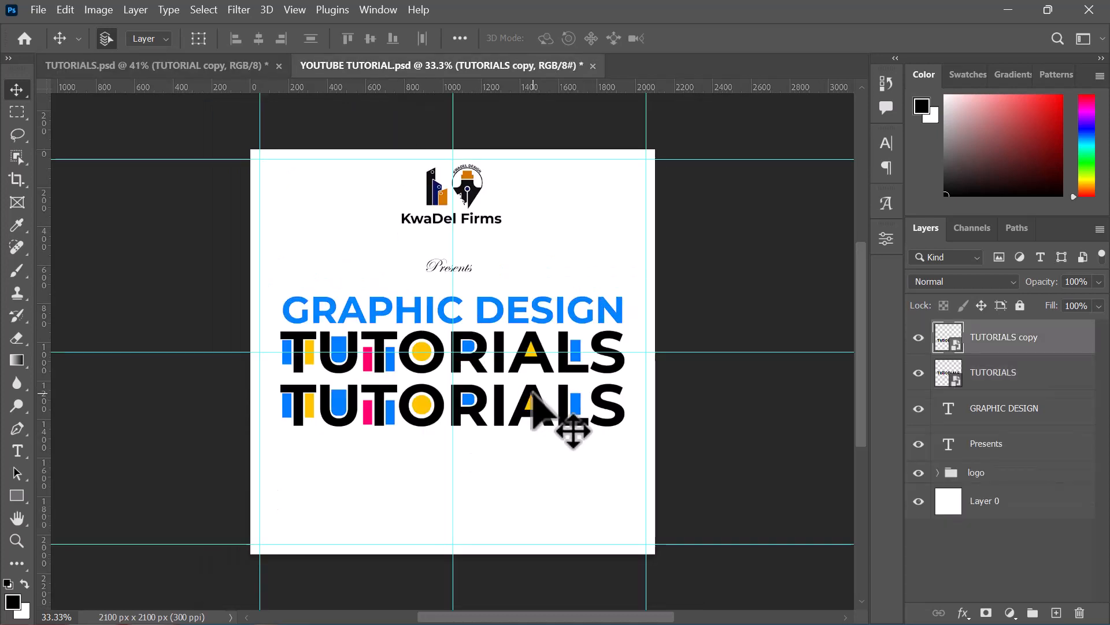
# - Try narrowing the lower edge of the TUTORIALS copy toward its centre with a Perspective transform, and undo it
pyautogui.hotkey('ctrl', 't')
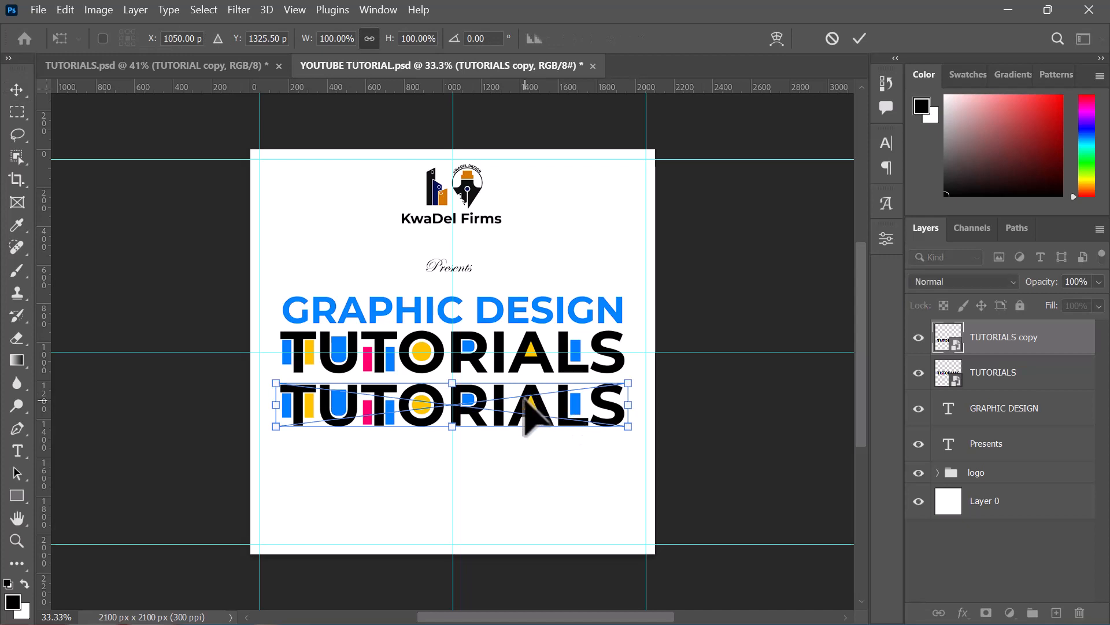
pyautogui.rightClick(528, 411)
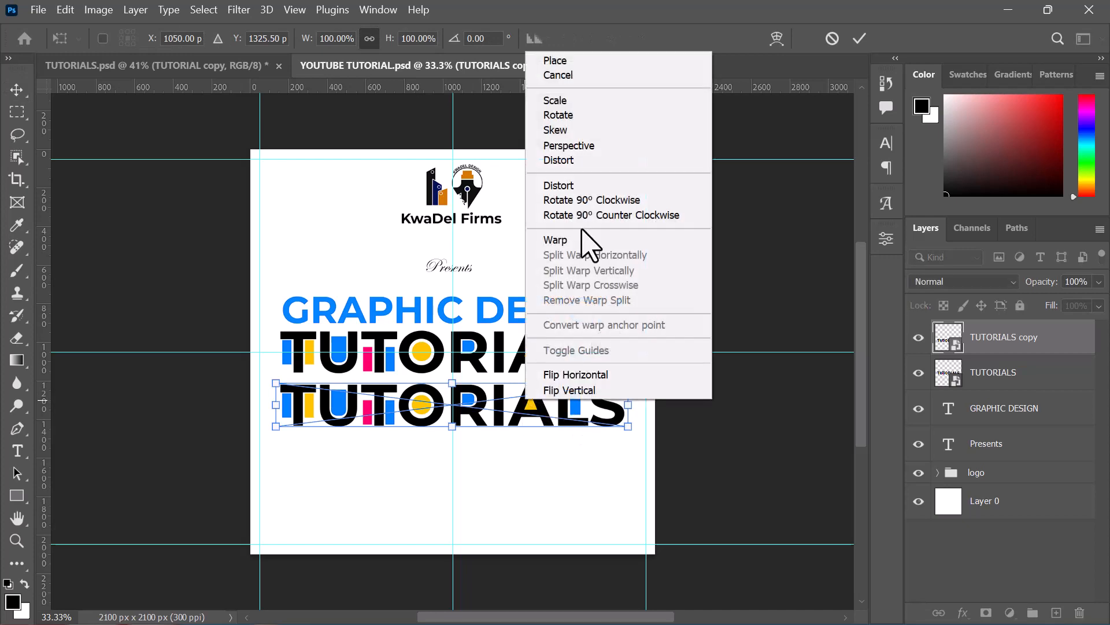
pyautogui.click(594, 146)
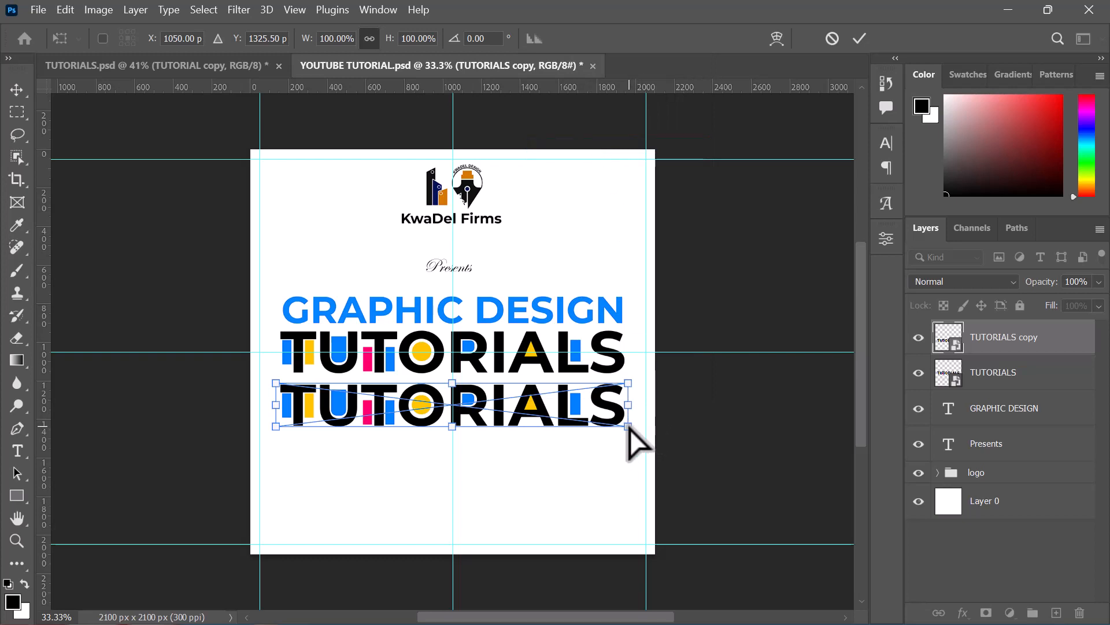
pyautogui.moveTo(630, 428); pyautogui.dragTo(468, 426)
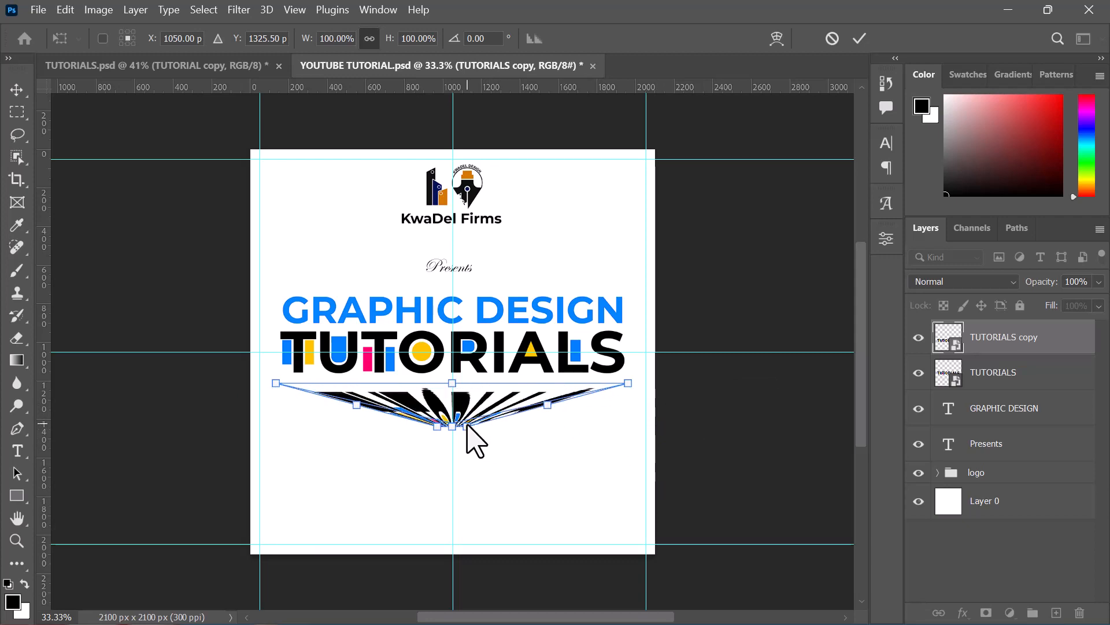
pyautogui.press('Return')
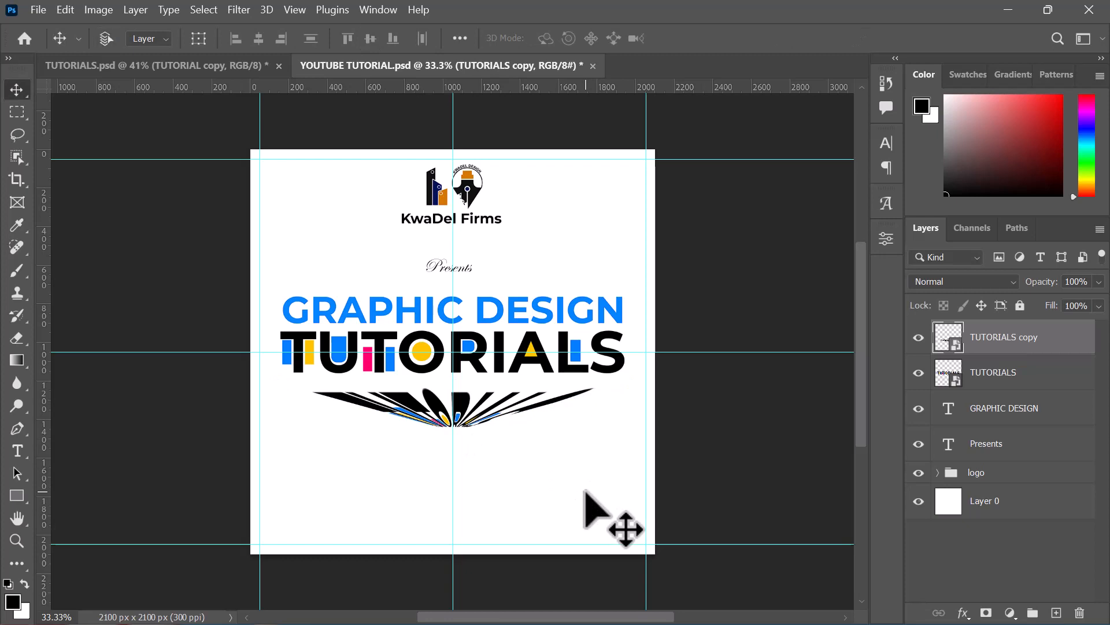
pyautogui.hotkey('ctrl', 'z')
# - Widen the lower edge of the TUTORIALS copy beyond both canvas sides with a Perspective transform
pyautogui.hotkey('ctrl', 't')
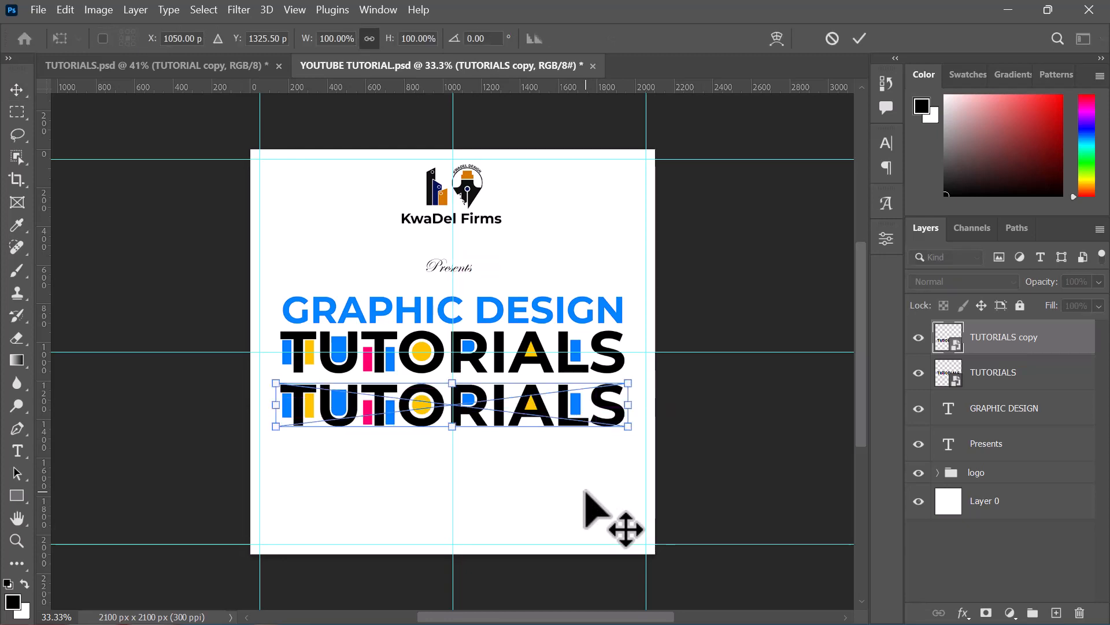
pyautogui.rightClick(494, 405)
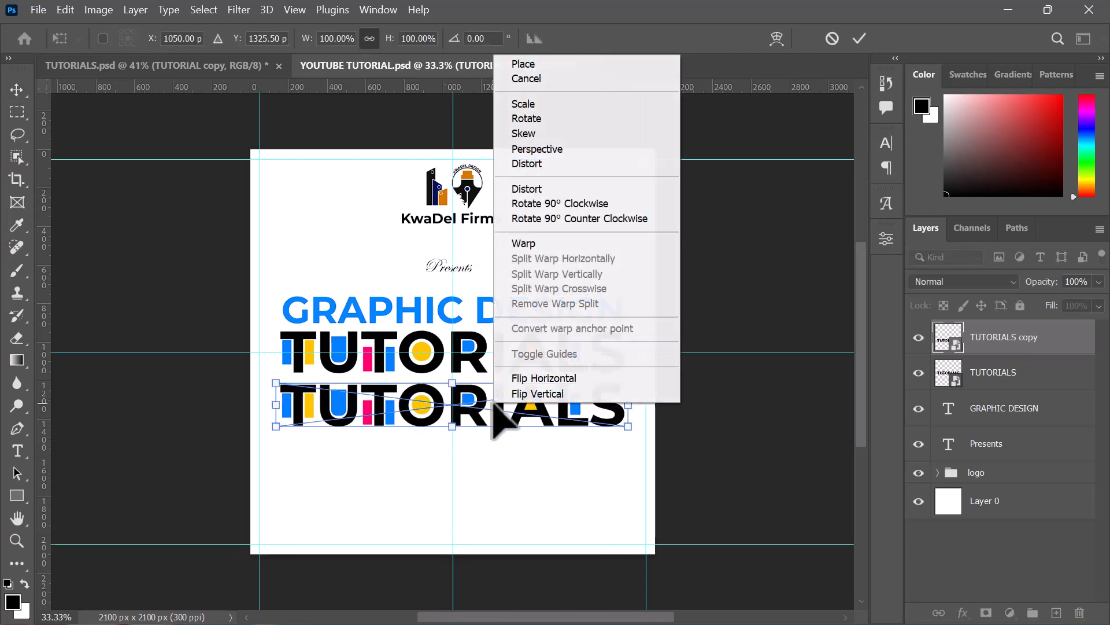
pyautogui.click(521, 149)
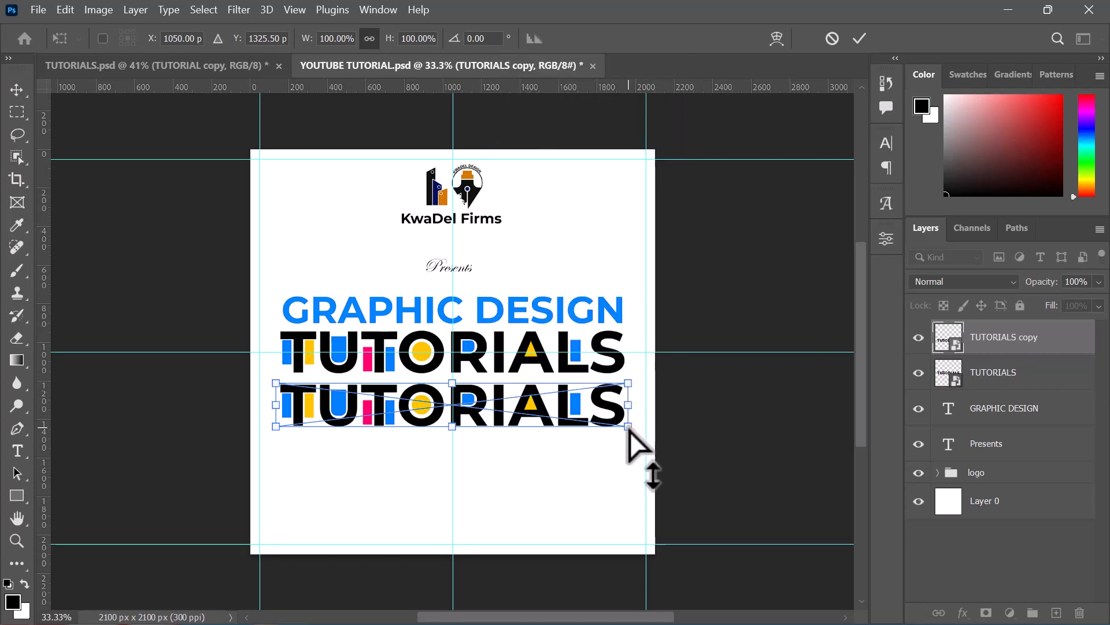
pyautogui.moveTo(629, 428); pyautogui.dragTo(726, 388)
pyautogui.press('Return')
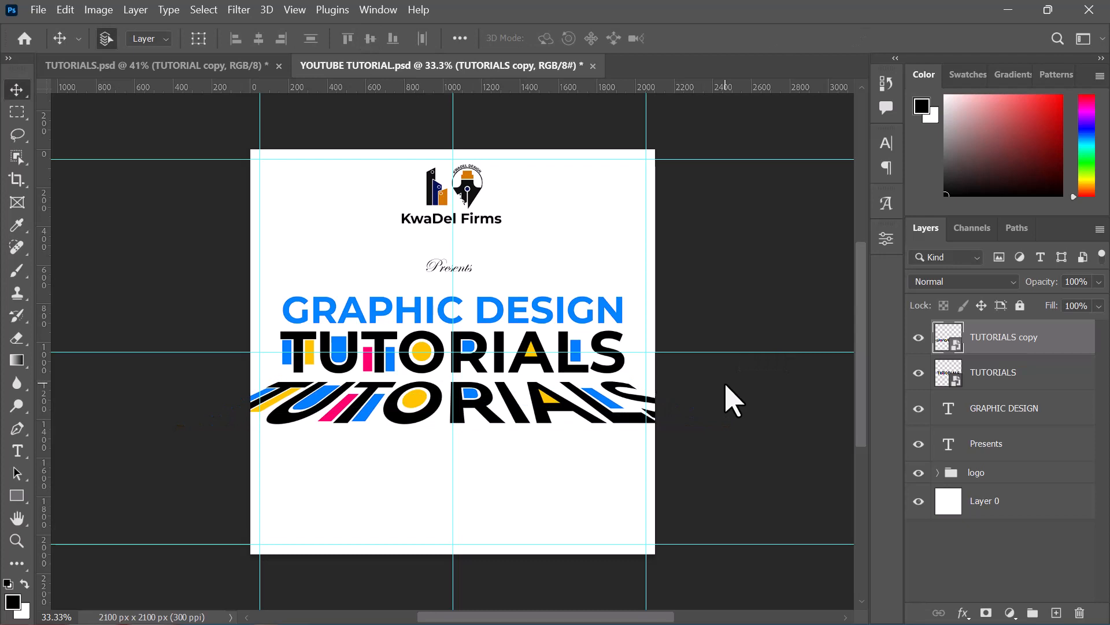
# - Compare with the reference flyer TUTORIALS.psd and scale the Presents text in YOUTUBE TUTORIAL.psd up to about 145%
pyautogui.click(212, 74)
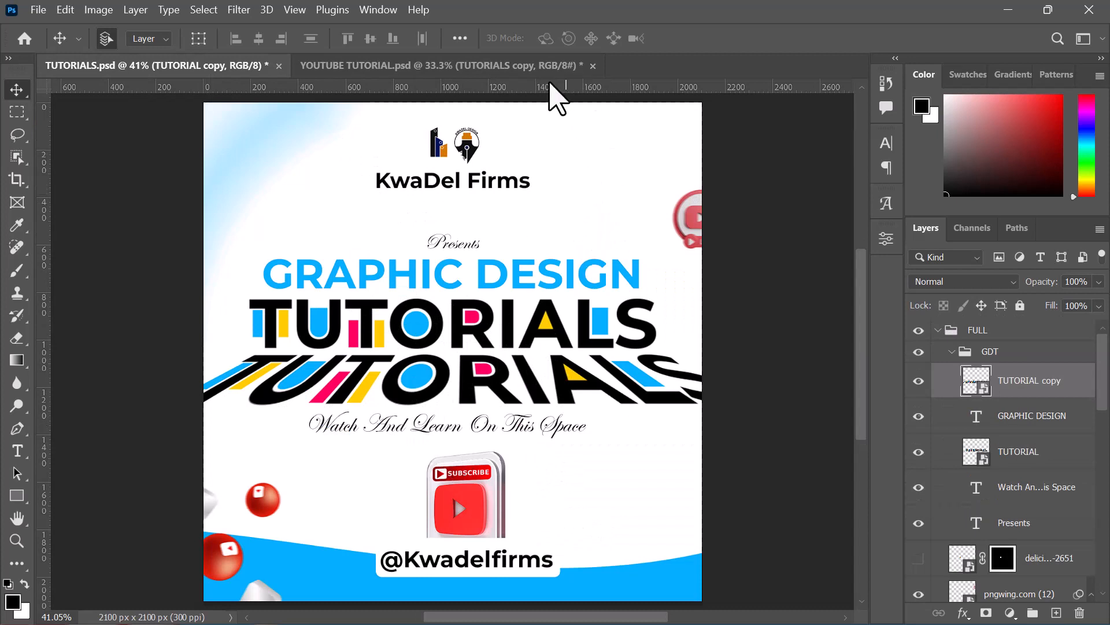
pyautogui.click(523, 68)
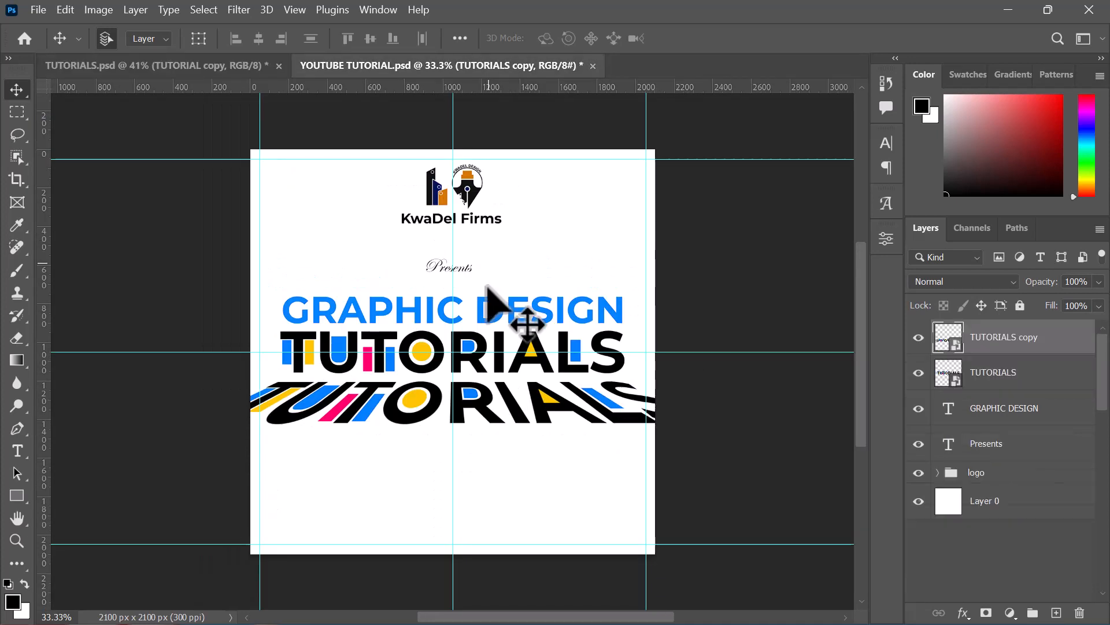
pyautogui.click(438, 271)
pyautogui.hotkey('ctrl', 't')
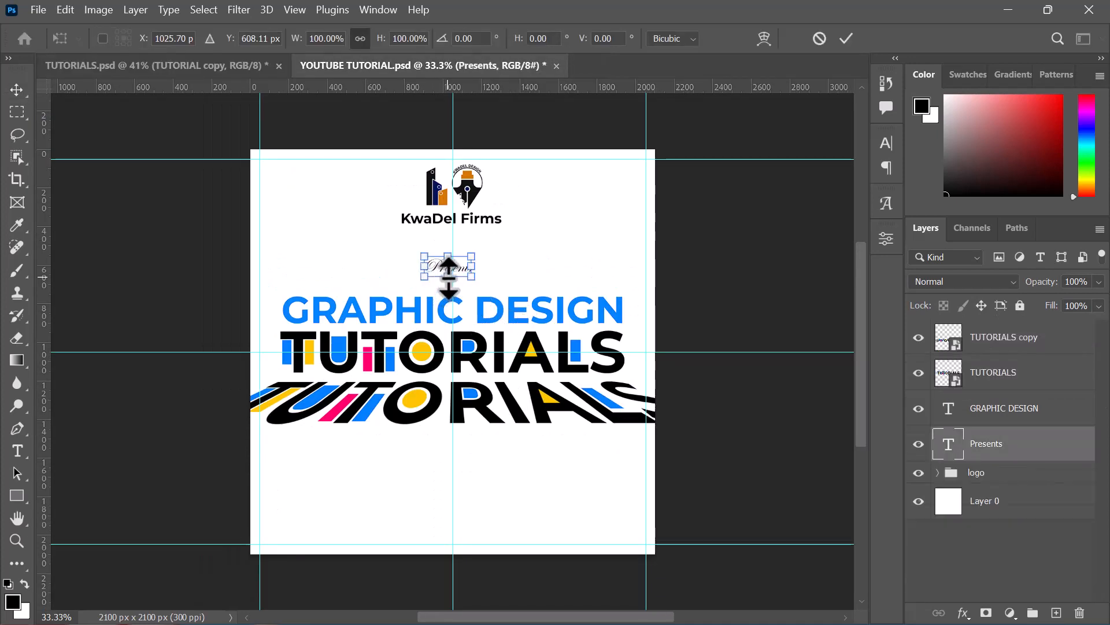
pyautogui.moveTo(449, 277); pyautogui.dragTo(450, 286)
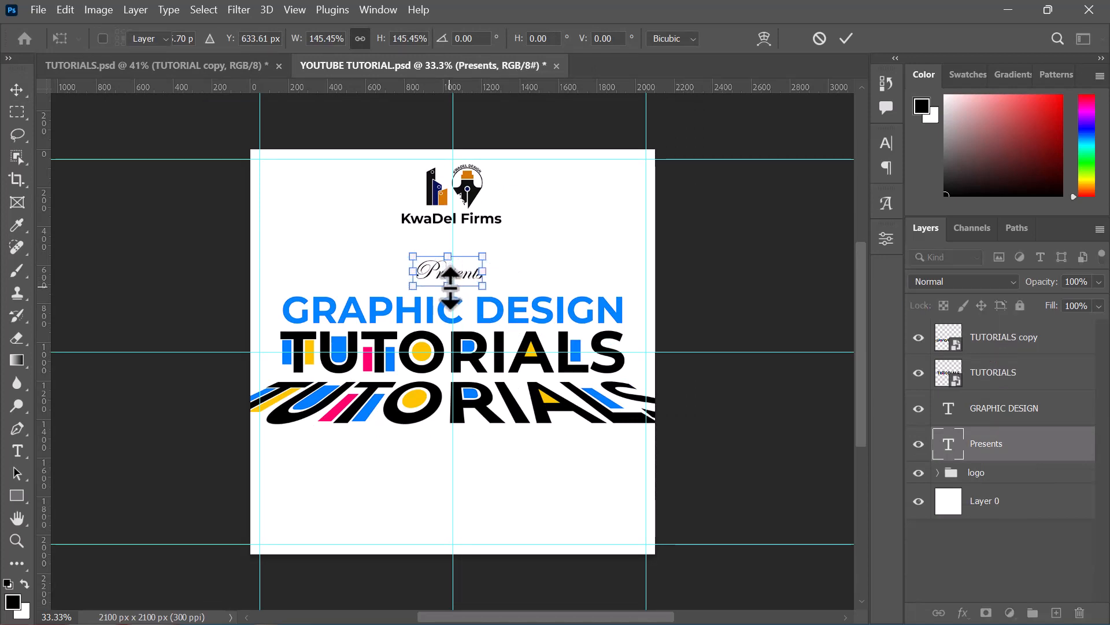
pyautogui.press('Return')
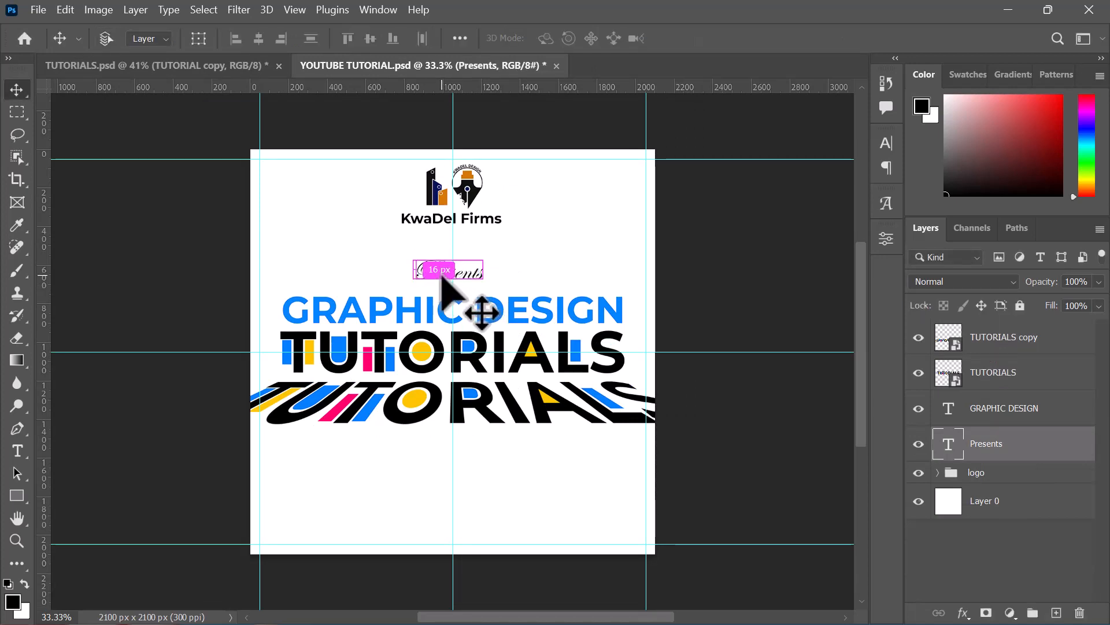
pyautogui.moveTo(443, 282); pyautogui.dragTo(443, 285)
# - Place a copy of the Presents text reading "I Love You" centred below the slanted TUTORIALS, and save the document
pyautogui.moveTo(450, 371); pyautogui.dragTo(440, 444)
pyautogui.doubleClick(439, 439)
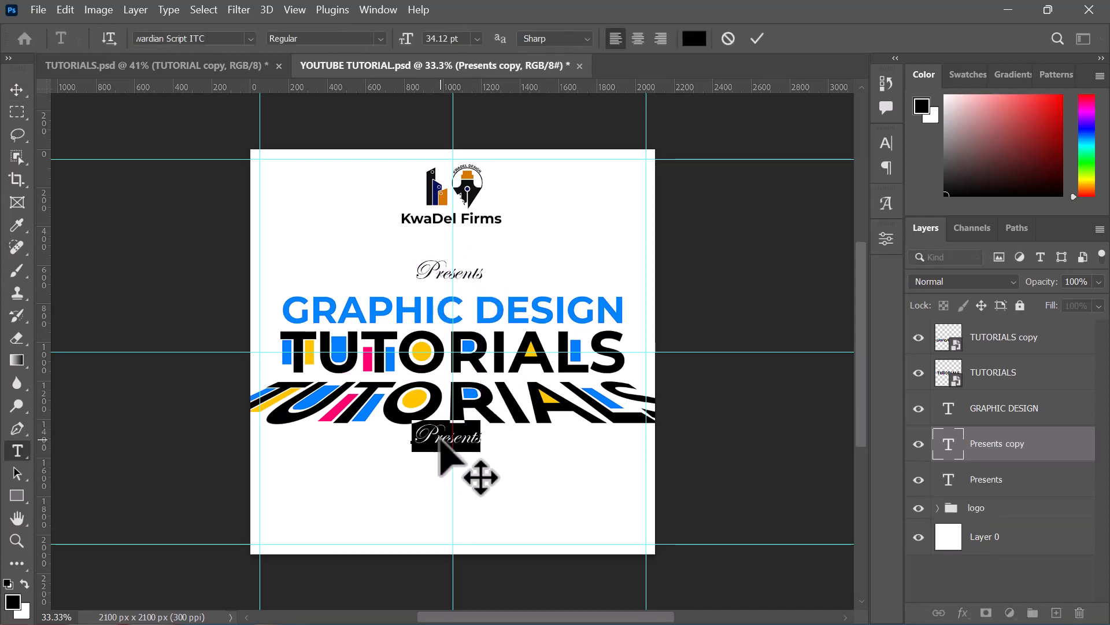
pyautogui.click(439, 442)
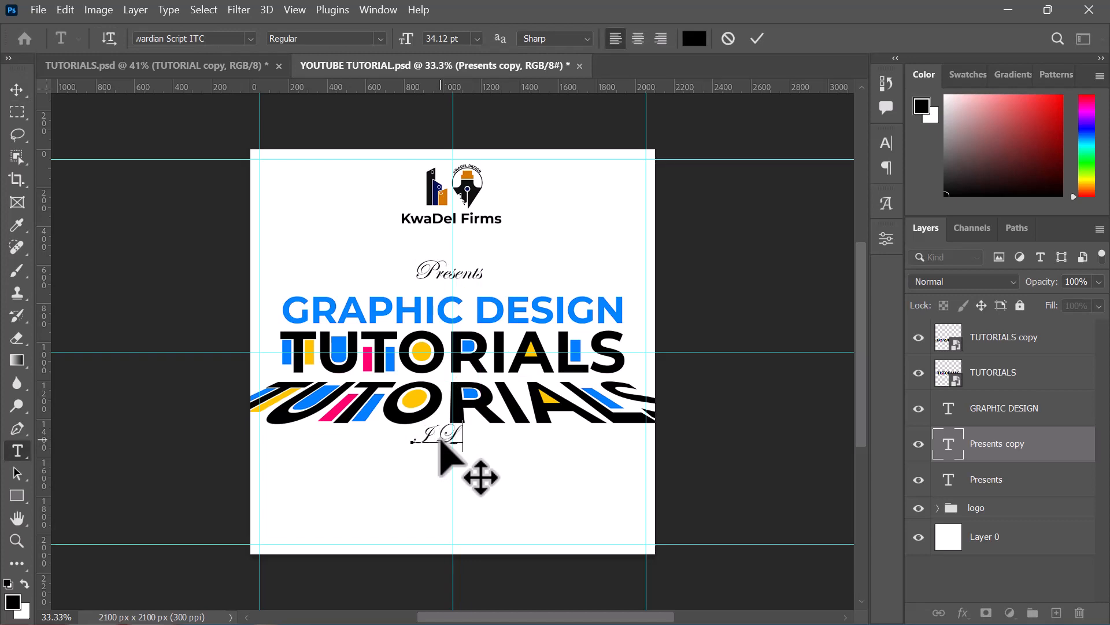
pyautogui.moveTo(440, 440); pyautogui.dragTo(443, 451)
pyautogui.hotkey('ctrl', 'Return')
pyautogui.press('v')
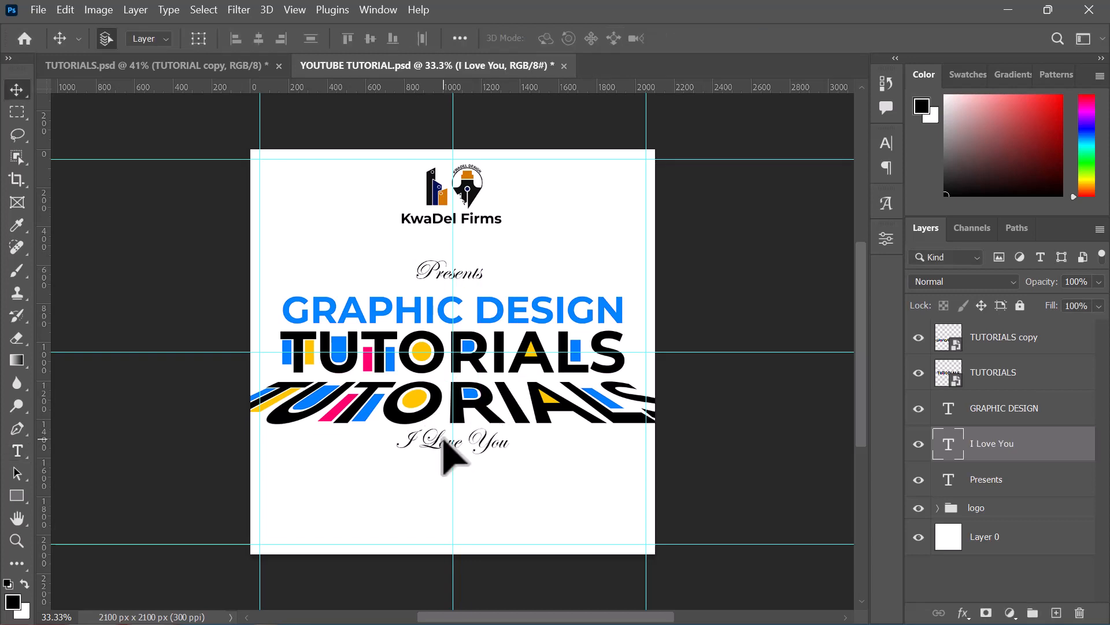
pyautogui.hotkey('ctrl', 's')
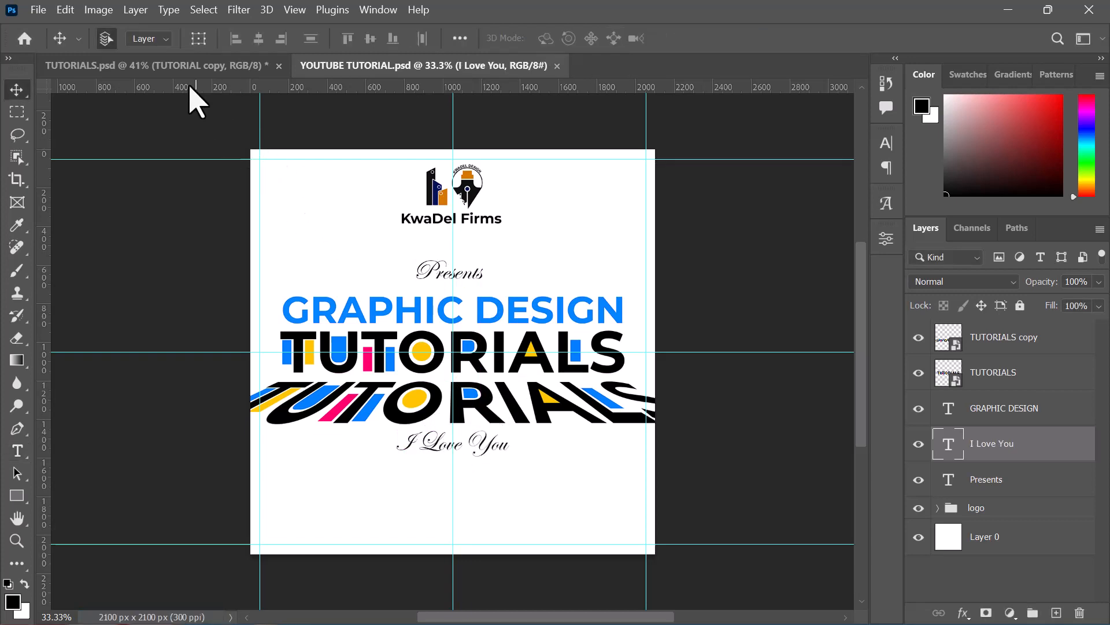
# - Check the reference flyer's footer and draw a rectangle about 2360 by 323 px across the flyer's bottom, directly above Layer 0
pyautogui.click(174, 66)
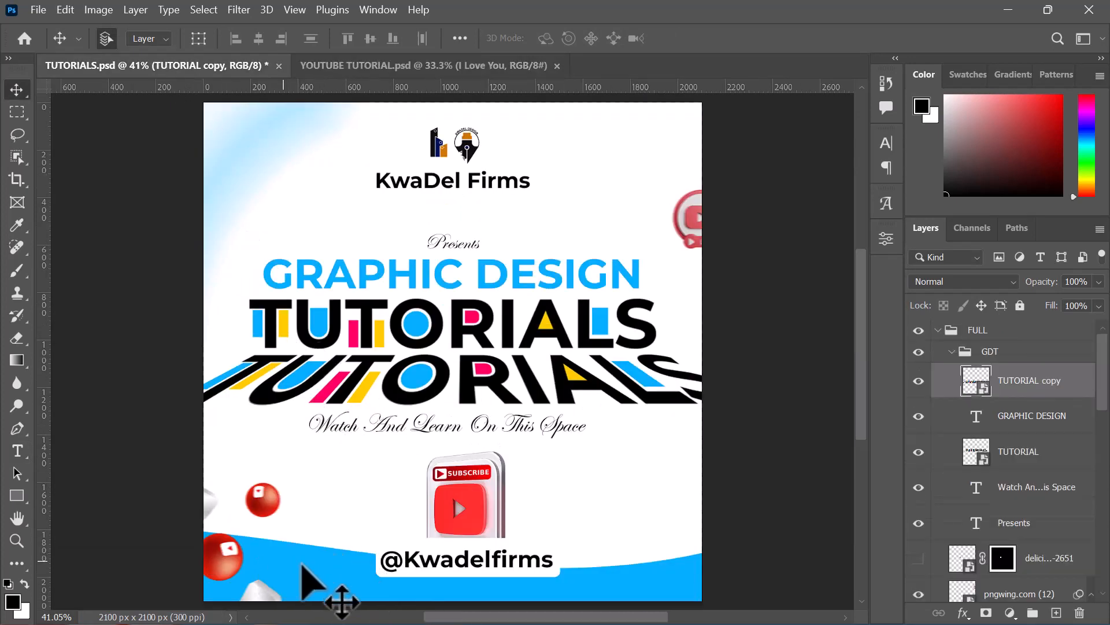
pyautogui.click(473, 67)
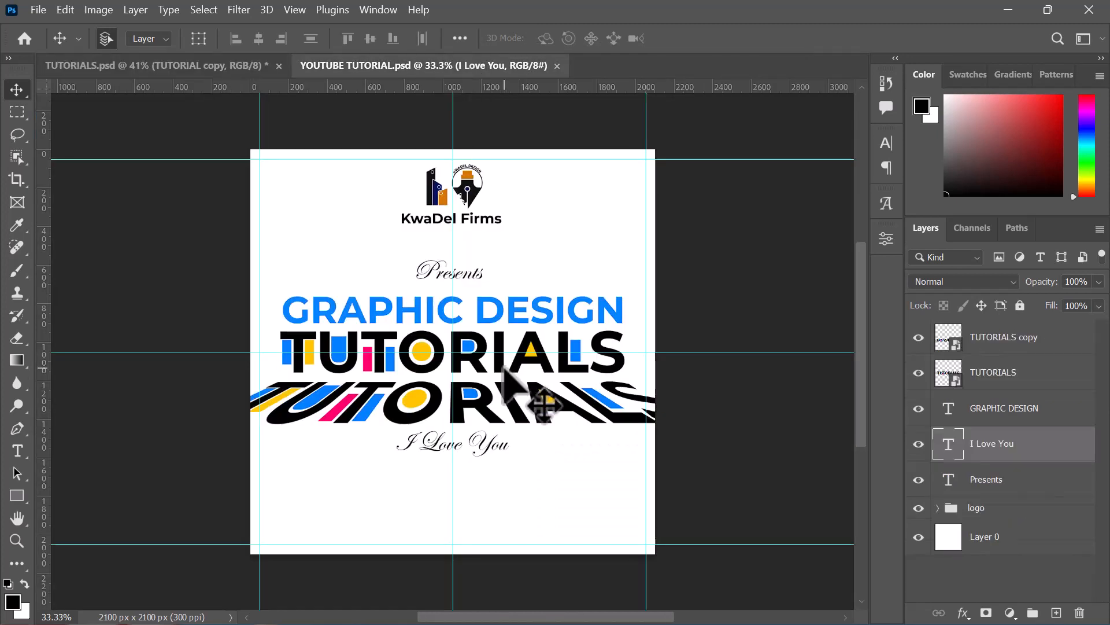
pyautogui.click(516, 508)
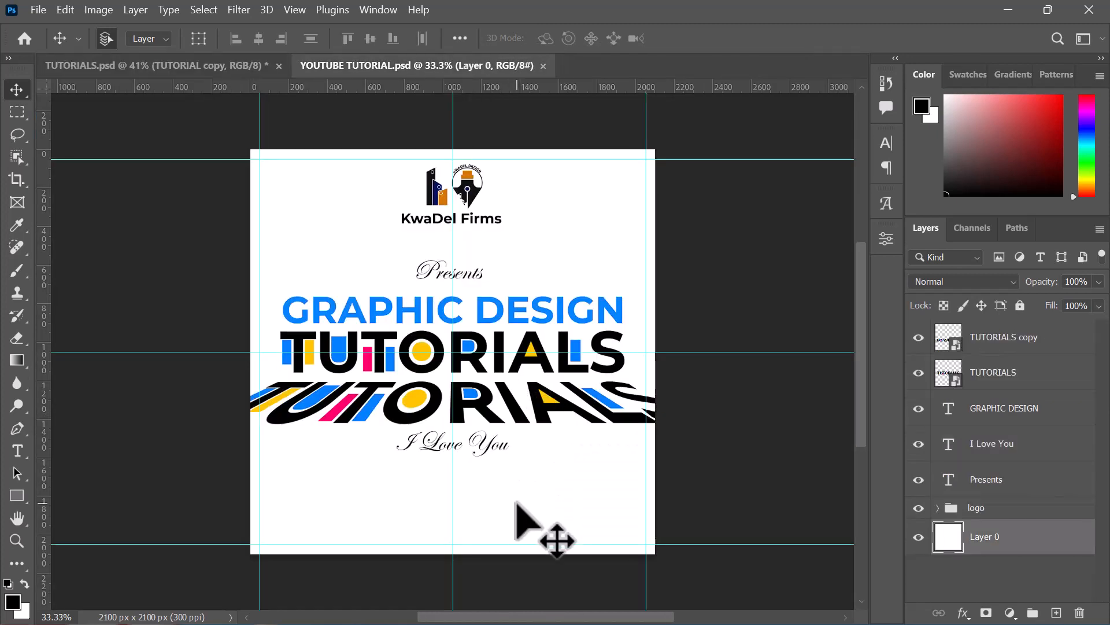
pyautogui.press('u')
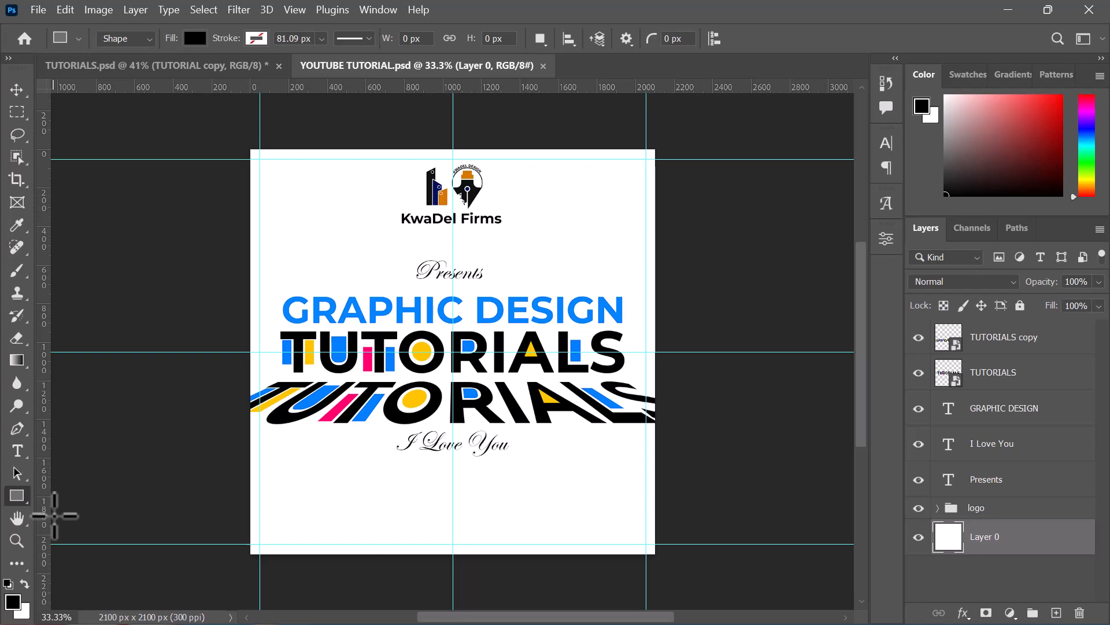
pyautogui.moveTo(217, 501); pyautogui.dragTo(672, 563)
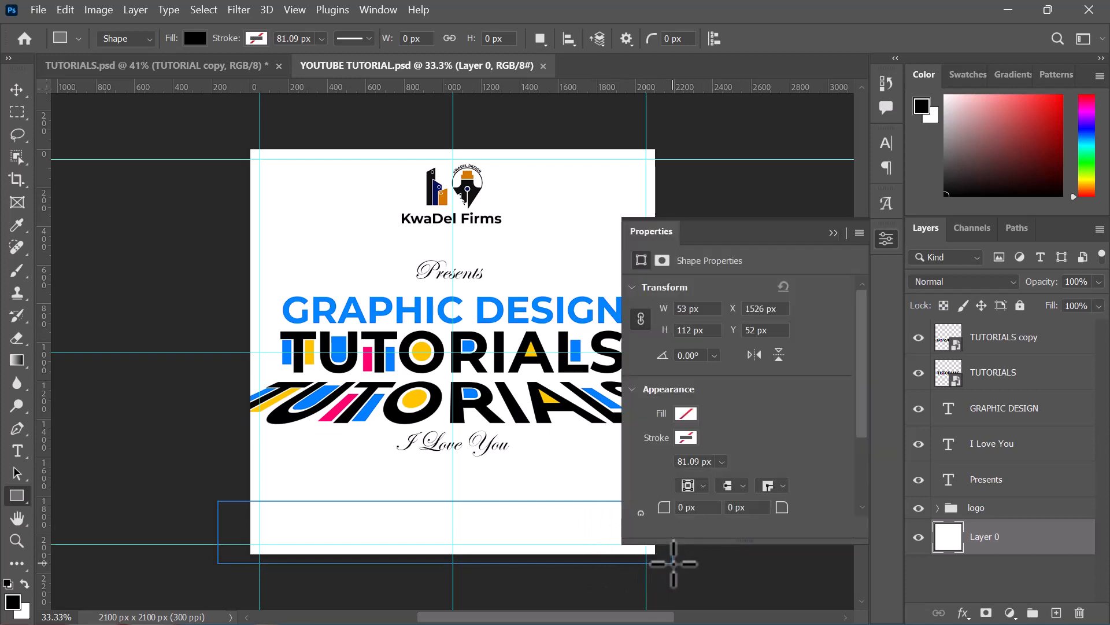
# - Fill the footer rectangle with the recently used blue and nudge it slightly up
pyautogui.click(686, 413)
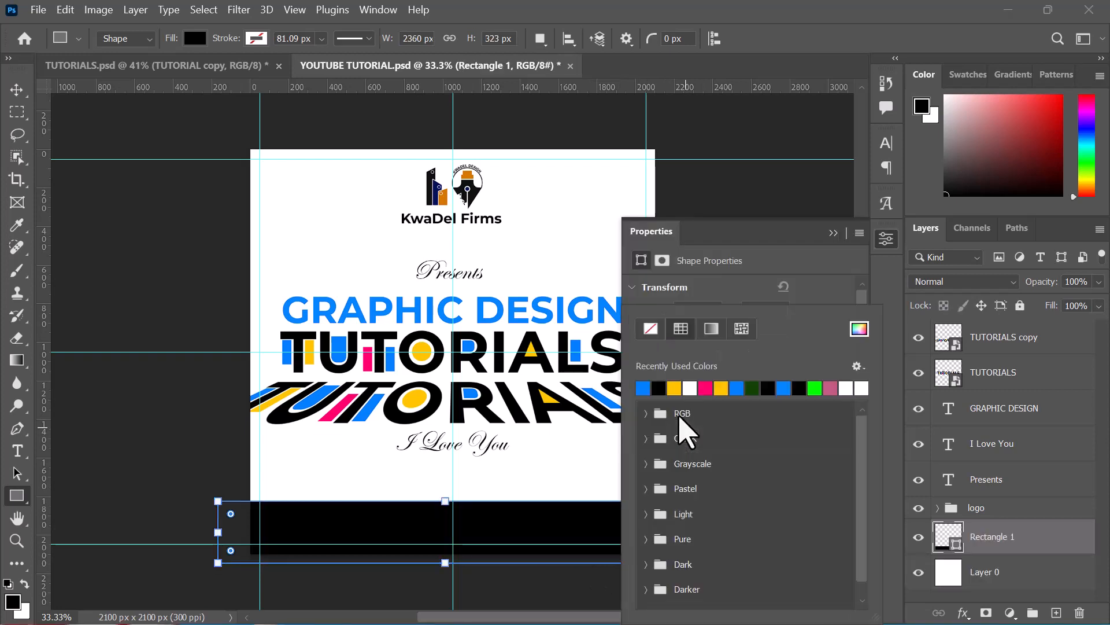
pyautogui.click(643, 387)
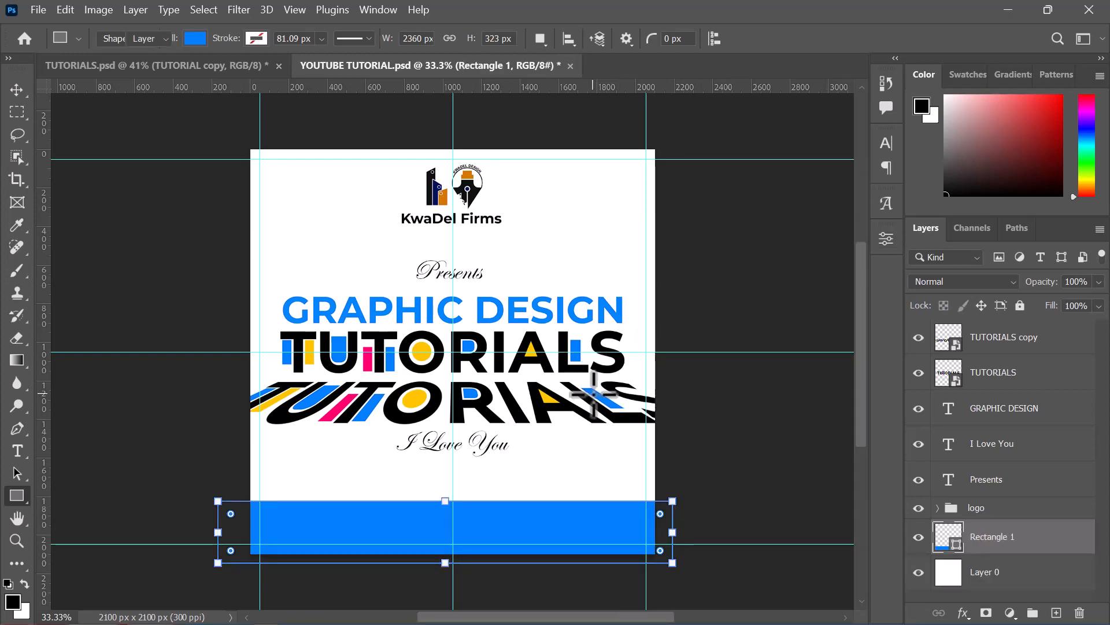
pyautogui.press('v')
pyautogui.hotkey('shift', 'Up')
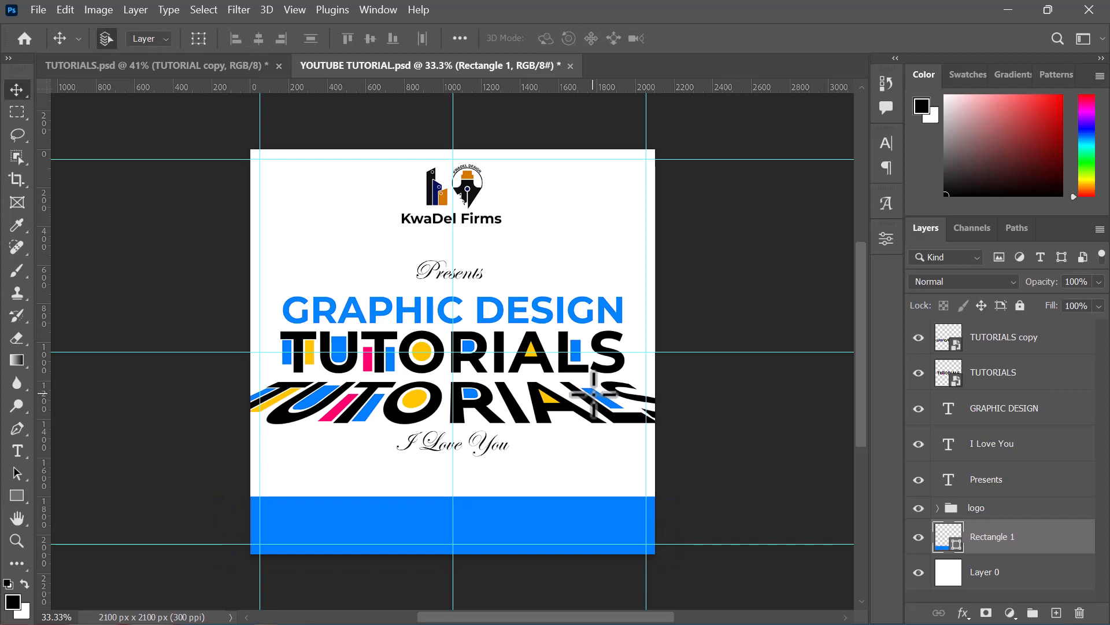
# - Warp the blue footer rectangle so its straight upper edge becomes a wave dipping right of centre
pyautogui.hotkey('ctrl', 't')
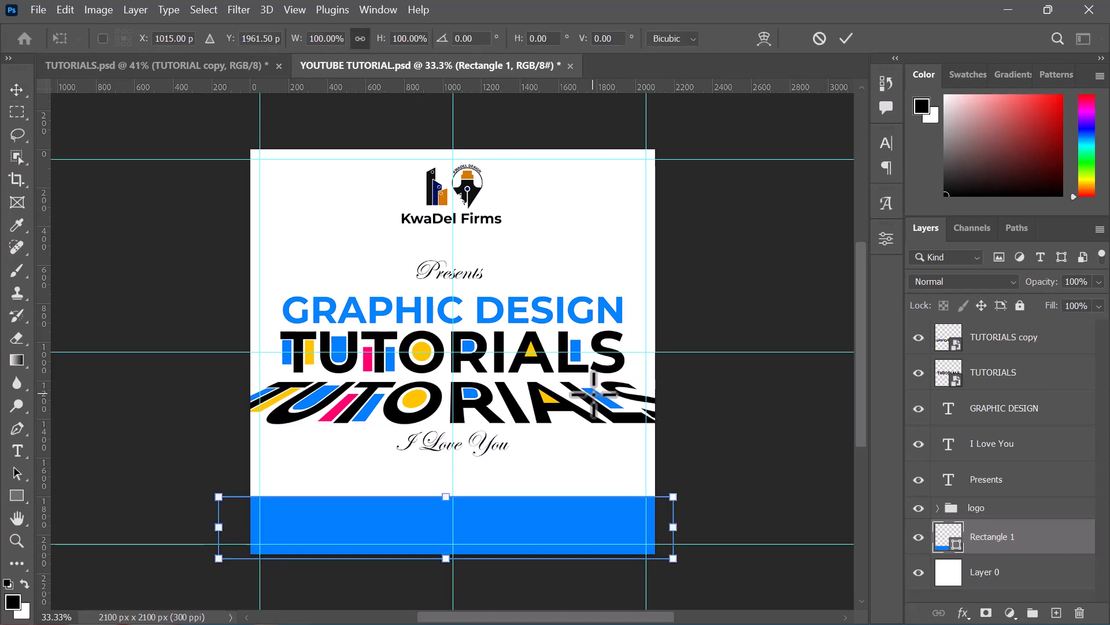
pyautogui.click(765, 46)
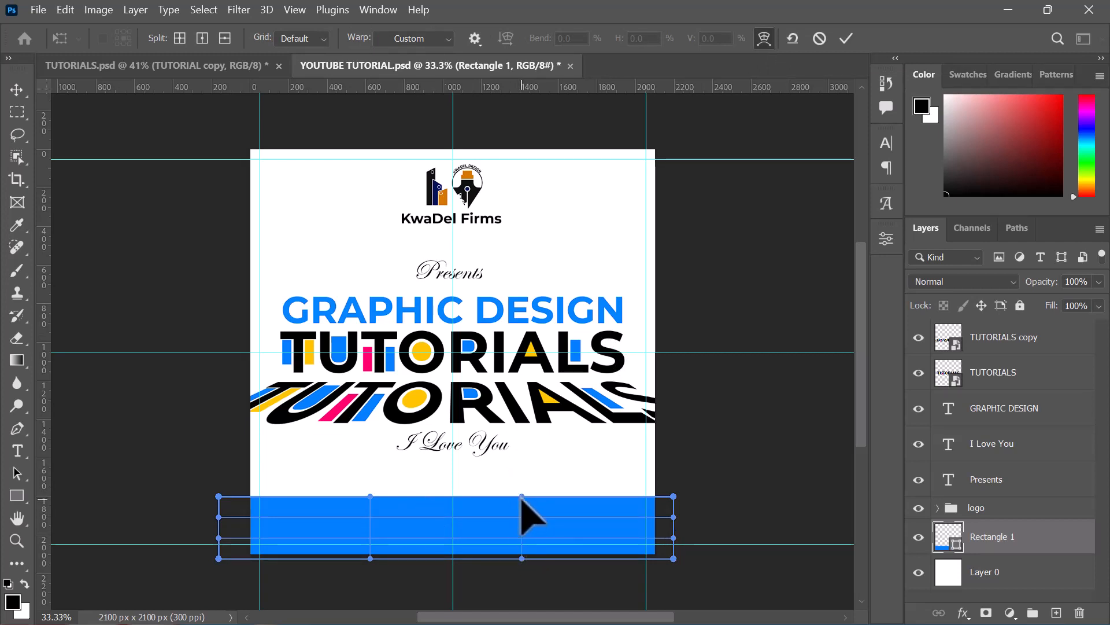
pyautogui.moveTo(521, 498); pyautogui.dragTo(515, 542)
pyautogui.press('Return')
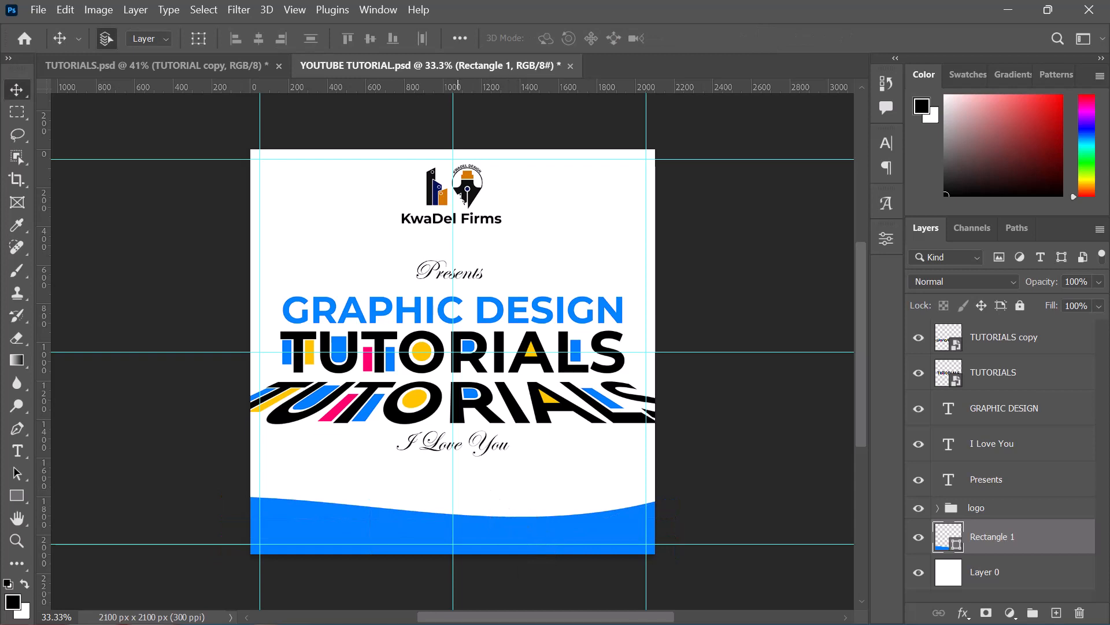
# - Switch to the TUTORIAL 1 folder in File Explorer and look through its YouTube icon images
pyautogui.press('super')
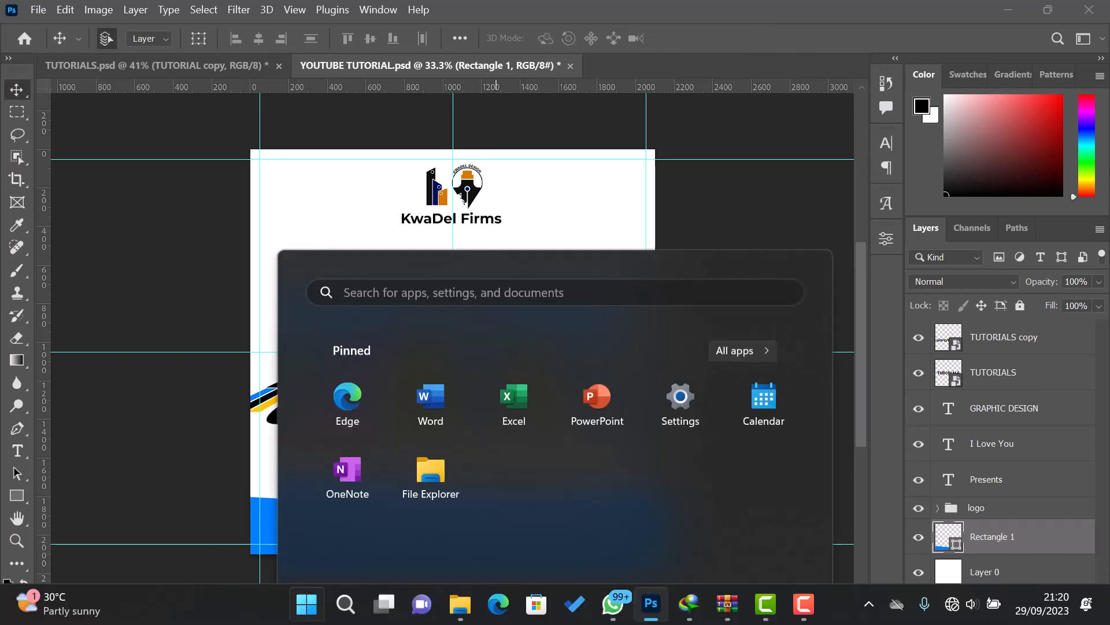
pyautogui.moveTo(467, 612)
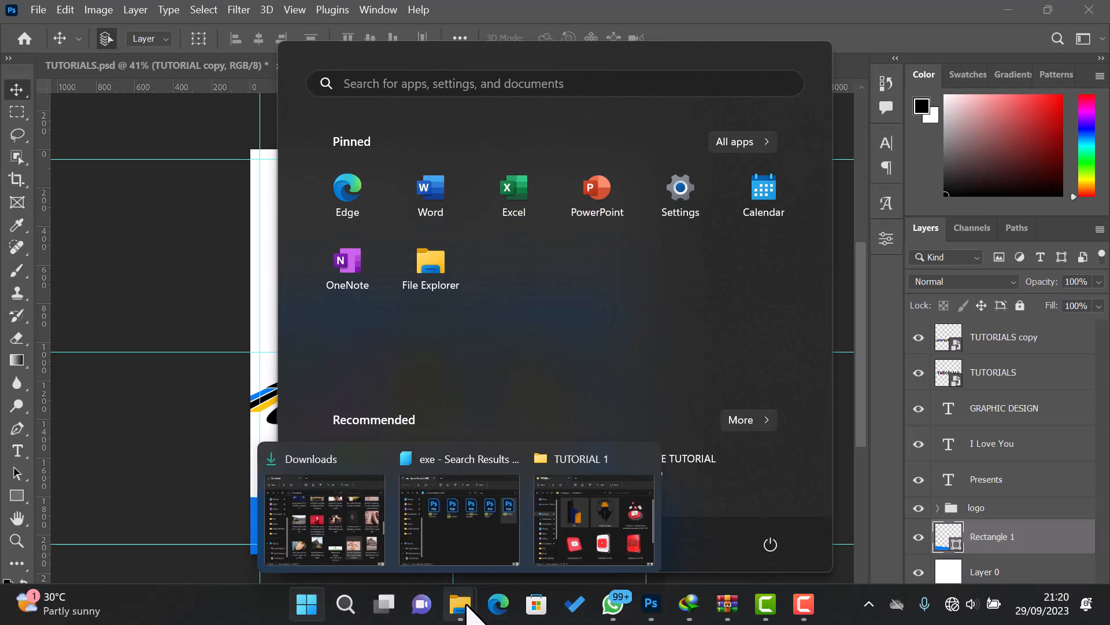
pyautogui.click(581, 532)
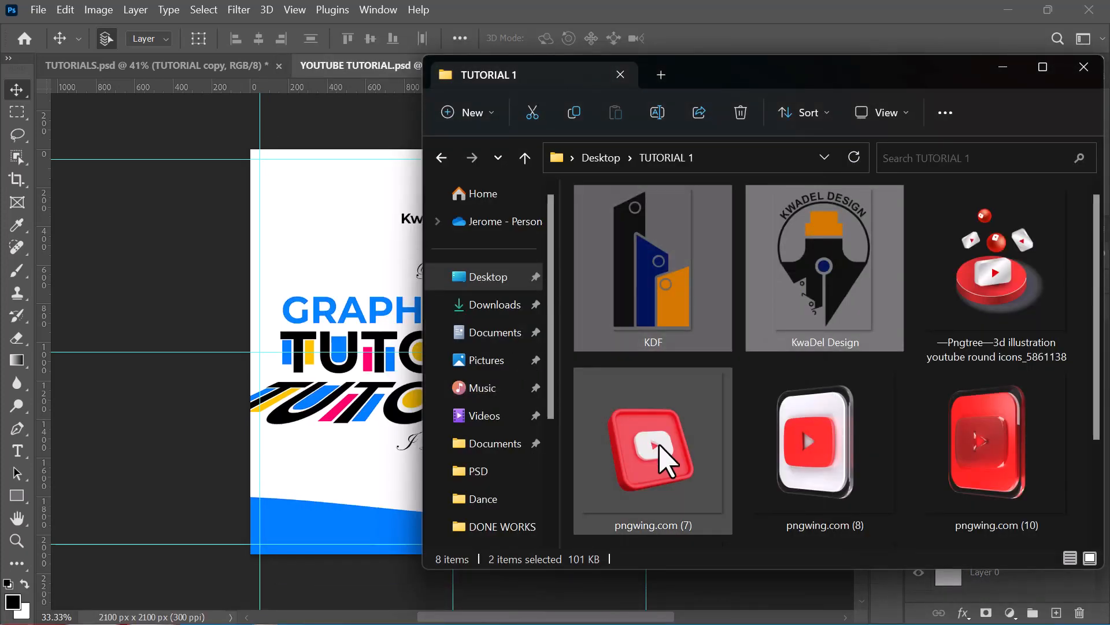
pyautogui.scroll(-2, 663, 459)
pyautogui.scroll(2, 664, 458)
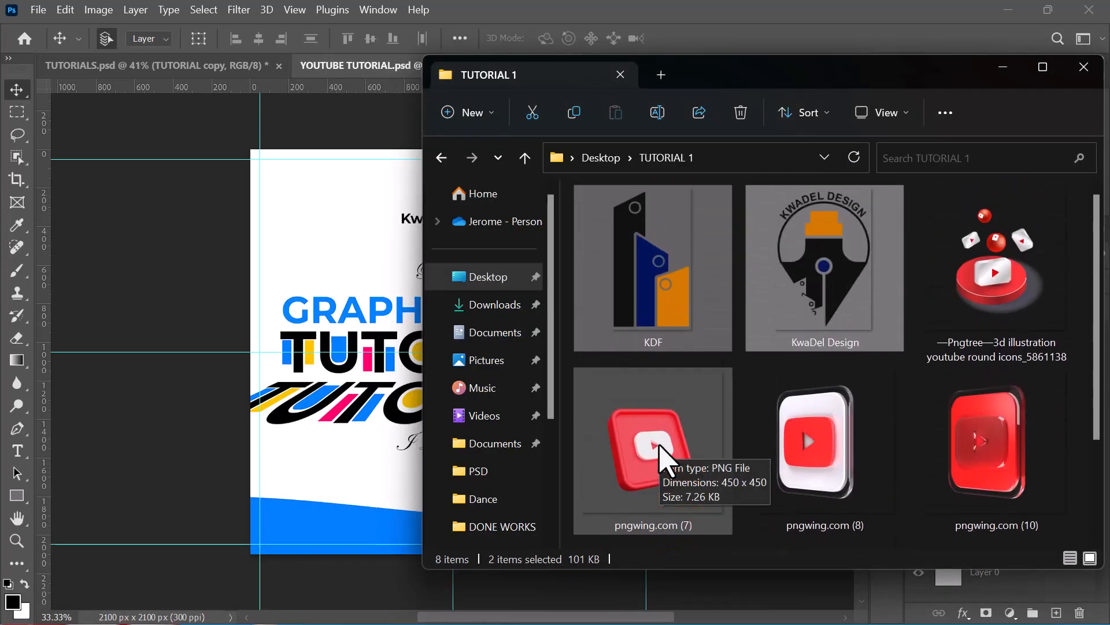
pyautogui.scroll(-2, 664, 459)
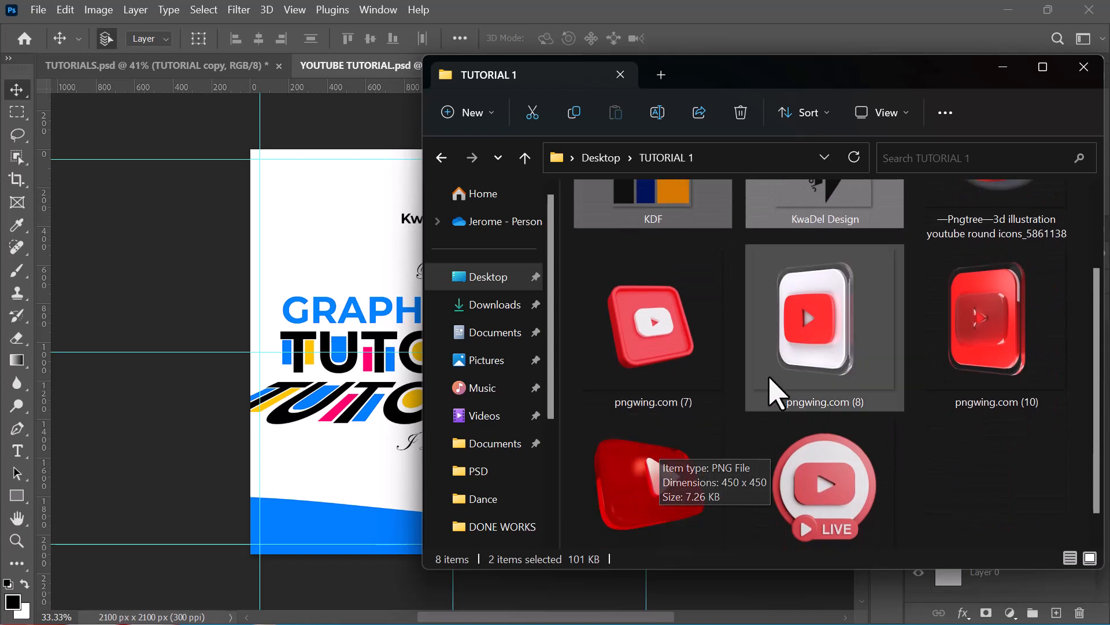
# - Bring pngwing.com (8), the Pngtree YouTube round icons, pngwing.com (12) and pngwing.com (7) together into the YOUTUBE TUTORIAL.psd flyer
pyautogui.click(810, 364)
pyautogui.scroll(2, 809, 364)
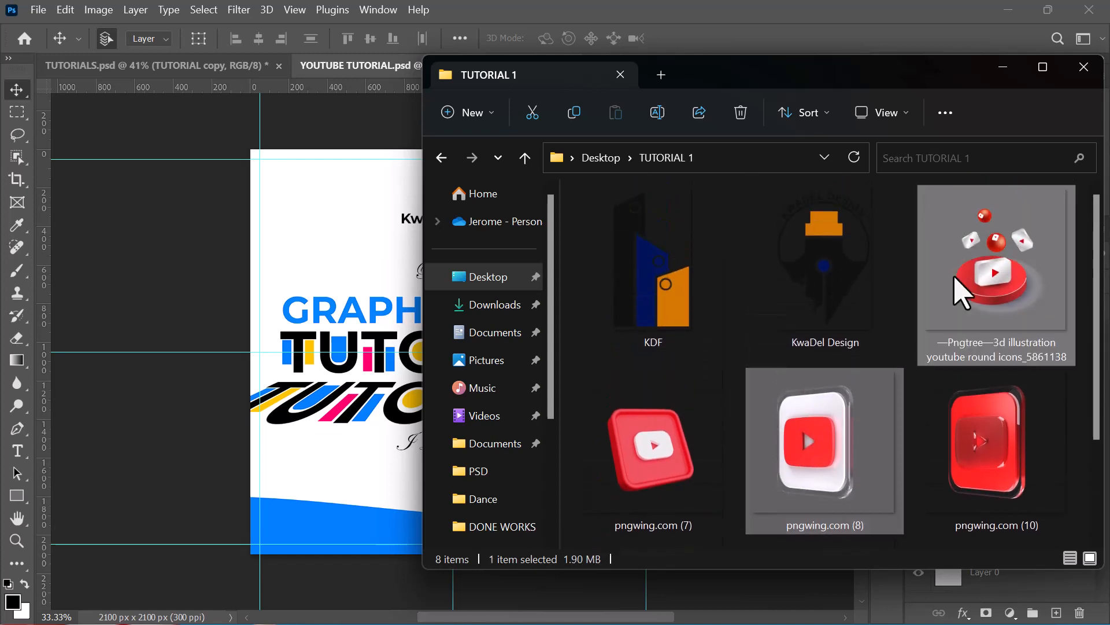
pyautogui.keyDown('ctrl'); pyautogui.click(960, 292); pyautogui.keyUp('ctrl')
pyautogui.scroll(-2, 856, 426)
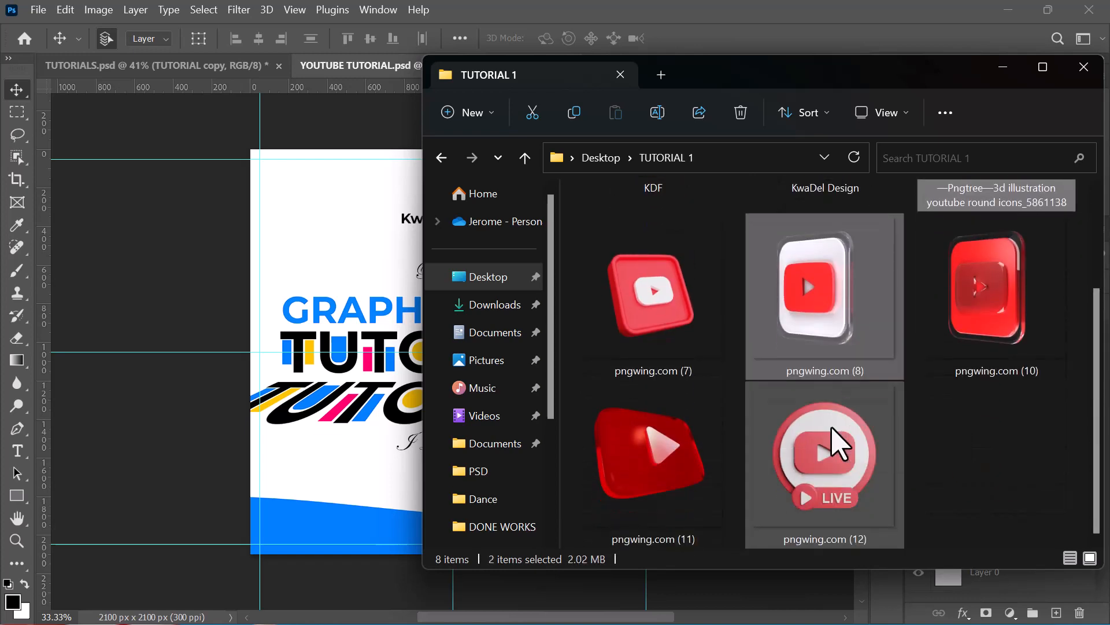
pyautogui.keyDown('ctrl'); pyautogui.click(833, 432); pyautogui.keyUp('ctrl')
pyautogui.scroll(3, 832, 442)
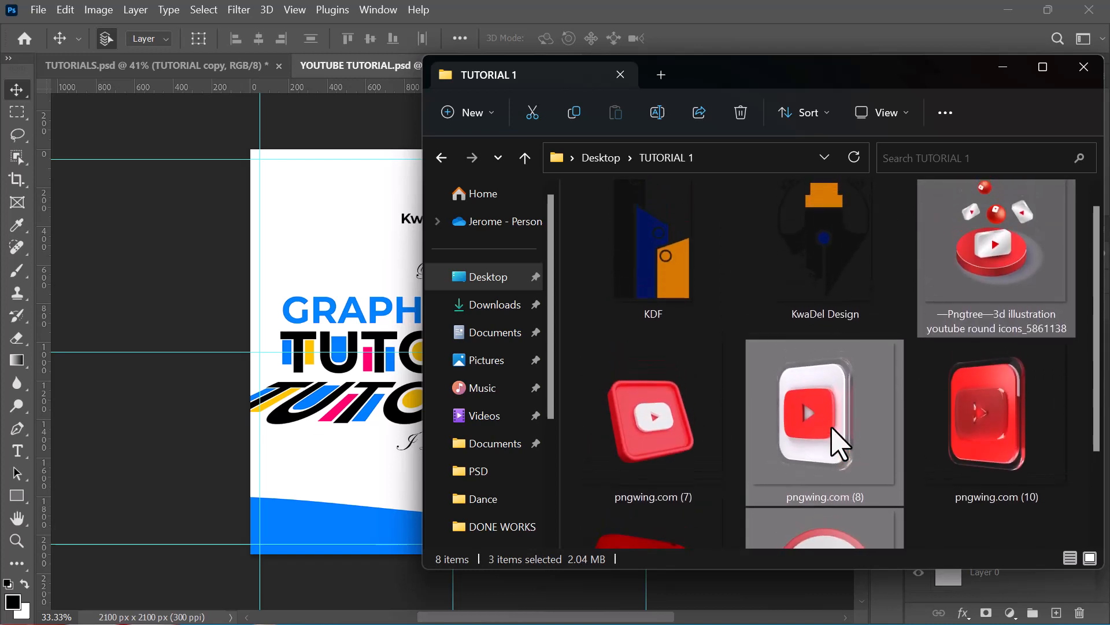
pyautogui.keyDown('ctrl'); pyautogui.click(682, 446); pyautogui.keyUp('ctrl')
pyautogui.moveTo(825, 406); pyautogui.dragTo(360, 433)
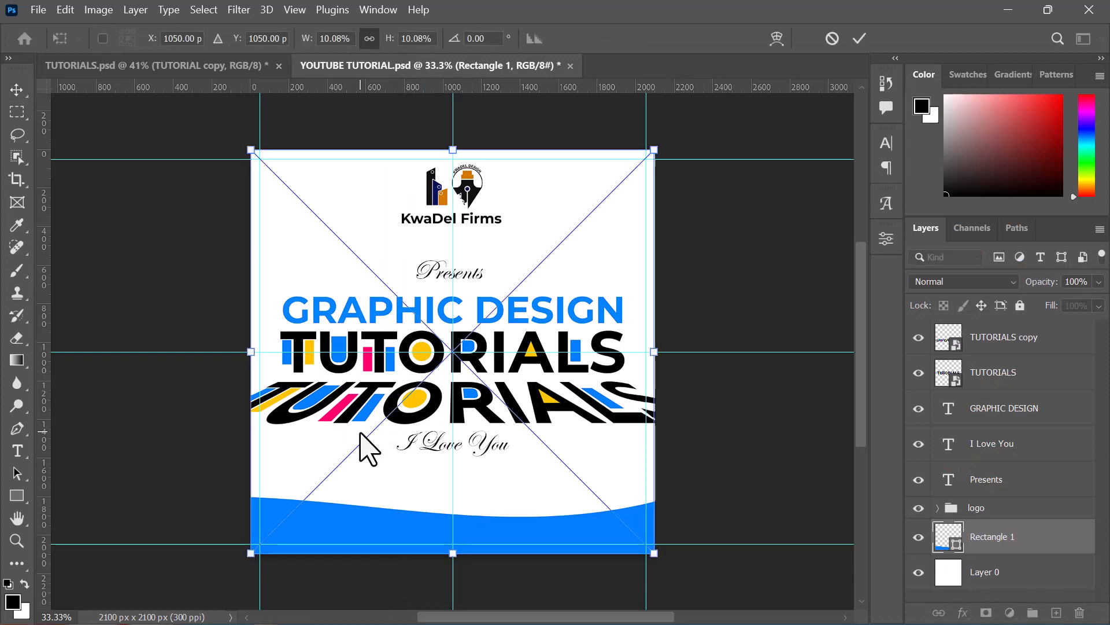
# - Place pngwing.com (8) at about 3.3% scale at the flyer's bottom centre, and the LIVE icon at about 17% near its upper-right edge
pyautogui.moveTo(456, 149); pyautogui.dragTo(497, 429)
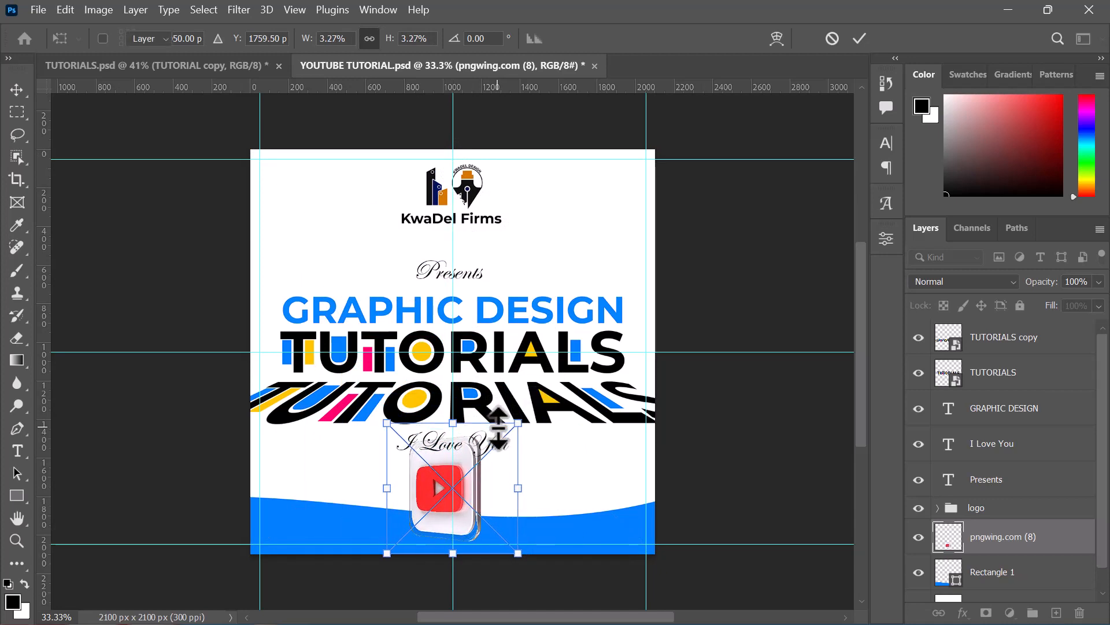
pyautogui.press('Return')
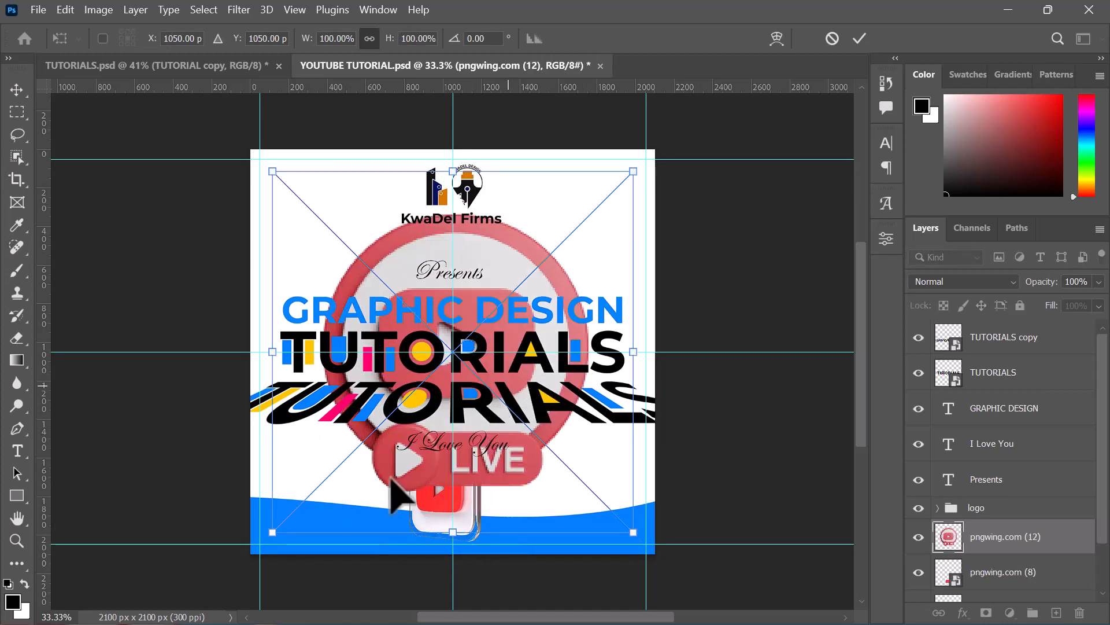
pyautogui.moveTo(399, 386); pyautogui.dragTo(593, 248)
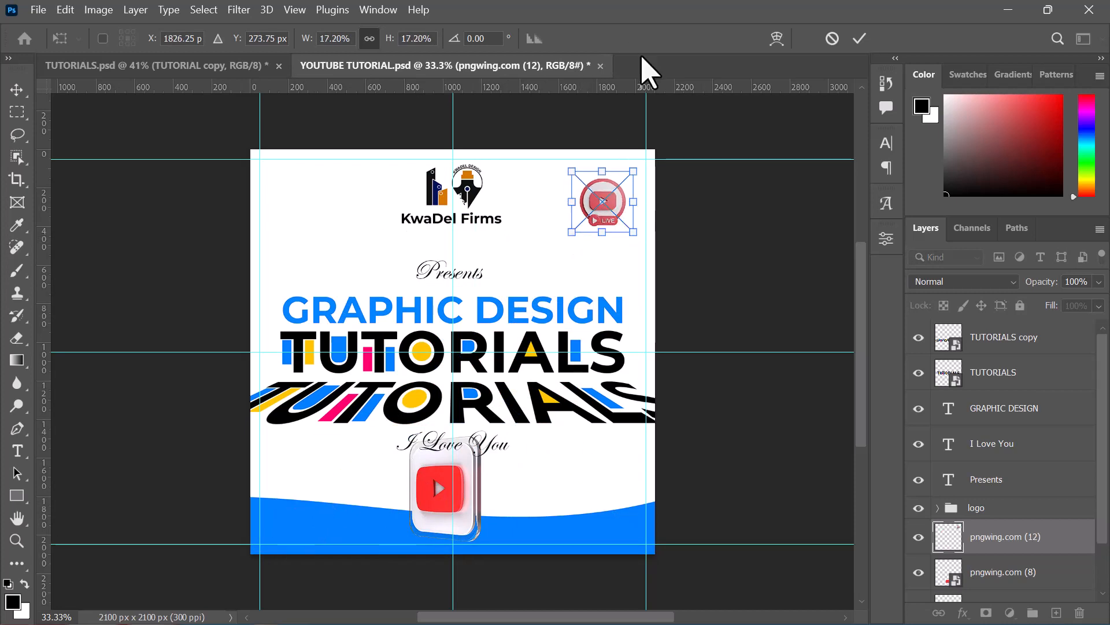
pyautogui.moveTo(611, 208); pyautogui.dragTo(619, 255)
pyautogui.press('Return')
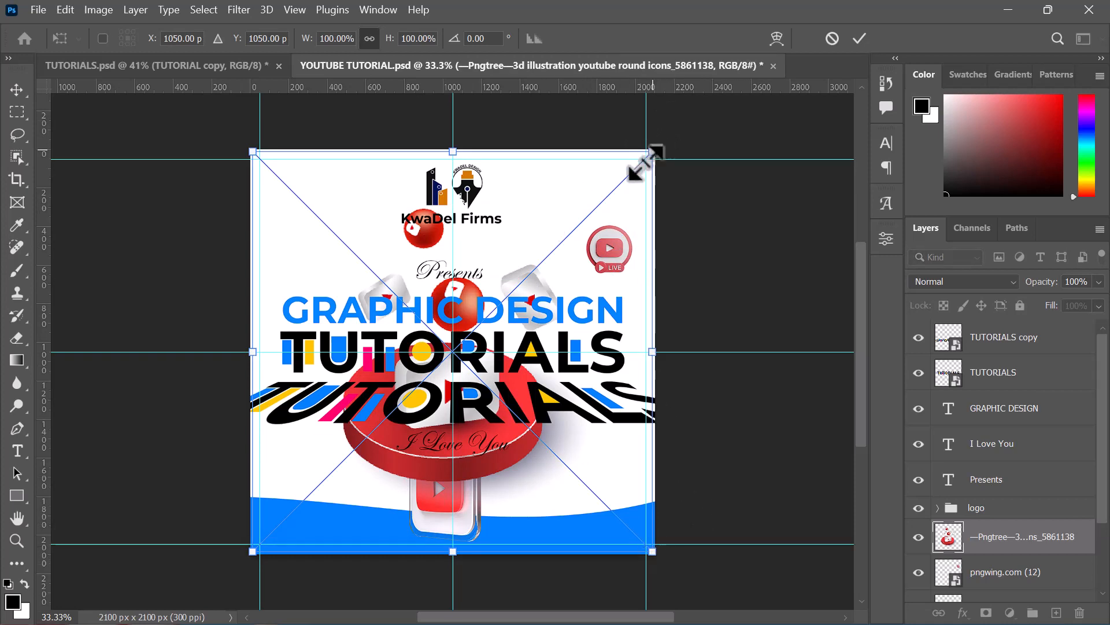
# - Place the Pngtree icons shrunk and rotated about 7° over the flyer's bottom-left corner, and pngwing.com (7) at about 21% in its upper-left area
pyautogui.moveTo(649, 158); pyautogui.dragTo(480, 321)
pyautogui.moveTo(325, 492); pyautogui.dragTo(234, 581)
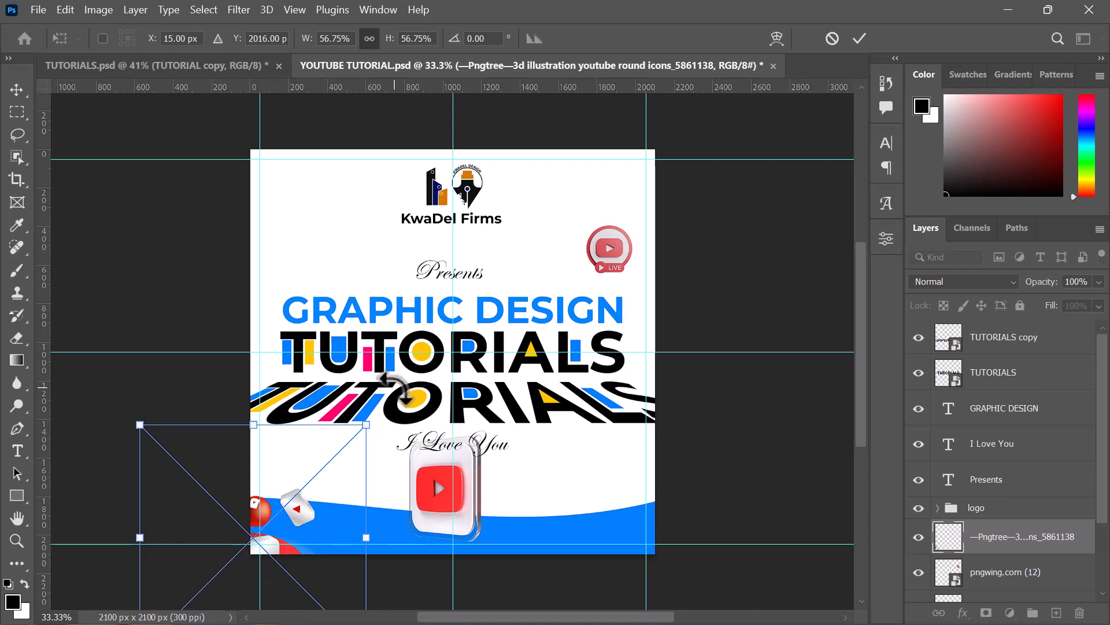
pyautogui.moveTo(404, 389); pyautogui.dragTo(419, 408)
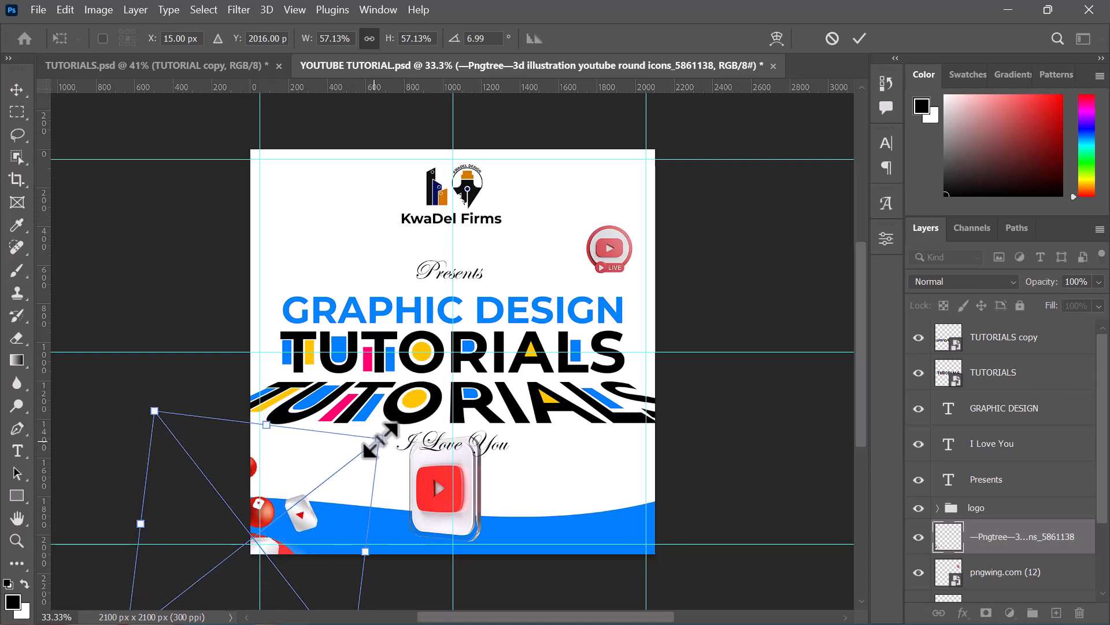
pyautogui.press('Return')
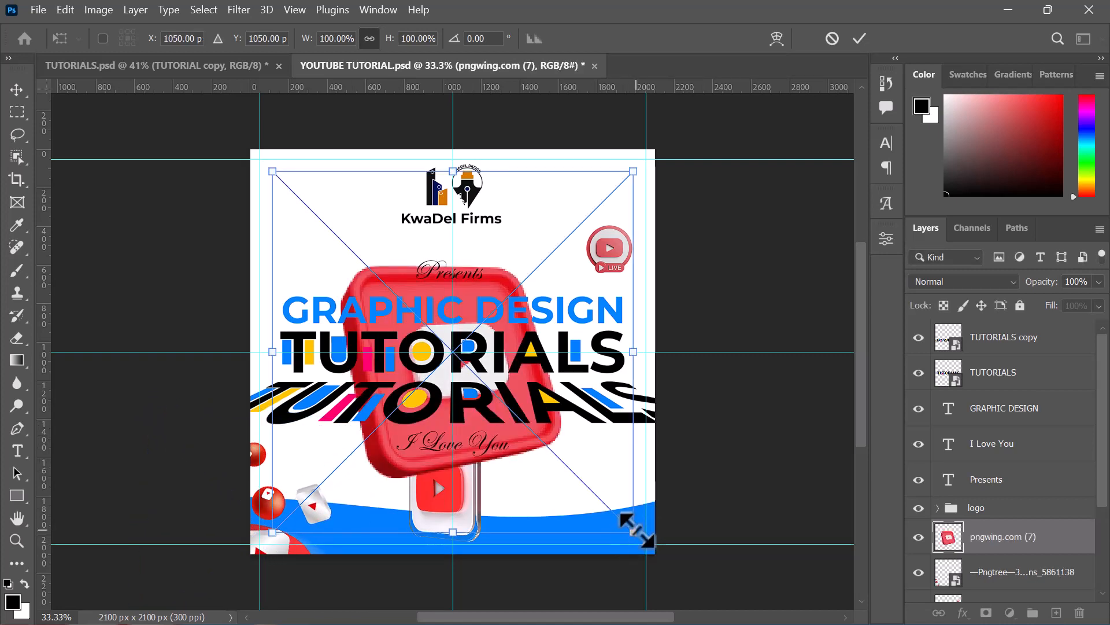
pyautogui.moveTo(636, 529); pyautogui.dragTo(348, 247)
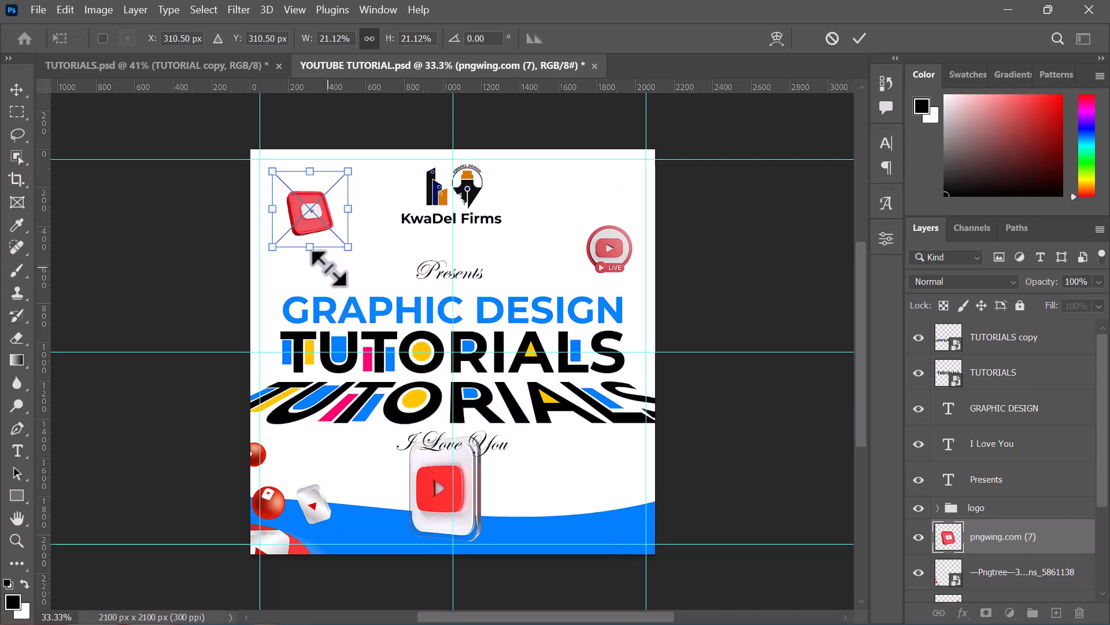
pyautogui.press('Return')
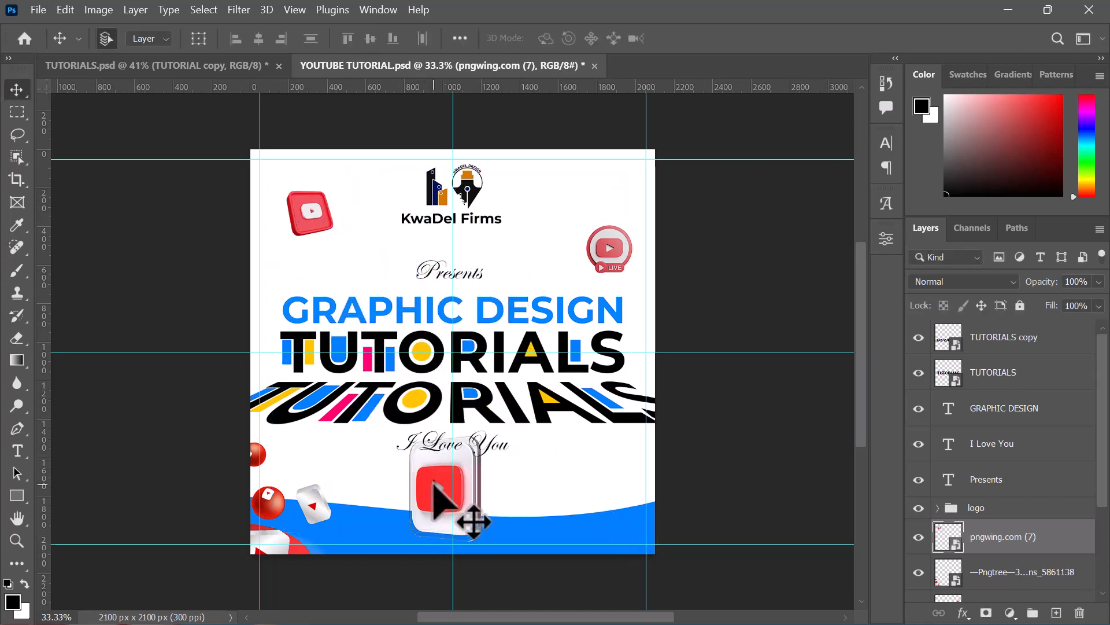
# - Move the pngwing.com (8) layer below Rectangle 1 and shift its icon about 54 px straight down behind the footer
pyautogui.click(435, 485)
pyautogui.scroll(-2, 1035, 521)
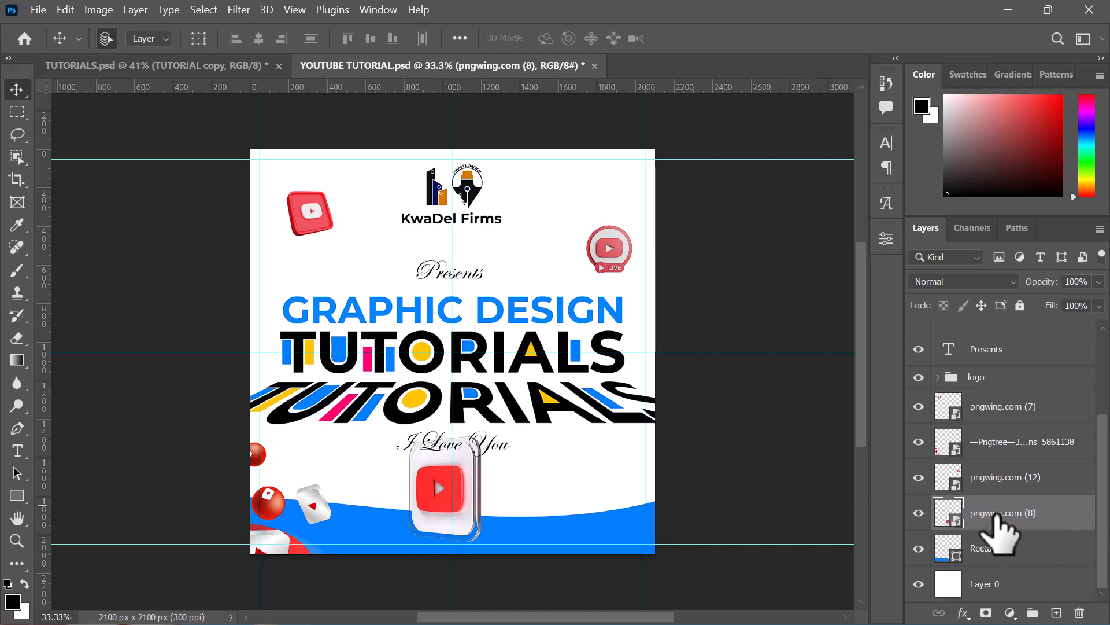
pyautogui.moveTo(998, 517); pyautogui.dragTo(988, 554)
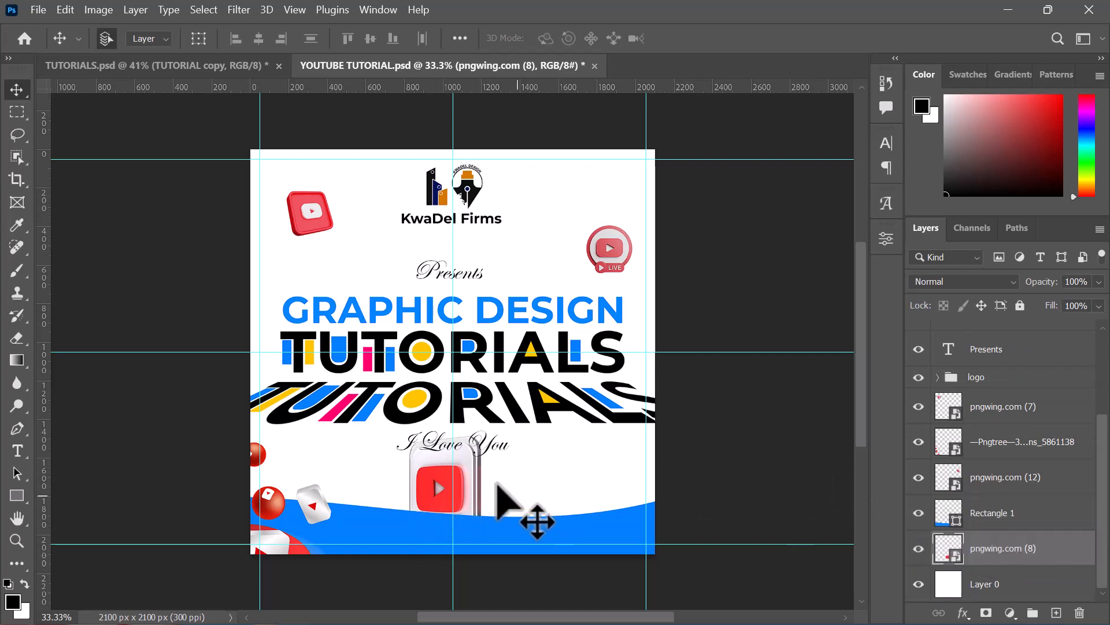
pyautogui.moveTo(453, 485); pyautogui.dragTo(454, 496)
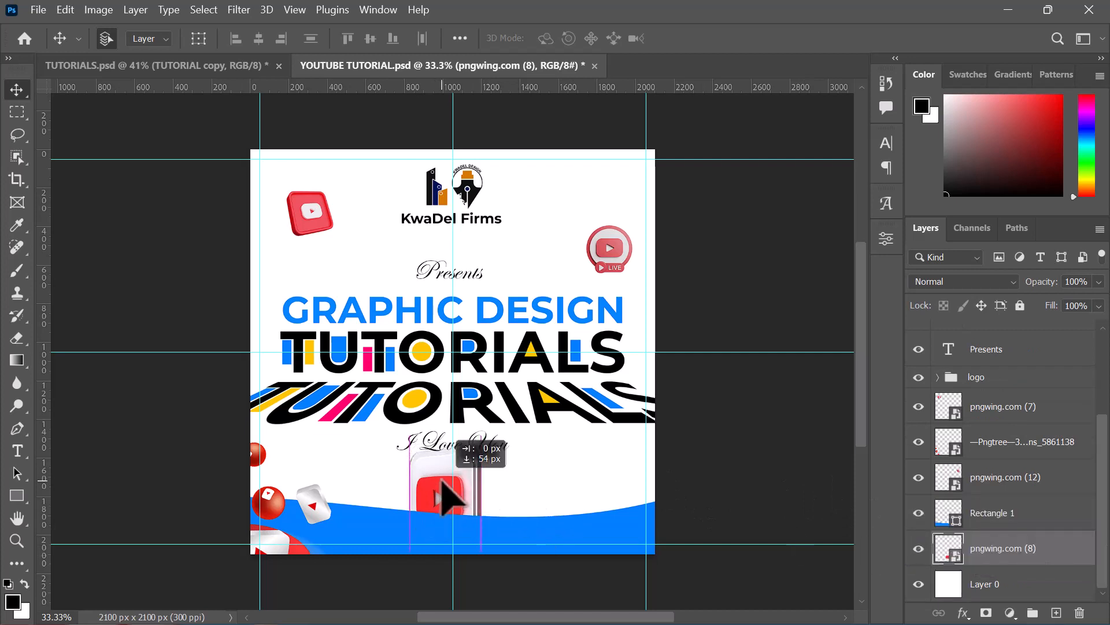
# - Scale the I Love You text down to about 63%, keeping it centred just below the slanted TUTORIALS
pyautogui.click(422, 440)
pyautogui.hotkey('ctrl', 't')
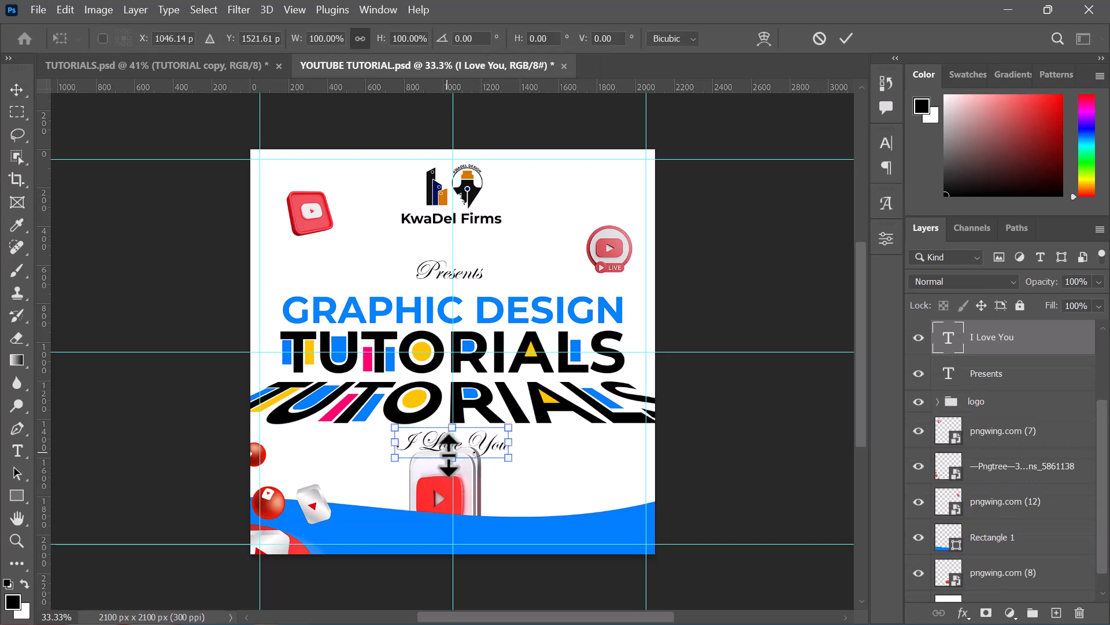
pyautogui.moveTo(451, 451); pyautogui.dragTo(452, 445)
pyautogui.press('Return')
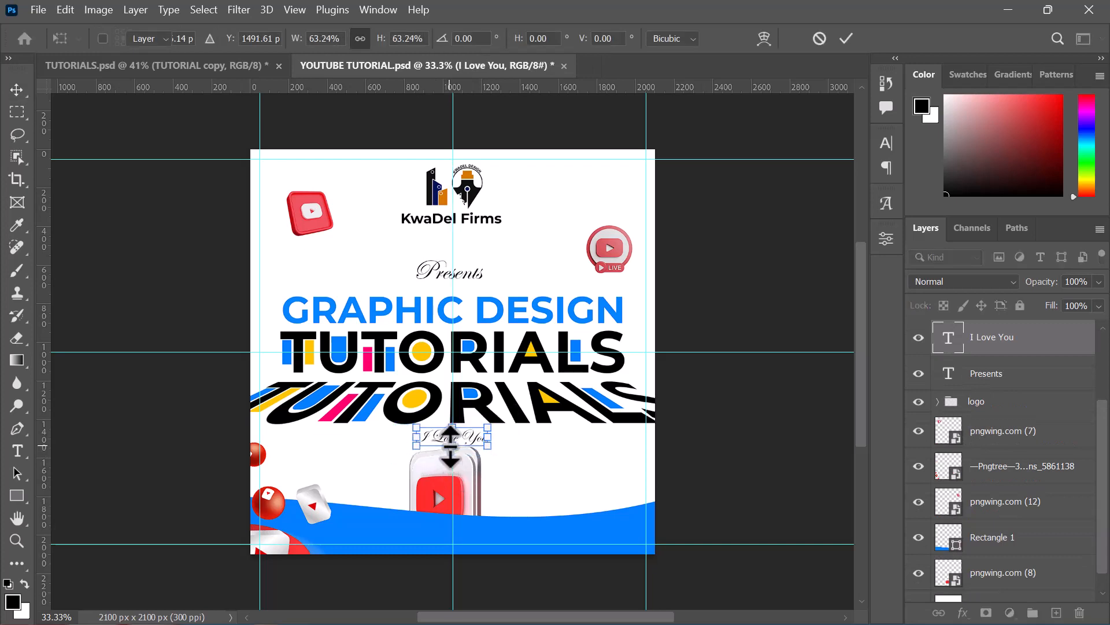
# - Lower the footer shape slightly, centre the pngwing.com (8) icon behind it, and compare with the reference flyer TUTORIALS.psd
pyautogui.click(425, 526)
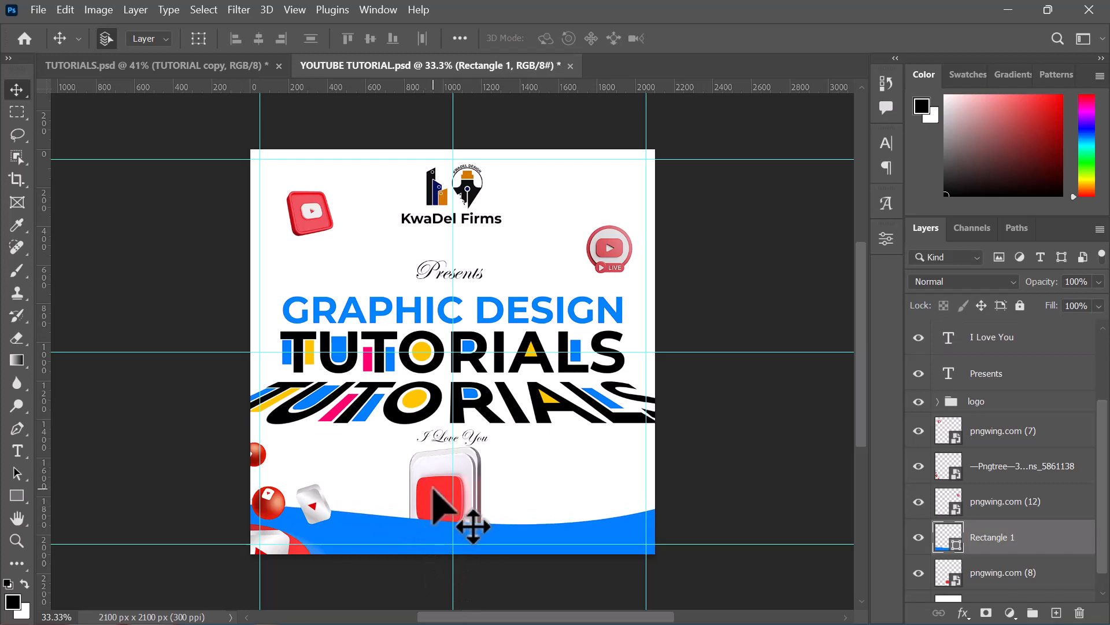
pyautogui.moveTo(433, 490); pyautogui.dragTo(440, 498)
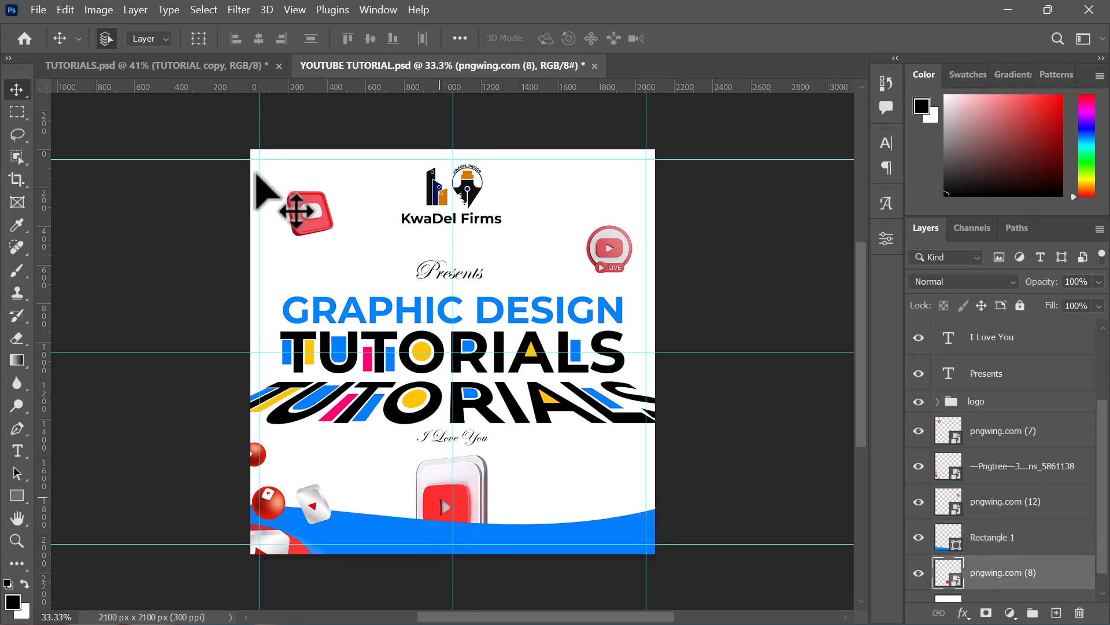
pyautogui.click(208, 68)
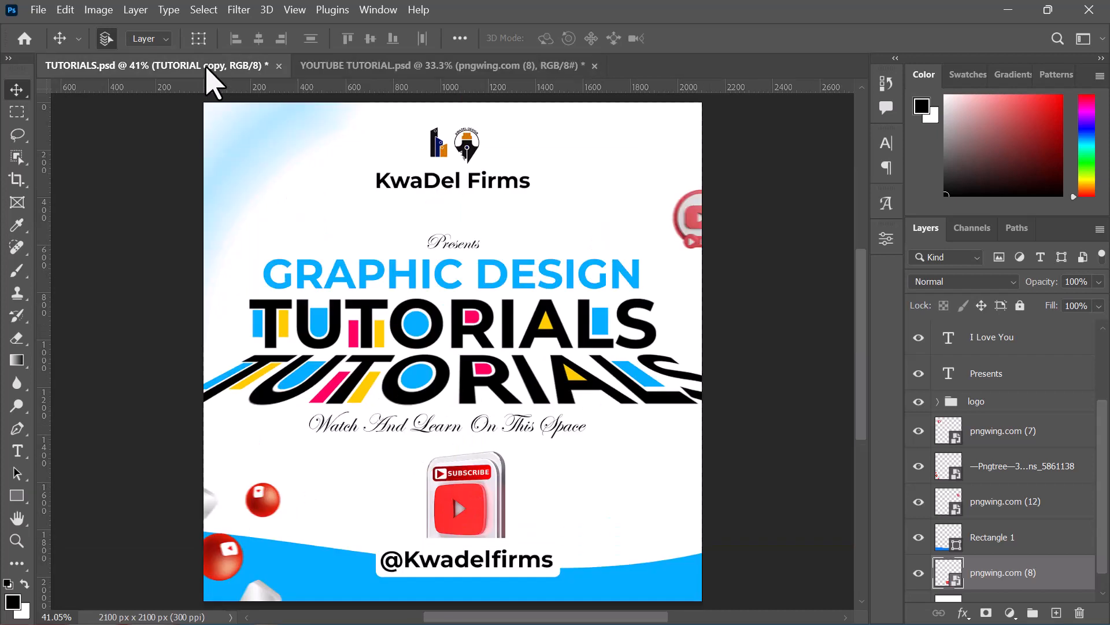
pyautogui.click(461, 69)
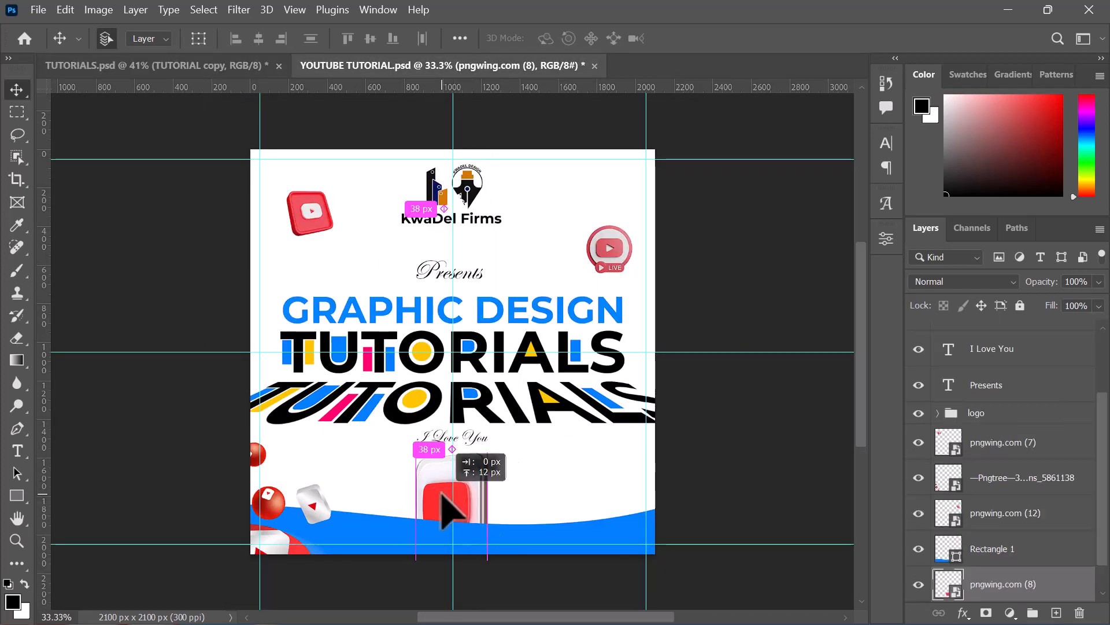
# - Draw a rectangle about 272 by 109 px on a new layer above Rectangle 1, over the central icon's lower edge, and fill it white
pyautogui.click(431, 531)
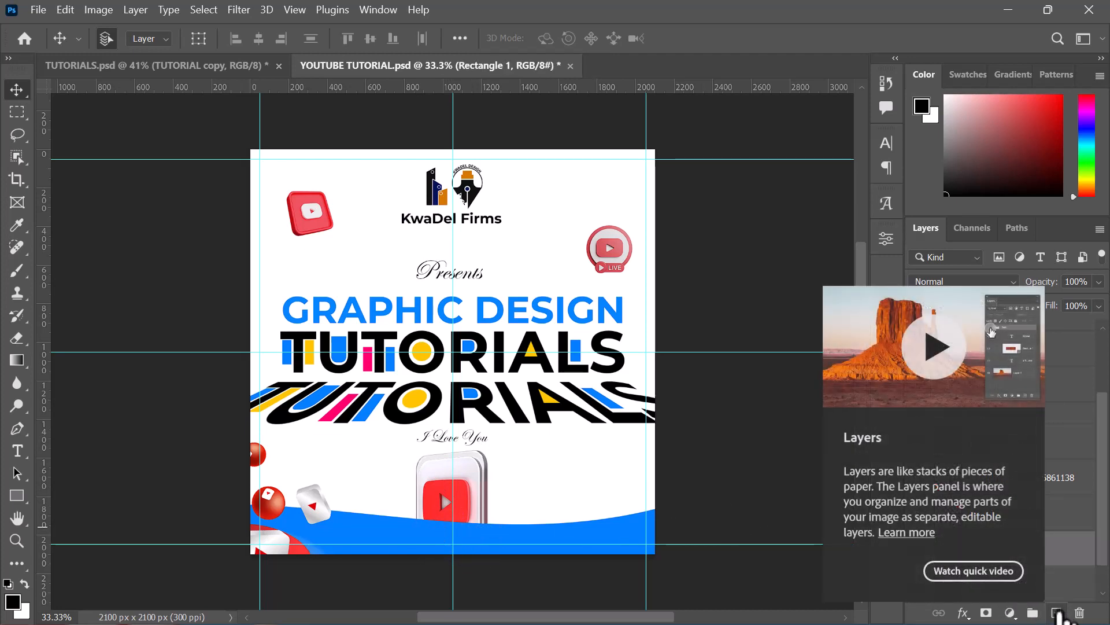
pyautogui.click(1056, 613)
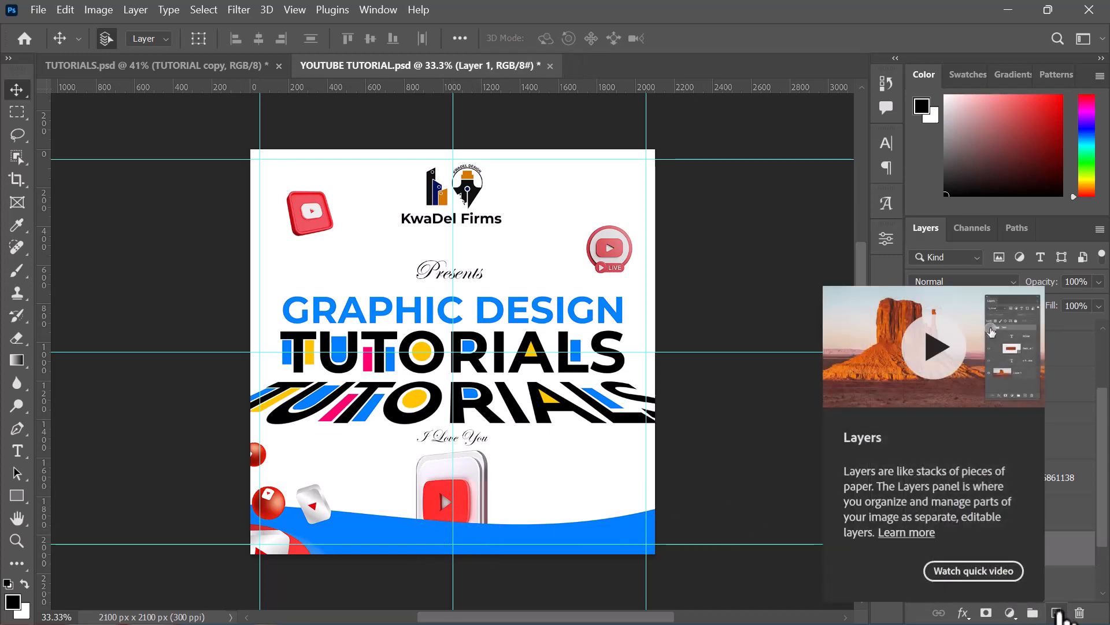
pyautogui.press('u')
pyautogui.moveTo(425, 516); pyautogui.dragTo(477, 536)
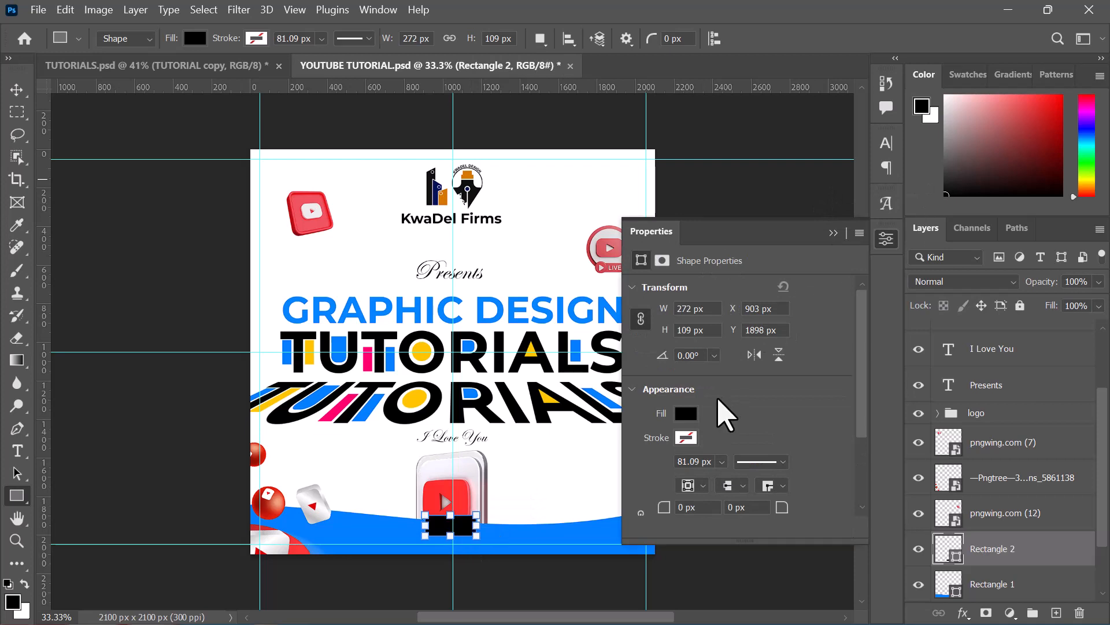
pyautogui.click(685, 415)
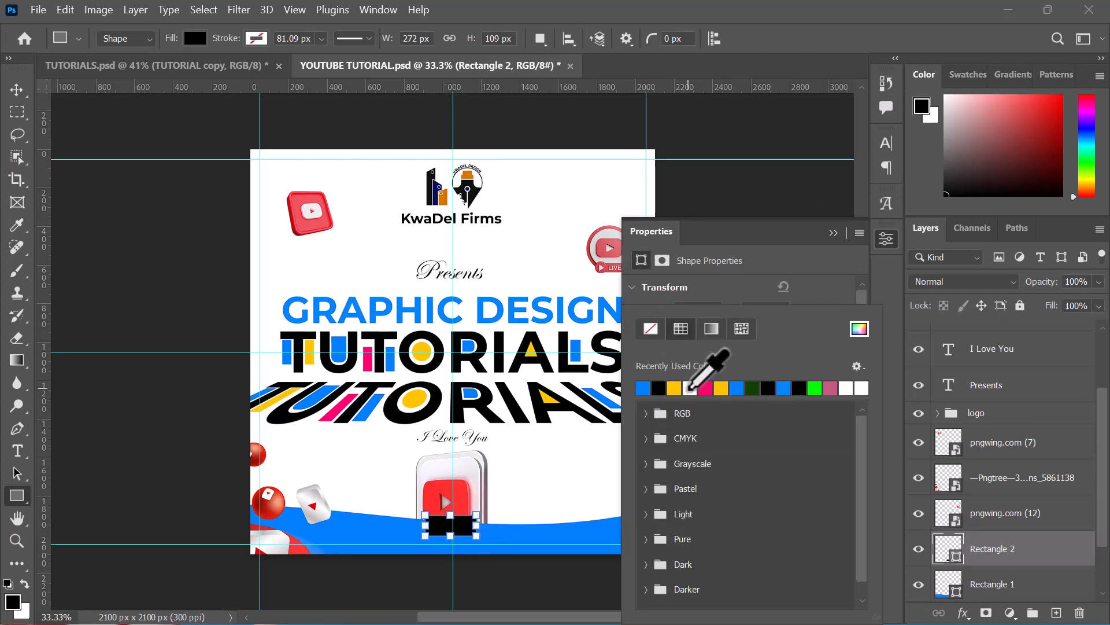
pyautogui.click(691, 388)
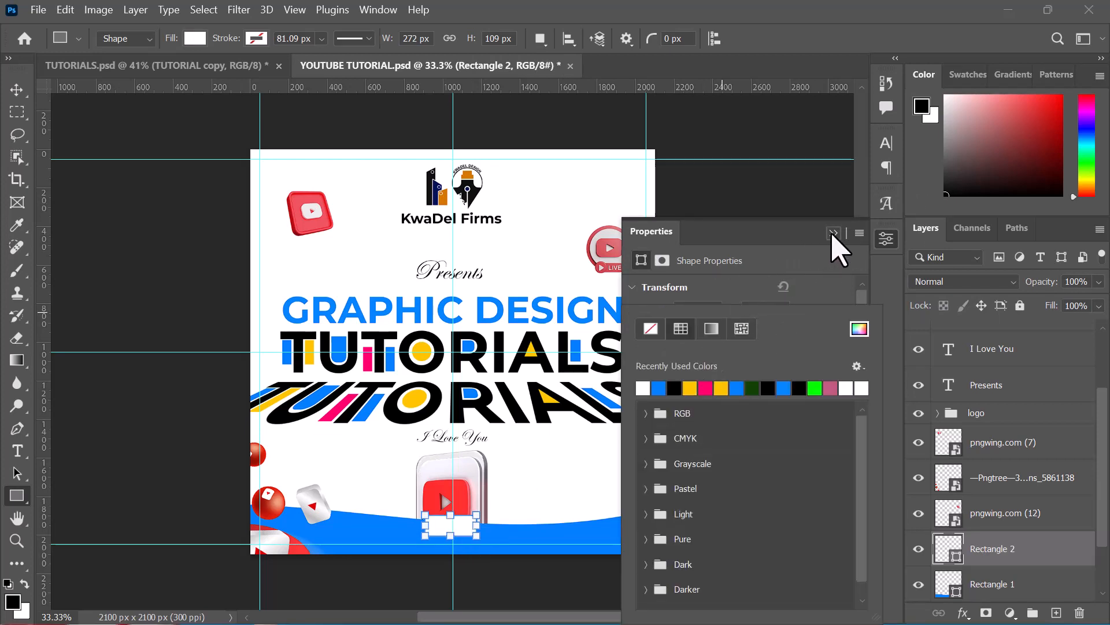
# - Widen the white rectangle over the central icon to 515 px and round all its corners to 20 px
pyautogui.moveTo(425, 525); pyautogui.dragTo(398, 526)
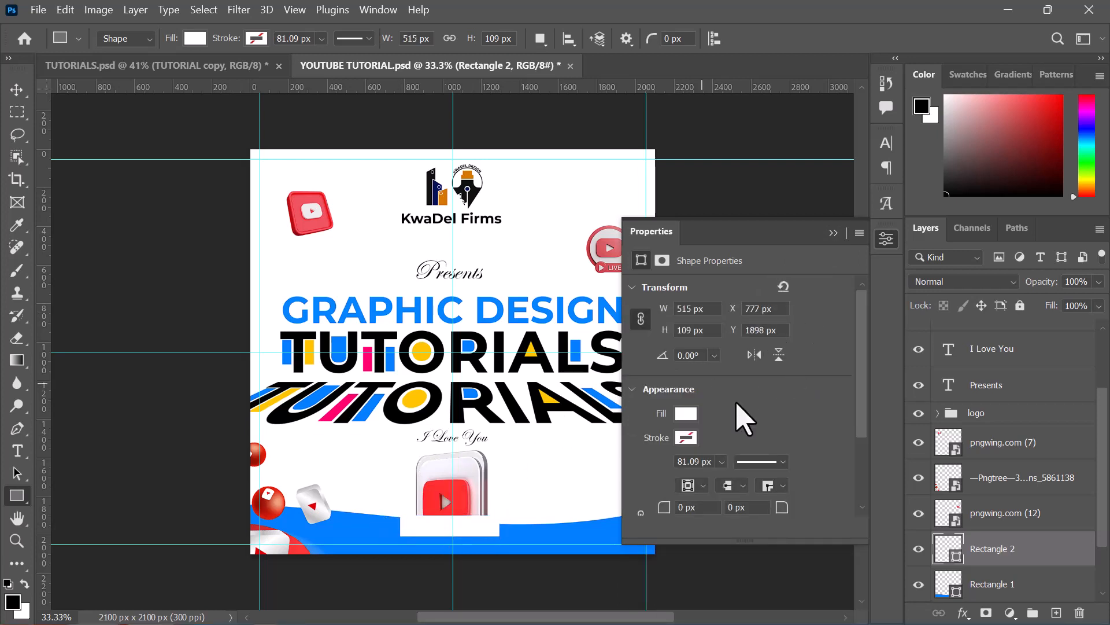
pyautogui.scroll(-2, 734, 445)
pyautogui.click(697, 452)
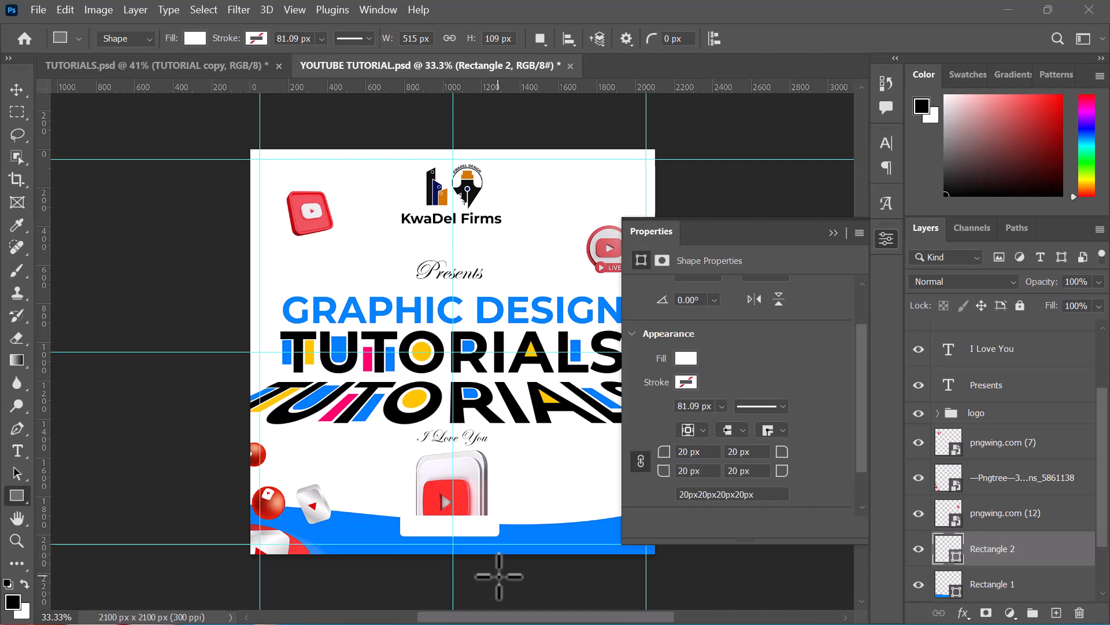
pyautogui.press('t')
pyautogui.click(407, 527)
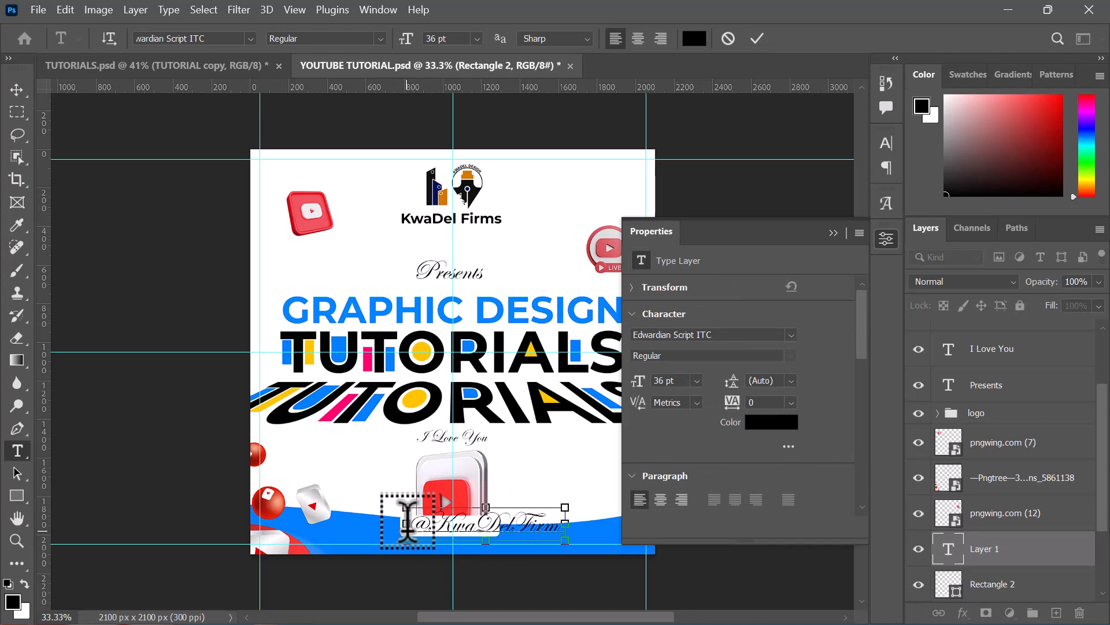
pyautogui.hotkey('ctrl', 'a')
pyautogui.click(721, 334)
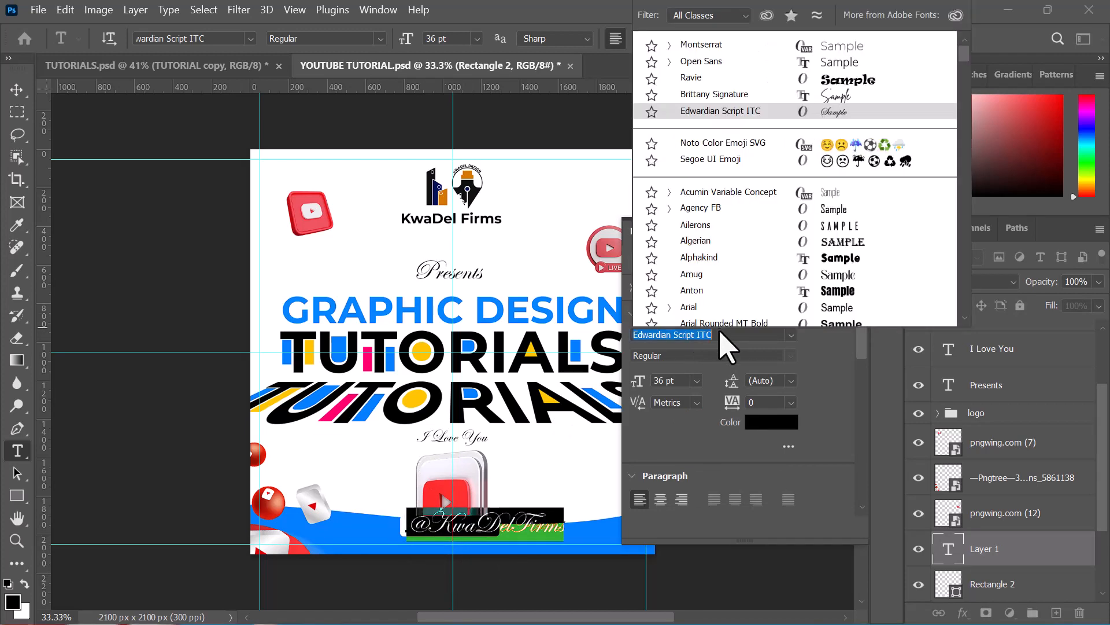
pyautogui.write('montse')
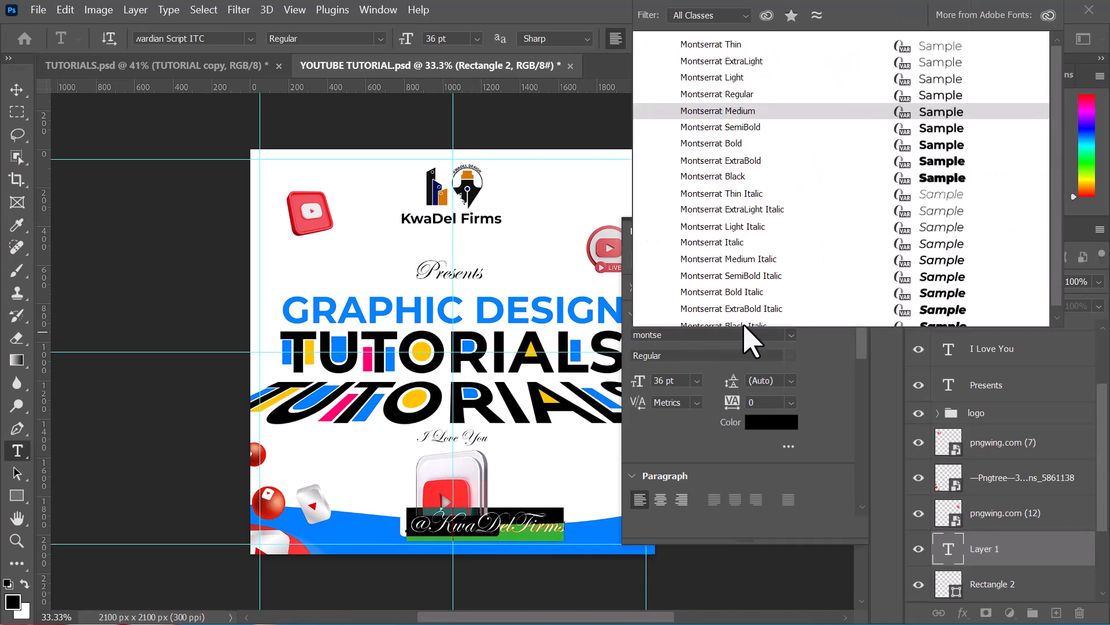
pyautogui.click(746, 177)
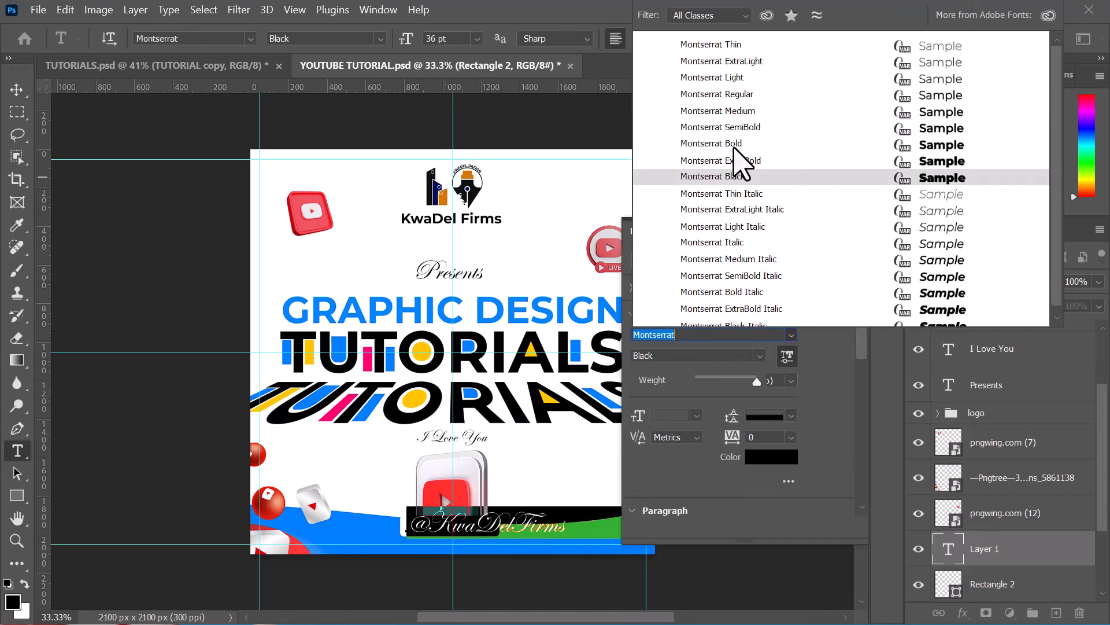
pyautogui.click(734, 146)
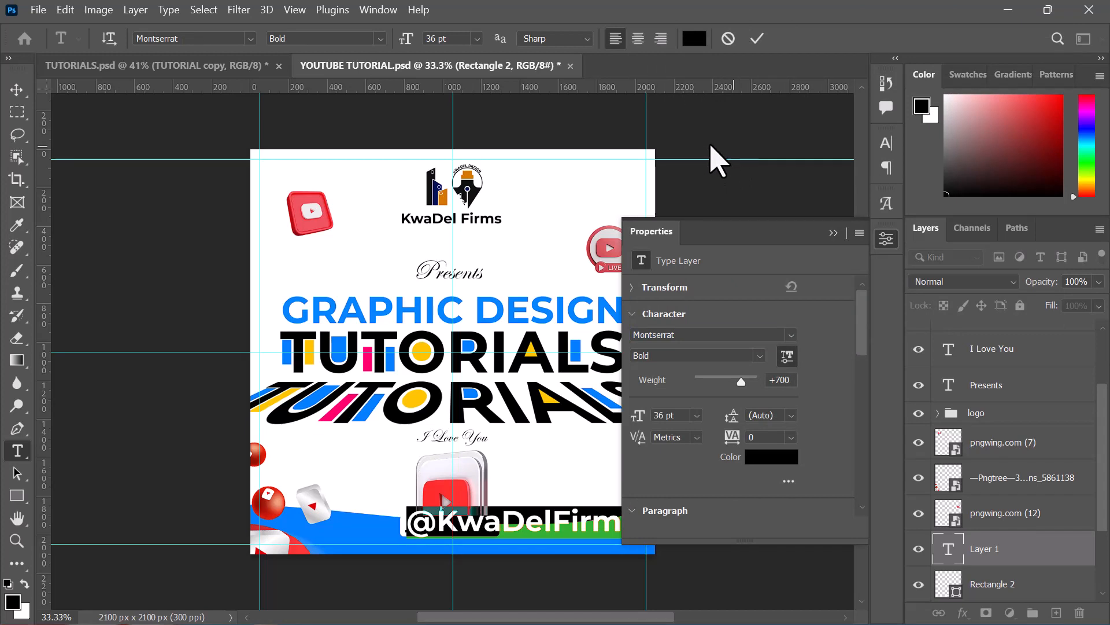
pyautogui.click(833, 233)
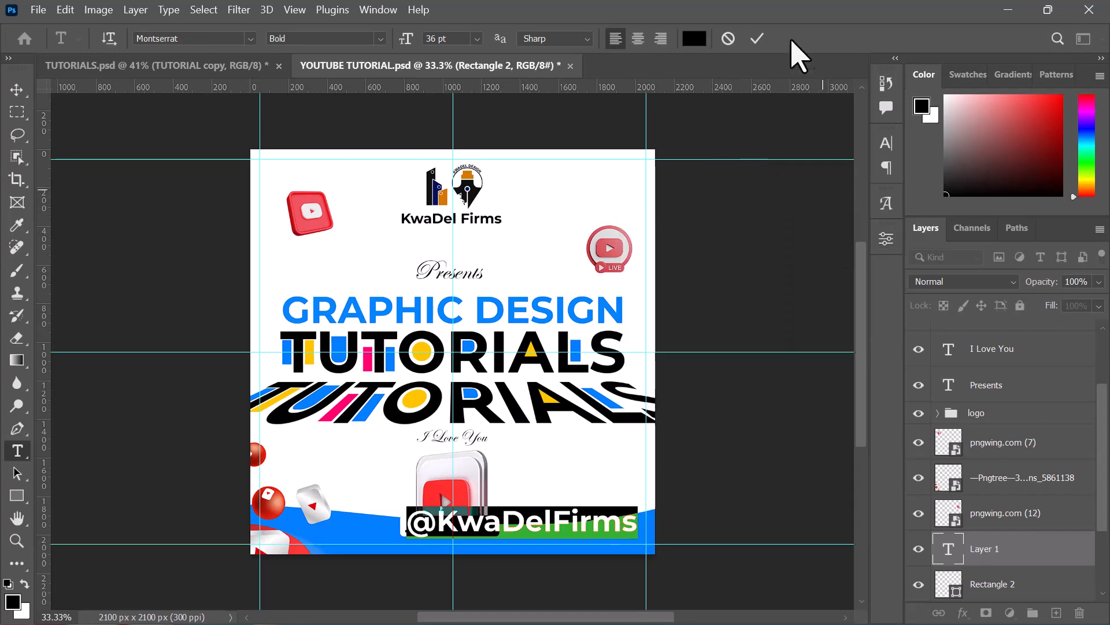
pyautogui.click(755, 38)
pyautogui.hotkey('ctrl', 't')
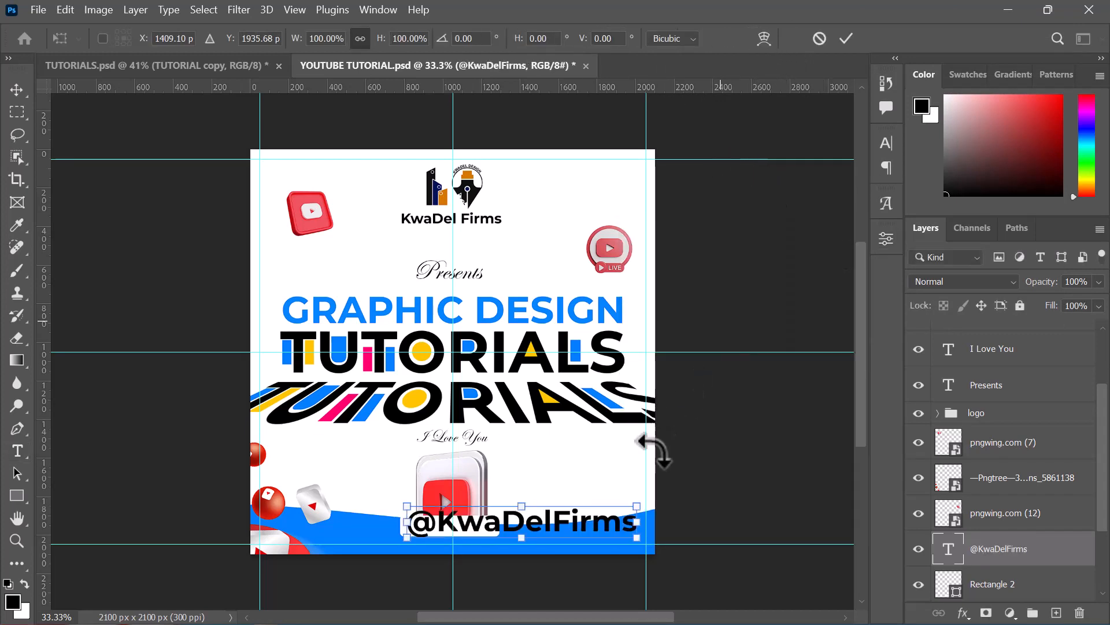
pyautogui.moveTo(649, 520); pyautogui.dragTo(494, 531)
pyautogui.press('Return')
pyautogui.hotkey('ctrl', 's')
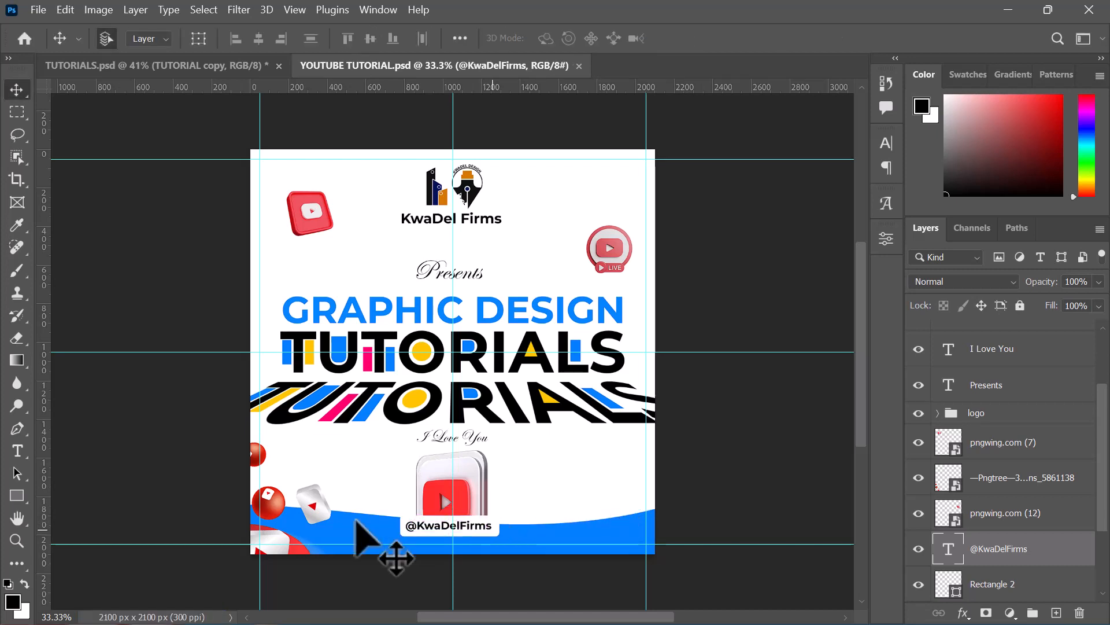
# - Check the icon blurs in the reference flyer TUTORIALS.psd and nudge the round YouTube icons layer slightly left in YOUTUBE TUTORIAL.psd
pyautogui.click(320, 510)
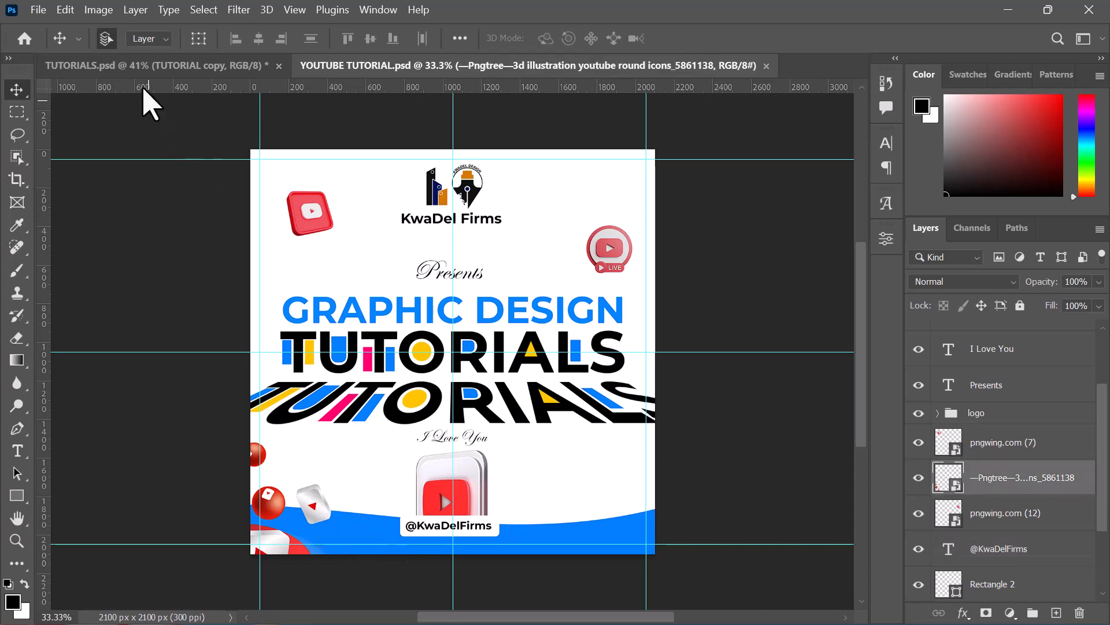
pyautogui.click(138, 66)
pyautogui.moveTo(320, 514); pyautogui.dragTo(266, 504)
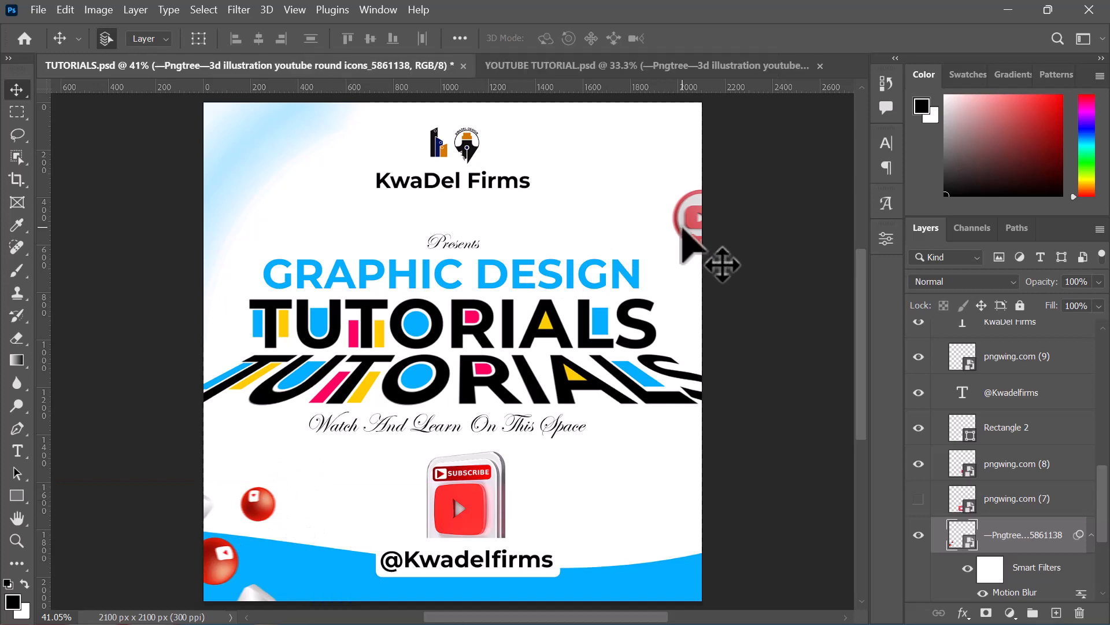
pyautogui.click(721, 262)
pyautogui.moveTo(254, 169); pyautogui.dragTo(340, 210)
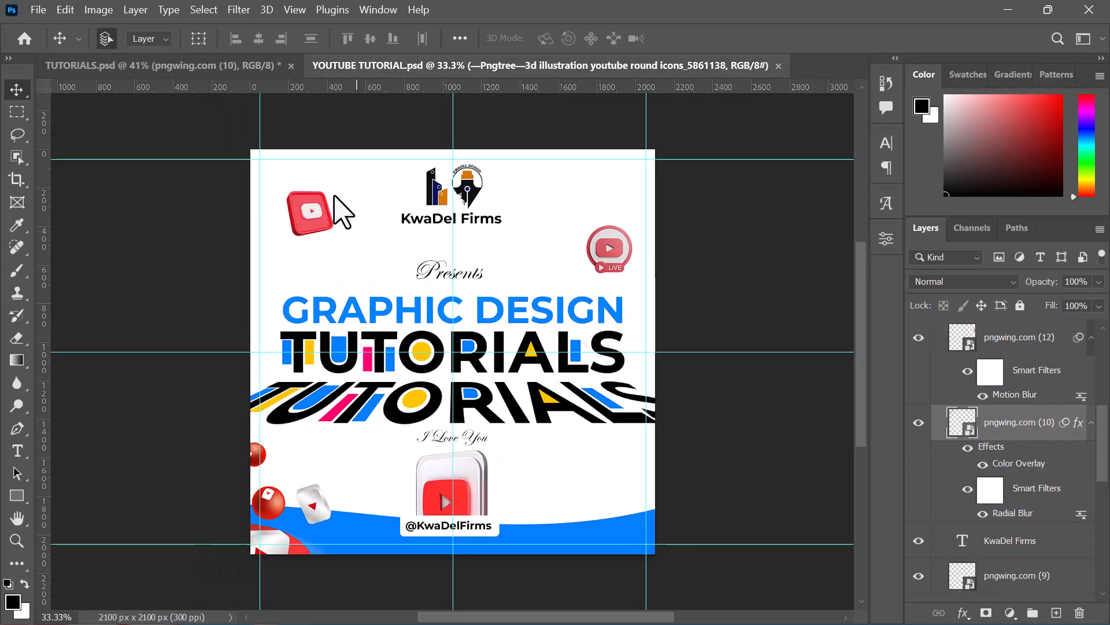
pyautogui.moveTo(315, 509); pyautogui.dragTo(311, 509)
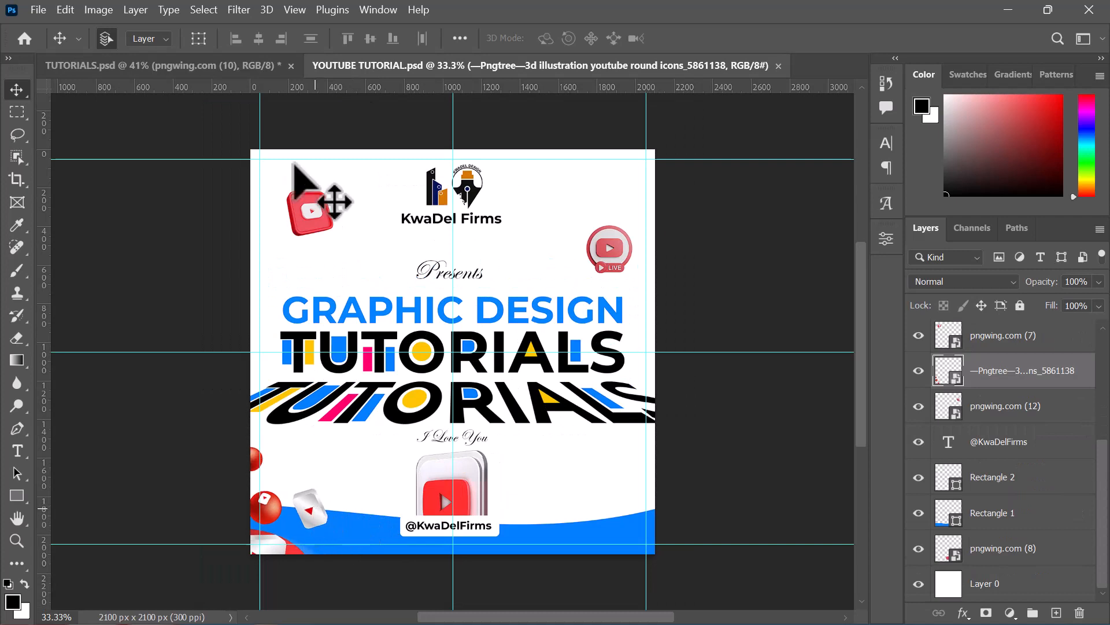
pyautogui.click(246, 12)
pyautogui.moveTo(373, 218)
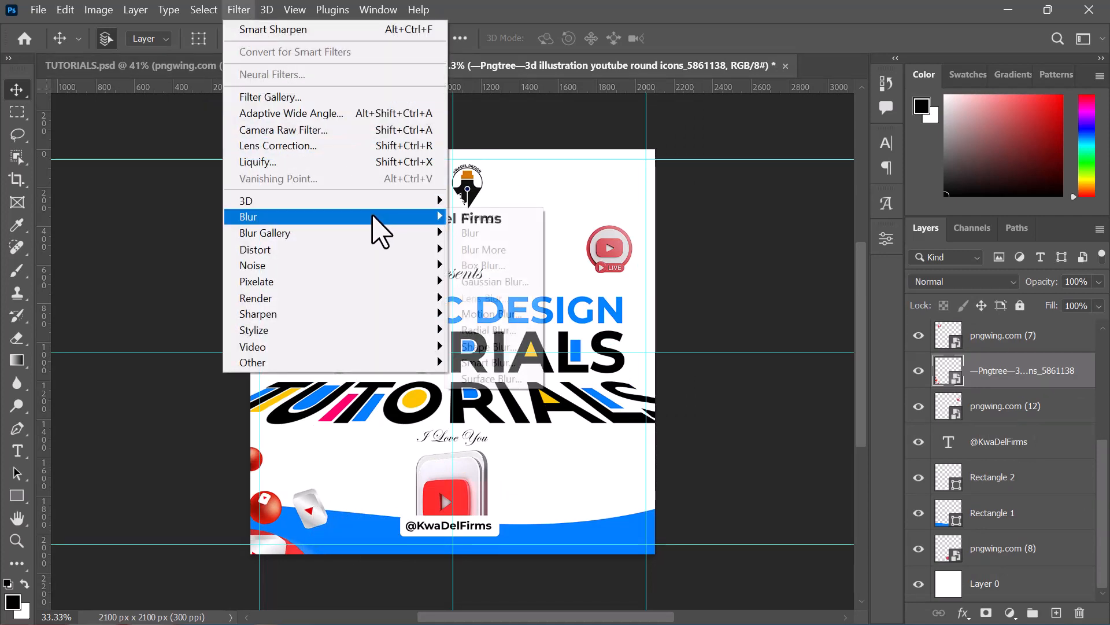
pyautogui.click(489, 282)
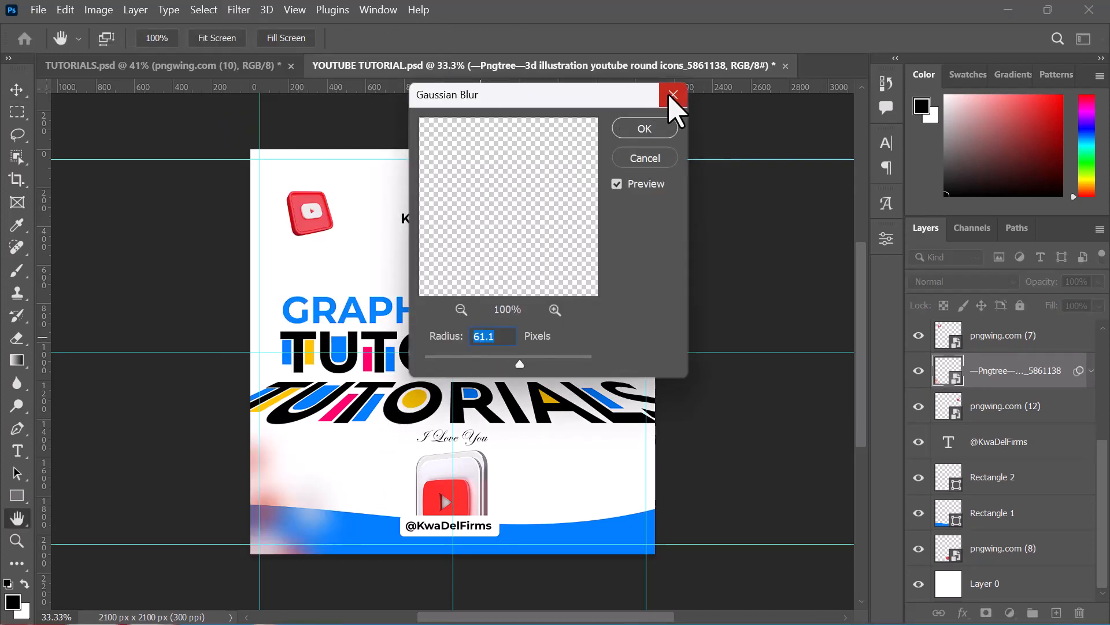
pyautogui.click(671, 95)
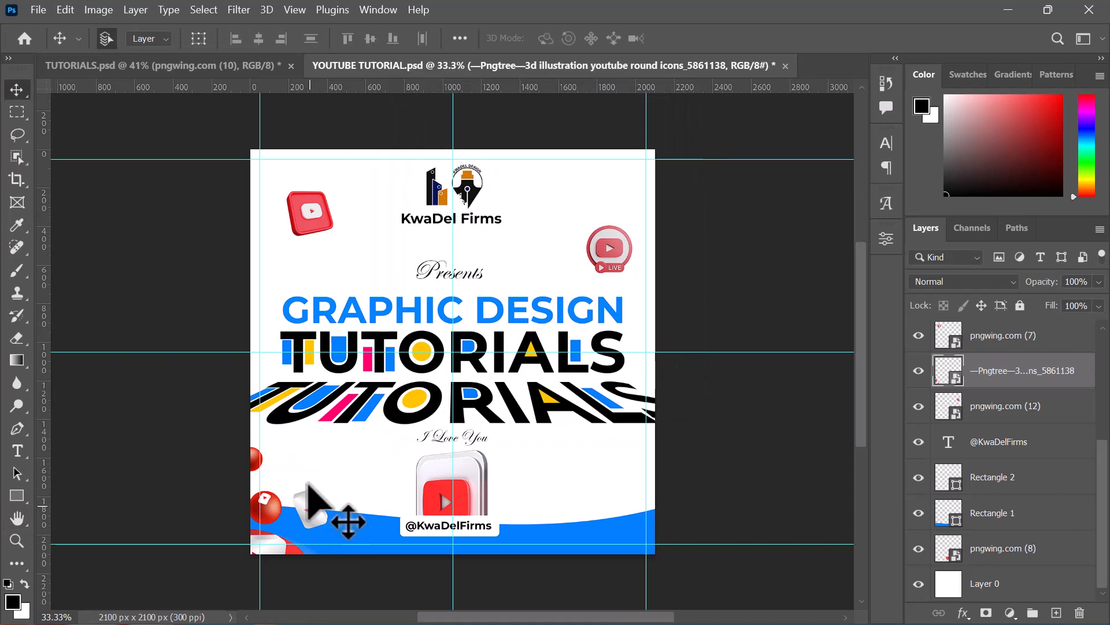
# - Apply a Gaussian Blur with a 3.3 px radius to the round YouTube icons layer at the lower left of the flyer
pyautogui.click(238, 11)
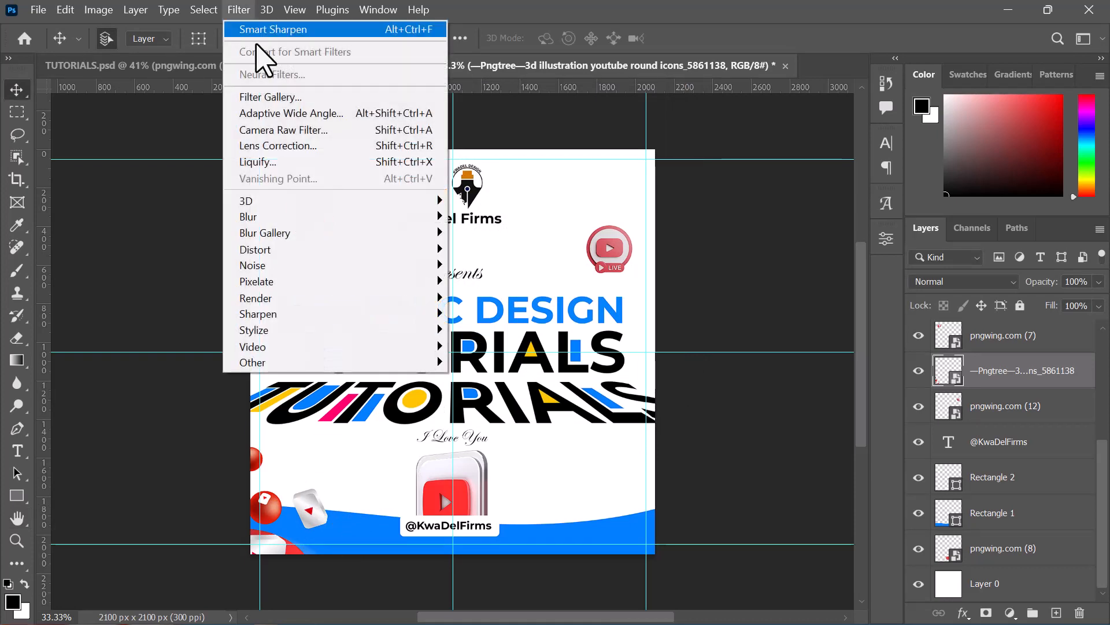
pyautogui.moveTo(362, 220)
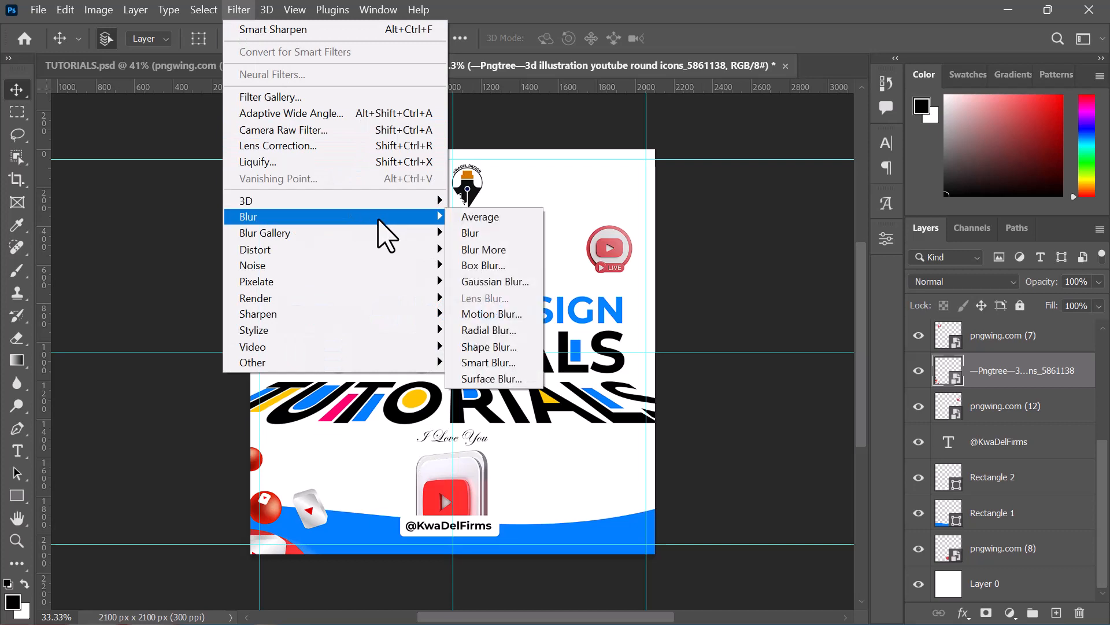
pyautogui.click(496, 281)
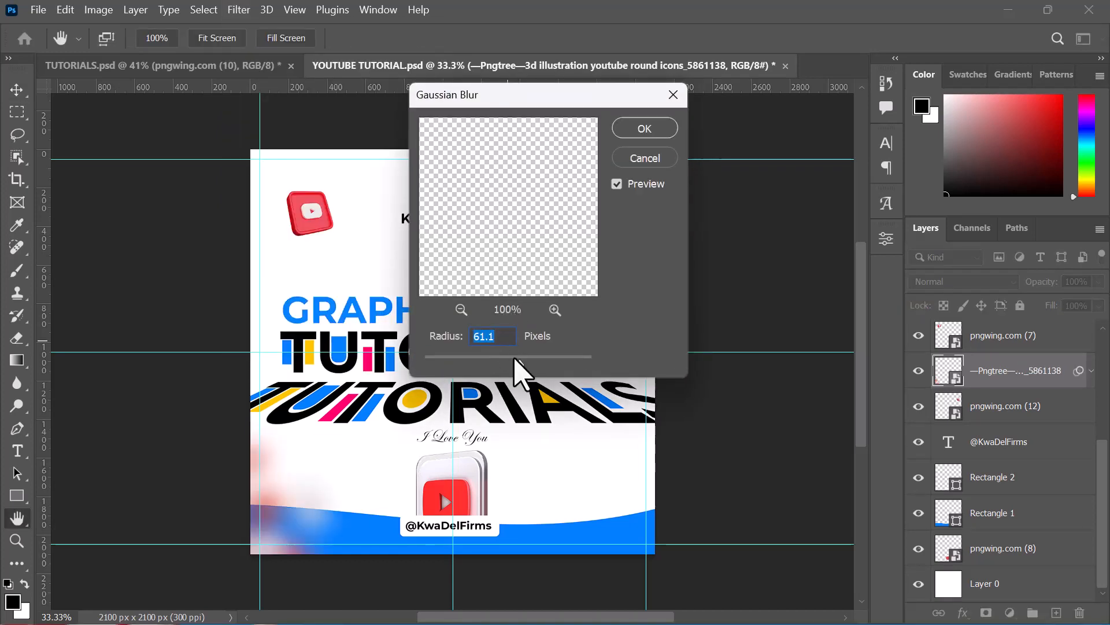
pyautogui.moveTo(520, 364); pyautogui.dragTo(454, 367)
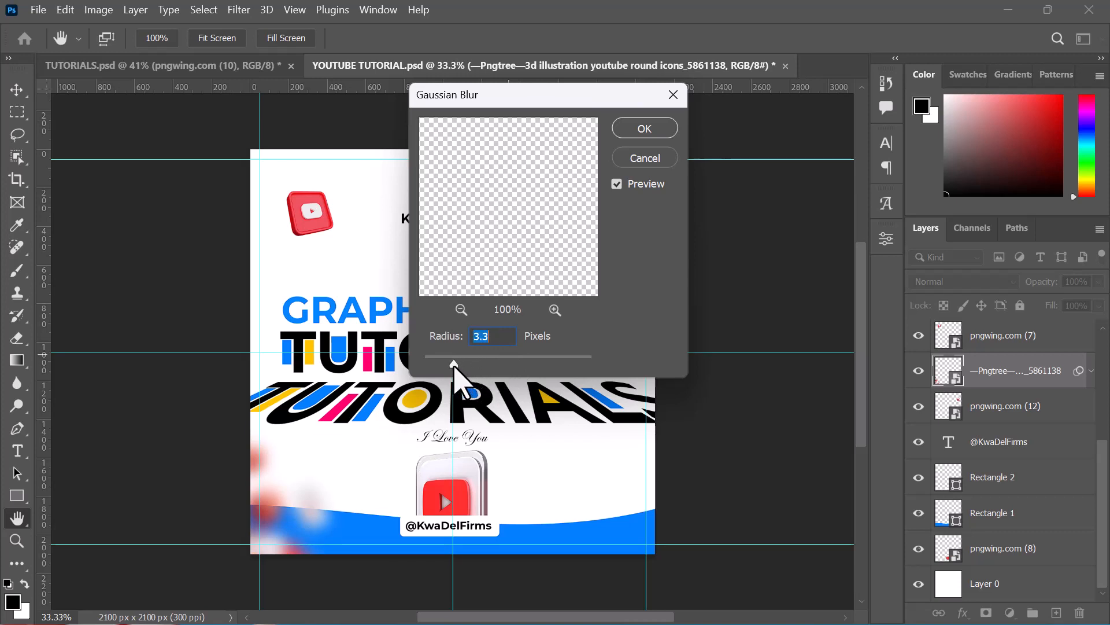
pyautogui.click(651, 129)
# - Apply a slight Motion Blur at angle 0° to the pngwing.com (12) live icon and shift it partly past the flyer's right edge
pyautogui.click(612, 240)
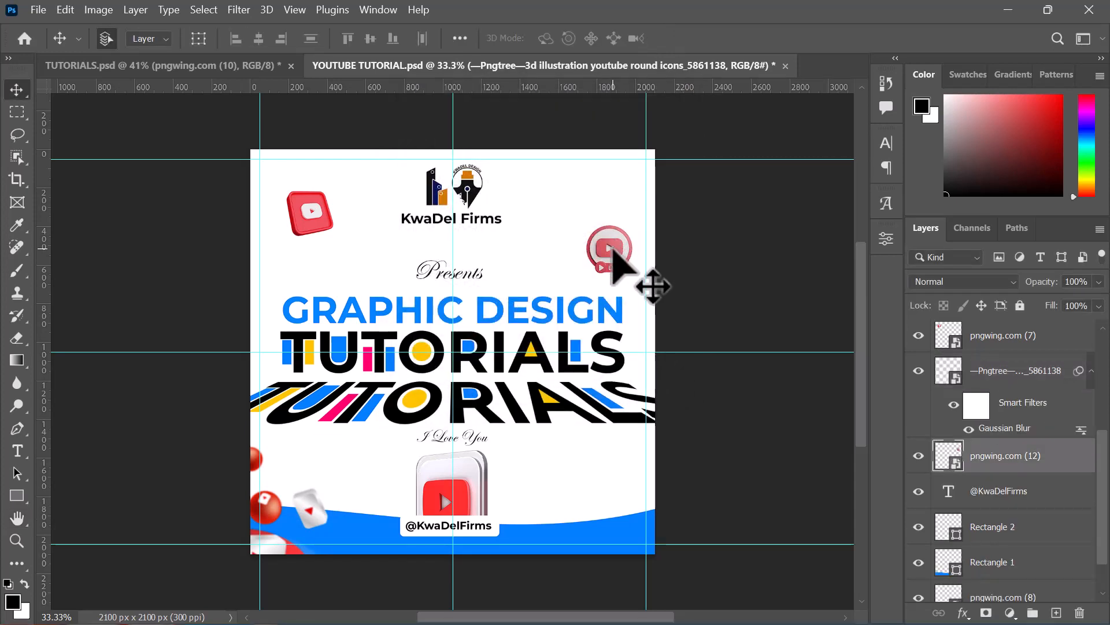
pyautogui.click(233, 13)
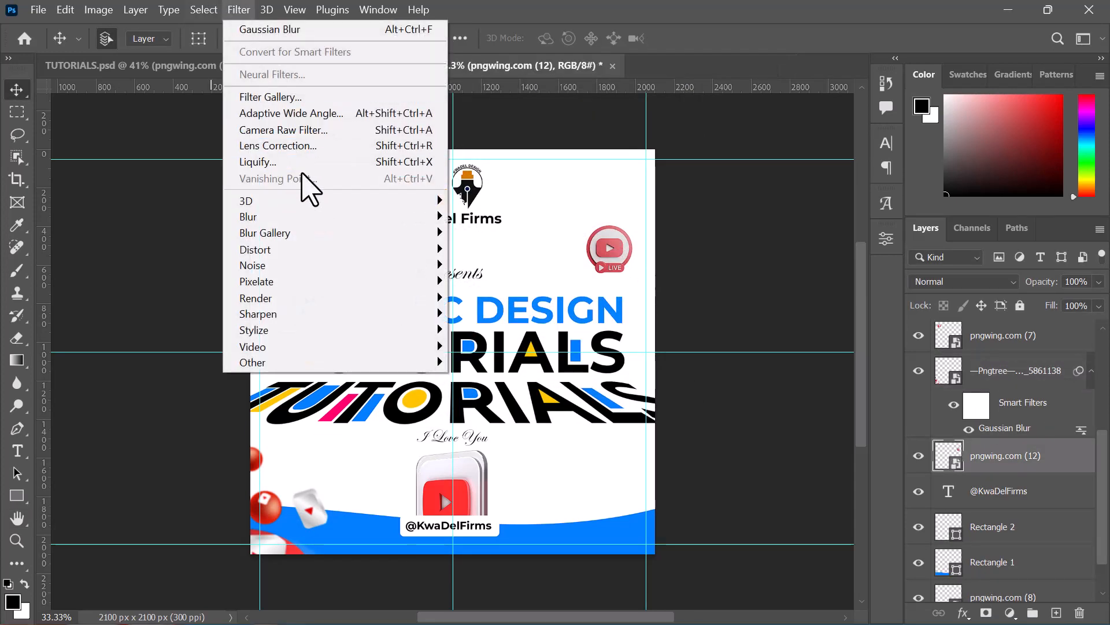
pyautogui.moveTo(320, 208)
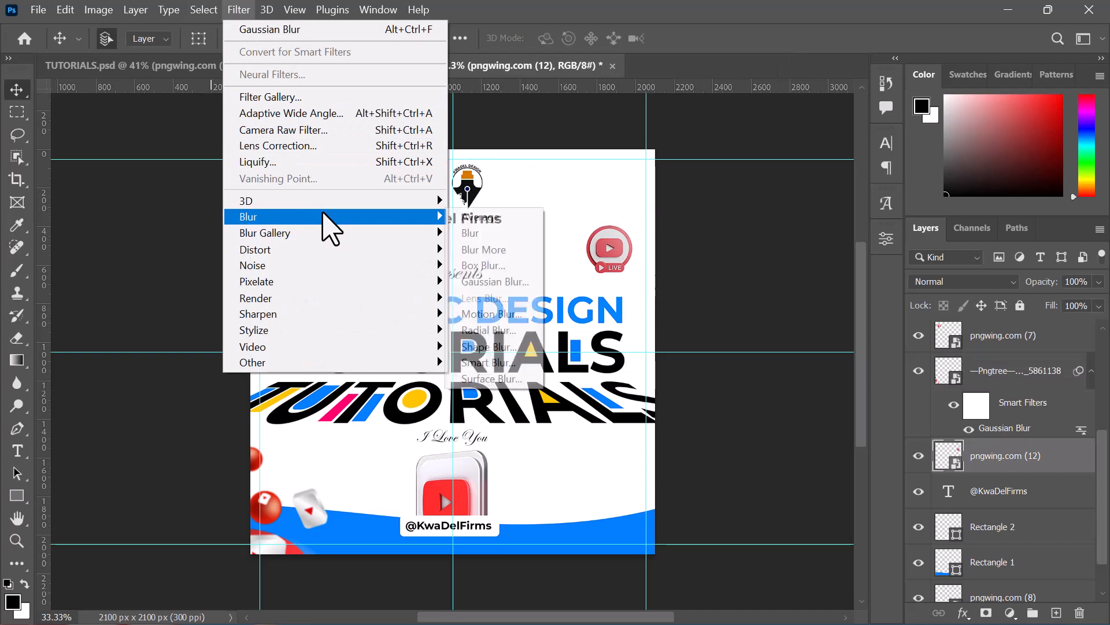
pyautogui.click(491, 314)
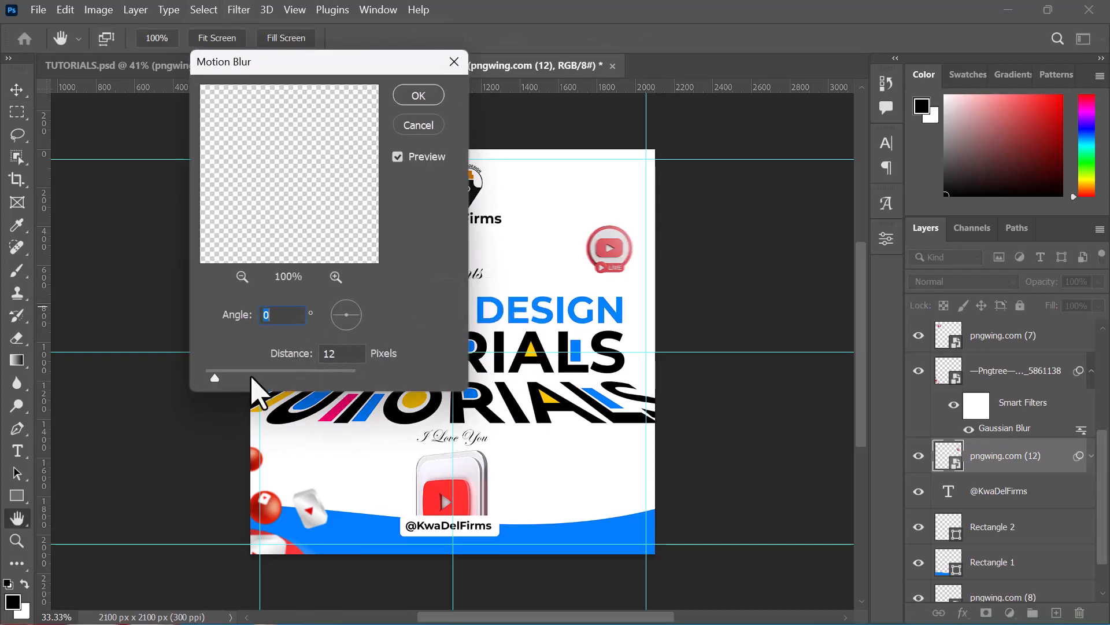
pyautogui.moveTo(218, 378)
pyautogui.mouseDown()
pyautogui.moveTo(285, 379)
pyautogui.moveTo(224, 377)
pyautogui.mouseUp()
pyautogui.press('Return')
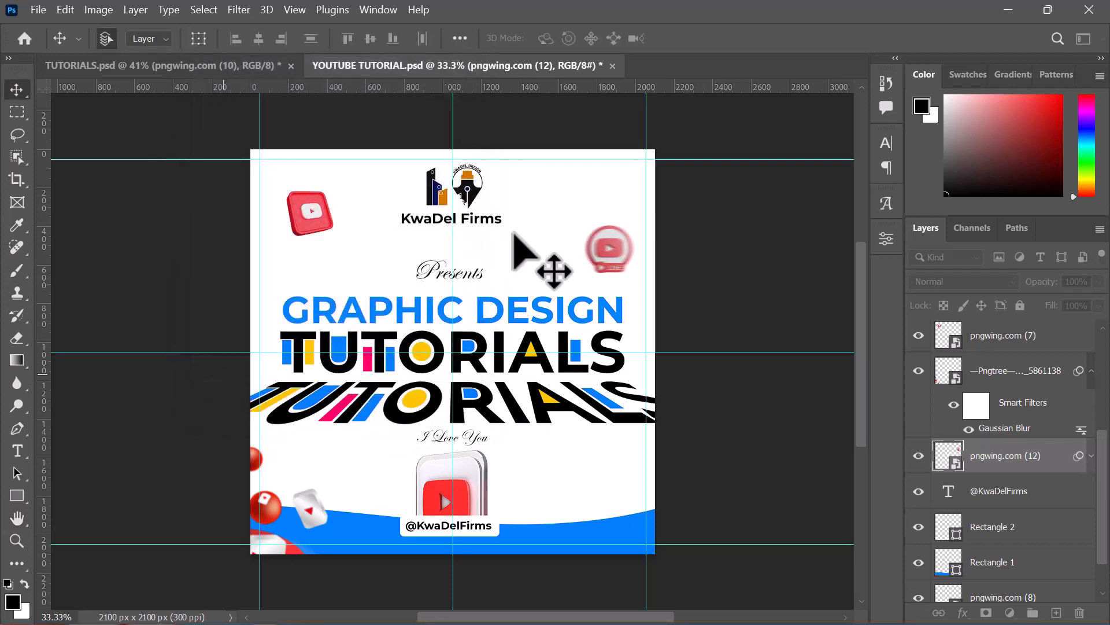
pyautogui.moveTo(612, 245); pyautogui.dragTo(644, 240)
# - Apply a Radial Blur to the pngwing.com (7) icon with amount 46, Spin method and Good quality
pyautogui.click(316, 212)
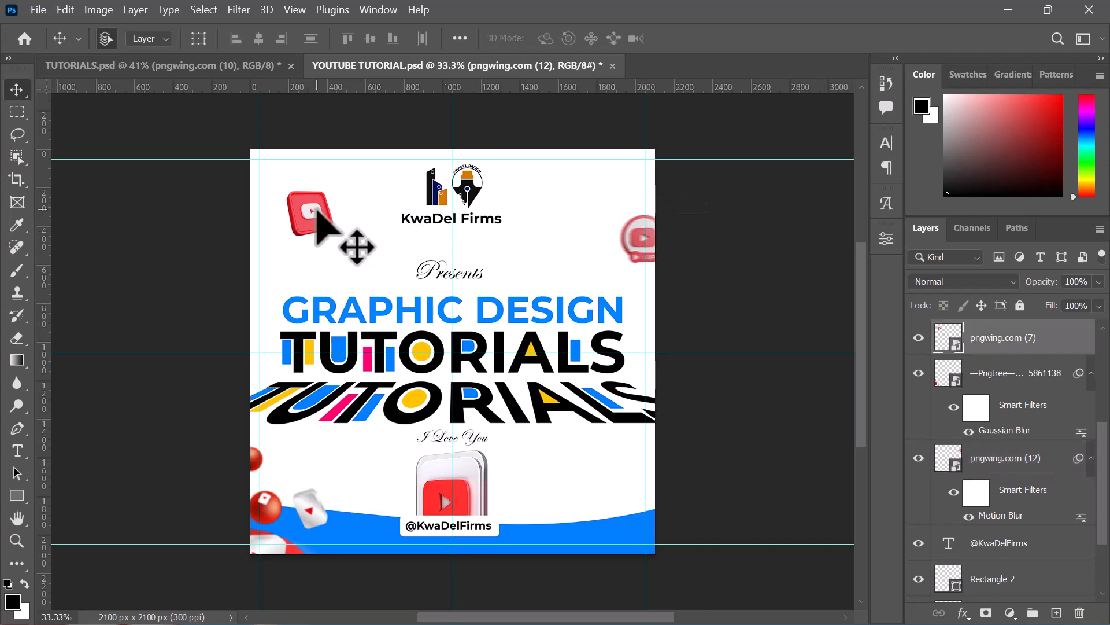
pyautogui.click(245, 14)
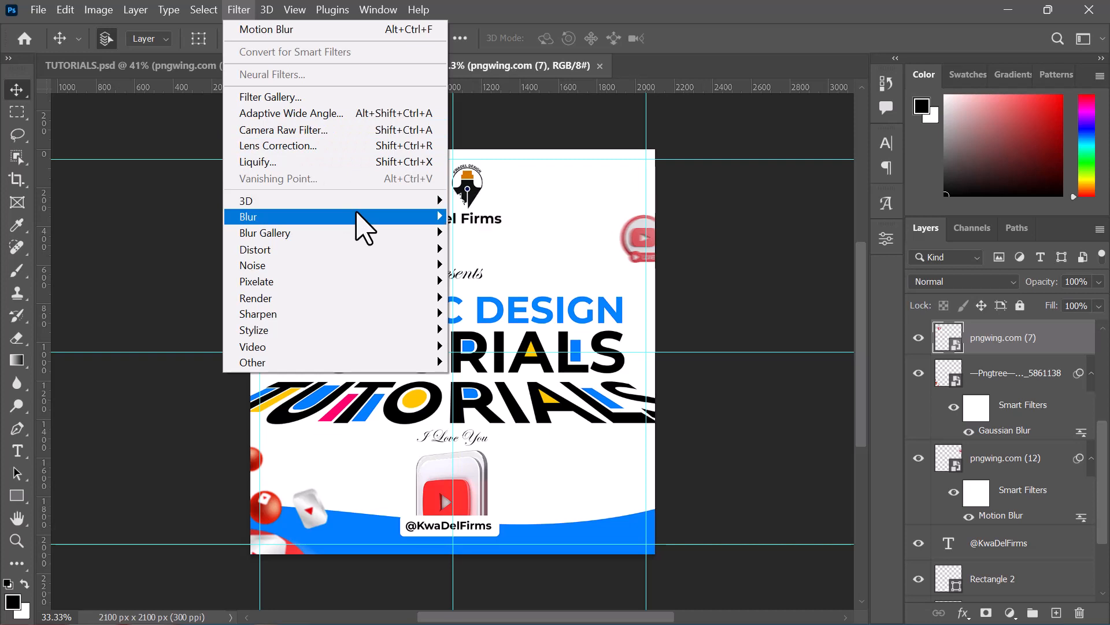
pyautogui.moveTo(364, 219)
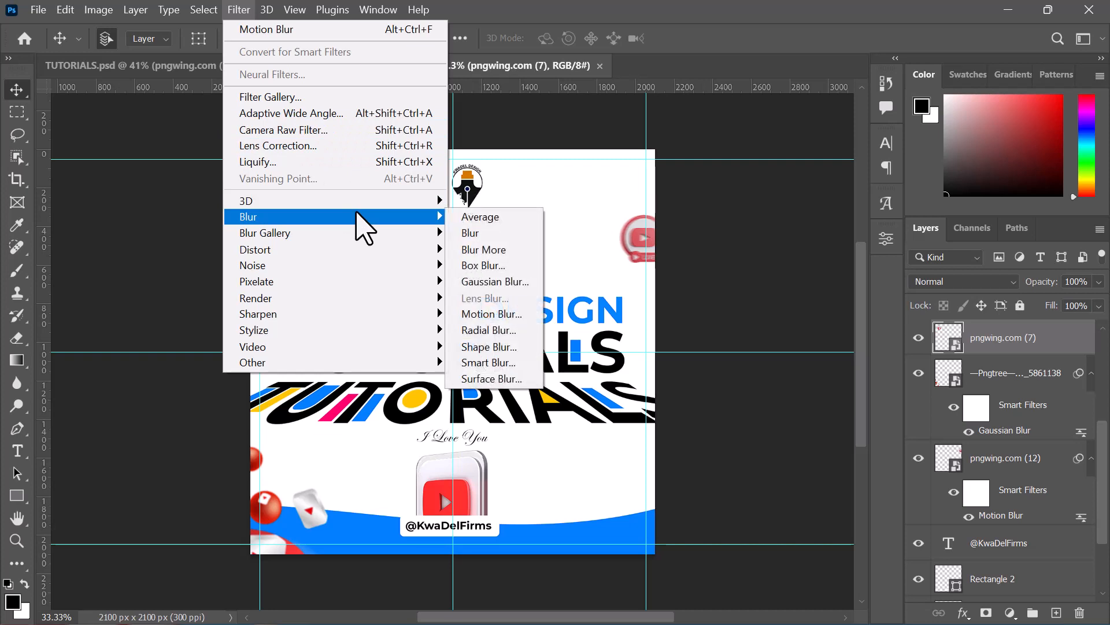
pyautogui.click(489, 330)
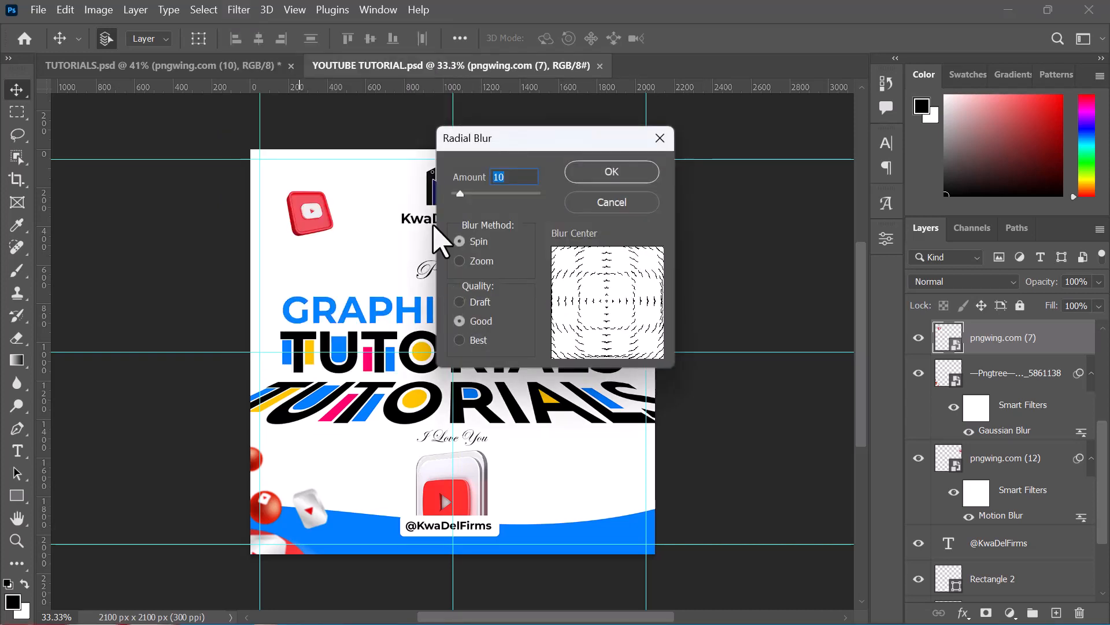
pyautogui.moveTo(461, 194); pyautogui.dragTo(491, 195)
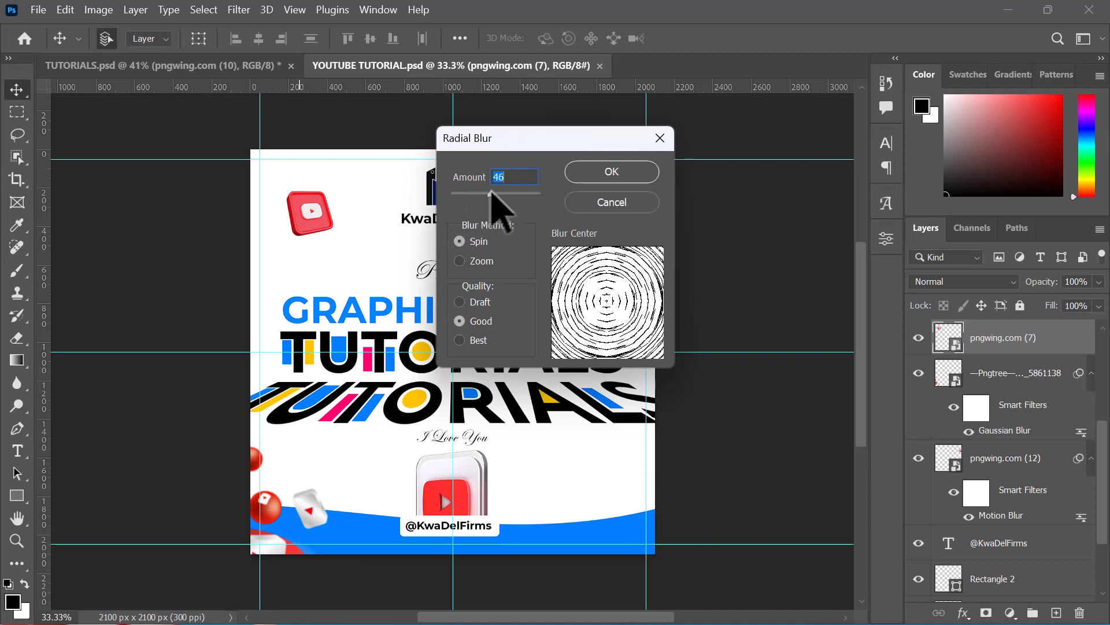
pyautogui.click(589, 171)
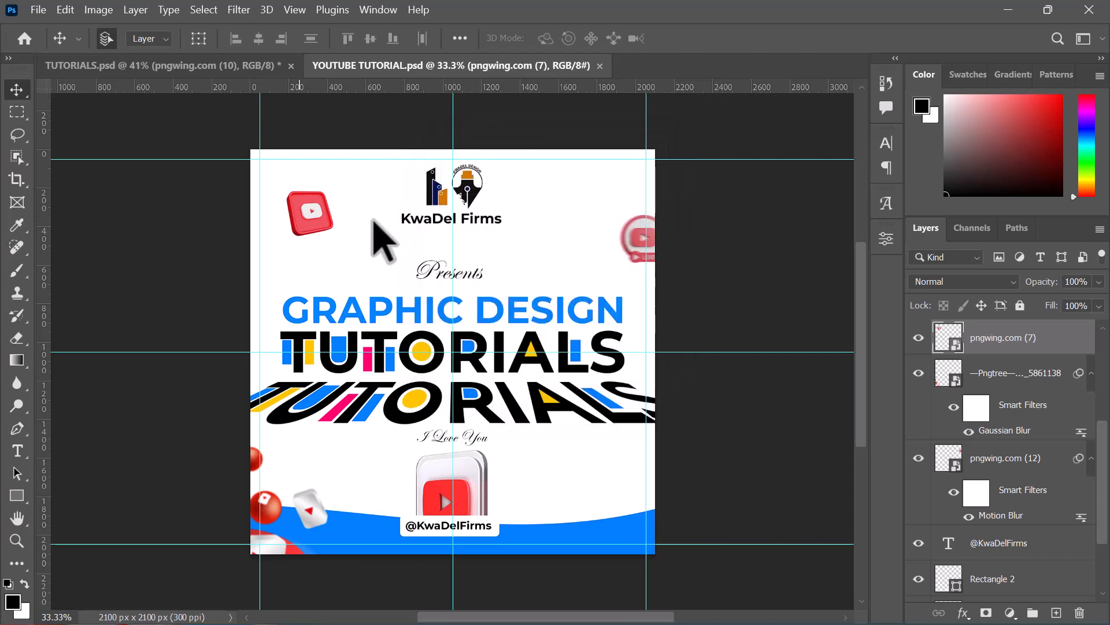
# - Move the radially blurred pngwing.com (7) icon into the flyer's upper-left corner and scale it up to about 30%
pyautogui.moveTo(335, 223); pyautogui.dragTo(310, 193)
pyautogui.hotkey('ctrl', 't')
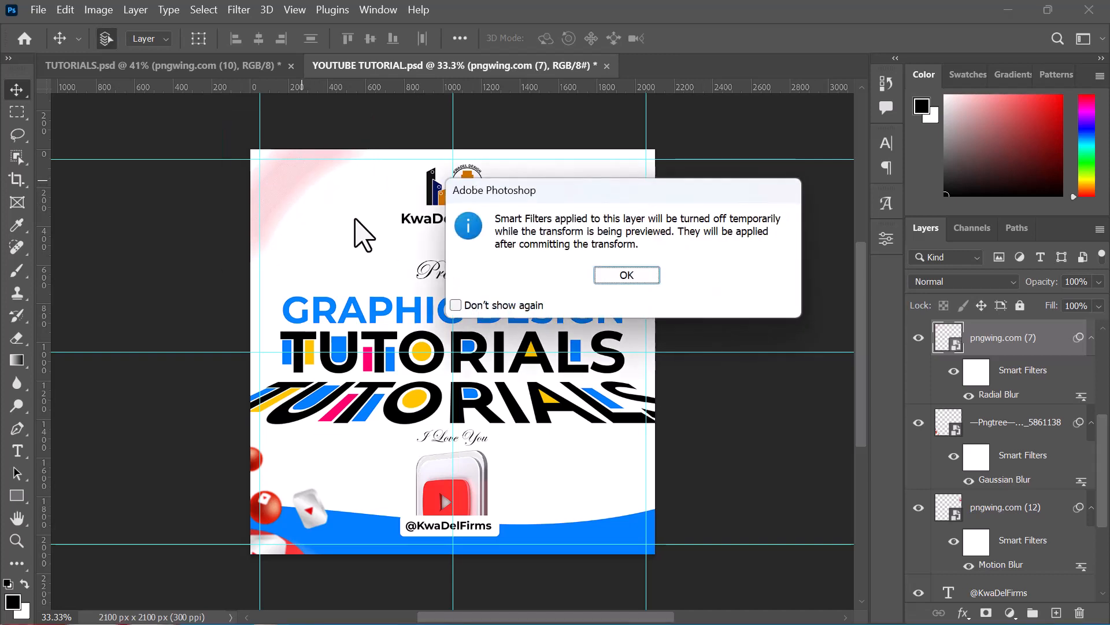
pyautogui.click(601, 276)
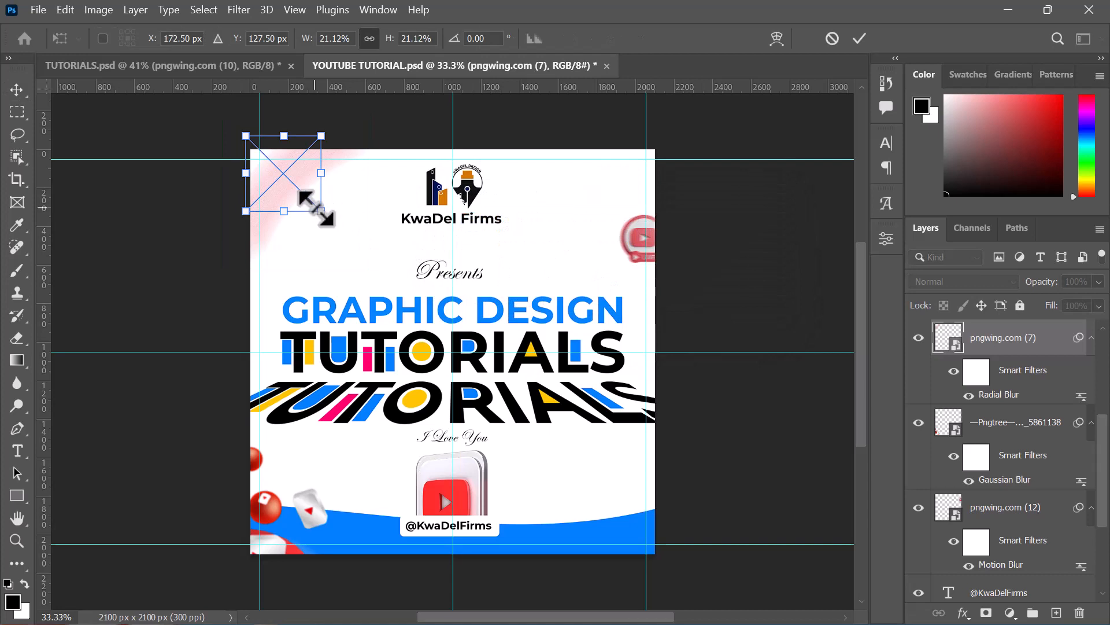
pyautogui.moveTo(316, 207); pyautogui.dragTo(349, 236)
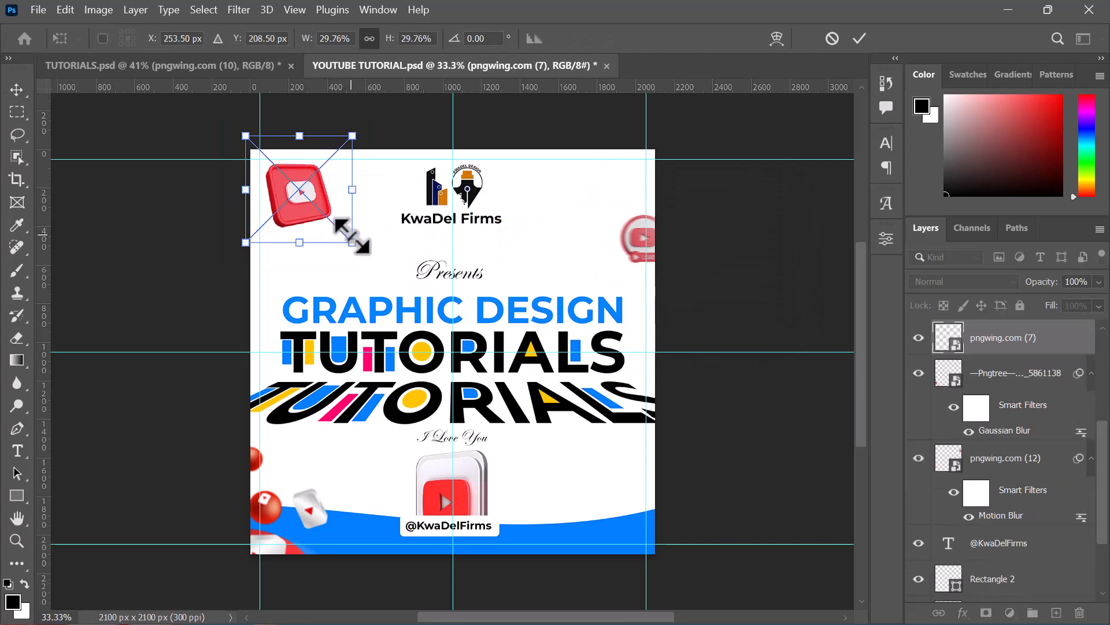
pyautogui.press('Return')
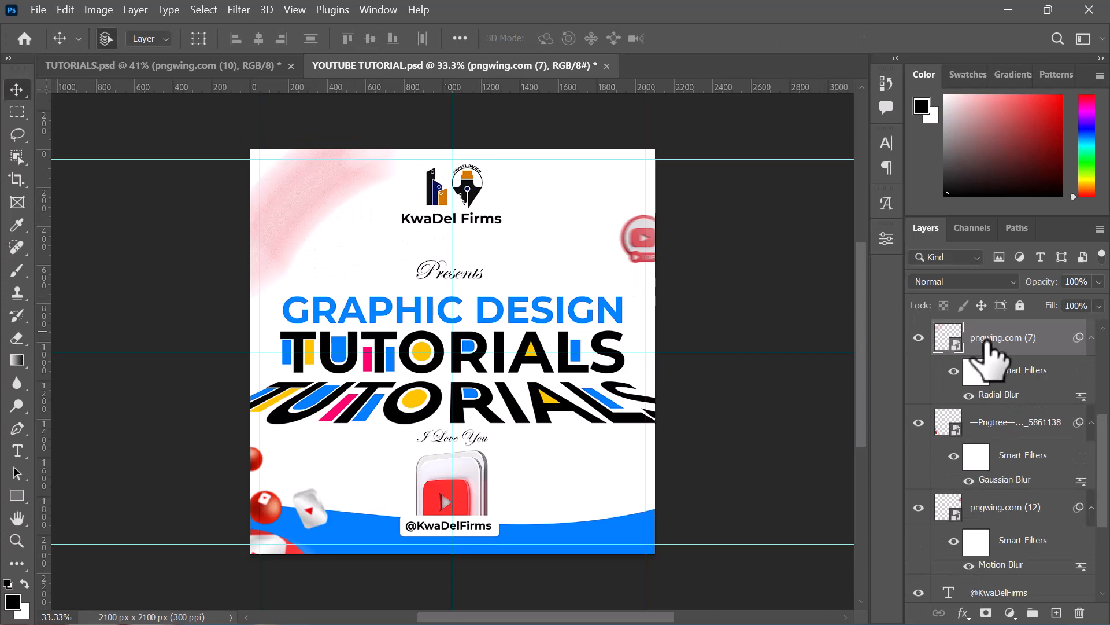
# - Check the corner blur's color in TUTORIALS.psd and apply a Color Overlay to pngwing.com (7) in blue 007eff, sampled from the footer wave
pyautogui.click(963, 611)
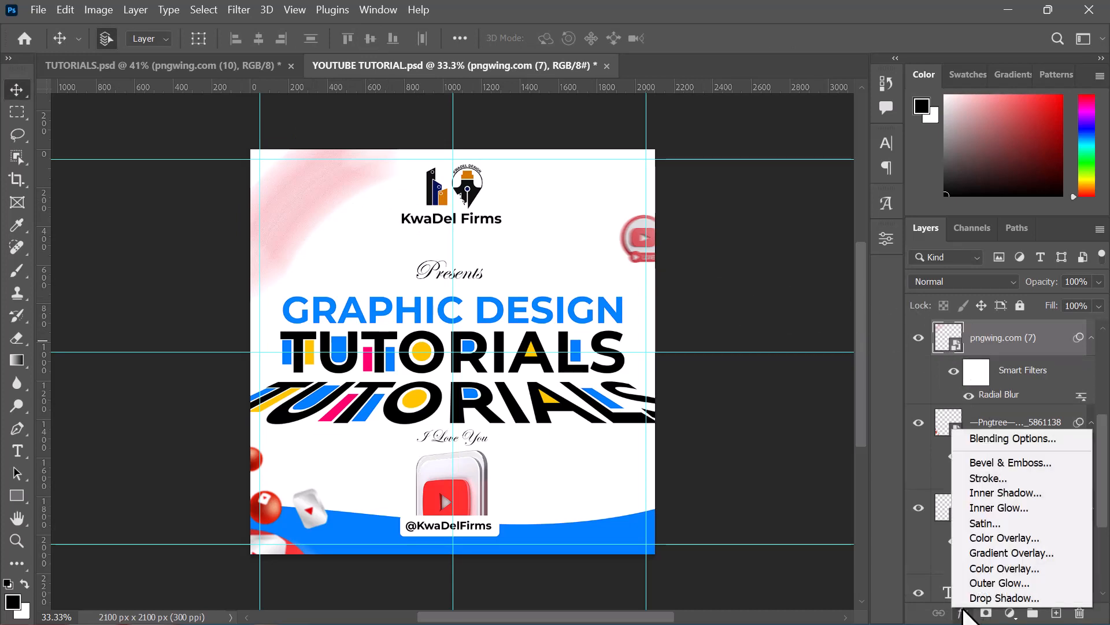
pyautogui.click(895, 552)
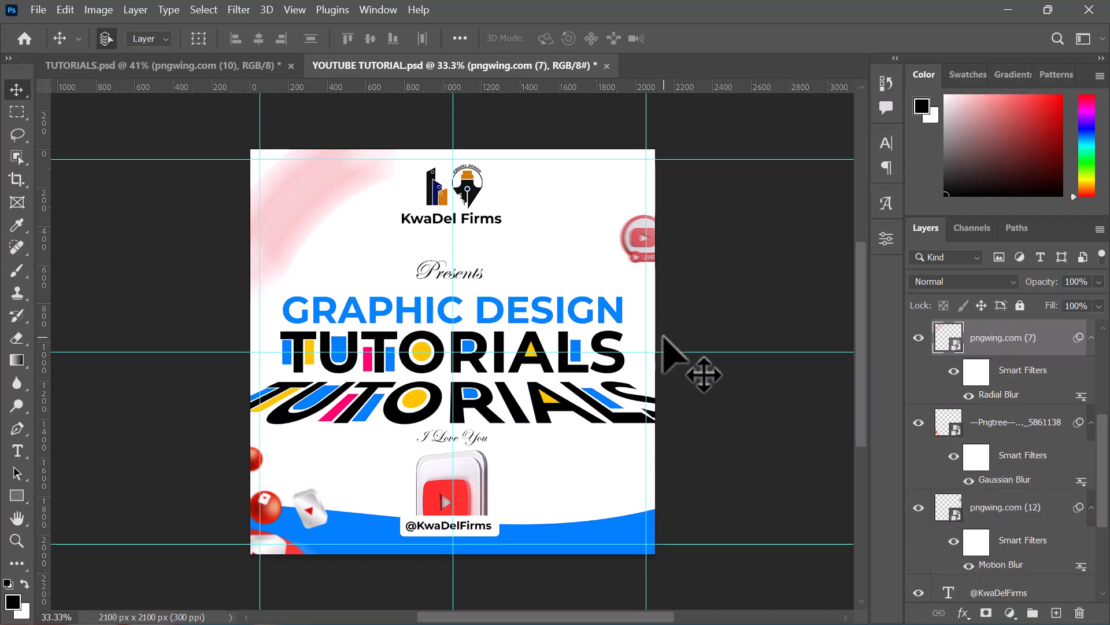
pyautogui.click(129, 67)
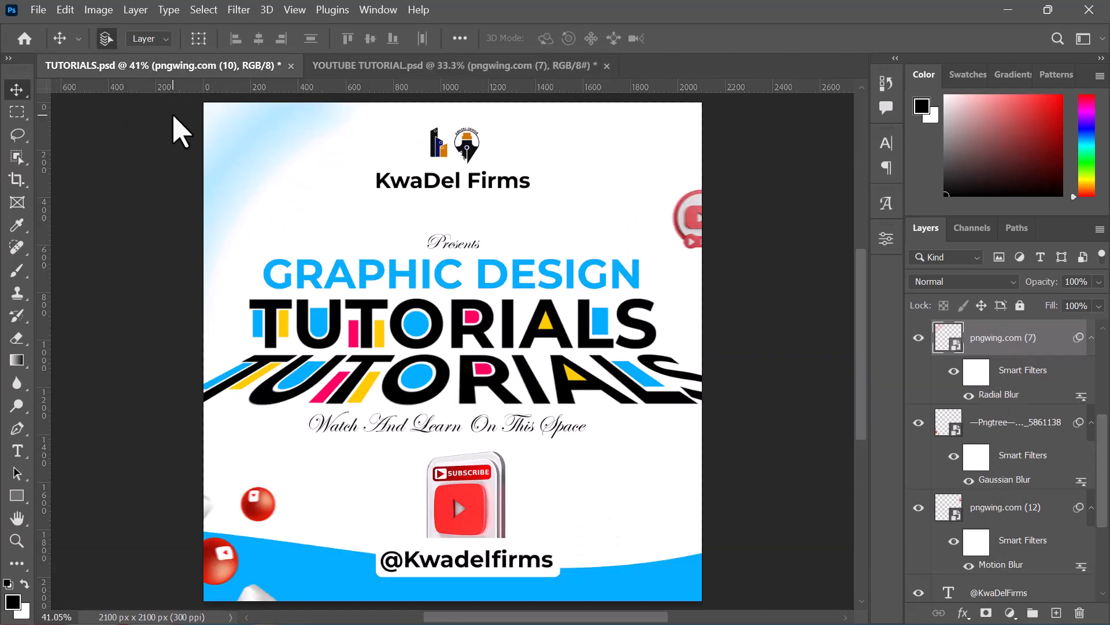
pyautogui.click(408, 68)
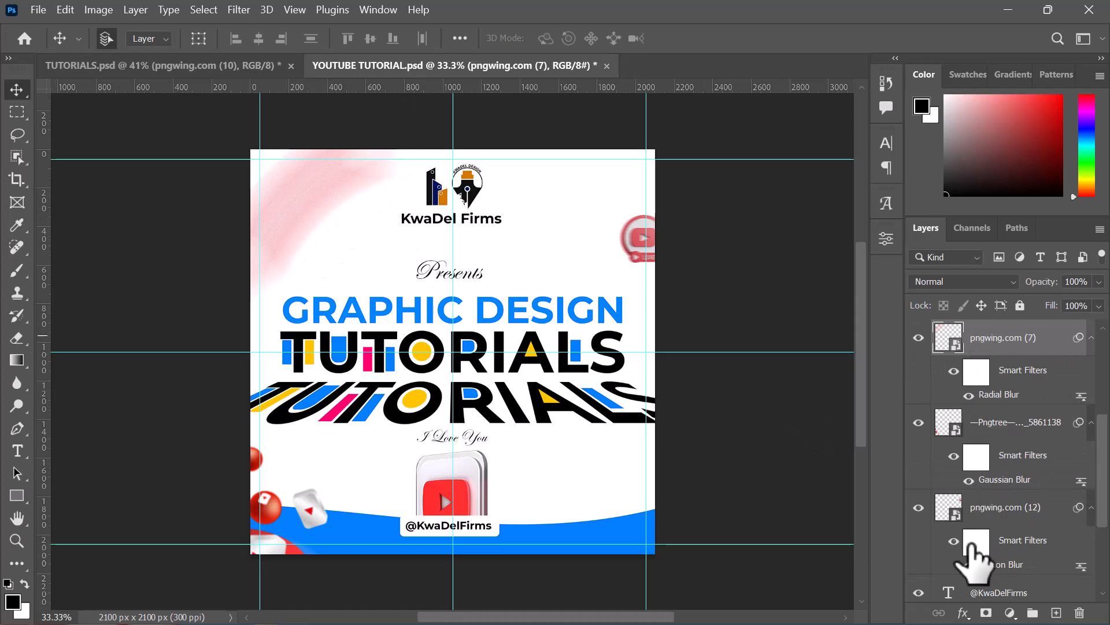
pyautogui.click(963, 613)
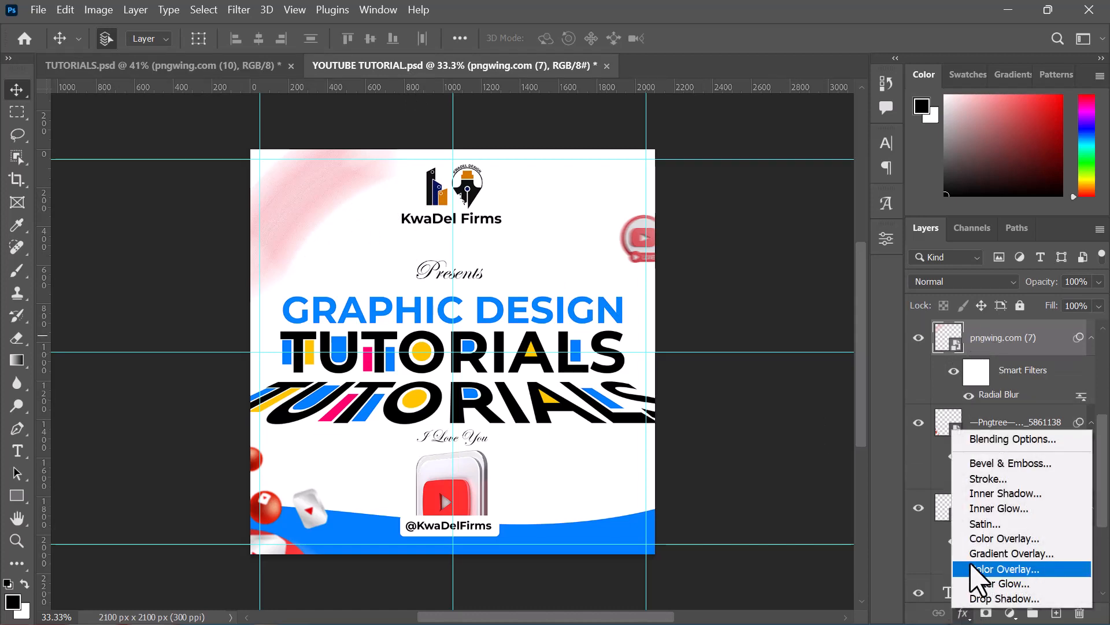
pyautogui.click(980, 538)
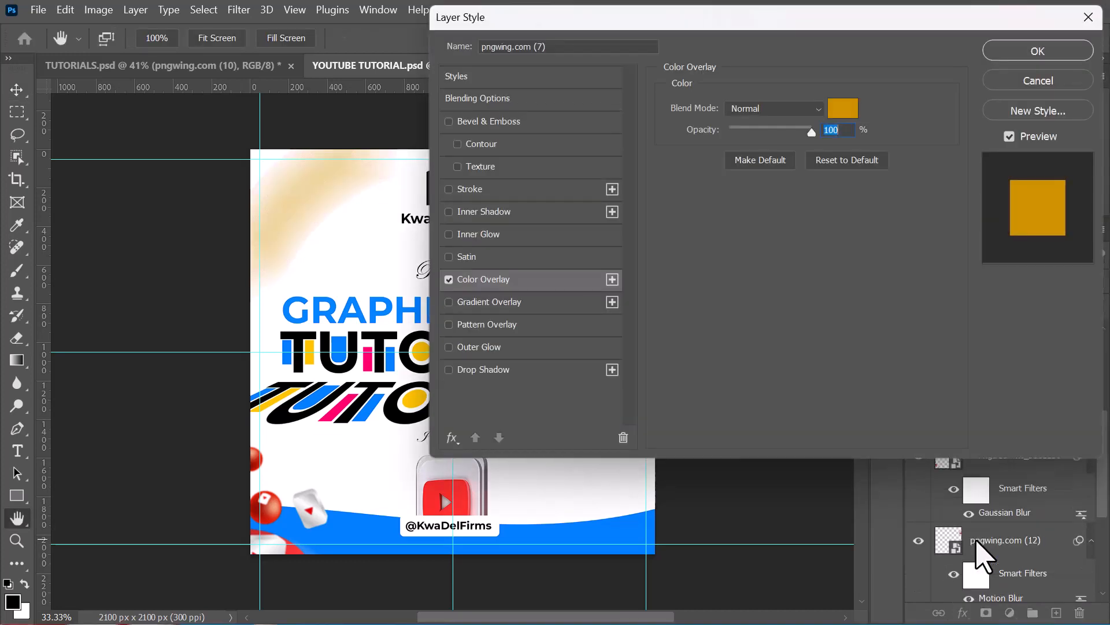
pyautogui.click(845, 113)
pyautogui.click(357, 531)
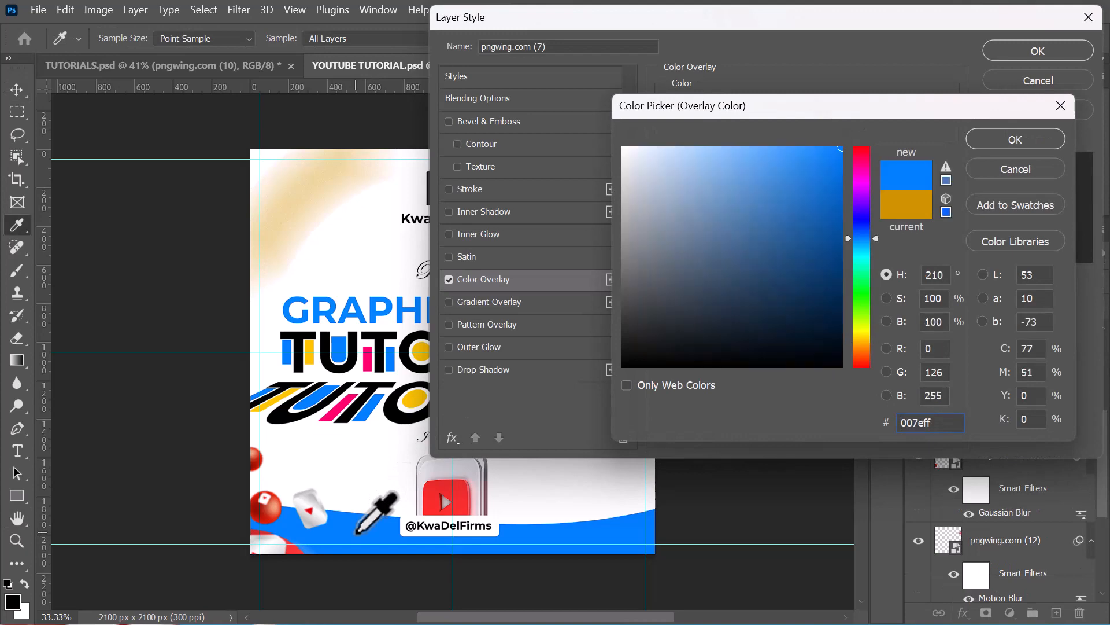
pyautogui.press('Return')
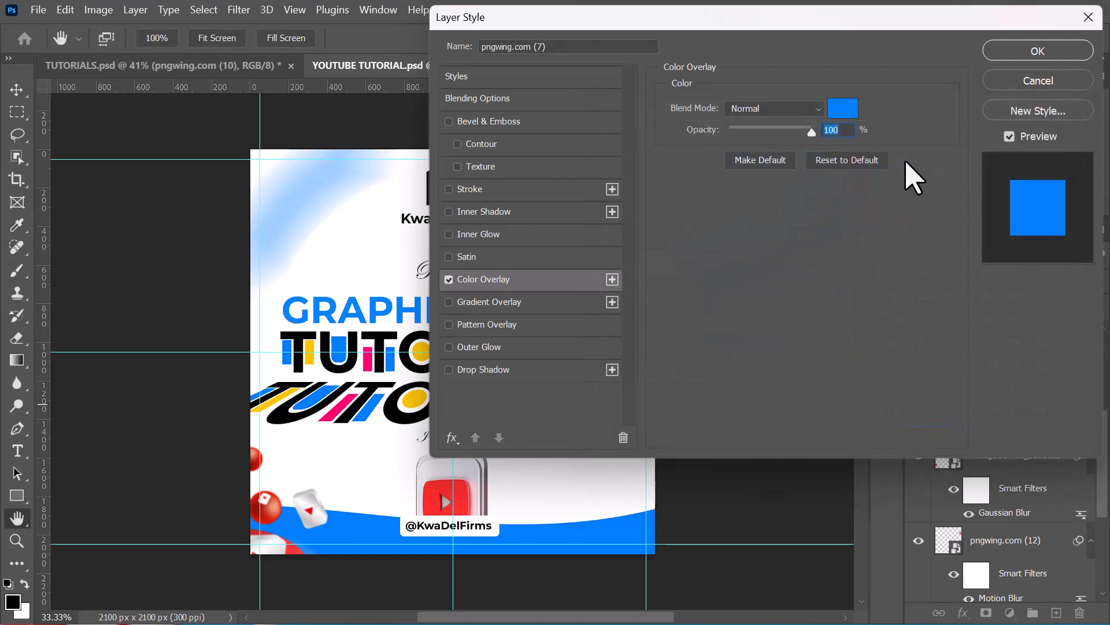
pyautogui.click(1009, 53)
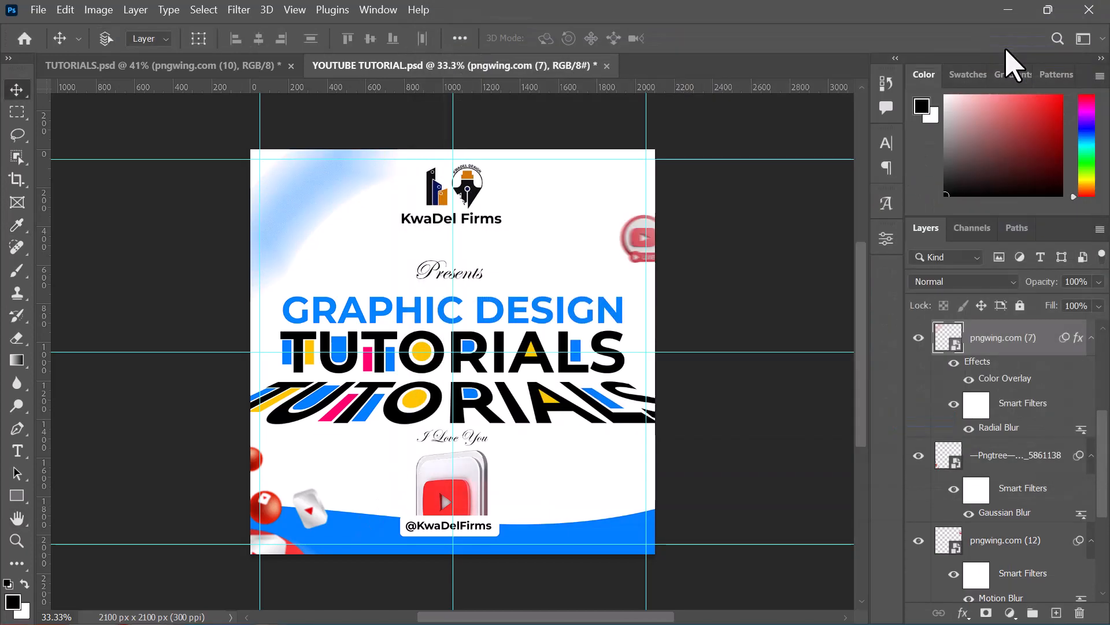
# - Enlarge the blue blurred pngwing.com (7) icon to about 39% and shift it up and left into the flyer's corner
pyautogui.hotkey('ctrl', 't')
pyautogui.press('Return')
pyautogui.moveTo(384, 240); pyautogui.dragTo(386, 254)
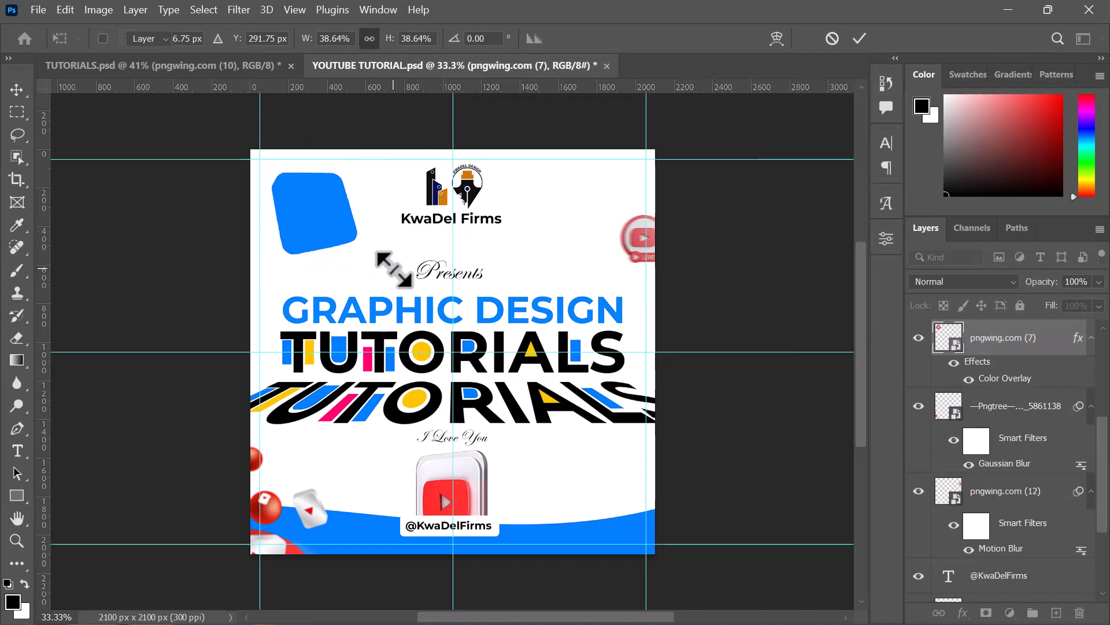
pyautogui.press('Return')
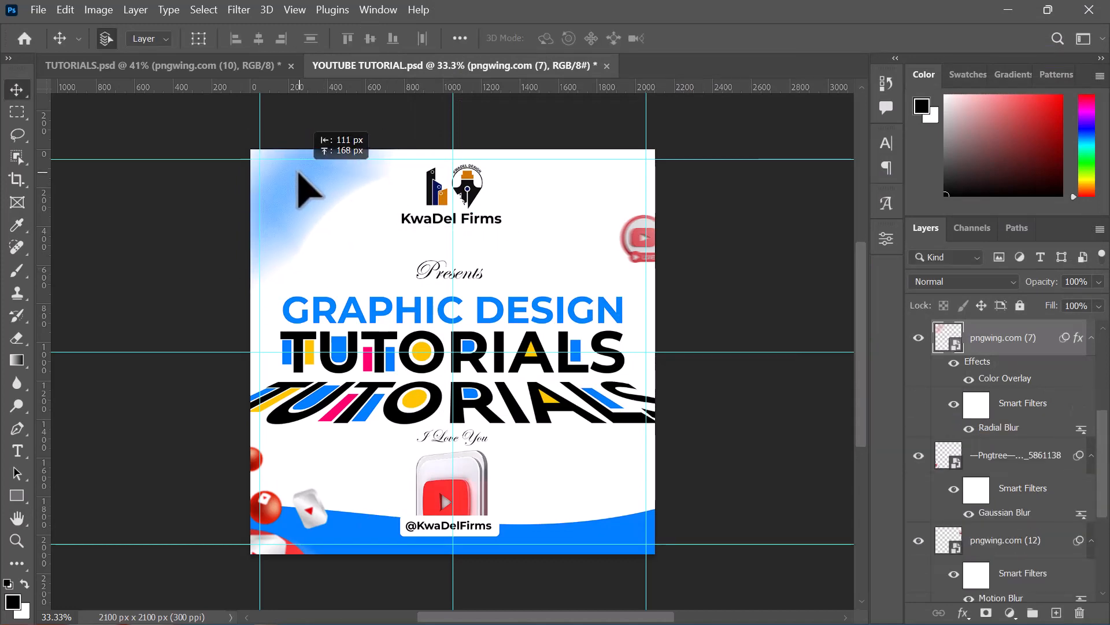
# - Compare the flyer with the reference TUTORIALS.psd, and hide the guides and save in YOUTUBE TUTORIAL.psd
pyautogui.click(183, 67)
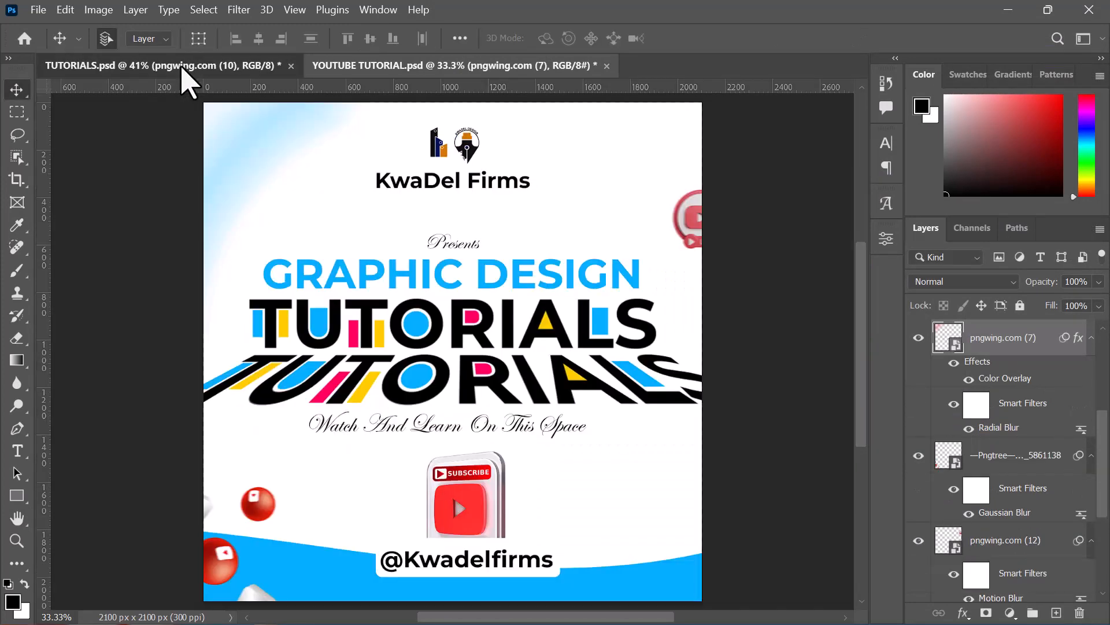
pyautogui.click(445, 69)
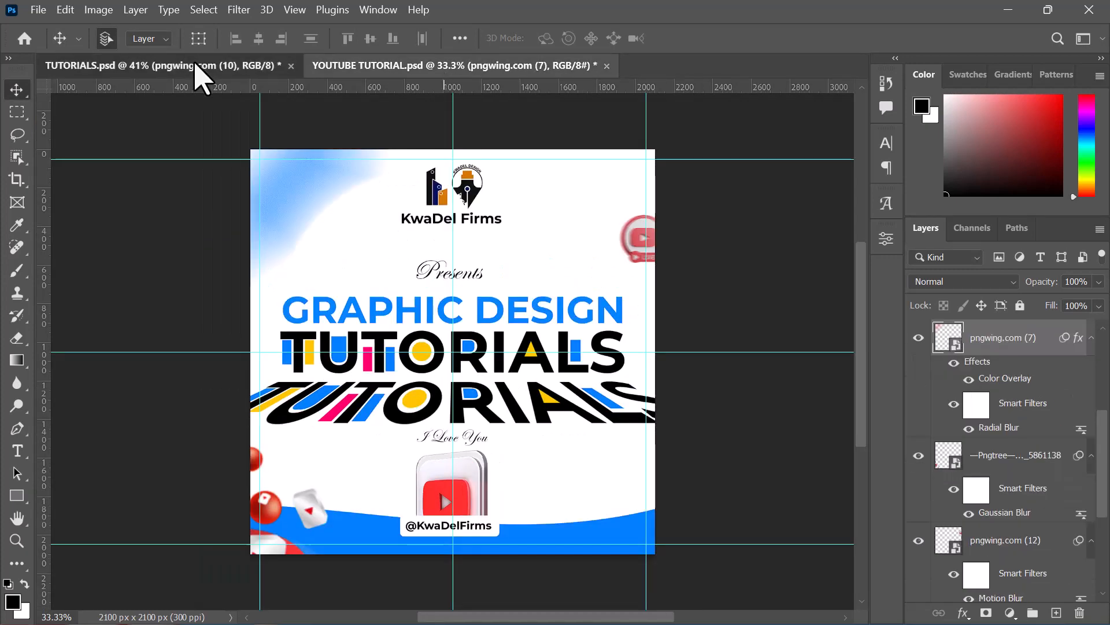
pyautogui.click(197, 65)
pyautogui.click(416, 67)
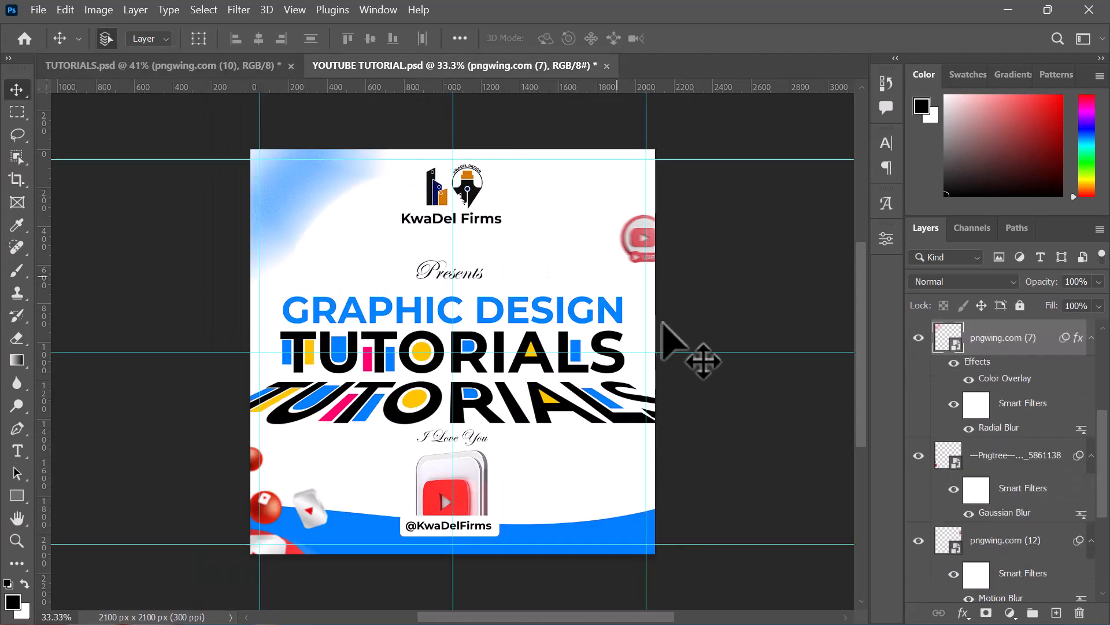
pyautogui.press('F12')
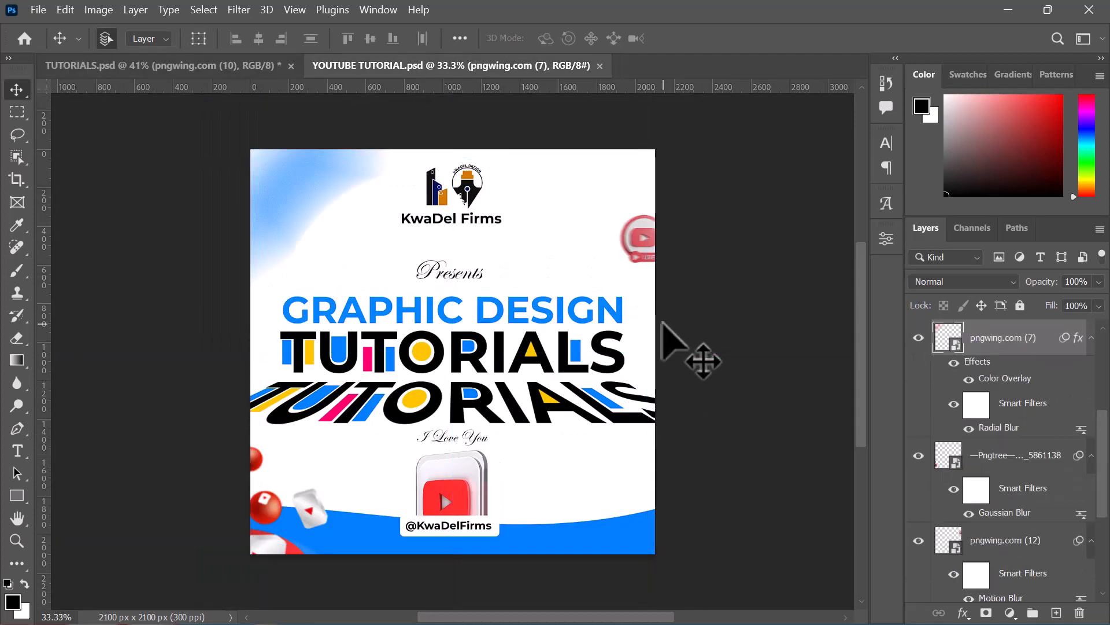